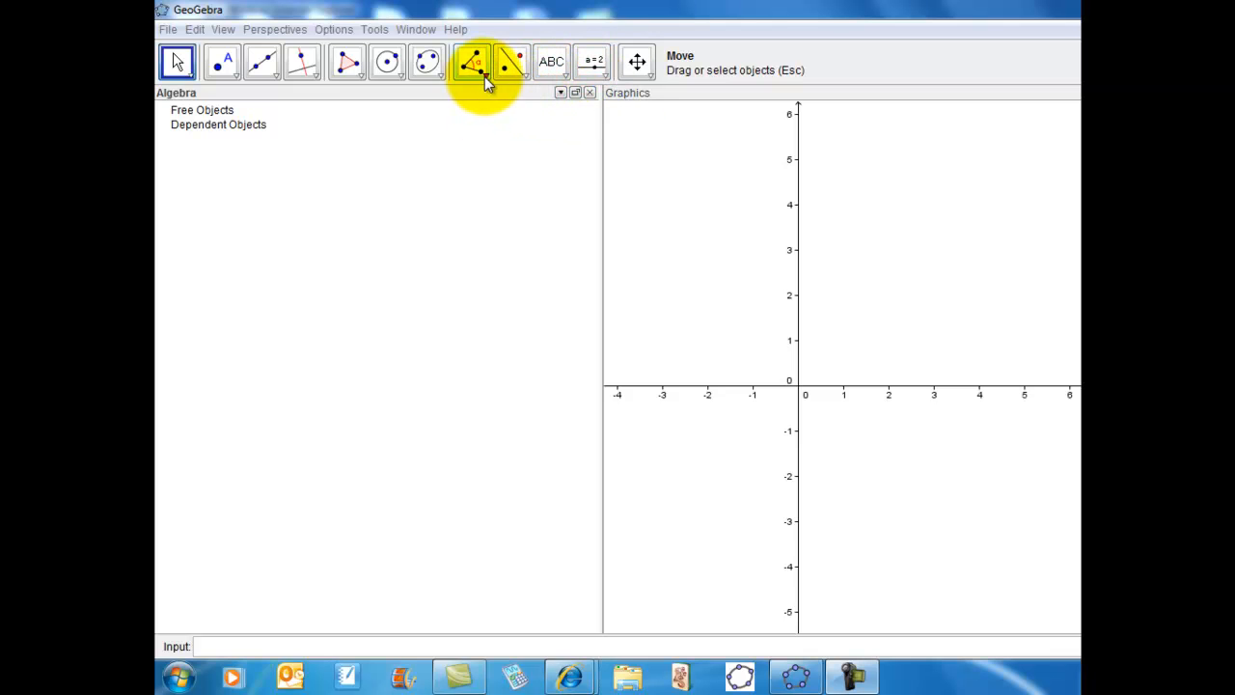
# - Set point capturing to Snap to Grid and show the grid in the Graphics view
pyautogui.click(224, 30)
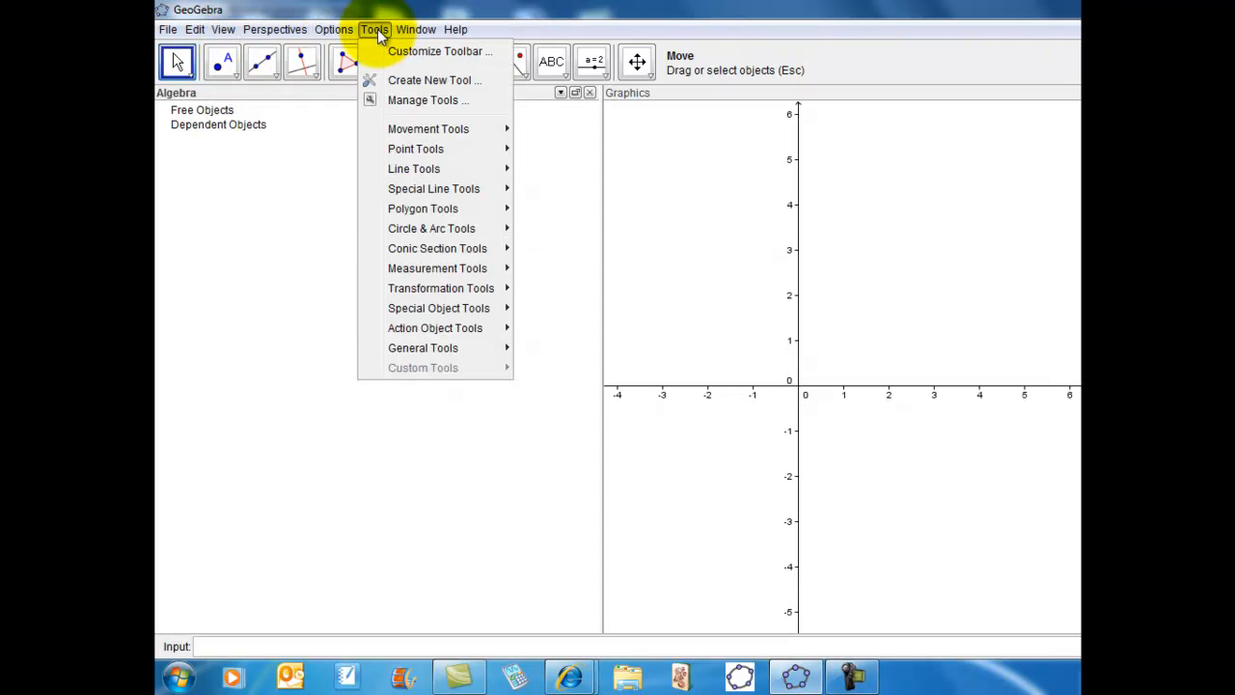
pyautogui.moveTo(336, 35)
pyautogui.moveTo(368, 77)
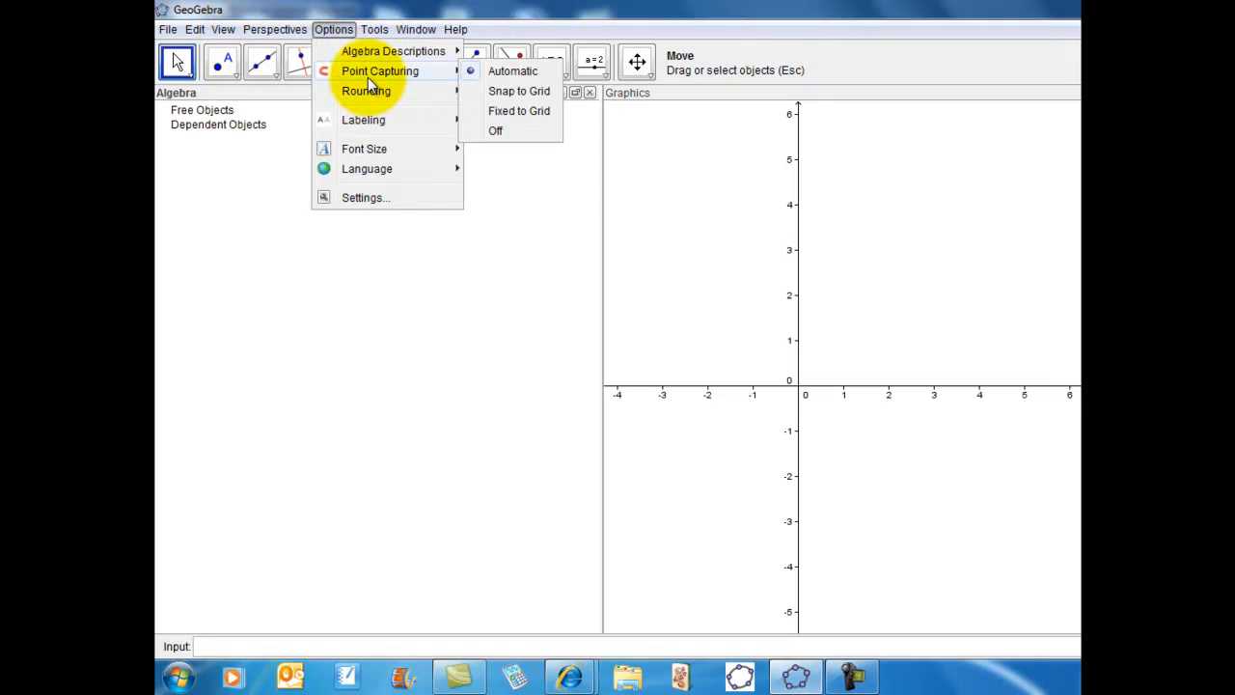
pyautogui.click(499, 96)
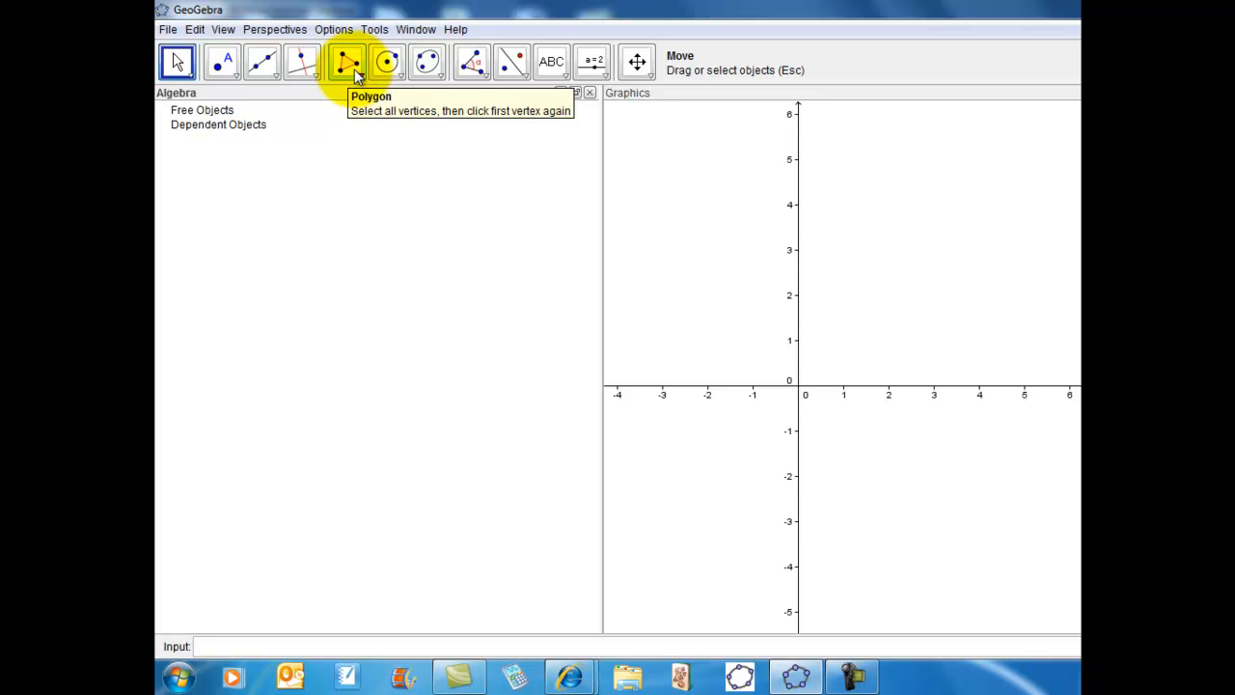
pyautogui.click(225, 31)
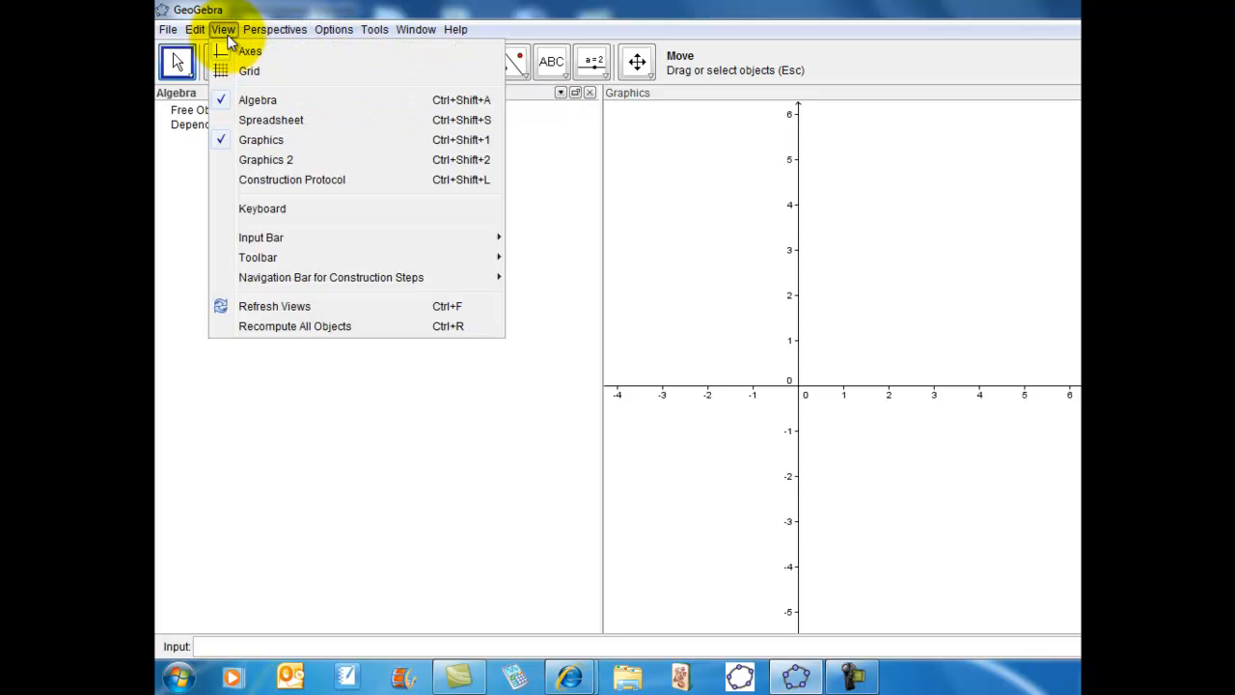
pyautogui.click(245, 71)
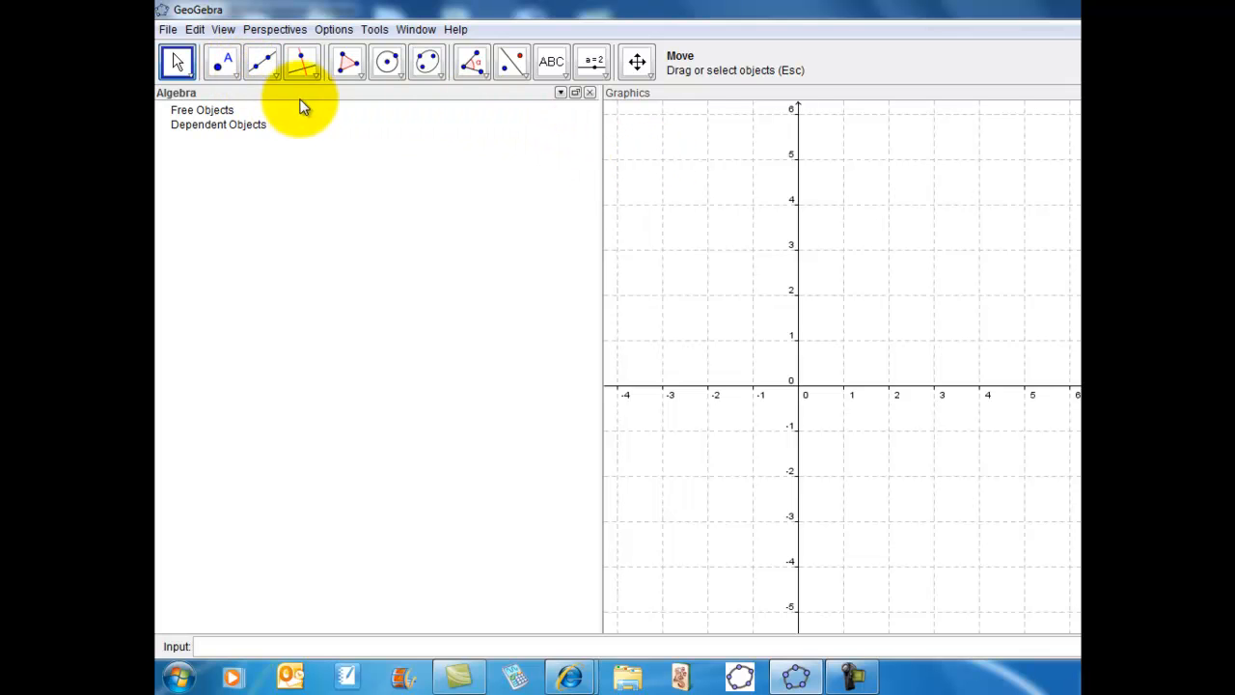
# - Set the rounding to 5 decimal places and the font size to 24 pt
pyautogui.click(339, 30)
pyautogui.moveTo(400, 93)
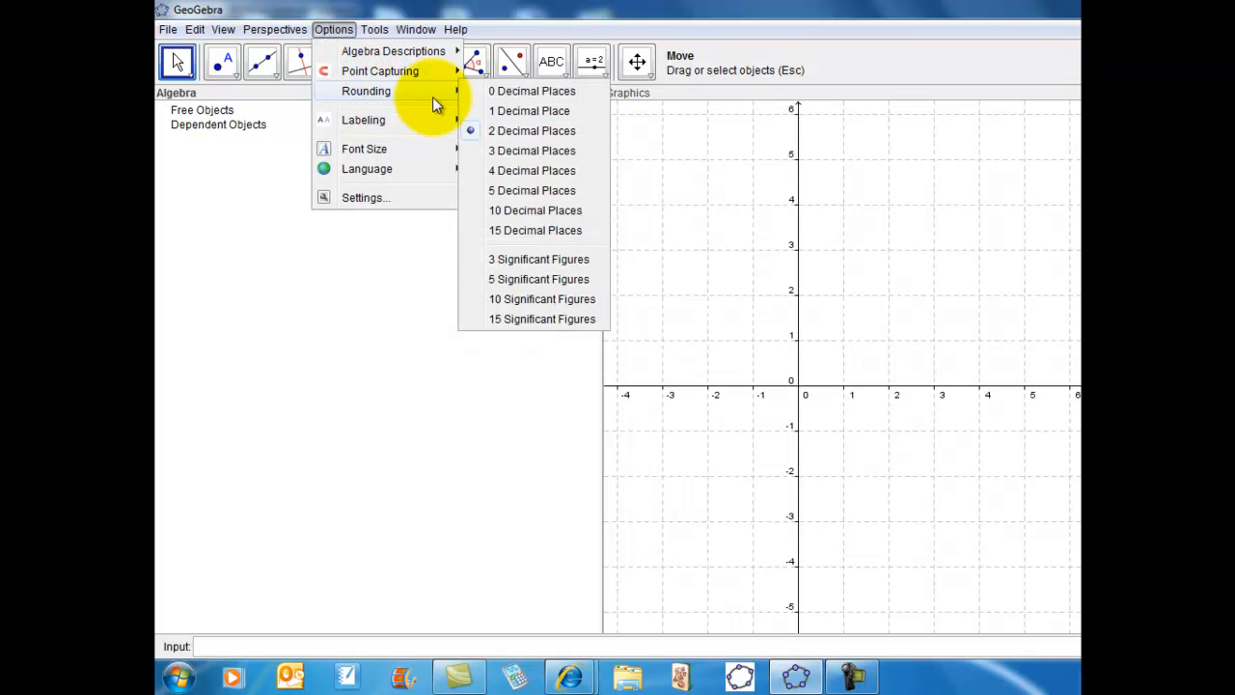
pyautogui.click(492, 196)
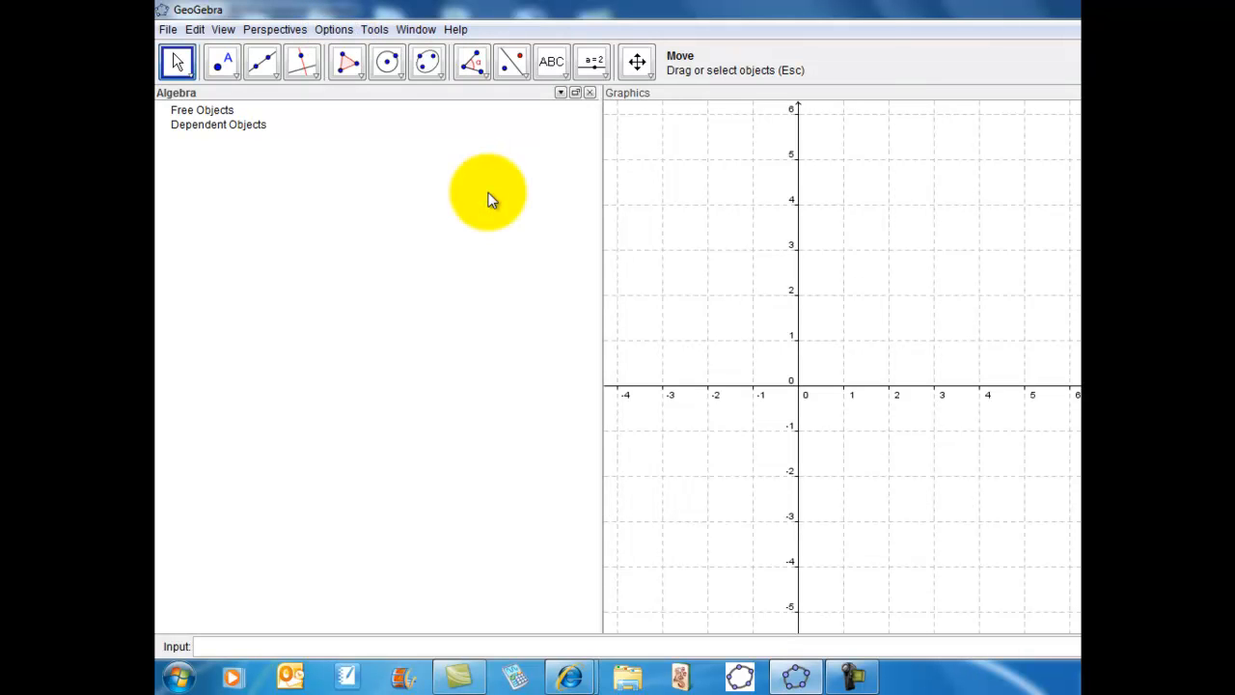
pyautogui.click(338, 31)
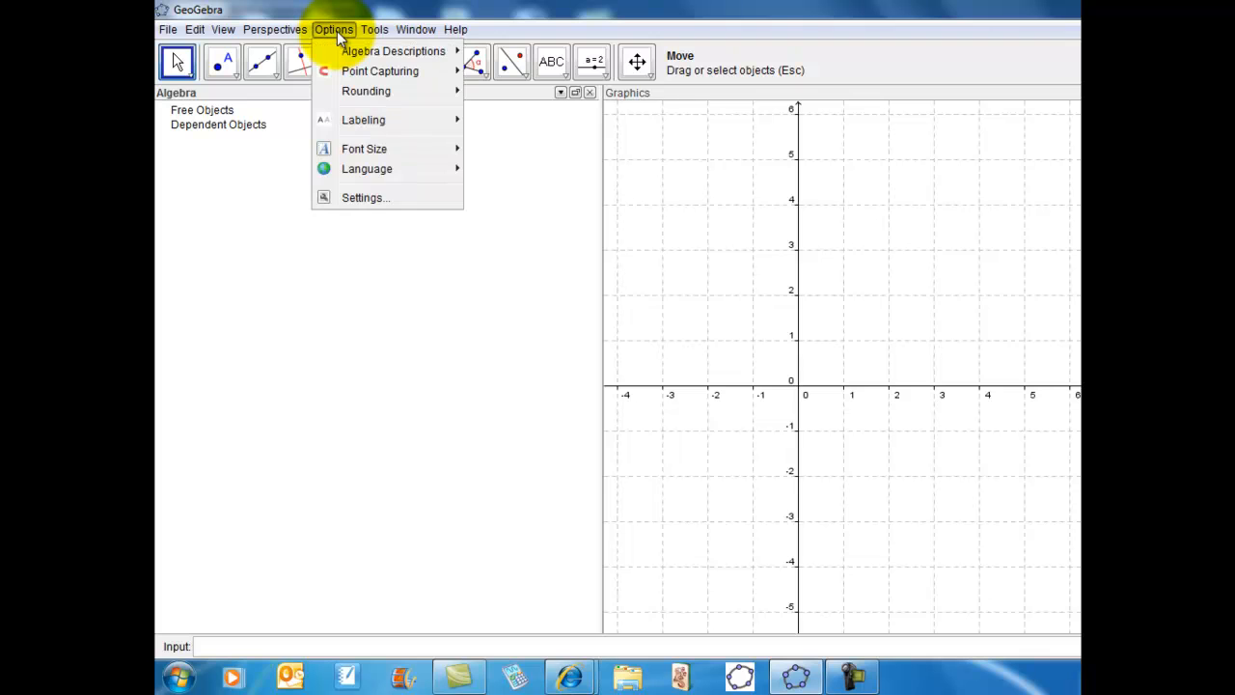
pyautogui.click(338, 30)
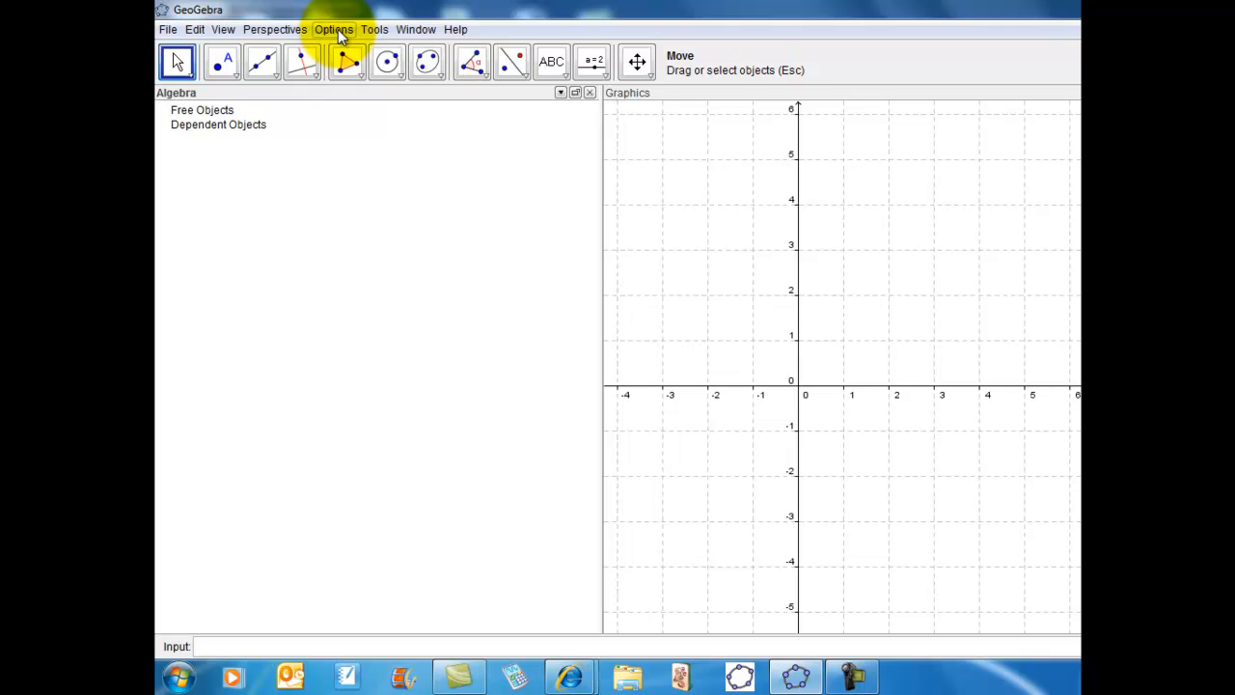
pyautogui.click(338, 29)
pyautogui.moveTo(463, 154)
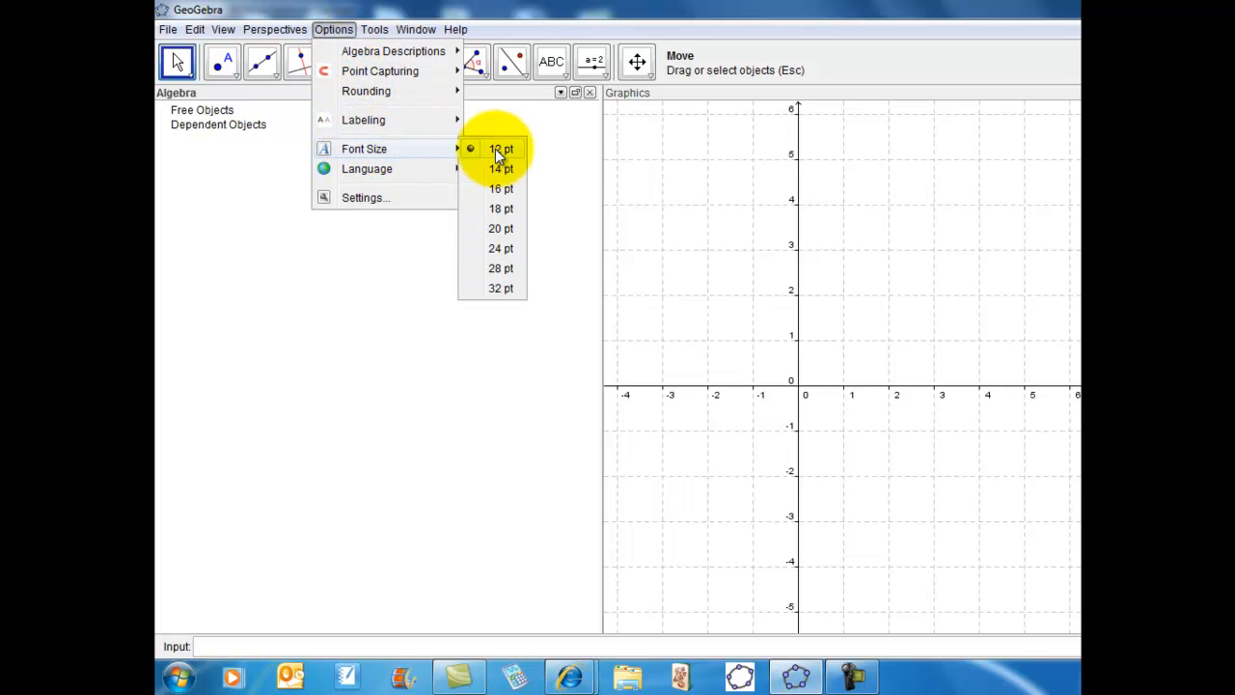
pyautogui.click(486, 249)
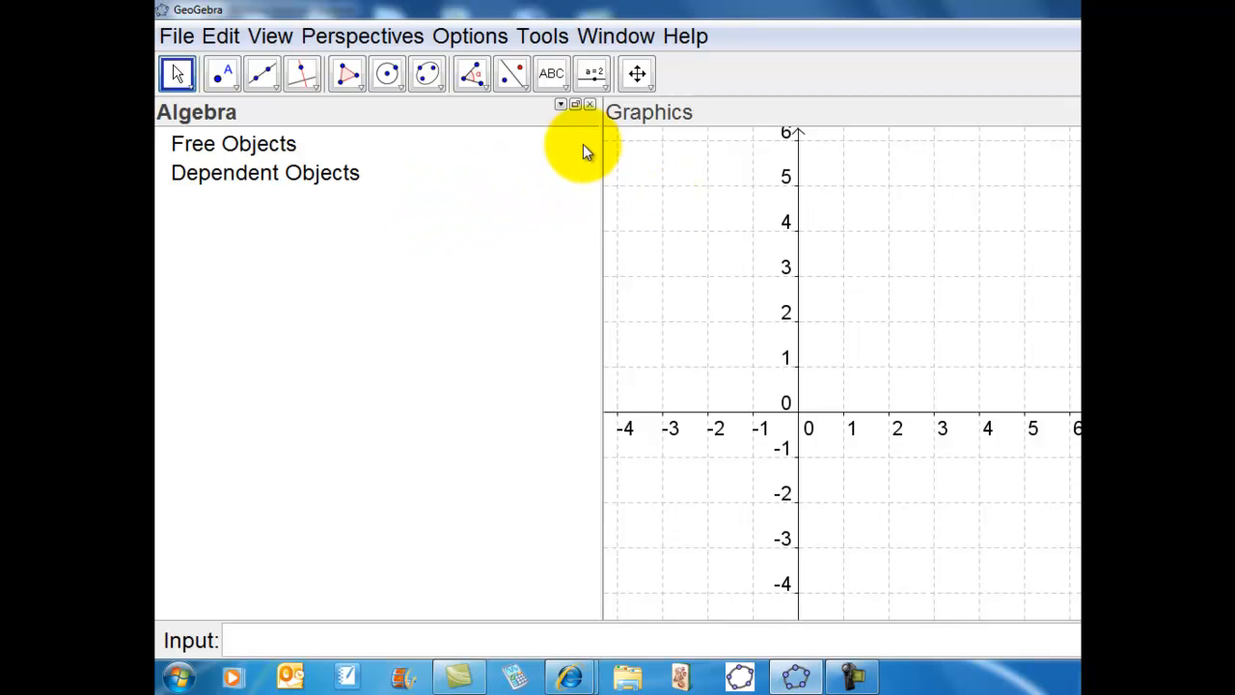
# - Plot three new points on the grid at (-2, 2), (3, 4) and (5, -1)
pyautogui.click(224, 75)
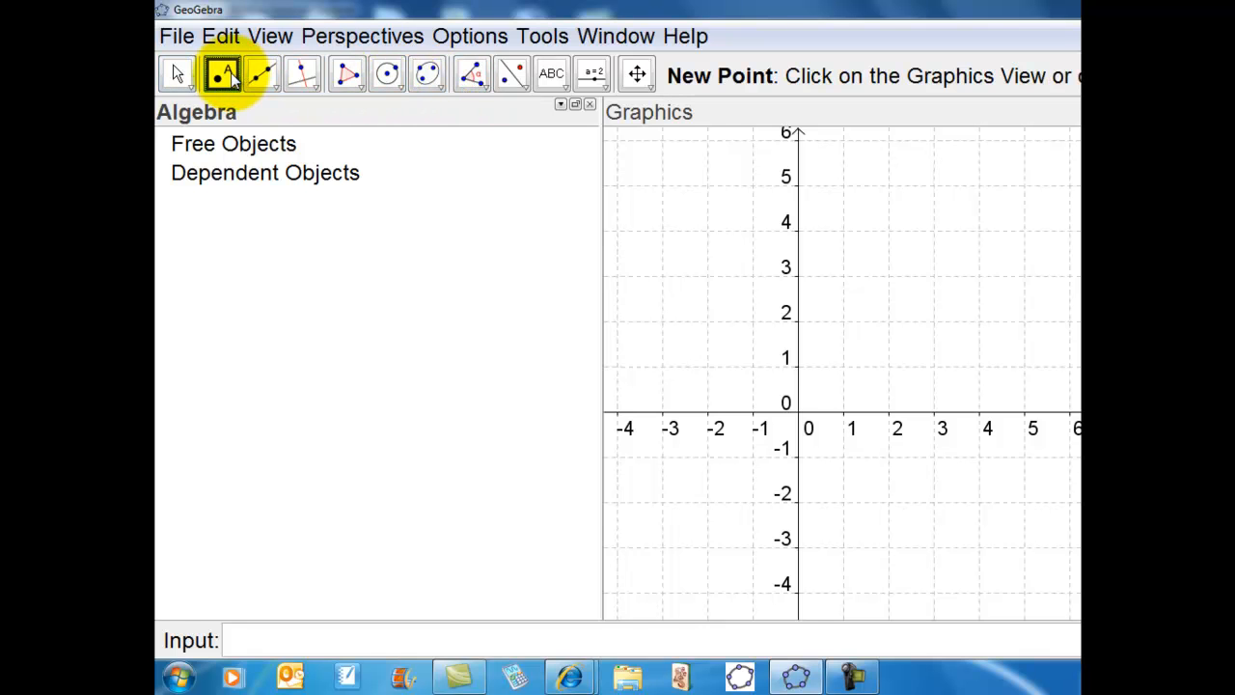
pyautogui.click(710, 323)
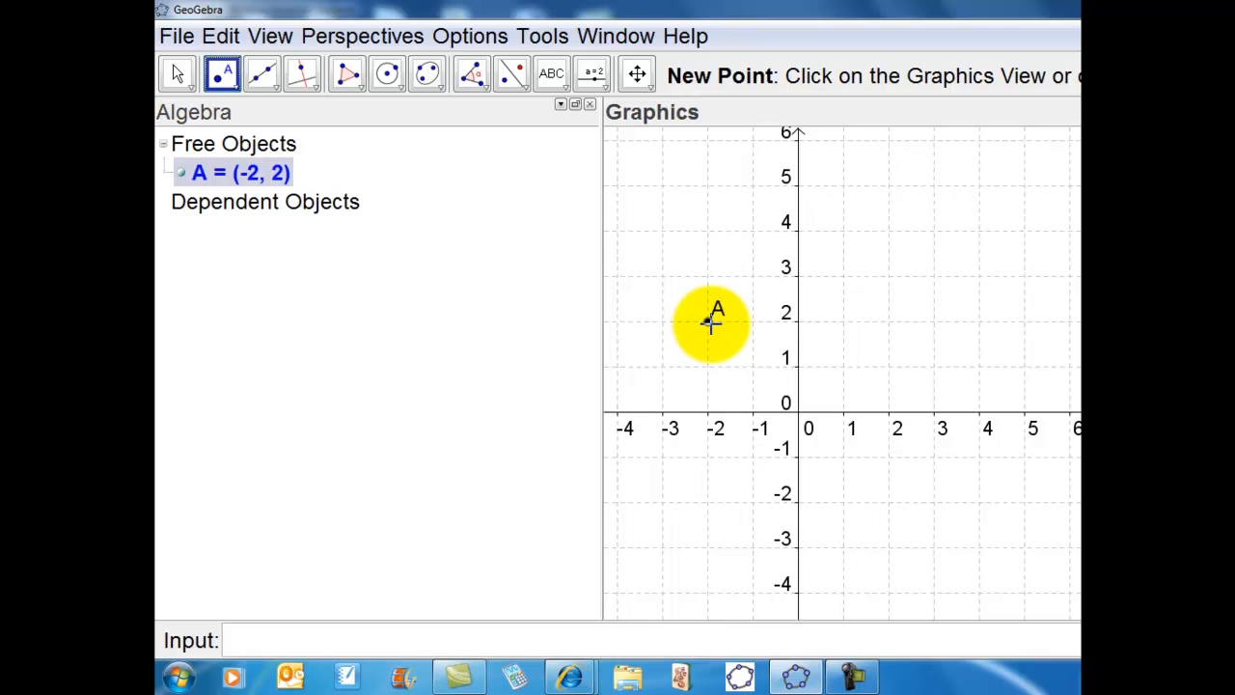
pyautogui.click(934, 232)
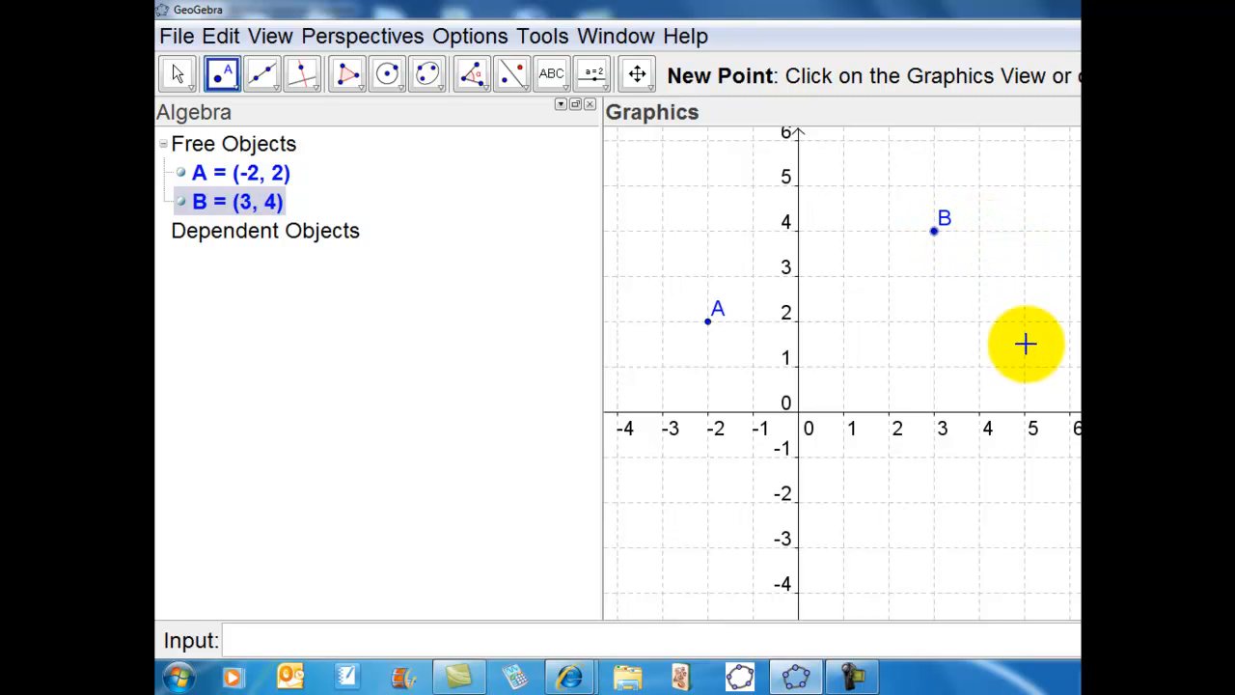
pyautogui.click(1025, 456)
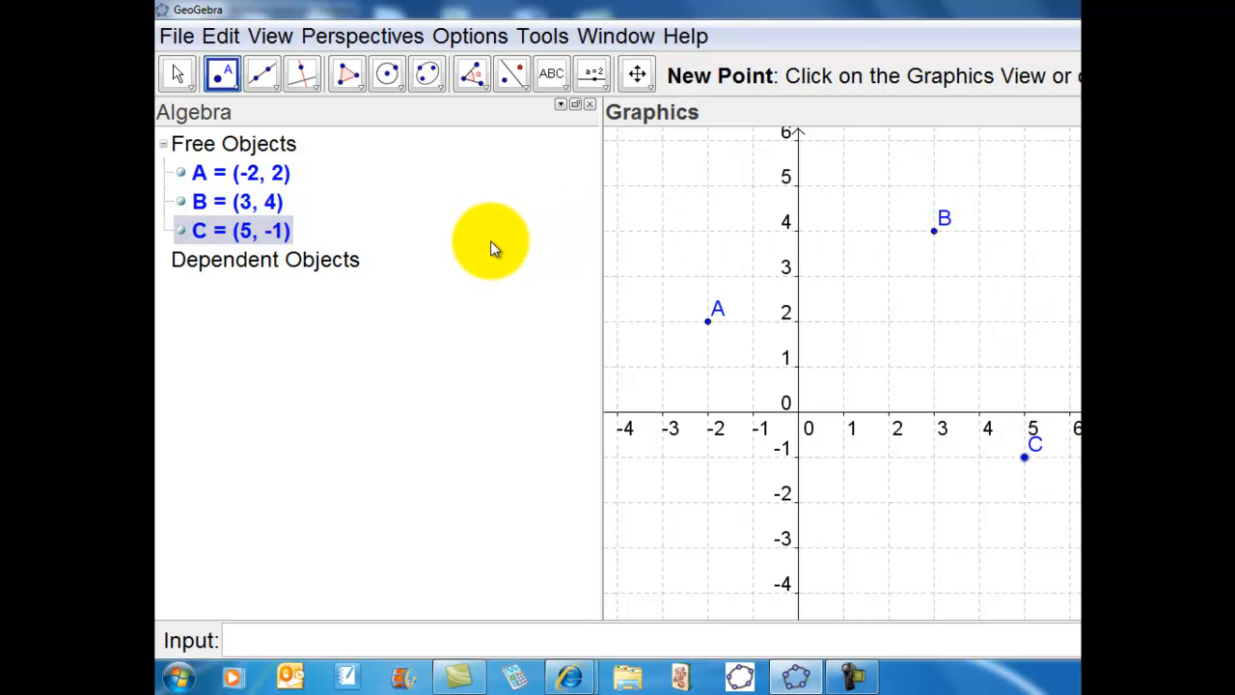
# - Connect the three points into a triangle with segments B to C, C to A and A to B
pyautogui.click(274, 87)
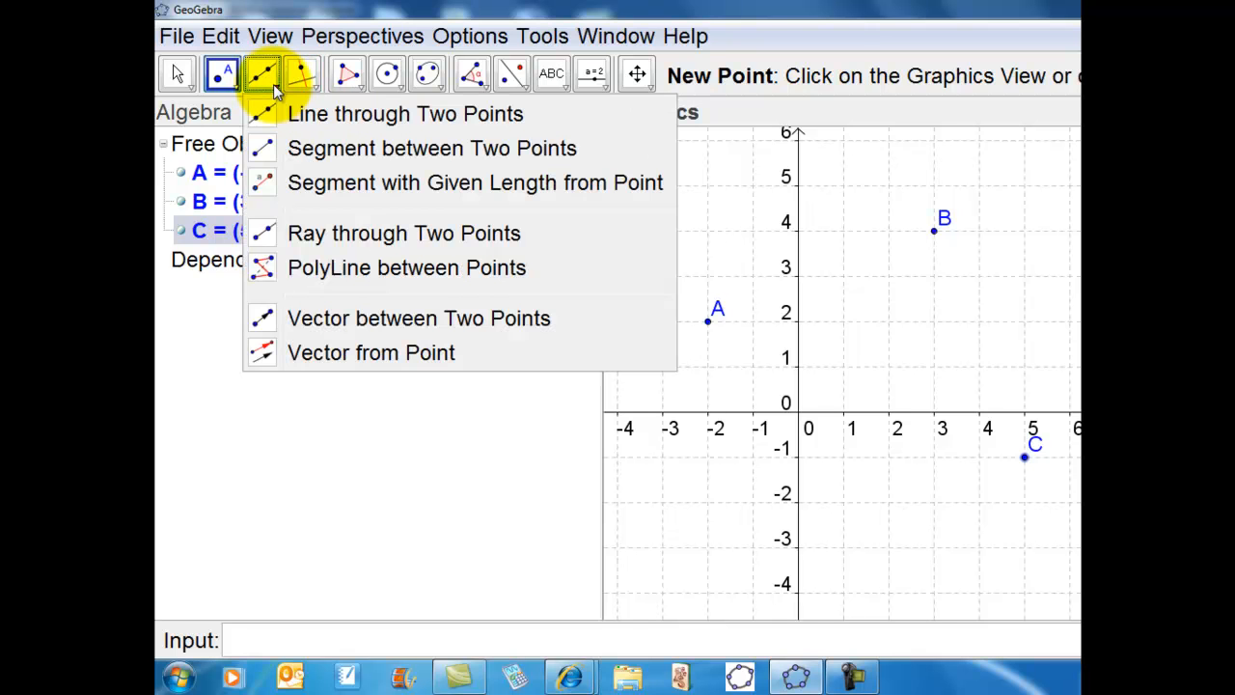
pyautogui.click(262, 149)
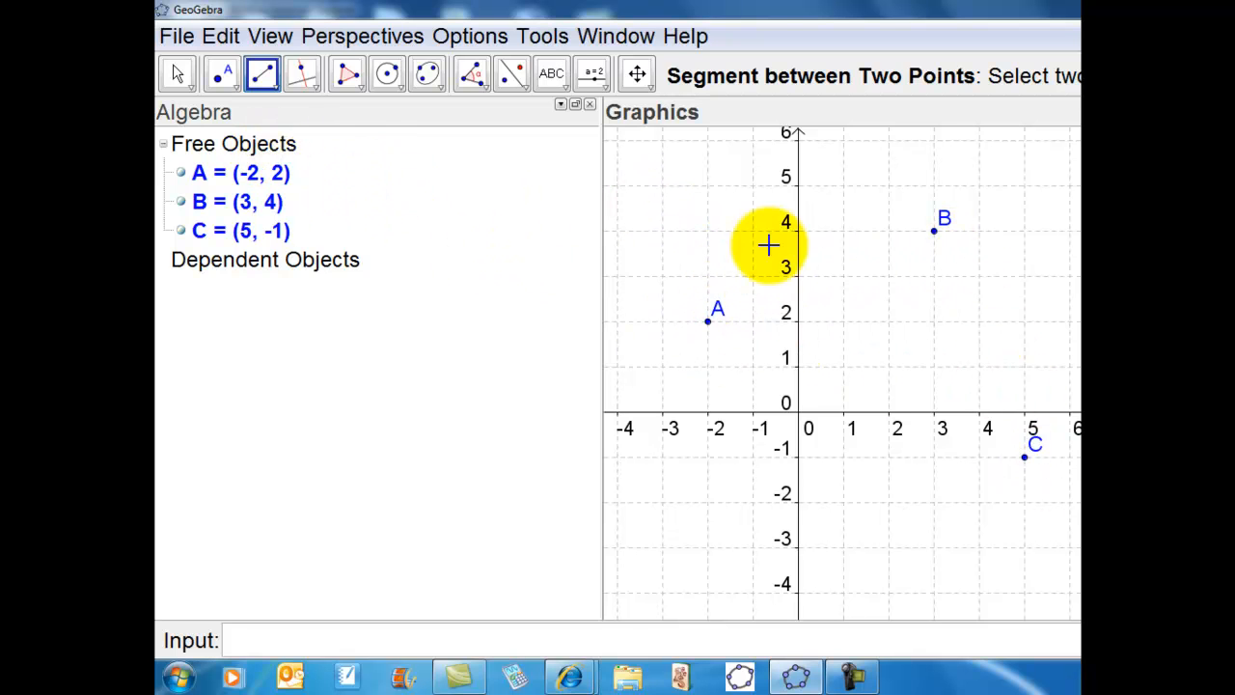
pyautogui.click(930, 235)
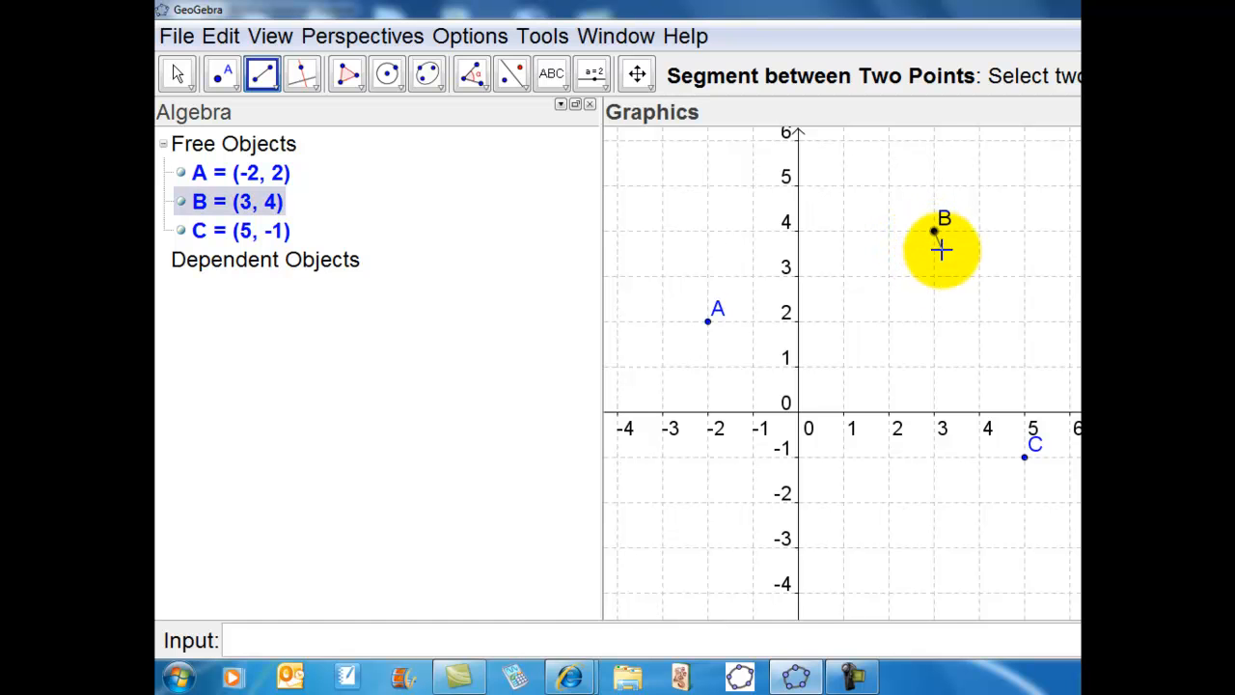
pyautogui.click(1026, 457)
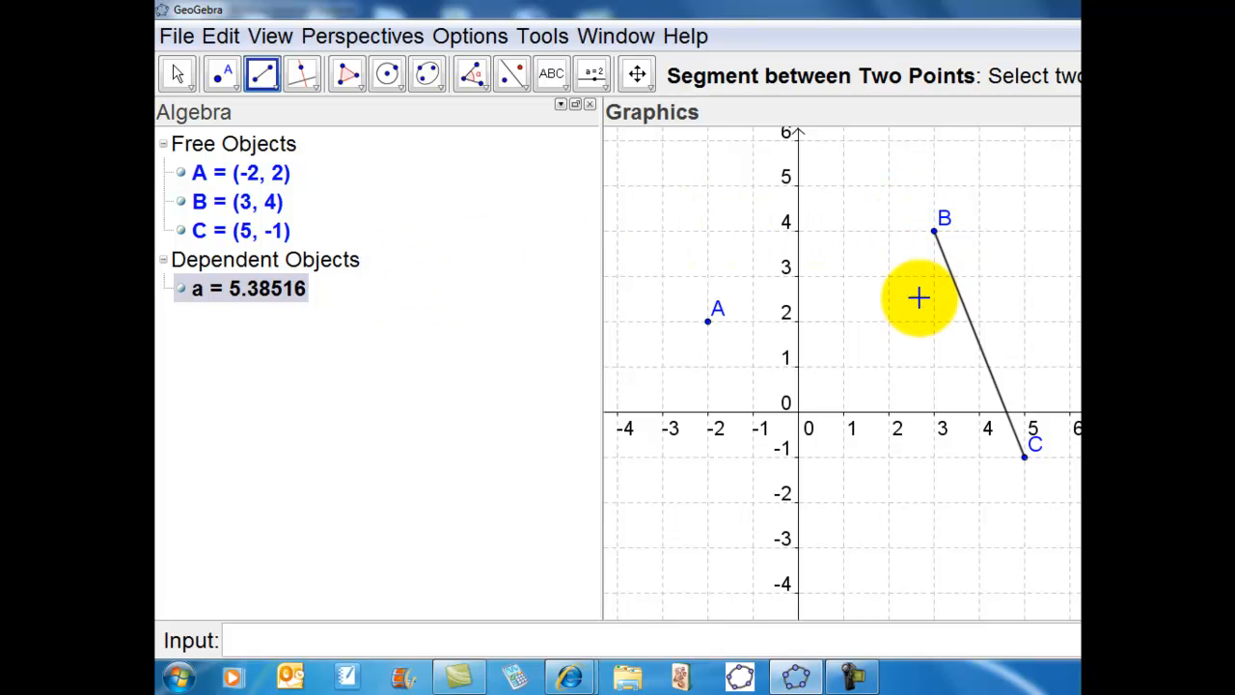
pyautogui.click(1024, 455)
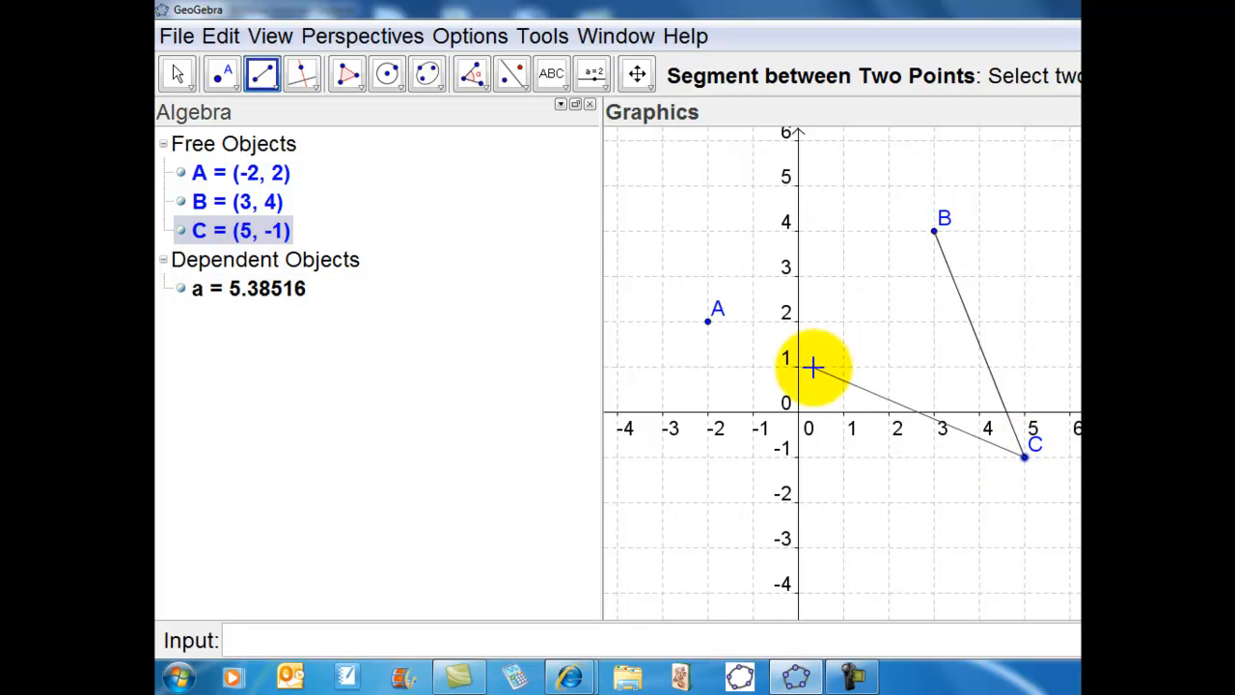
pyautogui.click(708, 323)
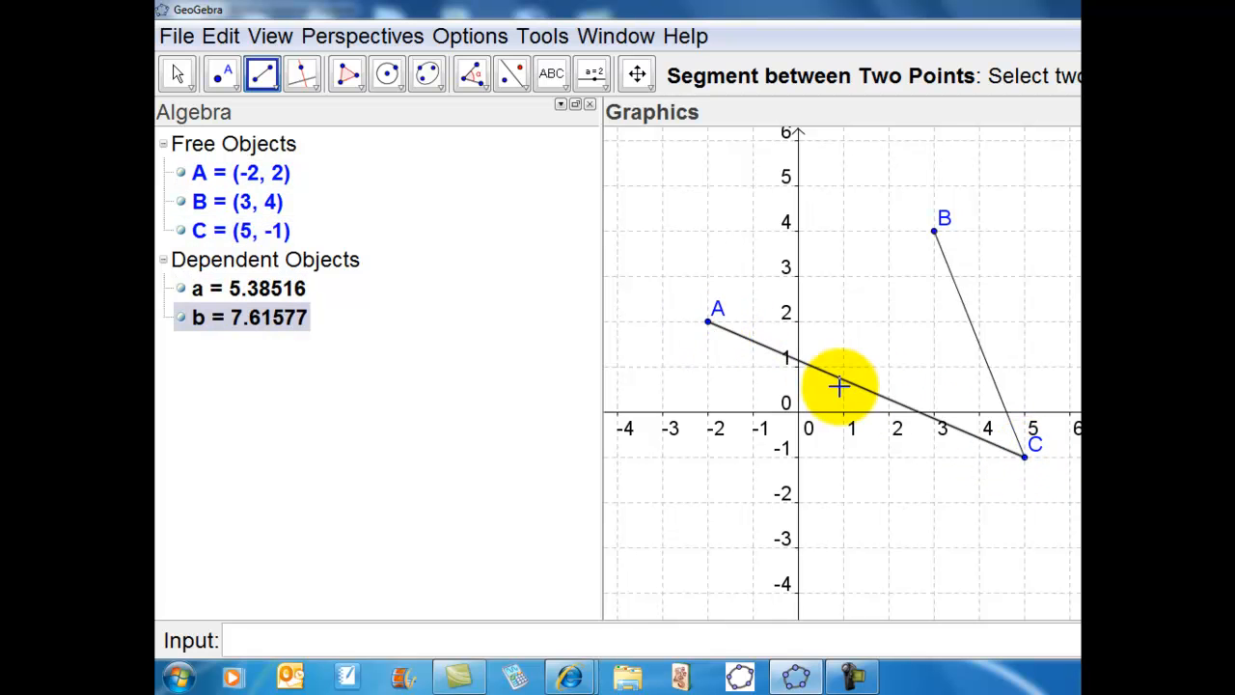
pyautogui.click(710, 323)
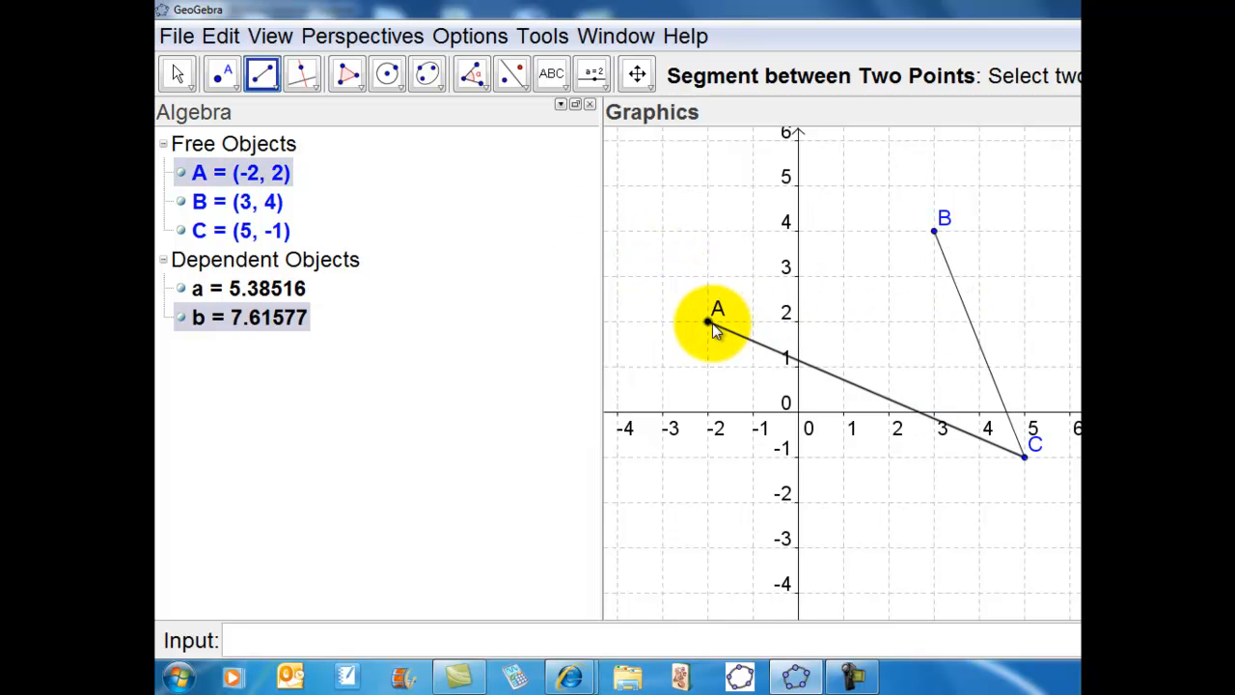
pyautogui.click(933, 232)
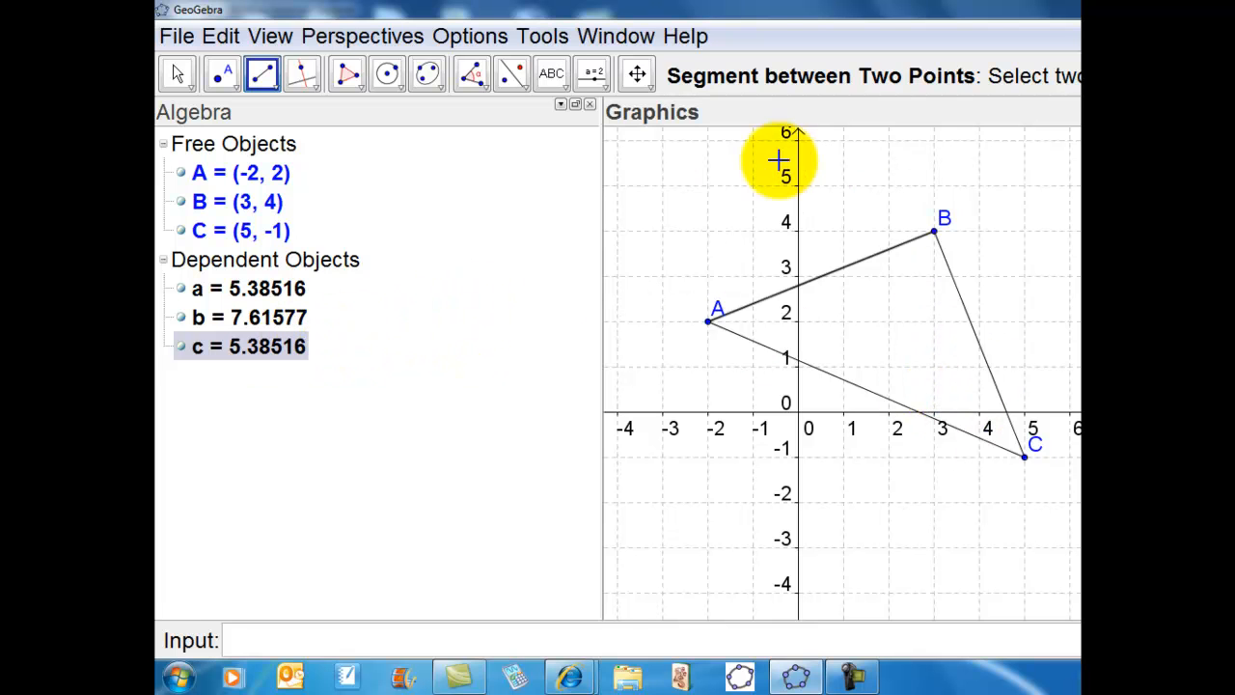
# - Set the line thickness of all three triangle segments to 9 in their object properties
pyautogui.click(179, 74)
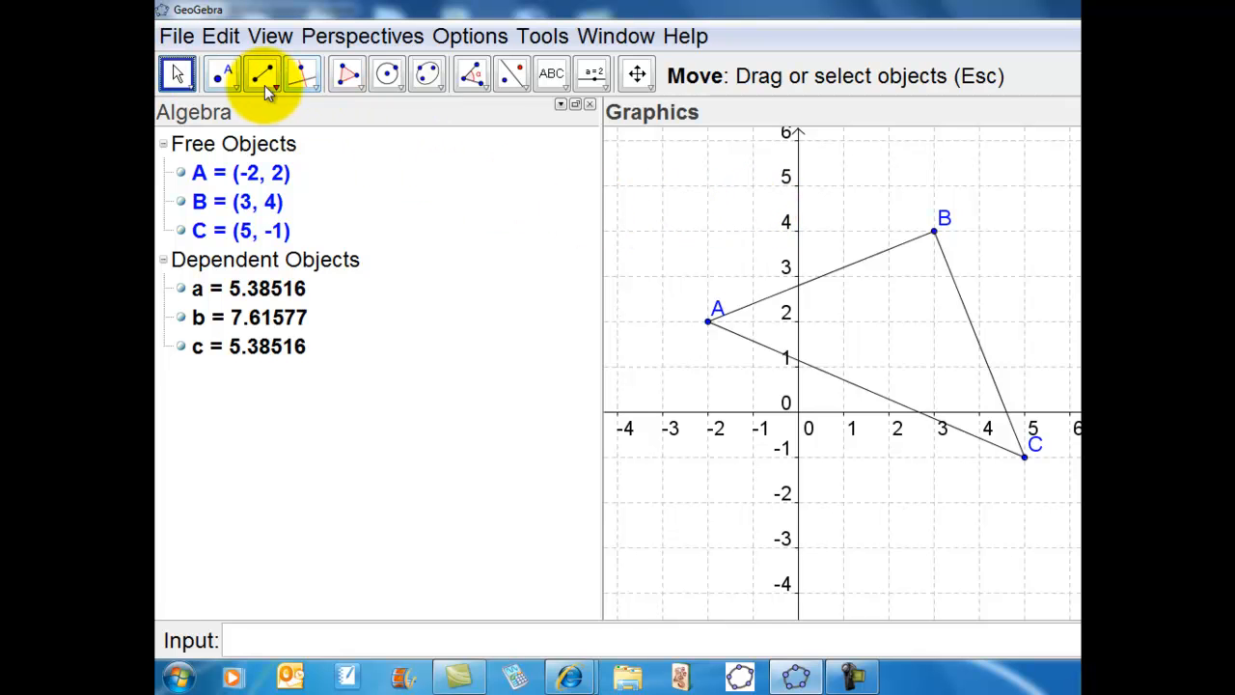
pyautogui.click(248, 289)
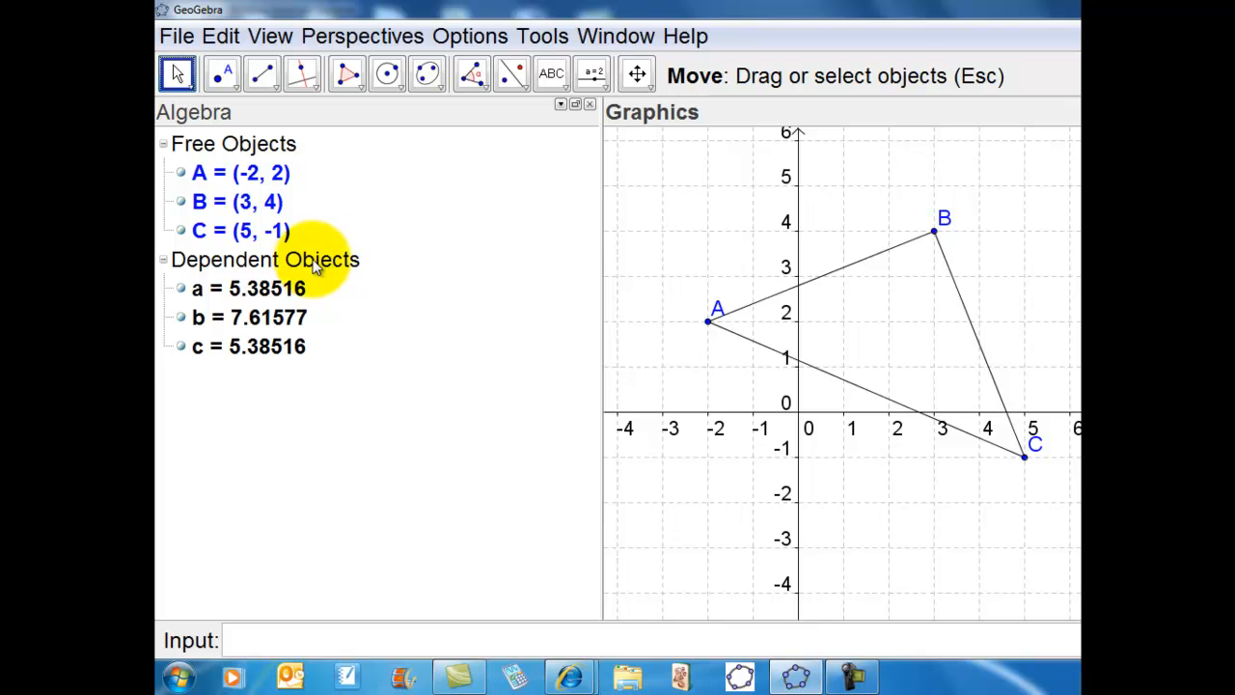
pyautogui.click(266, 292)
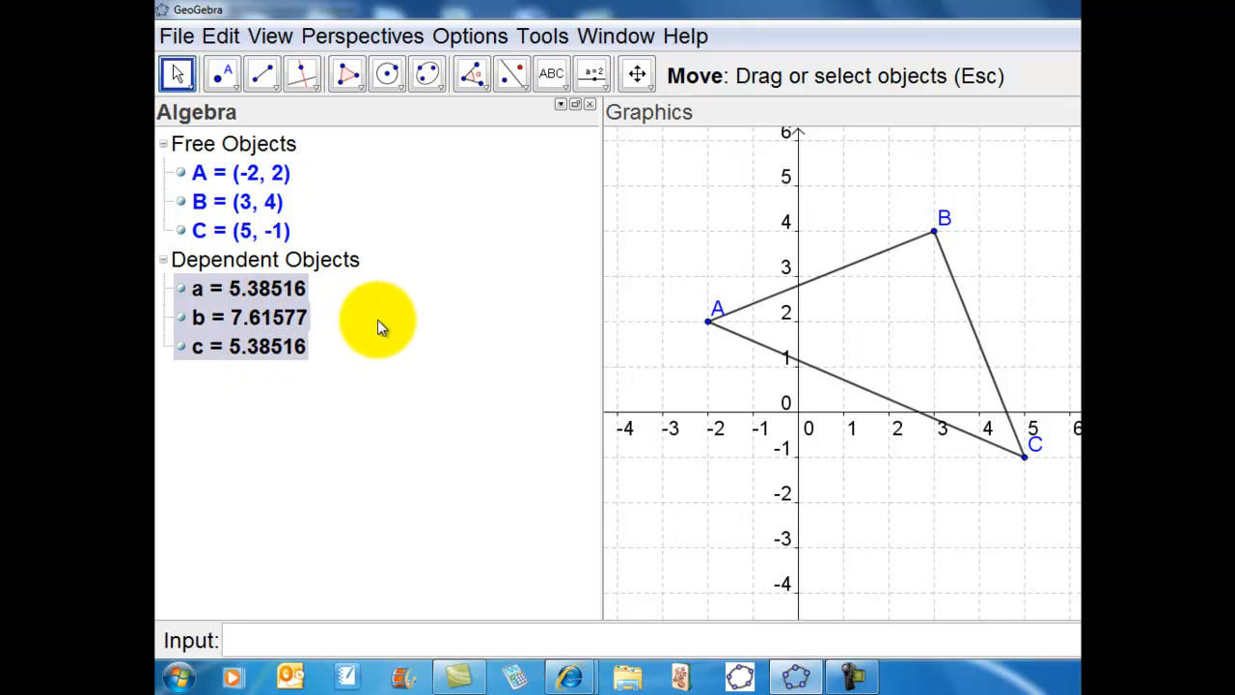
pyautogui.hotkey('ctrl', 'e')
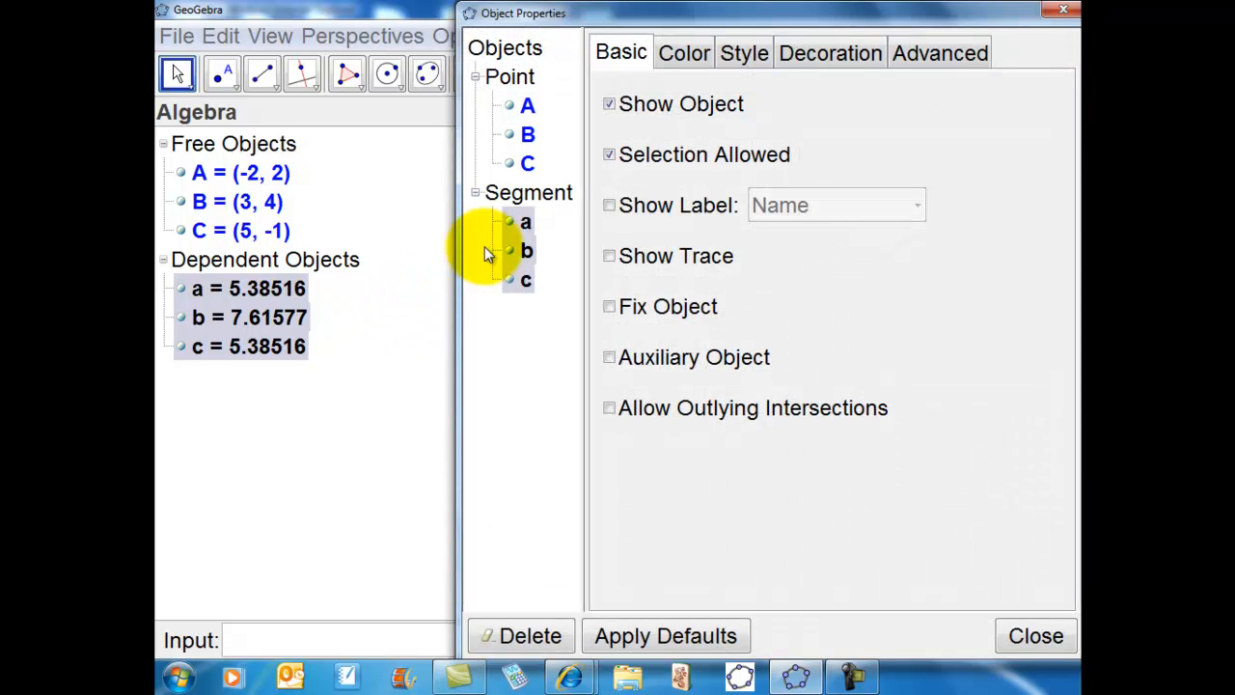
pyautogui.click(743, 53)
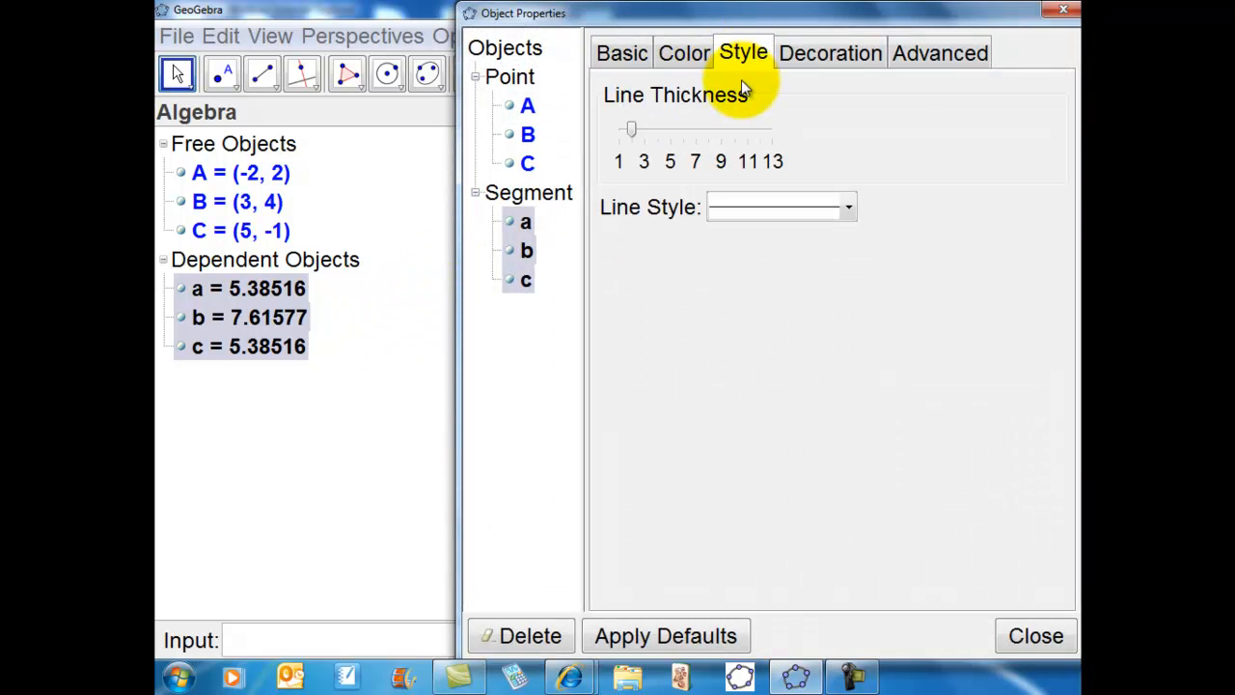
pyautogui.click(726, 134)
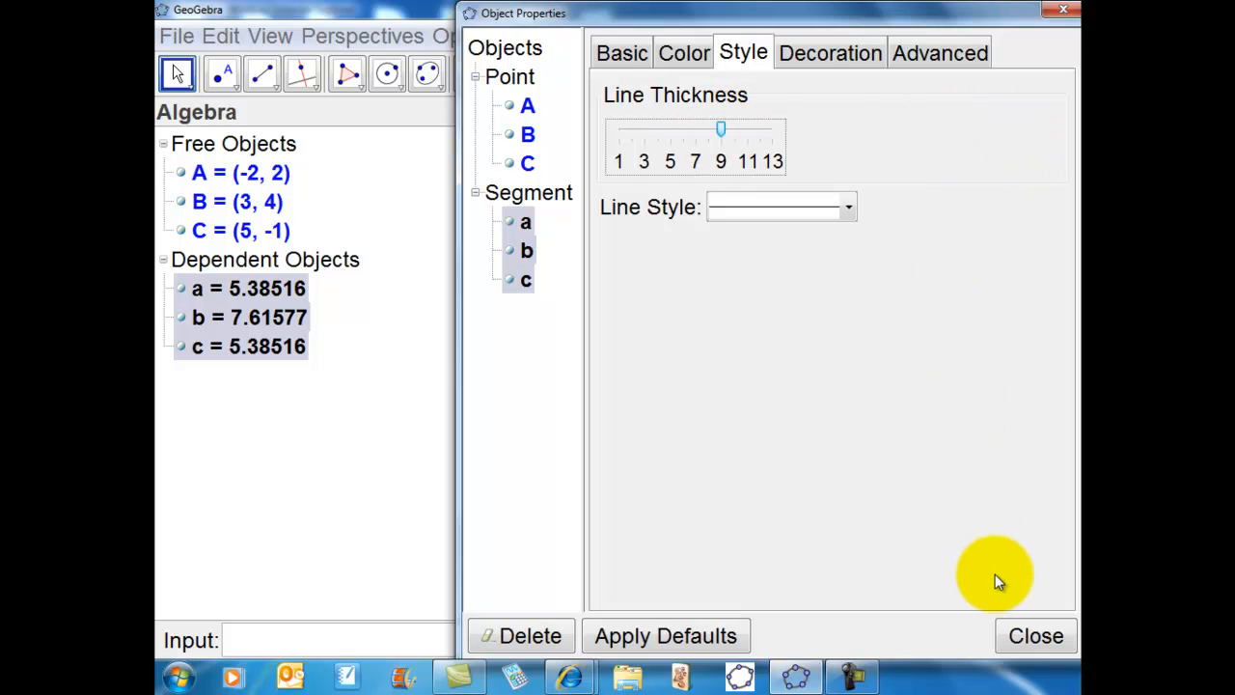
pyautogui.click(1033, 633)
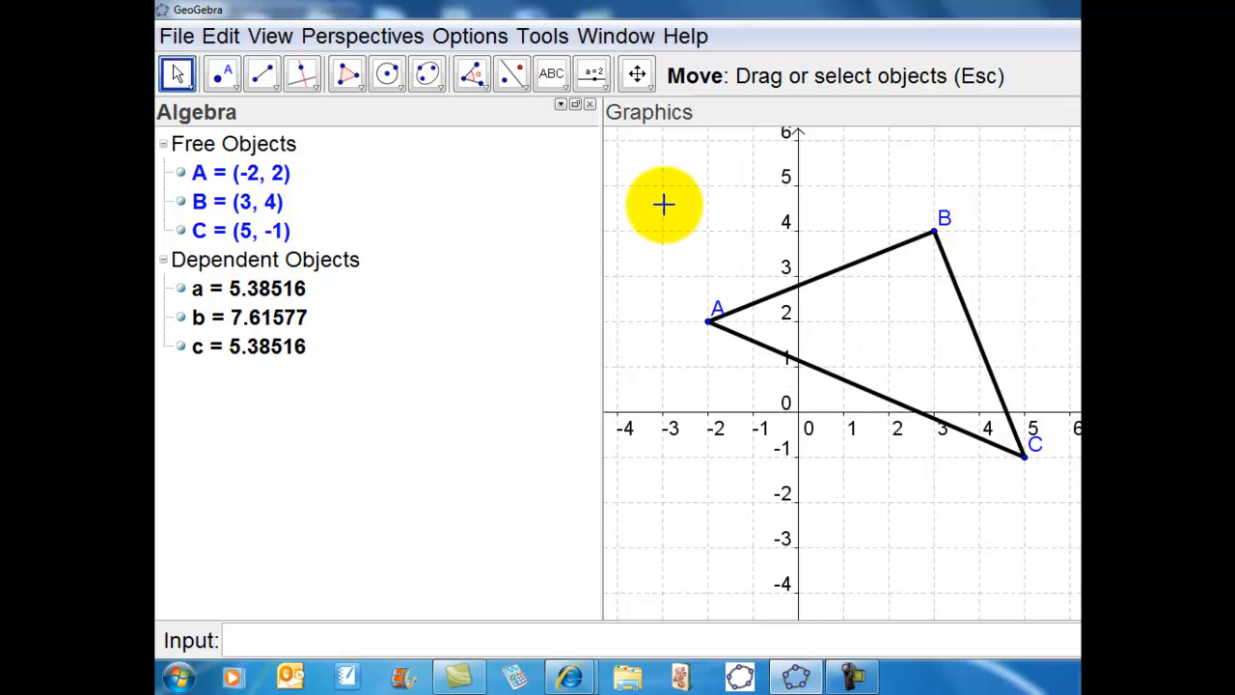
# - Move vertex B of the triangle to (2, 5)
pyautogui.click(176, 73)
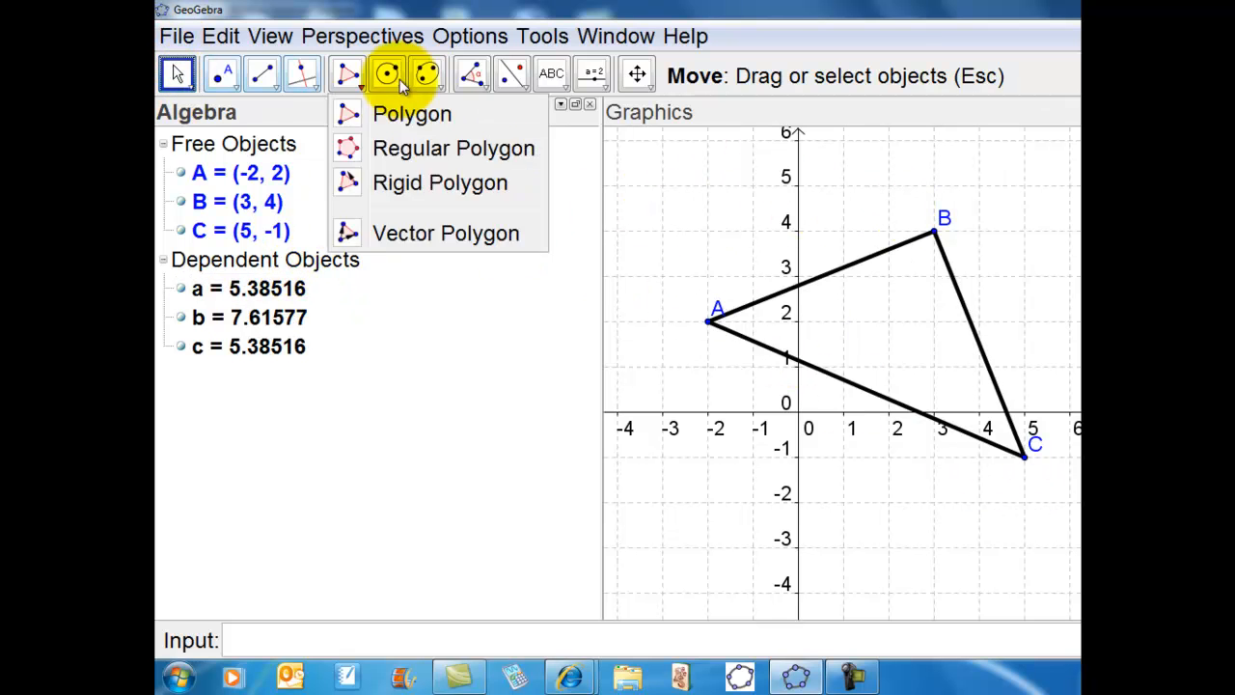
pyautogui.click(179, 71)
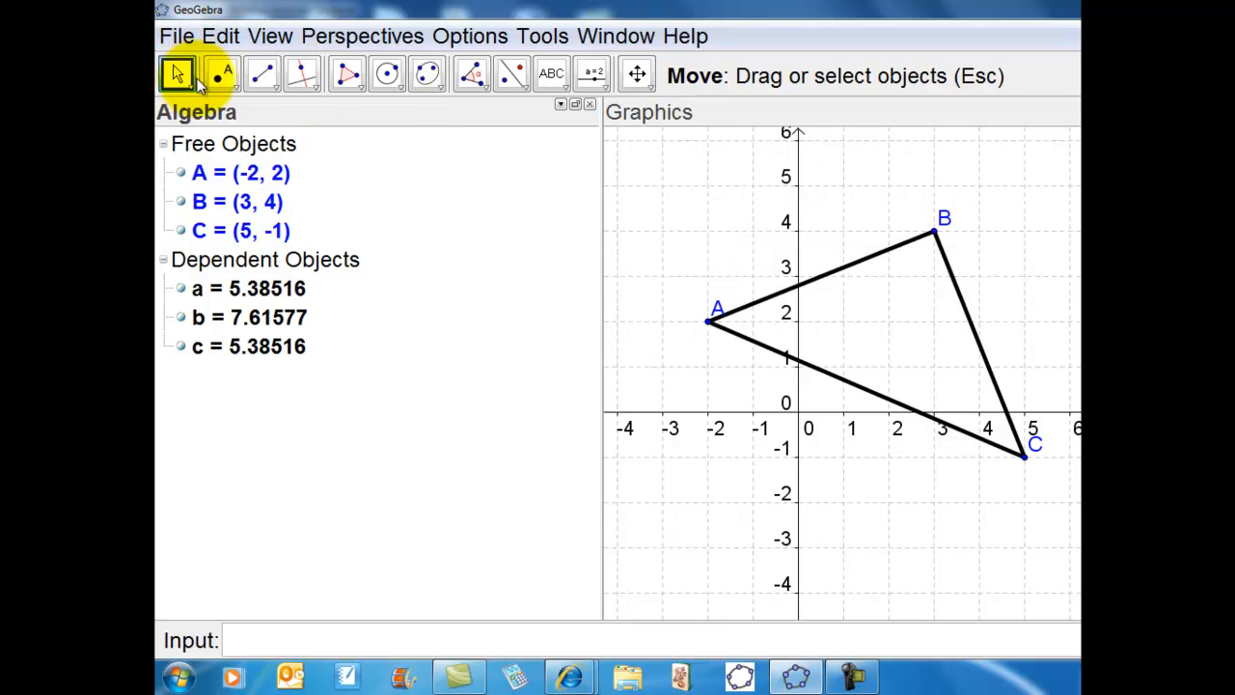
pyautogui.moveTo(935, 232); pyautogui.dragTo(889, 190)
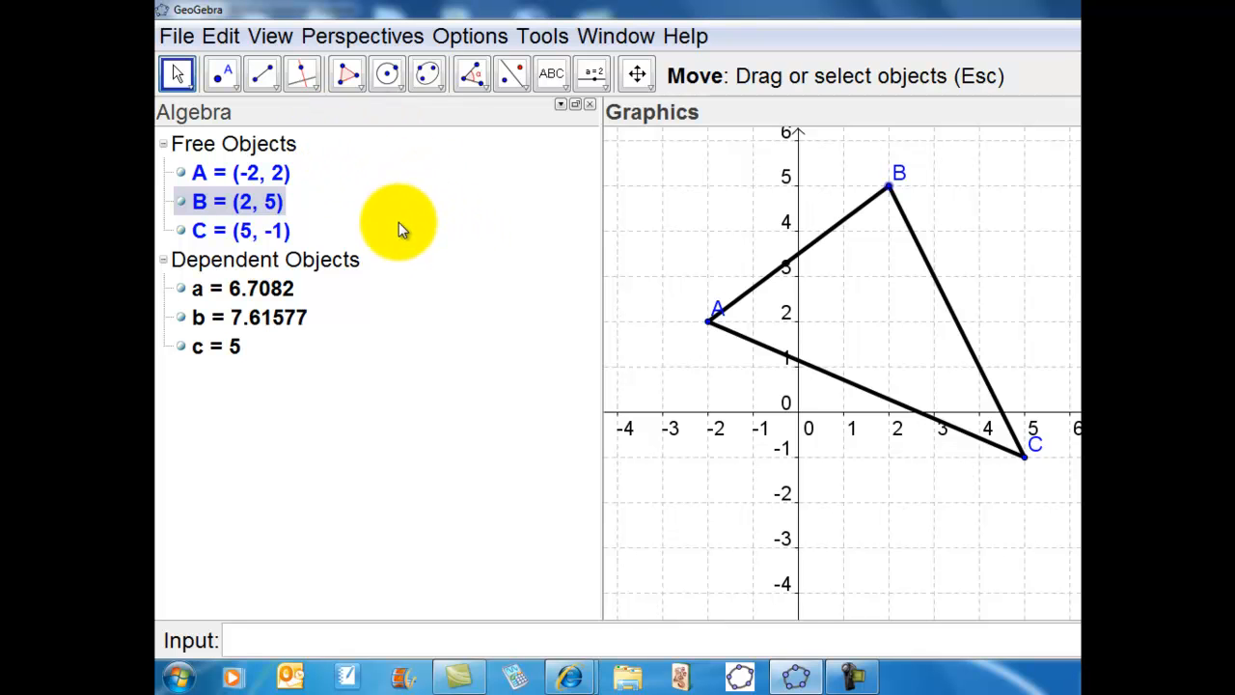
# - Construct the midpoints of triangle sides AB, BC and CA with the Midpoint or Center tool
pyautogui.click(275, 89)
pyautogui.moveTo(230, 77)
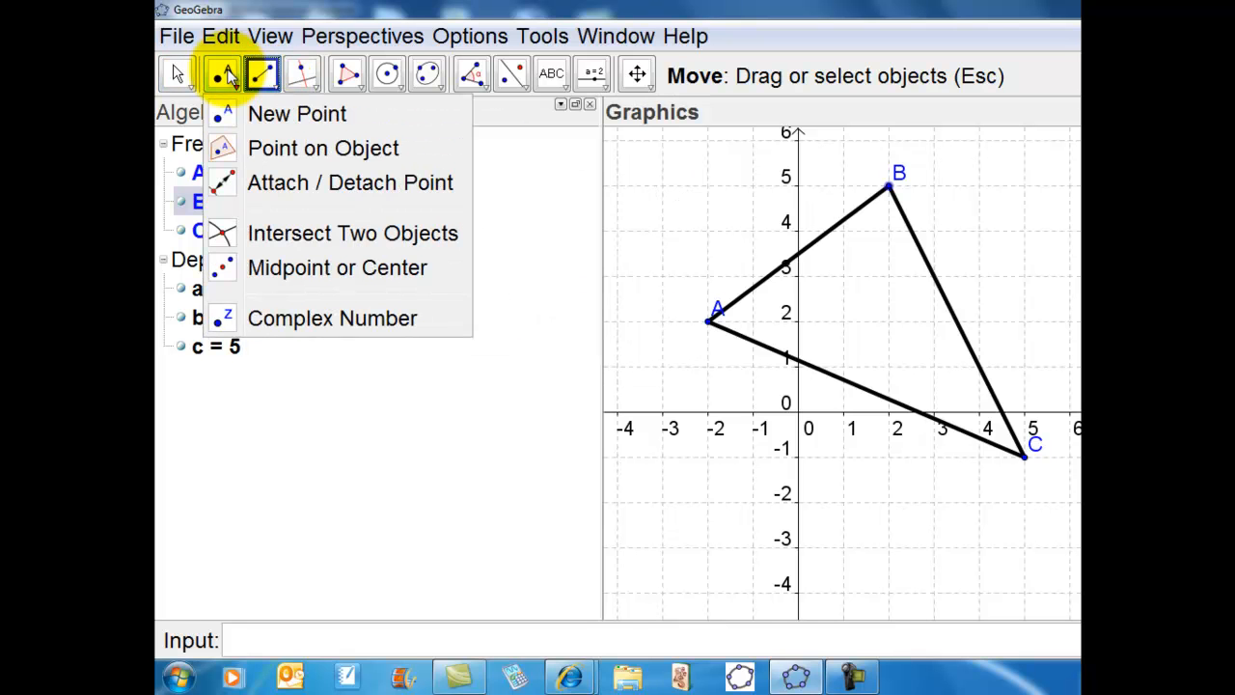
pyautogui.click(229, 268)
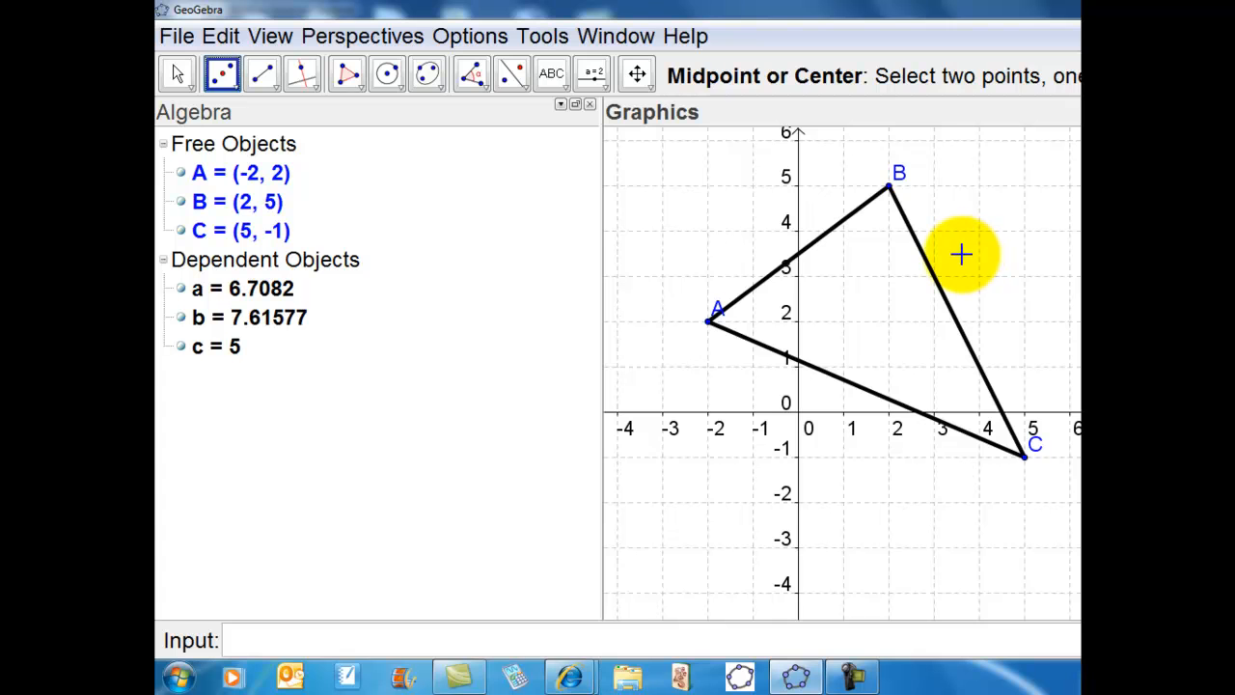
pyautogui.click(820, 247)
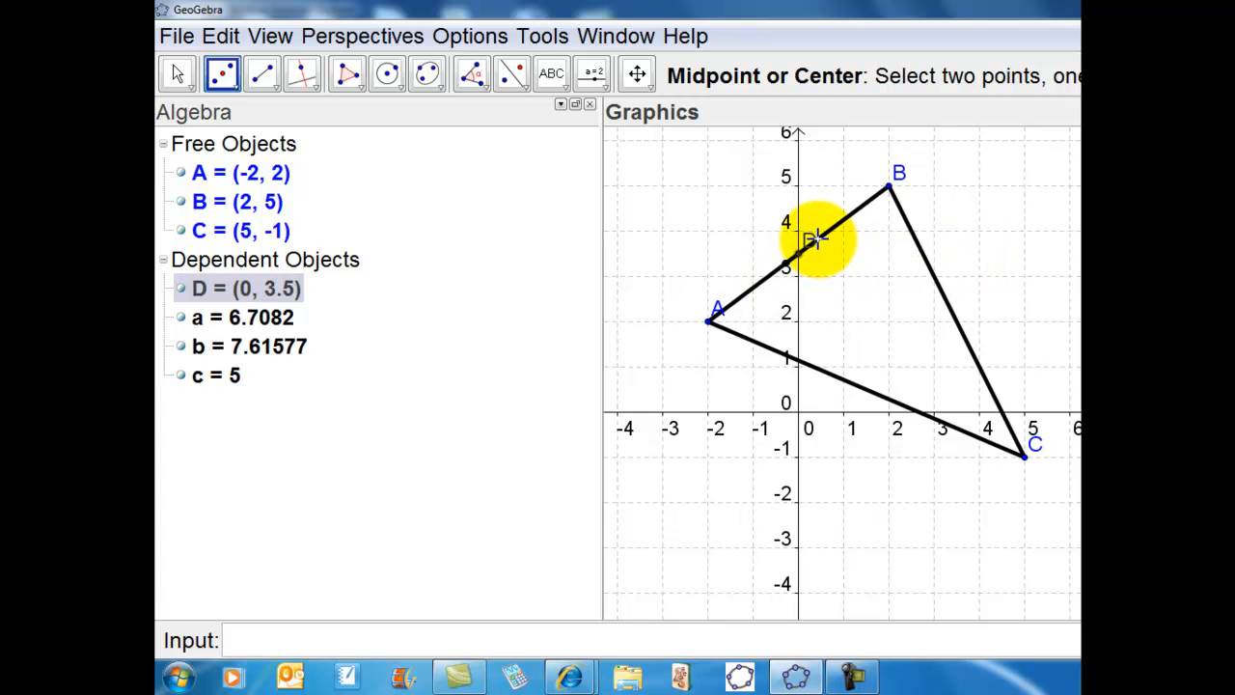
pyautogui.click(948, 304)
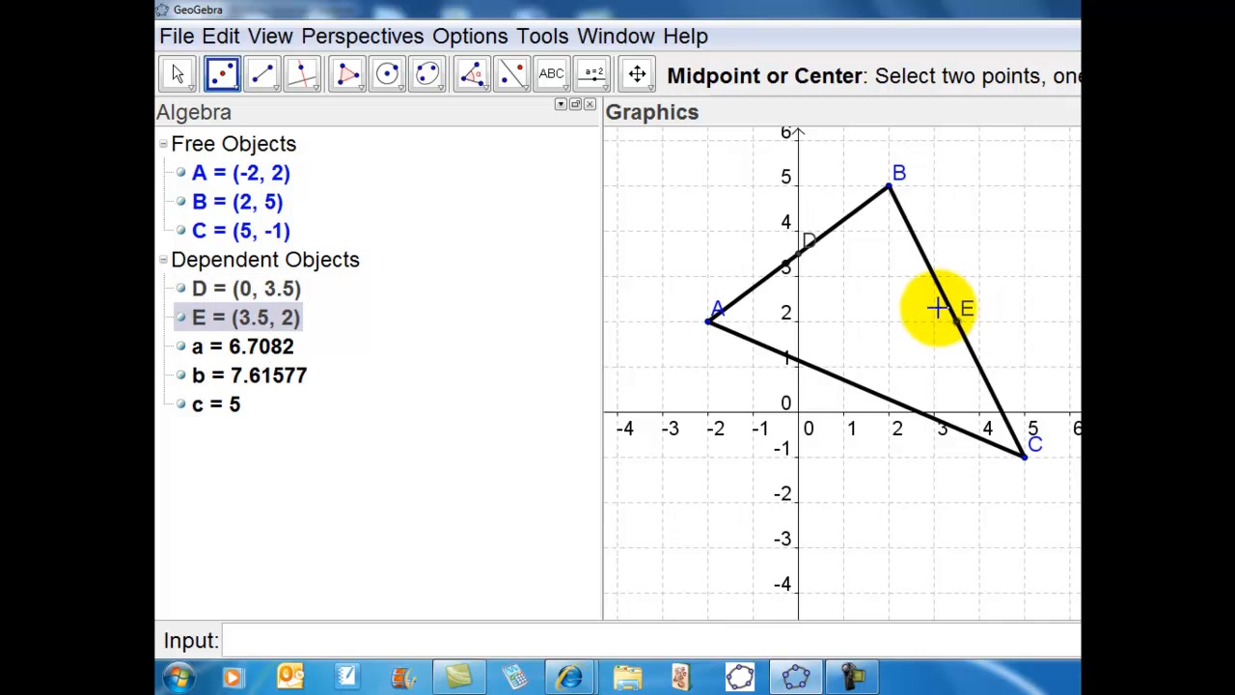
pyautogui.click(849, 386)
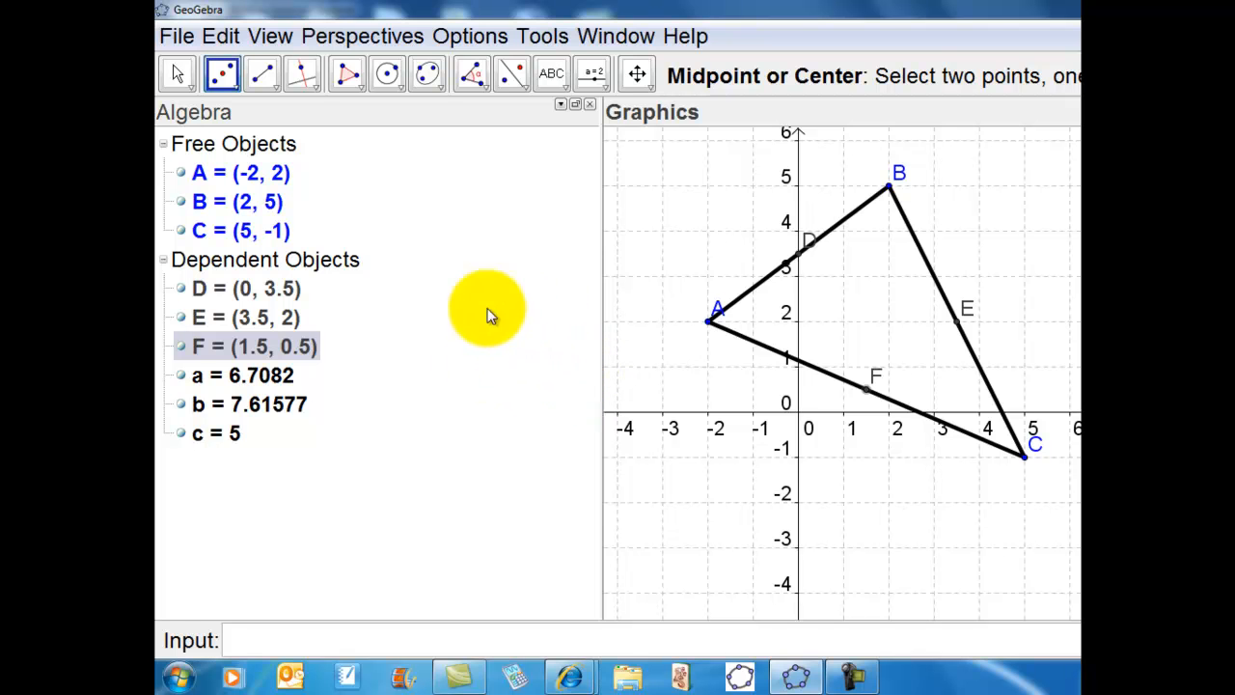
# - Draw the three medians as segments from A to E, B to F and C to D
pyautogui.click(263, 73)
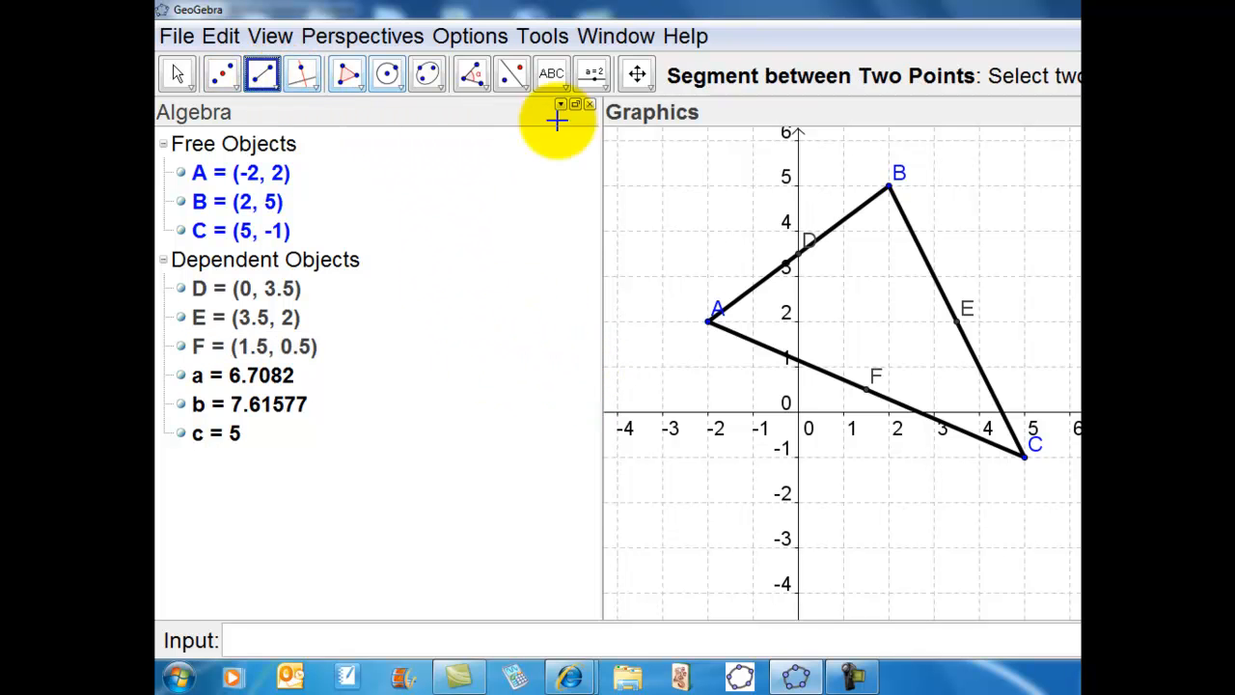
pyautogui.click(712, 321)
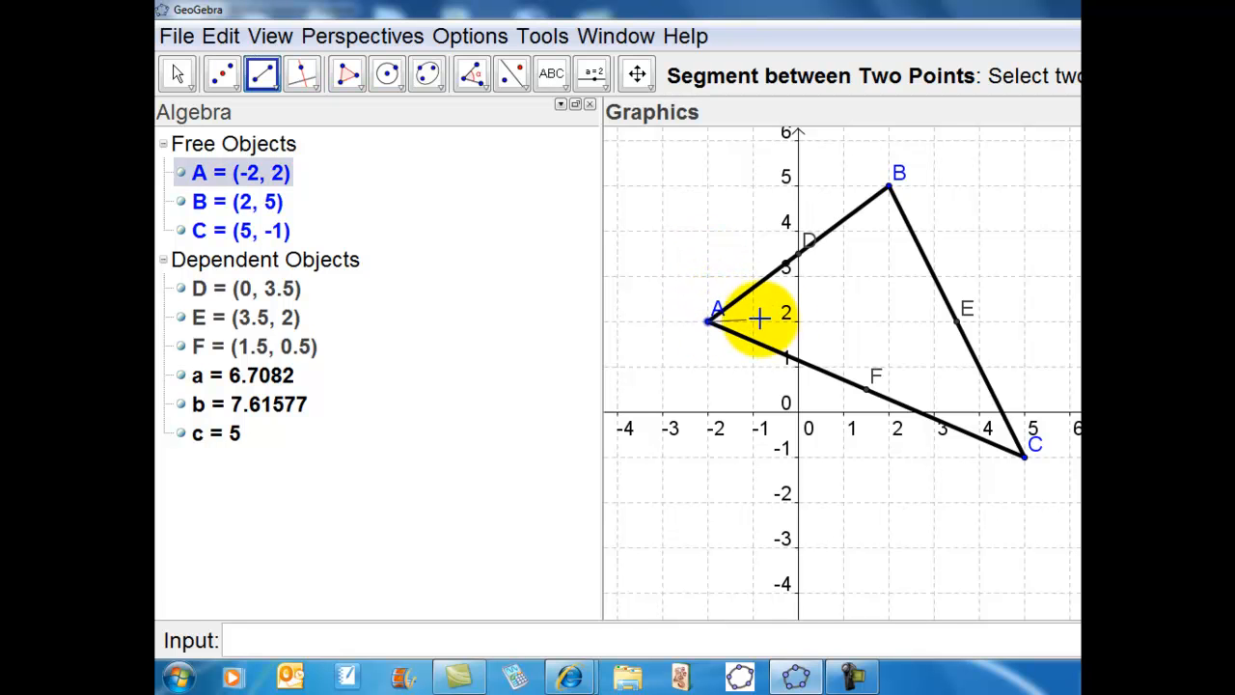
pyautogui.click(958, 318)
pyautogui.click(897, 179)
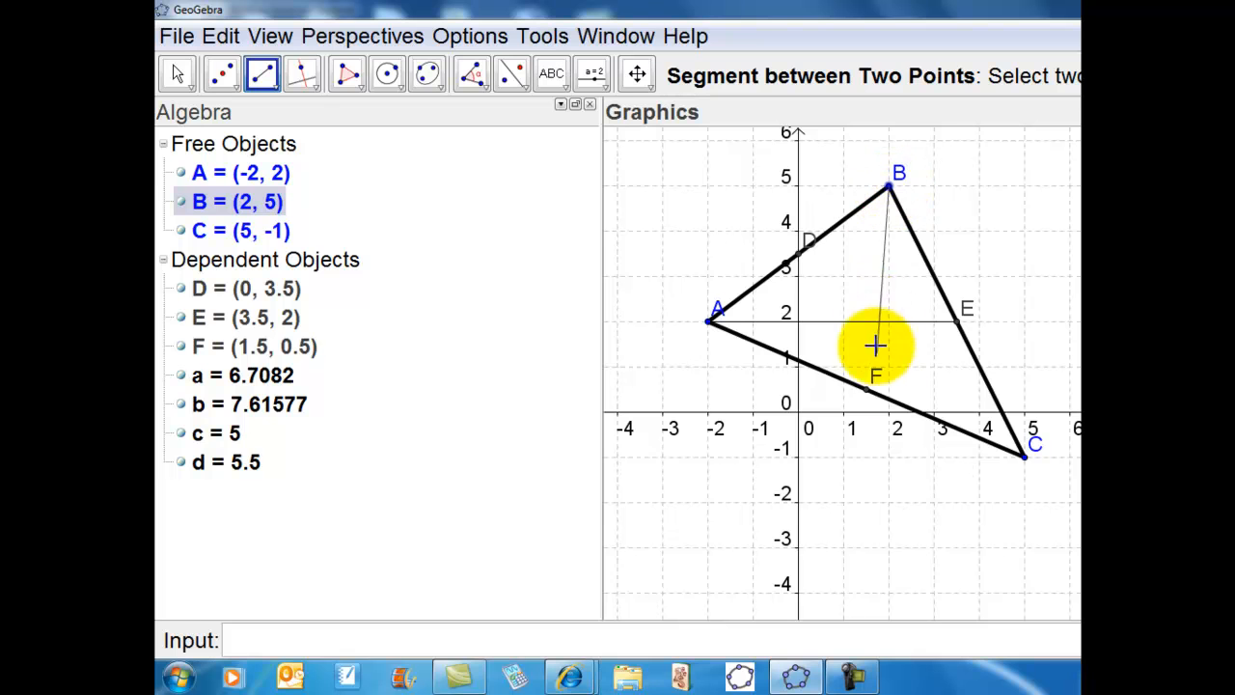
pyautogui.click(870, 390)
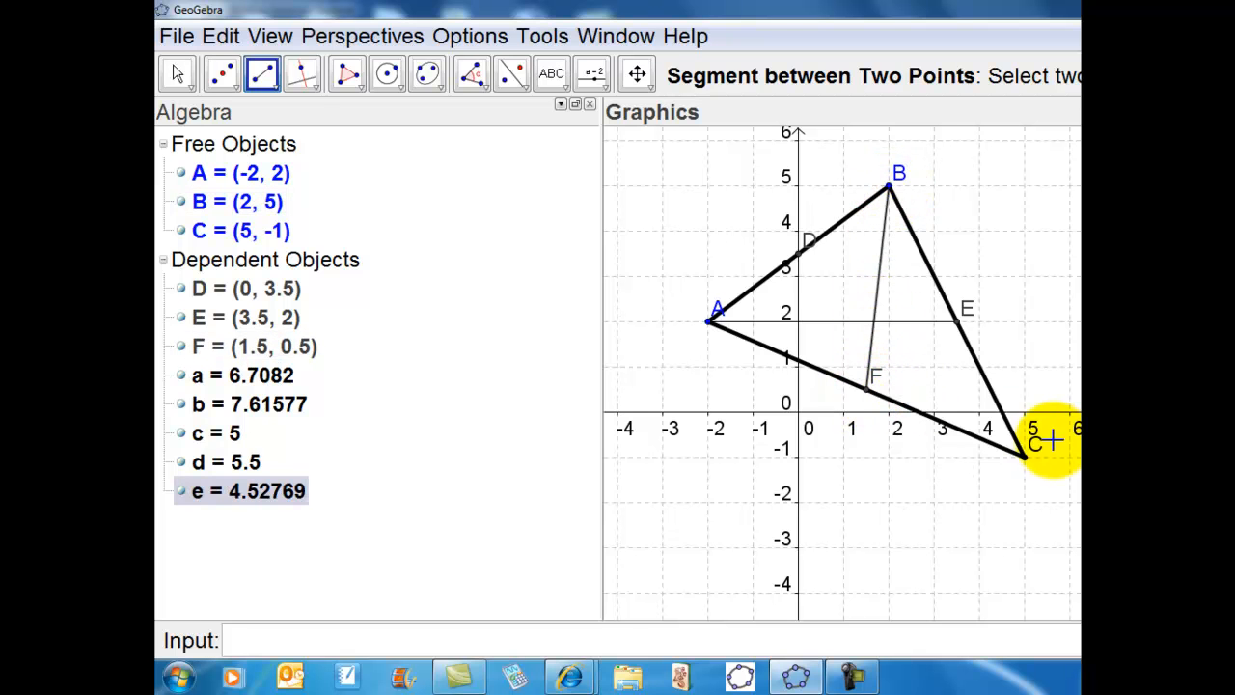
pyautogui.click(1023, 453)
pyautogui.click(800, 255)
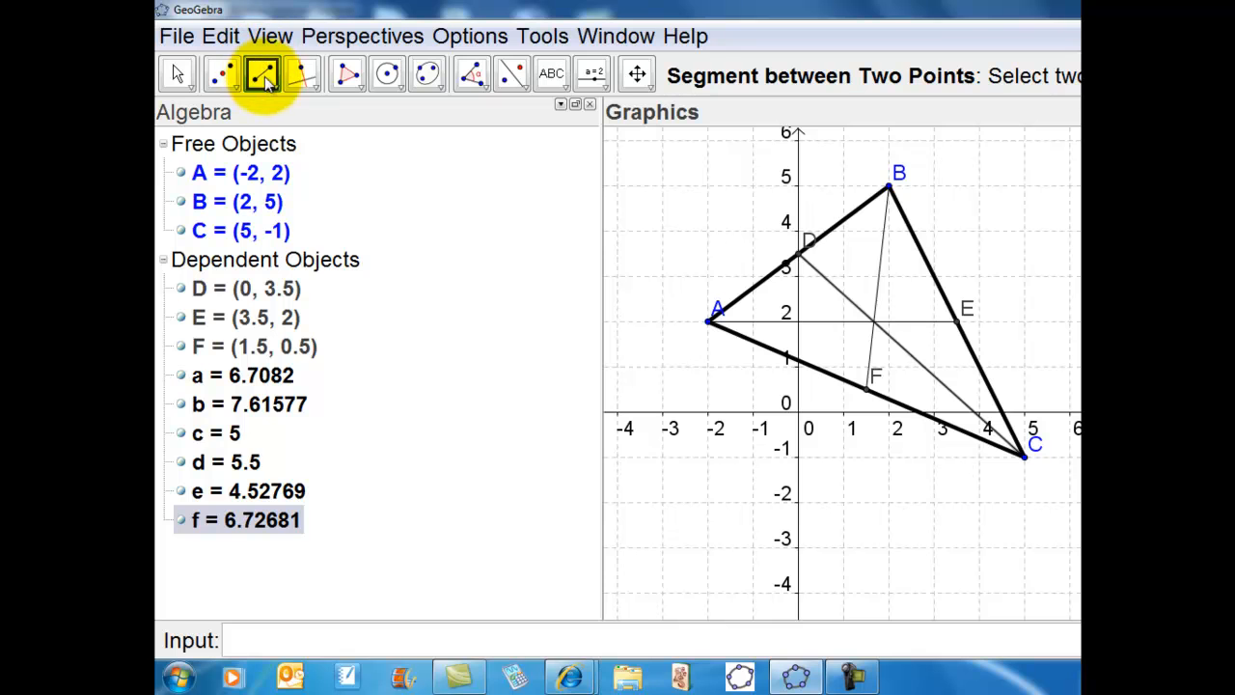
# - Mark the intersection point of the medians from B and A with the Intersect Two Objects tool
pyautogui.click(313, 88)
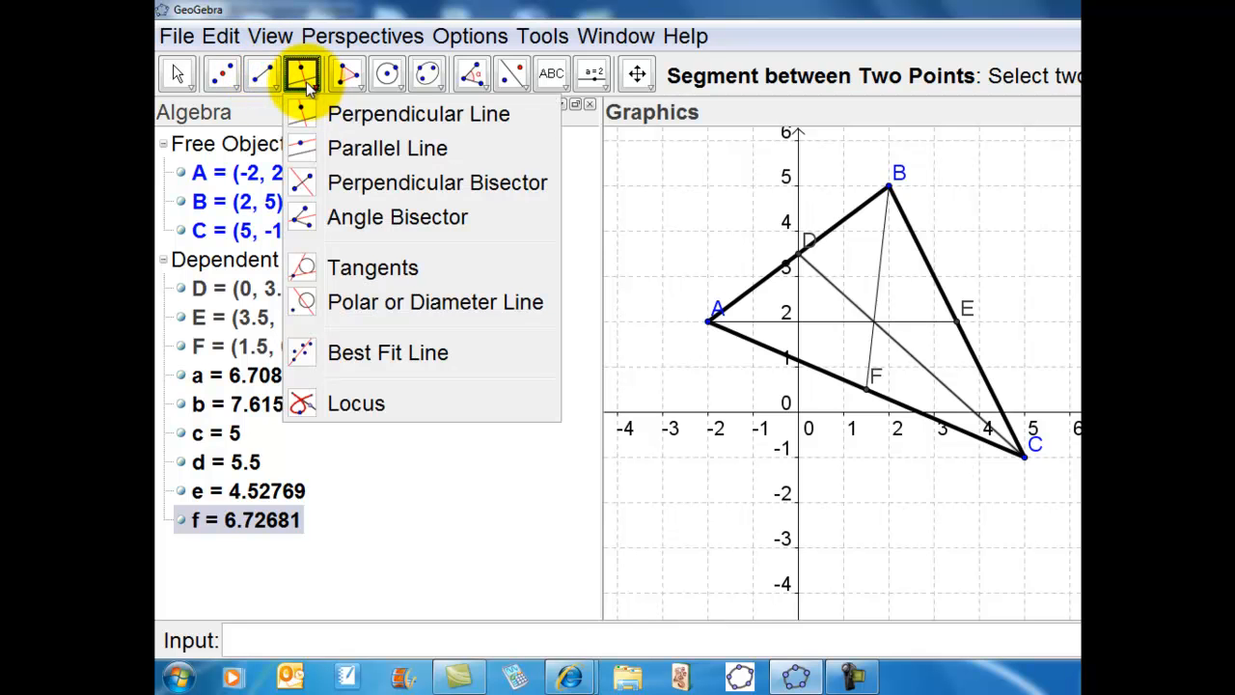
pyautogui.moveTo(261, 75)
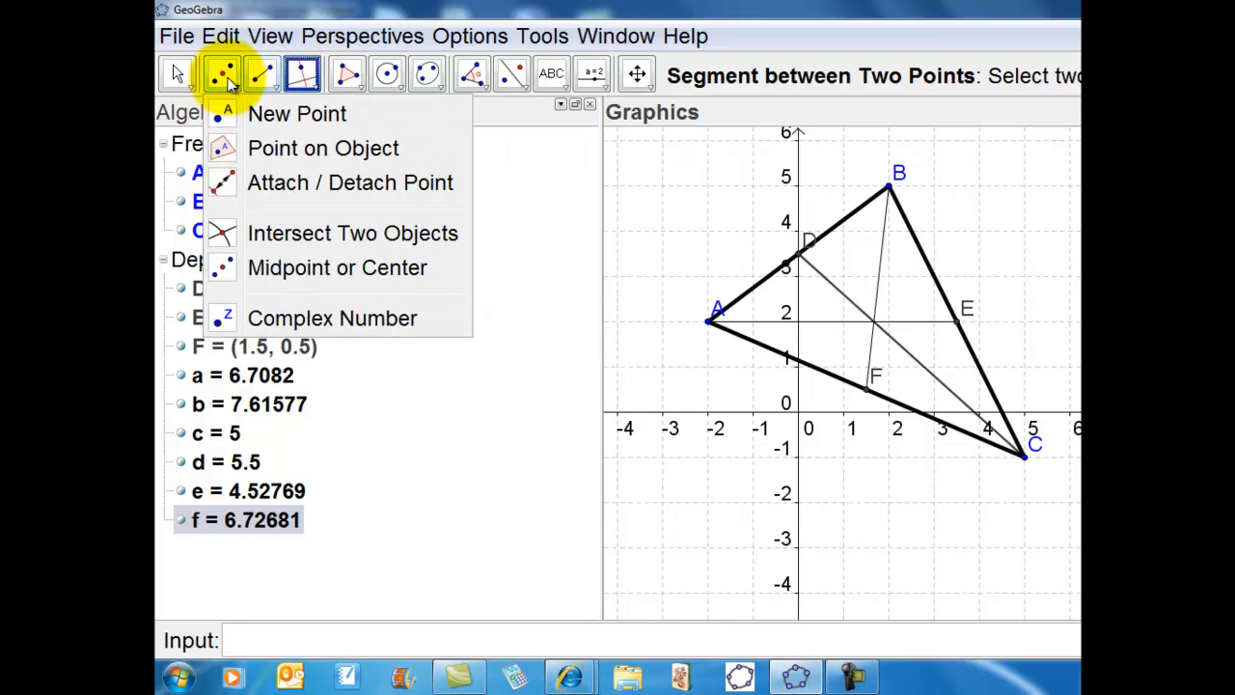
pyautogui.click(224, 241)
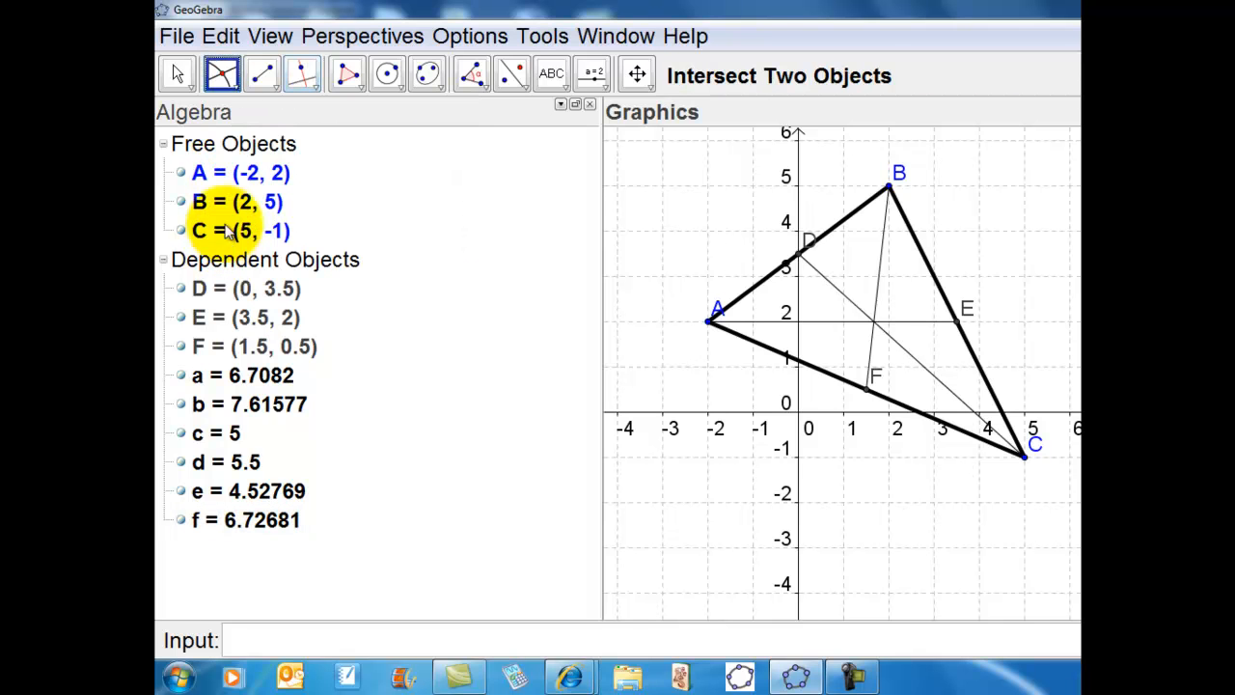
pyautogui.click(883, 257)
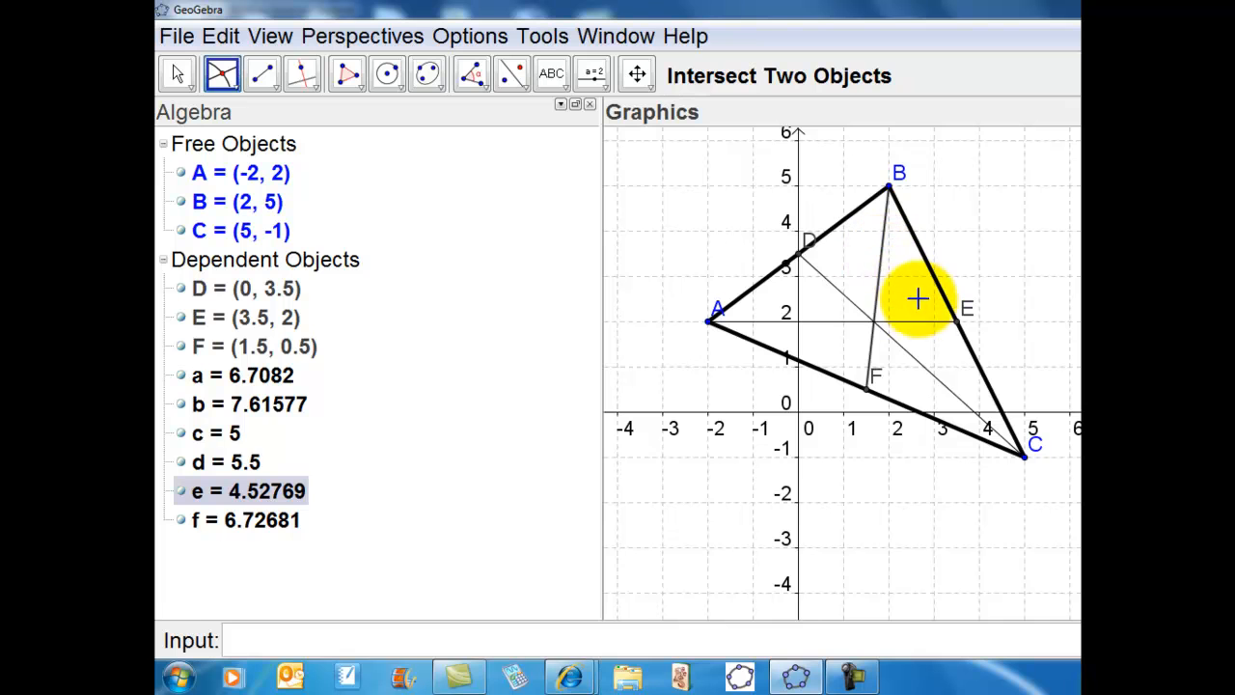
pyautogui.click(922, 323)
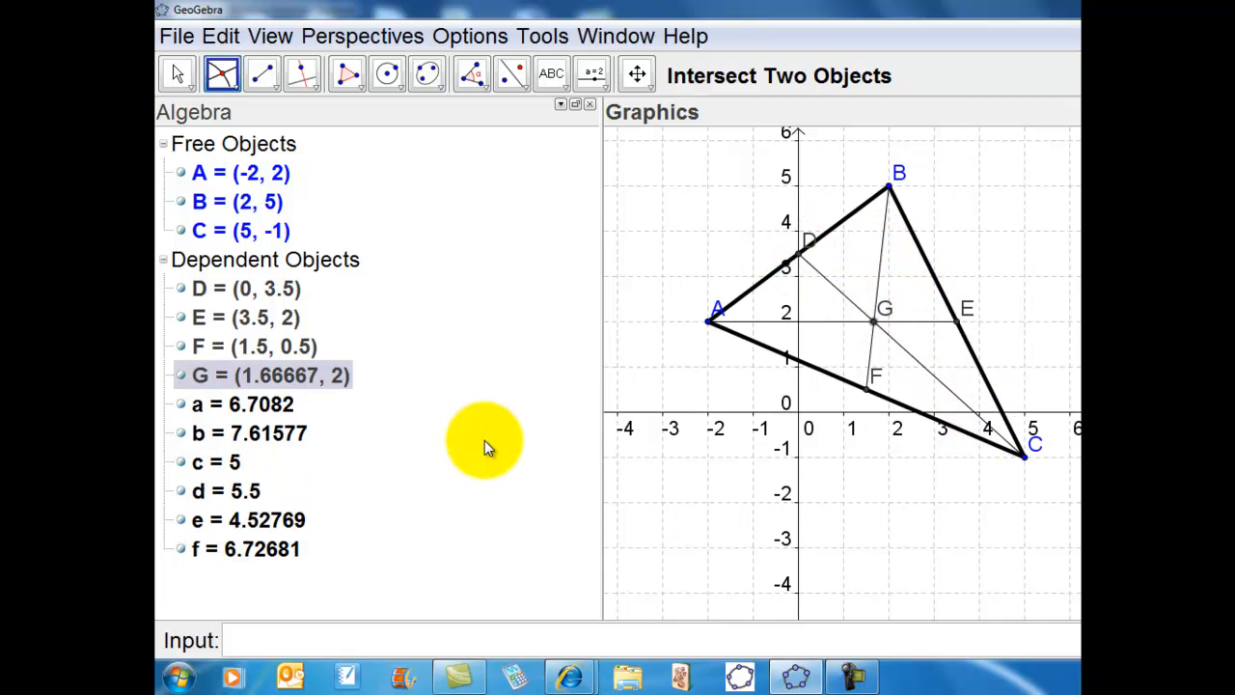
# - Rename the intersection point of the medians as Centroid
pyautogui.rightClick(261, 377)
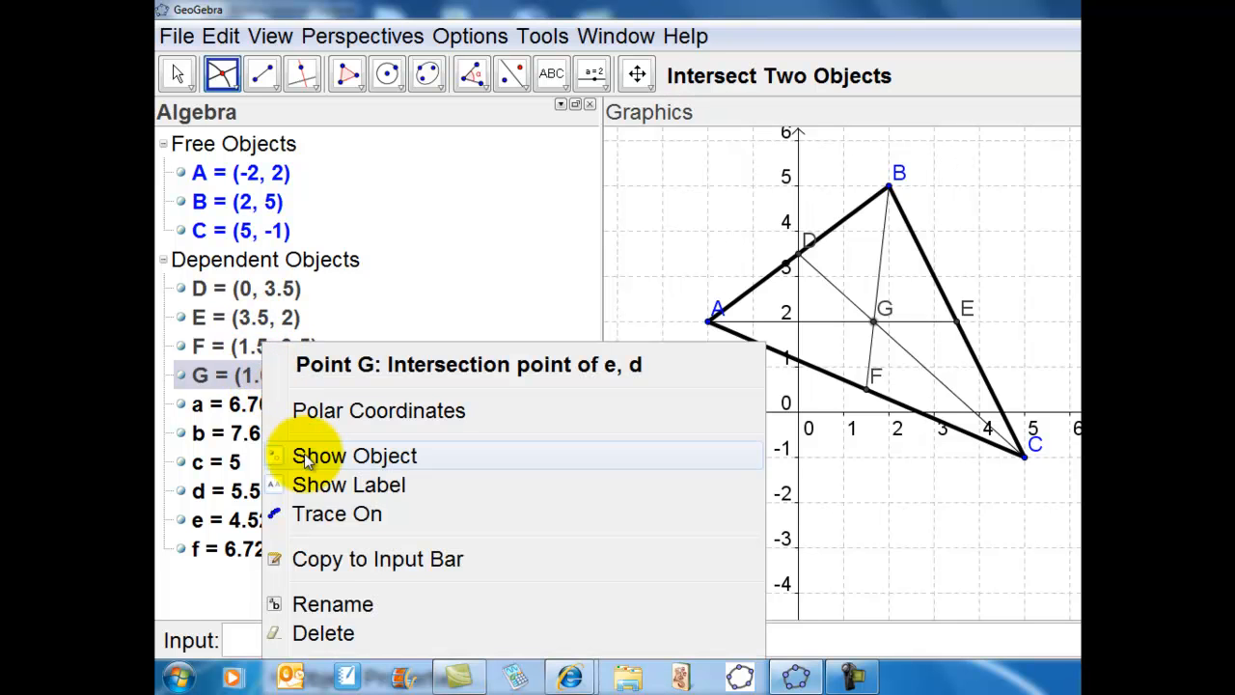
pyautogui.click(330, 606)
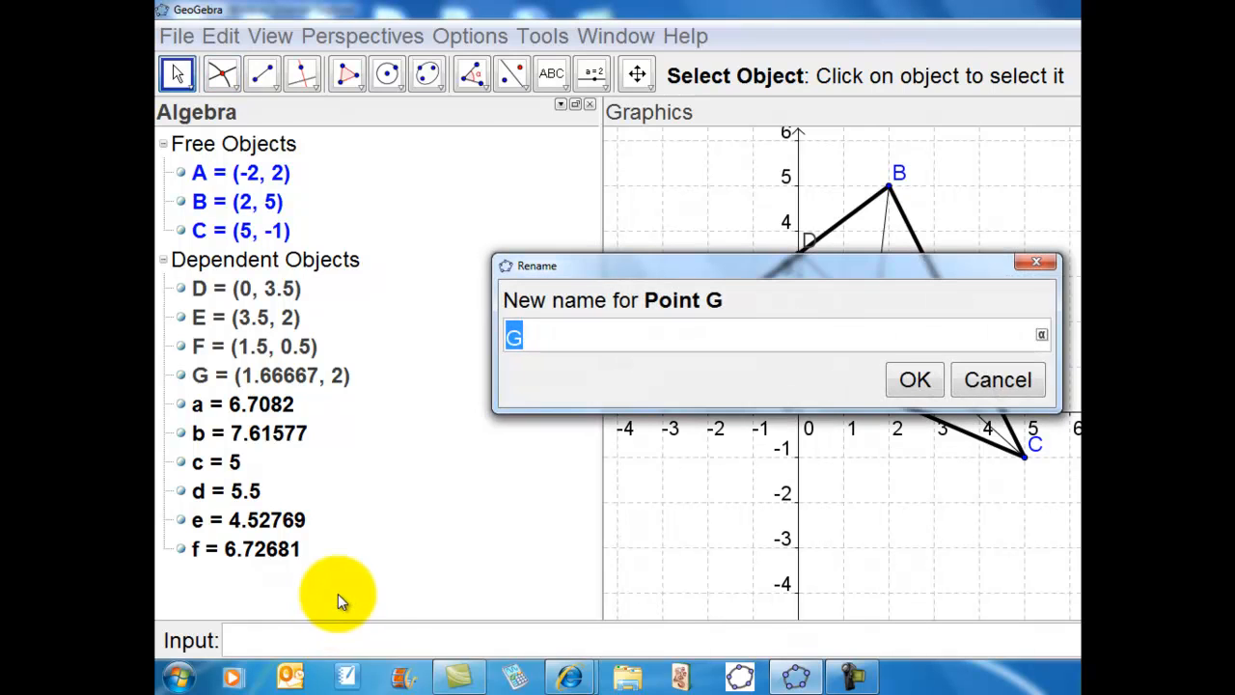
pyautogui.write('Centroi')
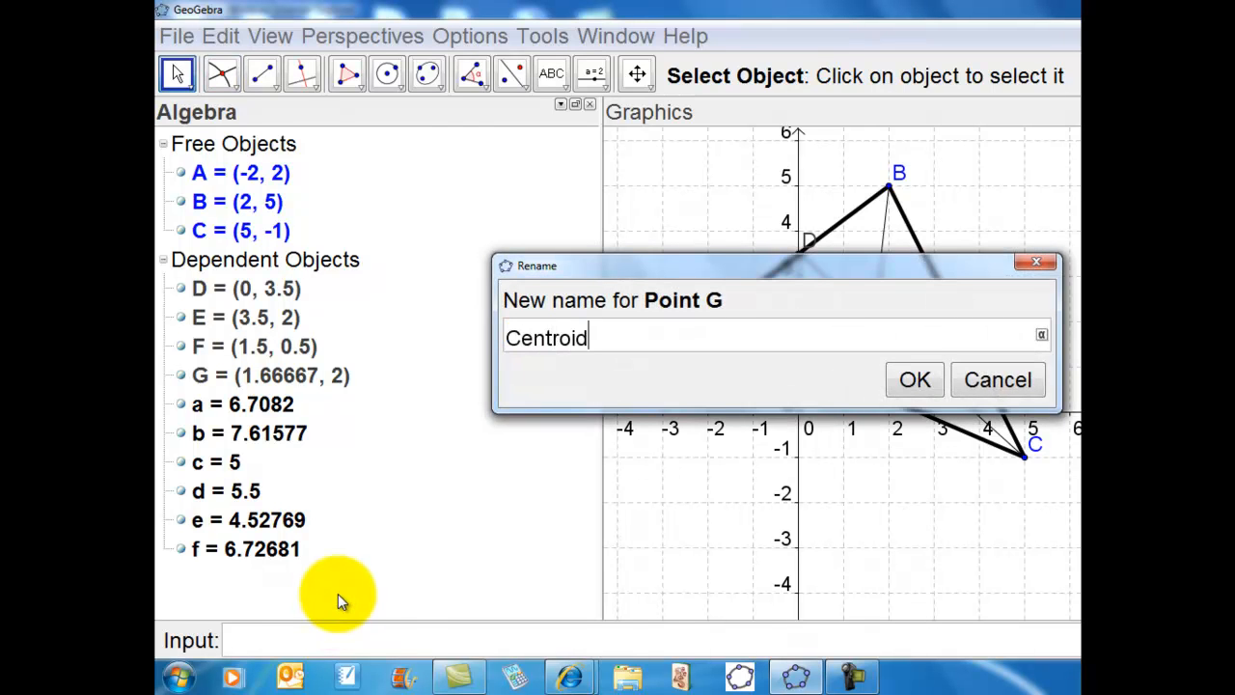
pyautogui.write('d')
pyautogui.click(912, 379)
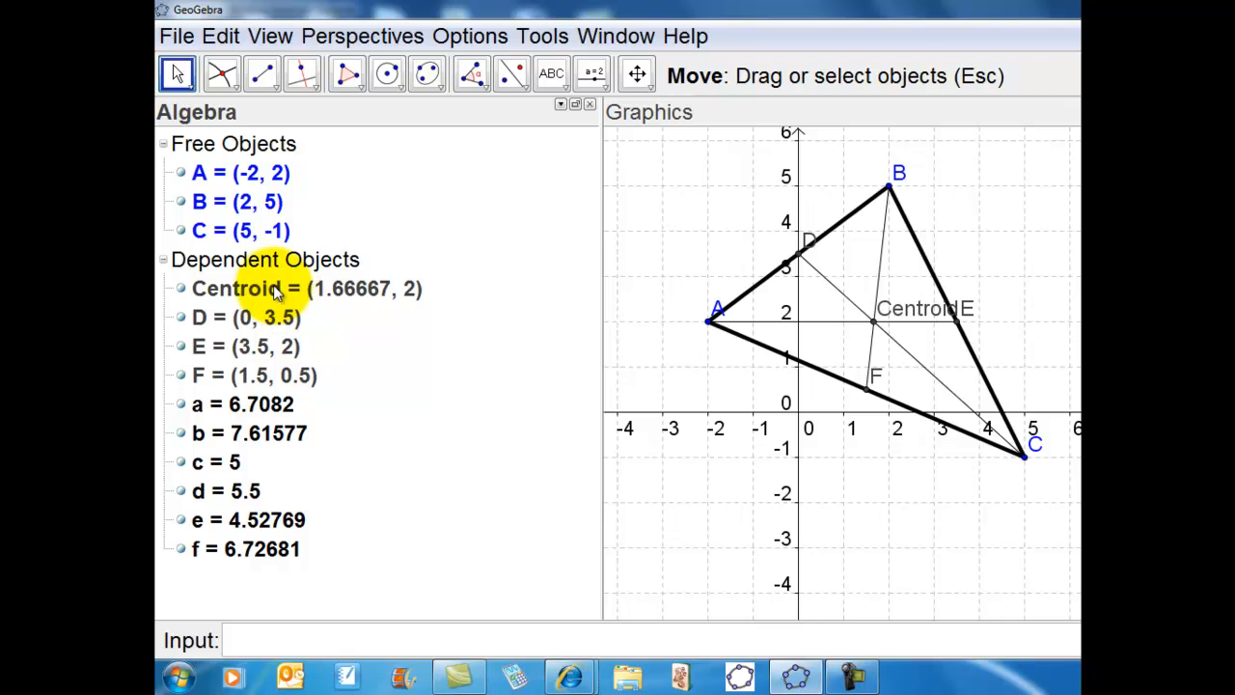
# - Color the Centroid point and the three medians d, e and f red (255, 0, 51) in their object properties
pyautogui.click(276, 289)
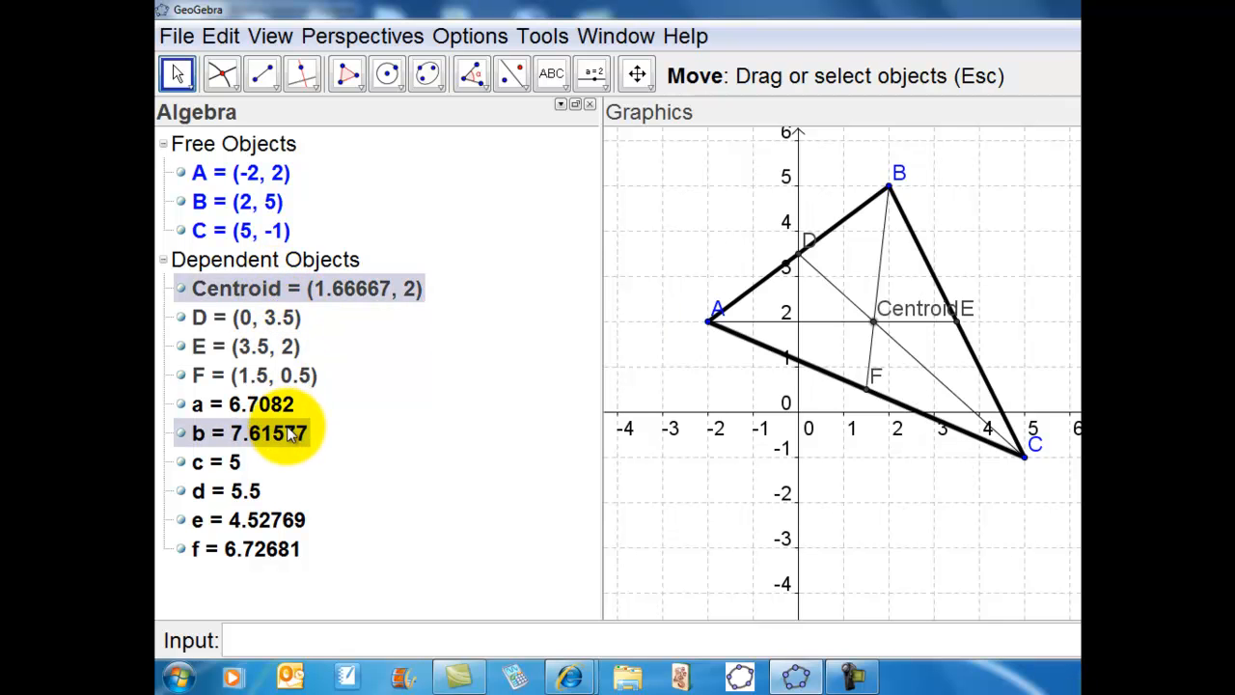
pyautogui.keyDown('ctrl'); pyautogui.click(247, 492); pyautogui.keyUp('ctrl')
pyautogui.keyDown('ctrl'); pyautogui.click(253, 520); pyautogui.keyUp('ctrl')
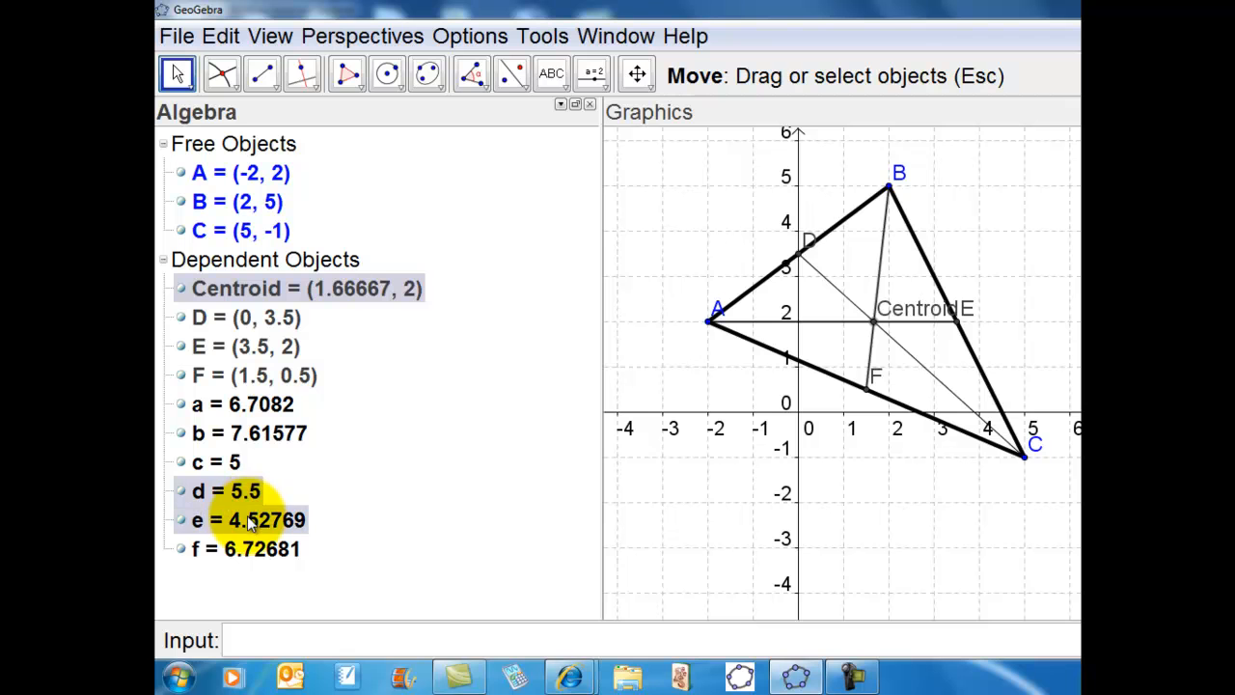
pyautogui.keyDown('ctrl'); pyautogui.click(247, 548); pyautogui.keyUp('ctrl')
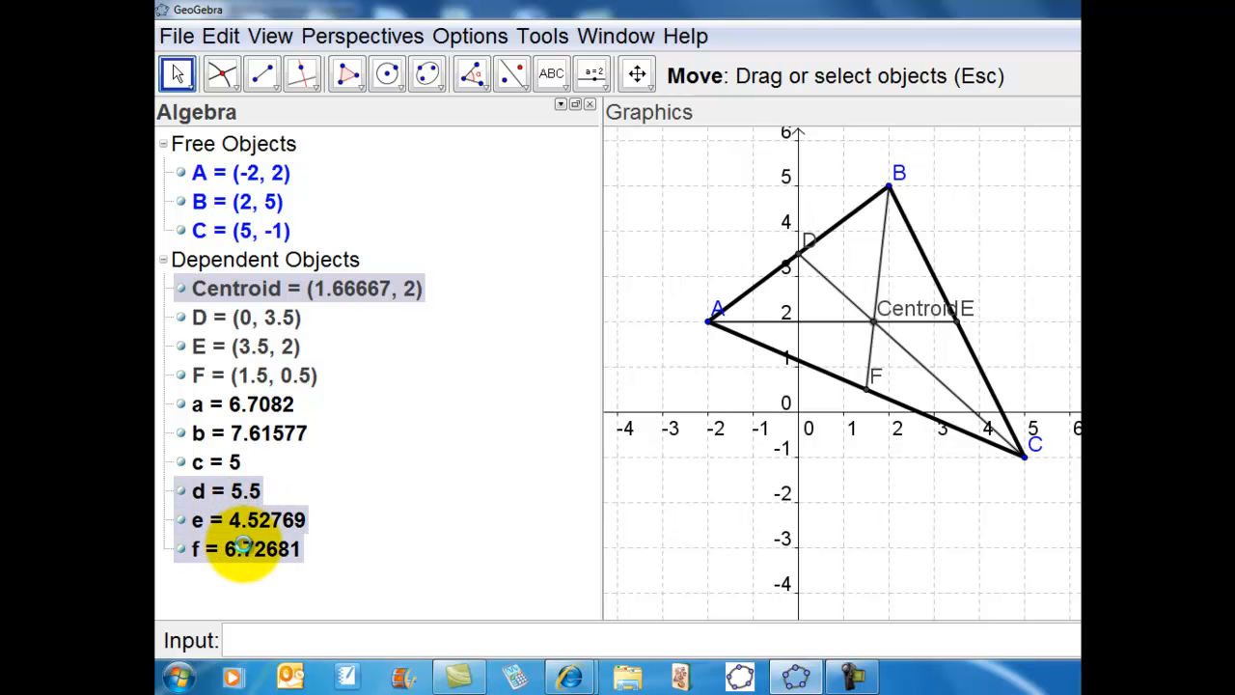
pyautogui.hotkey('ctrl', 'e')
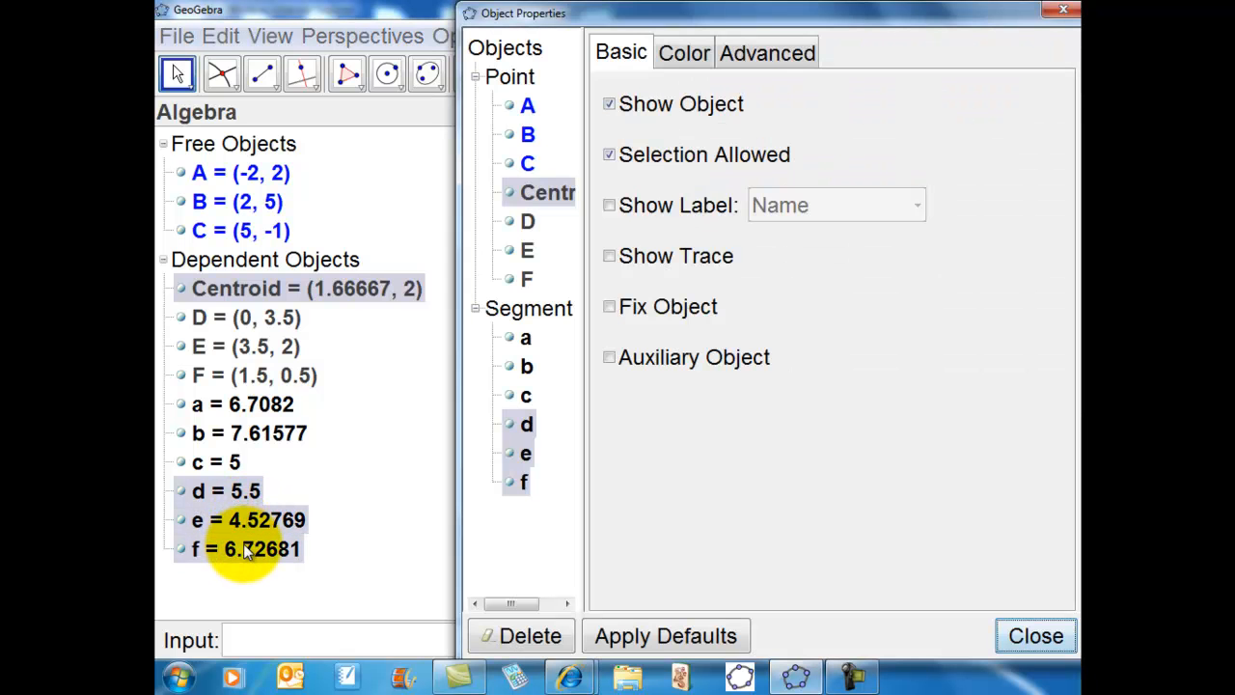
pyautogui.click(685, 54)
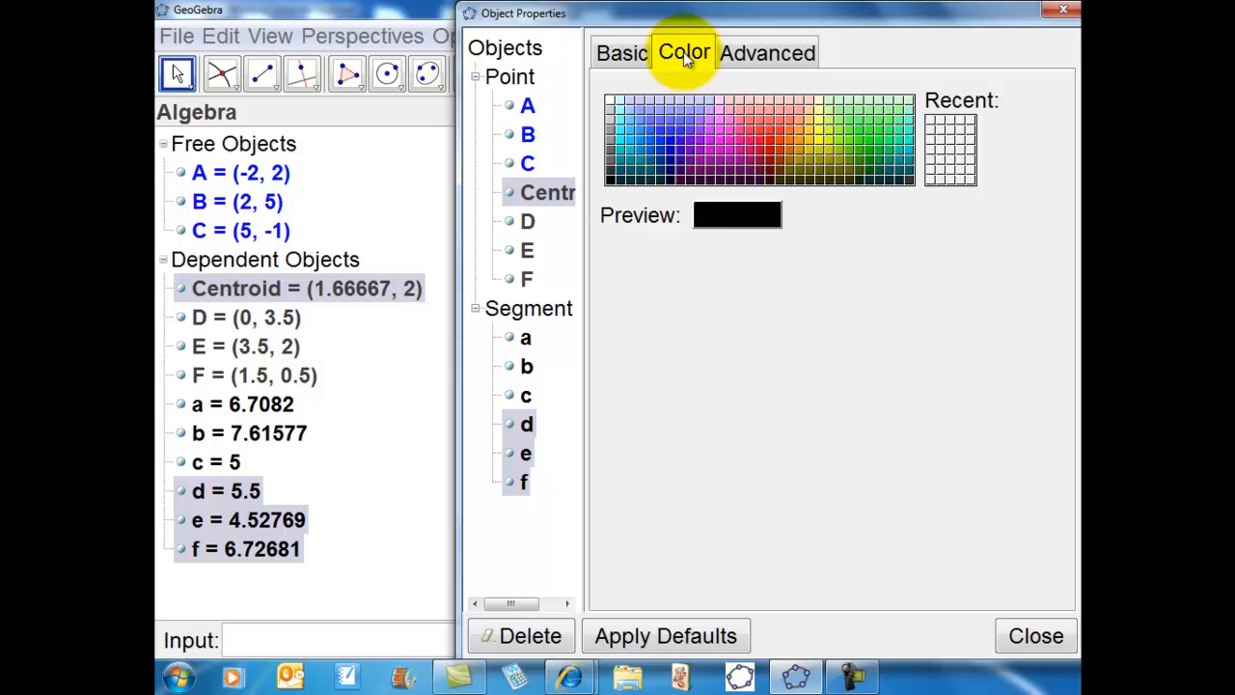
pyautogui.click(747, 142)
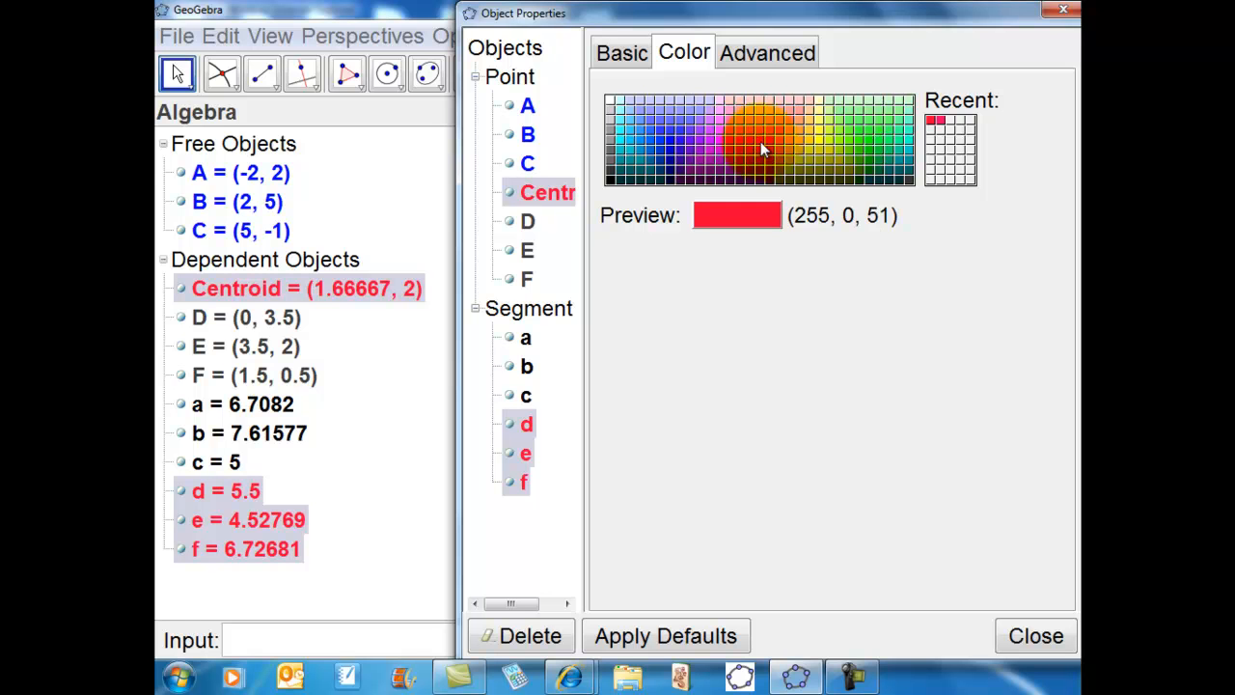
pyautogui.click(622, 55)
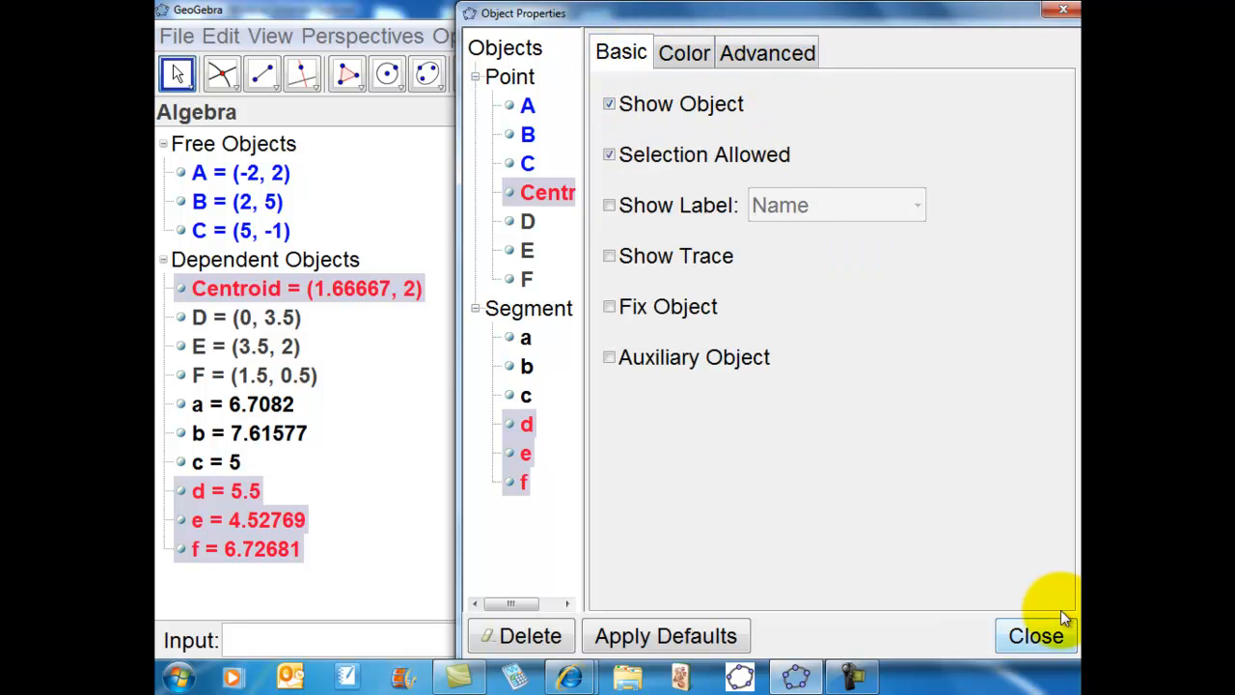
pyautogui.click(1045, 640)
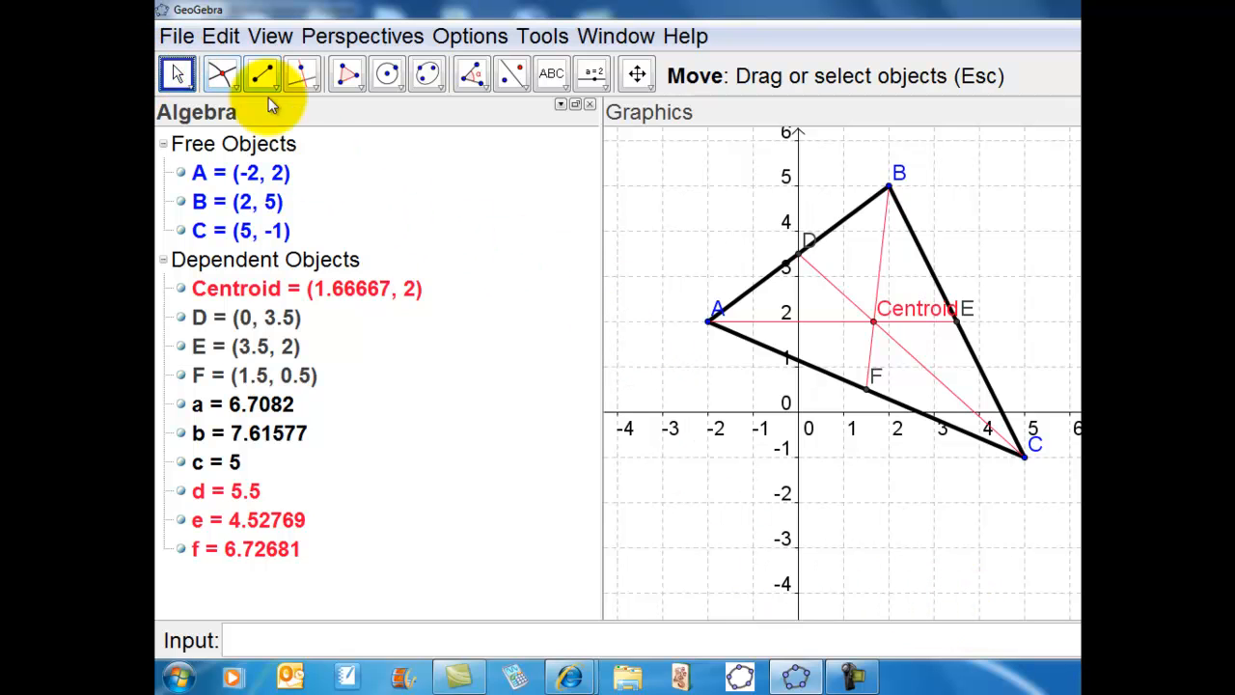
pyautogui.click(1018, 456)
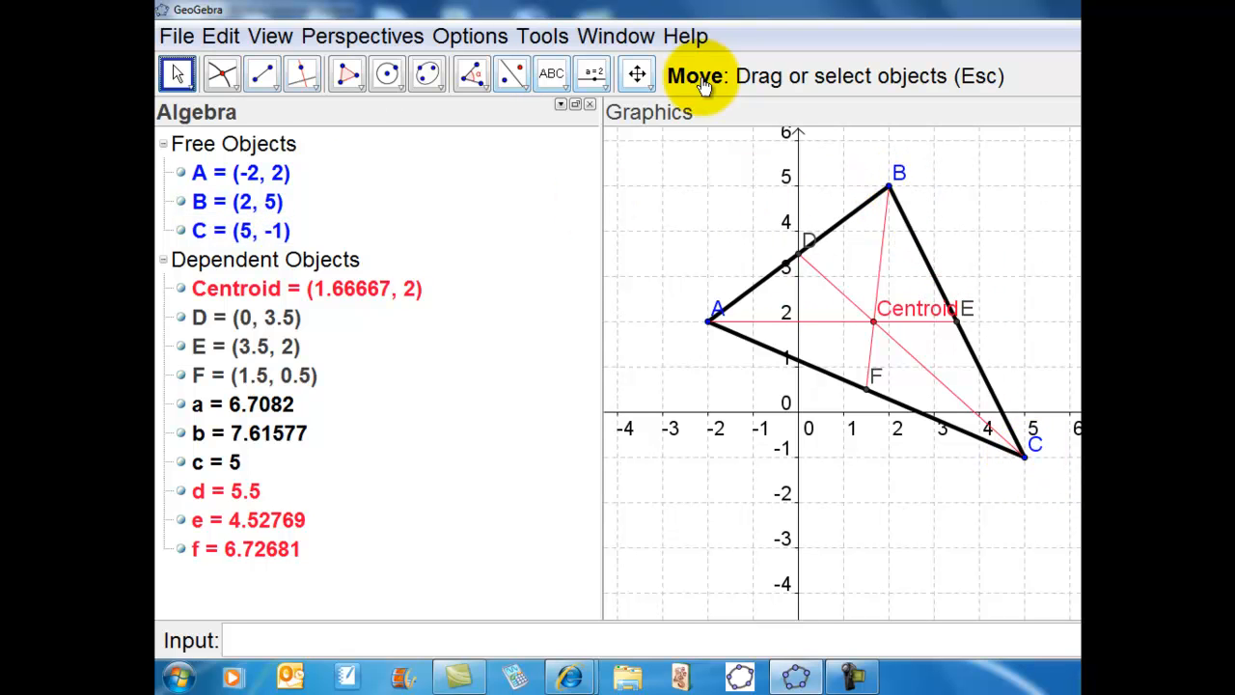
pyautogui.moveTo(888, 186)
pyautogui.mouseDown()
pyautogui.moveTo(843, 191)
pyautogui.moveTo(917, 183)
pyautogui.moveTo(990, 207)
pyautogui.moveTo(982, 241)
pyautogui.moveTo(895, 193)
pyautogui.mouseUp()
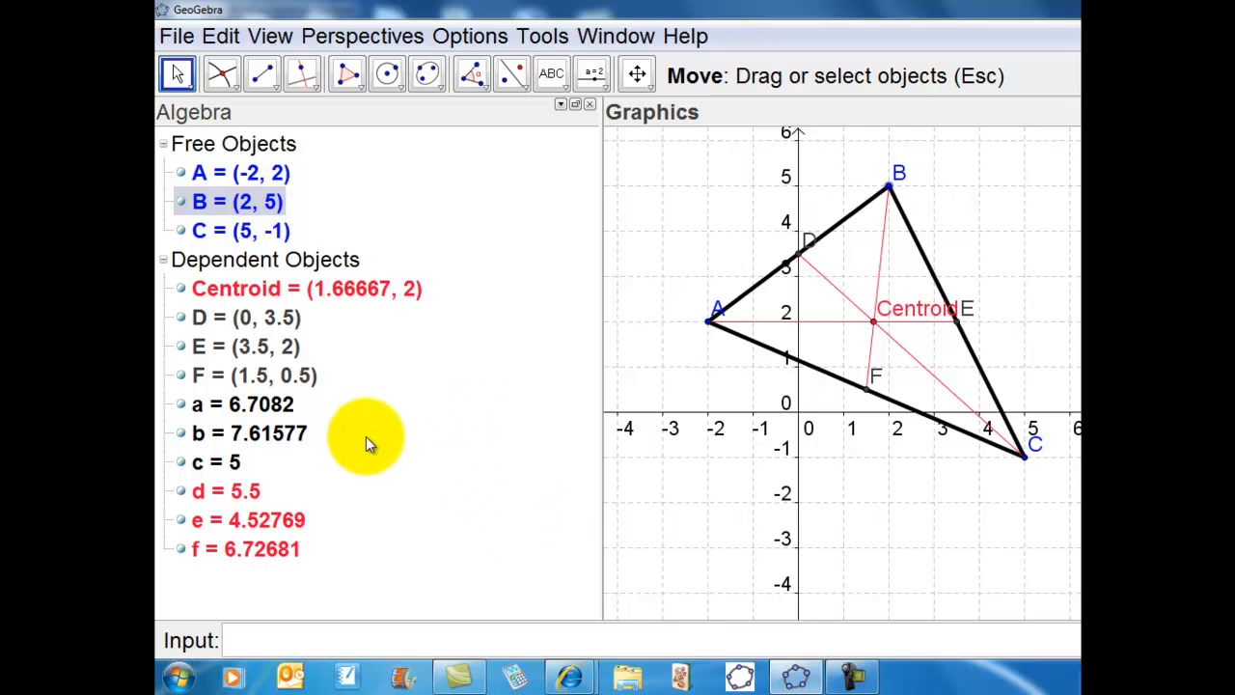
# - Hide the three medians d, e and f, leaving the Centroid point shown
pyautogui.click(185, 489)
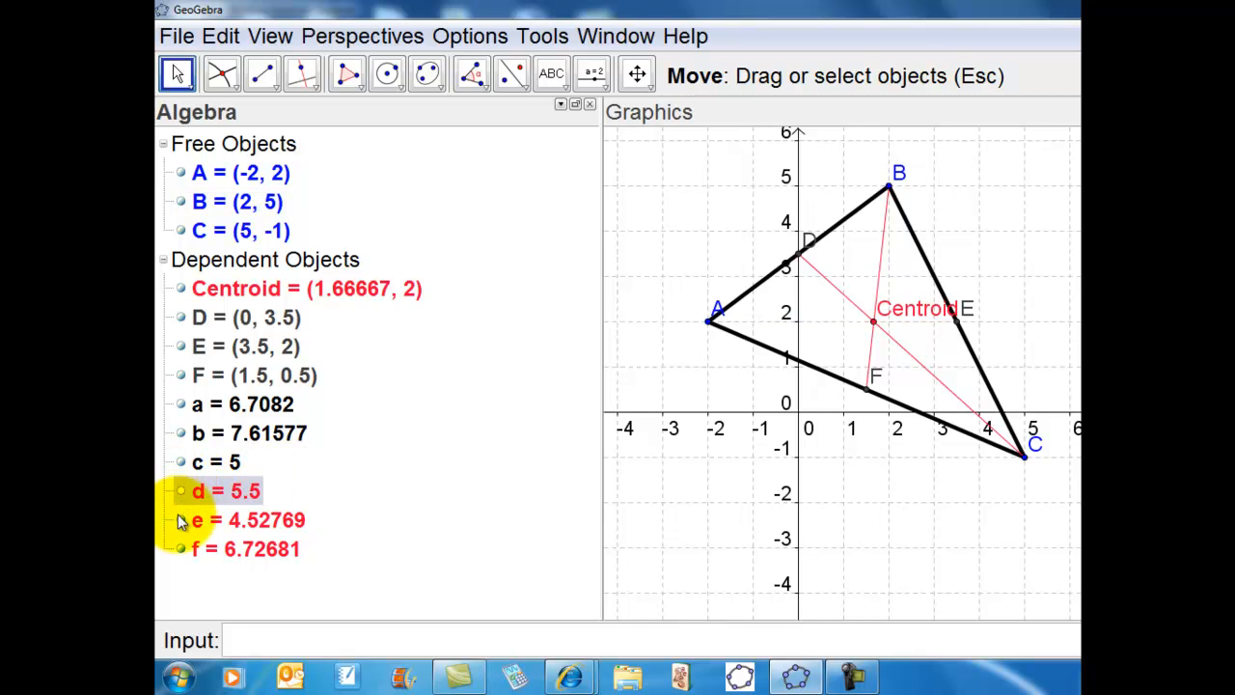
pyautogui.click(181, 519)
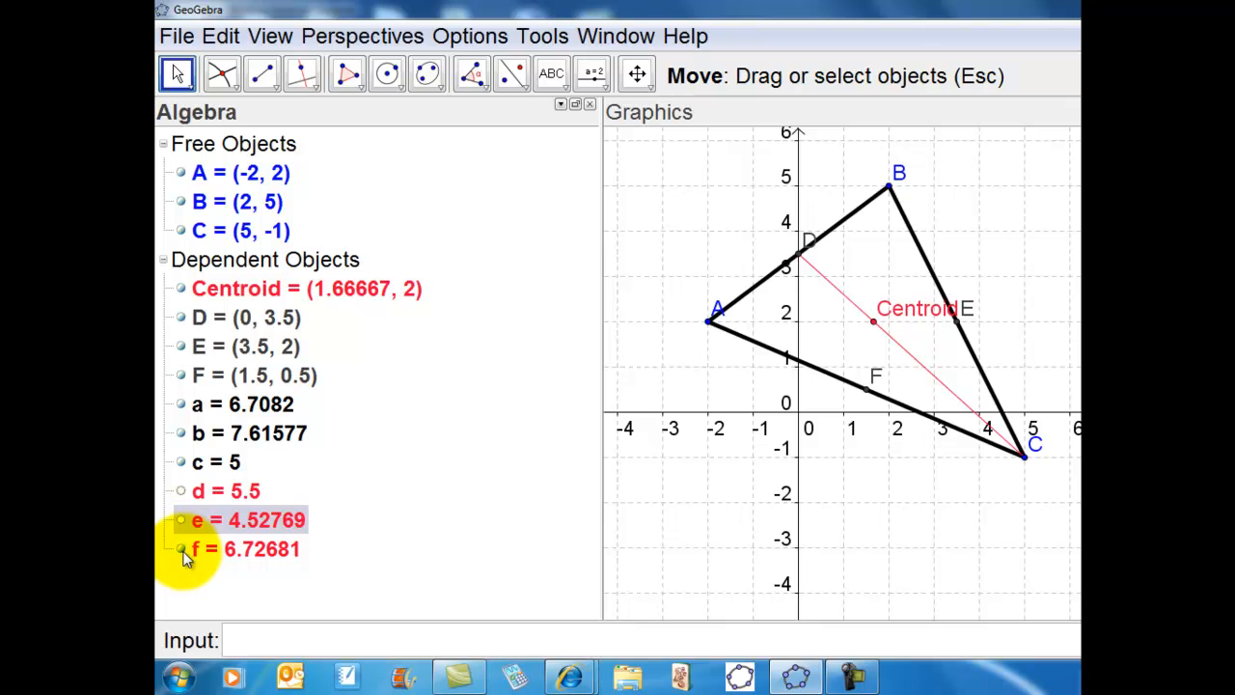
pyautogui.click(181, 549)
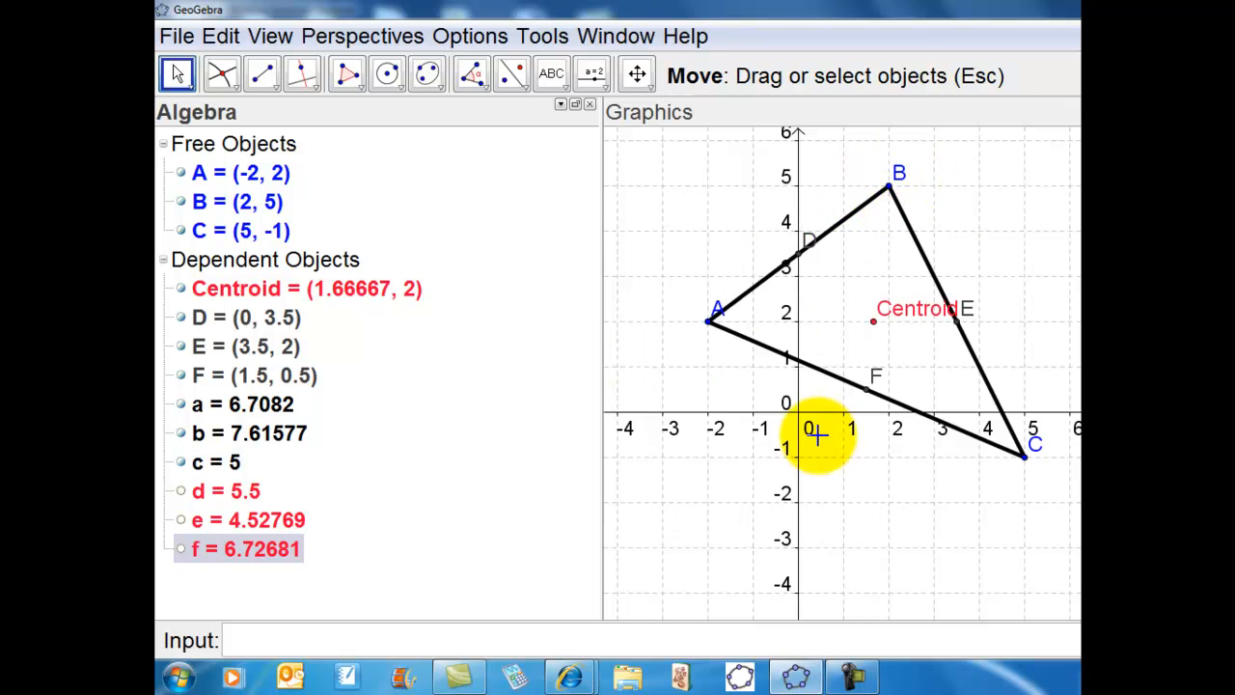
# - Construct a perpendicular line through vertex B to side AC of the triangle
pyautogui.click(302, 73)
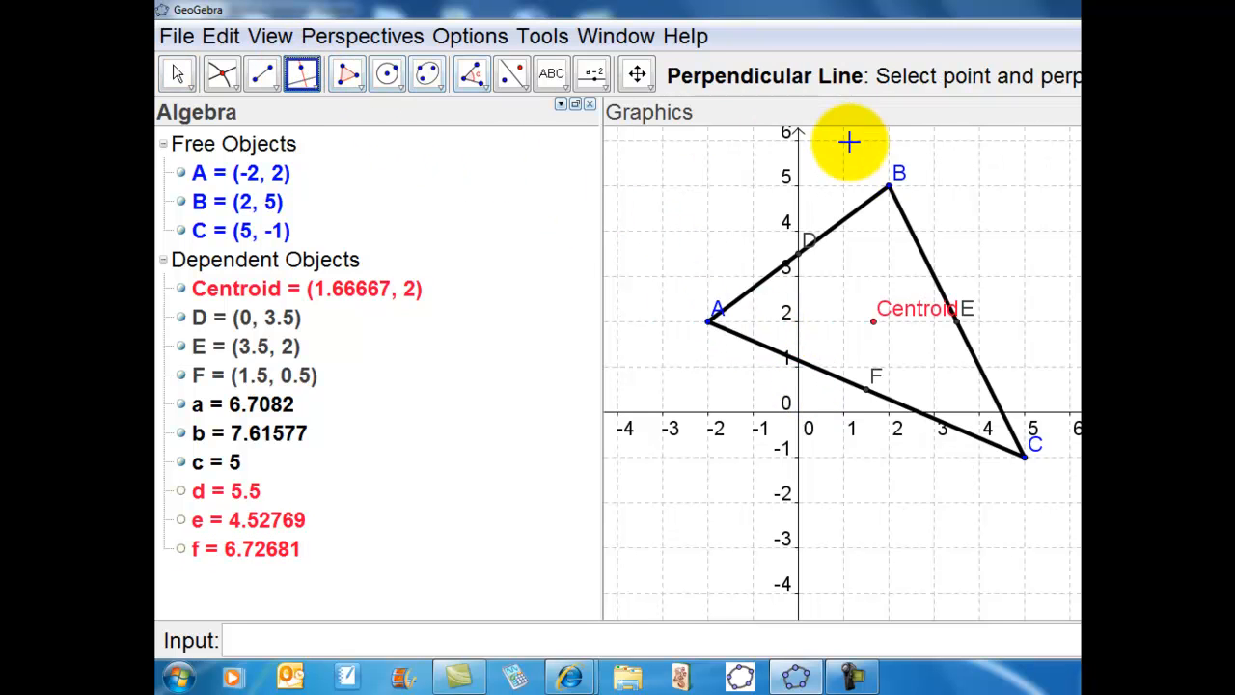
pyautogui.click(889, 188)
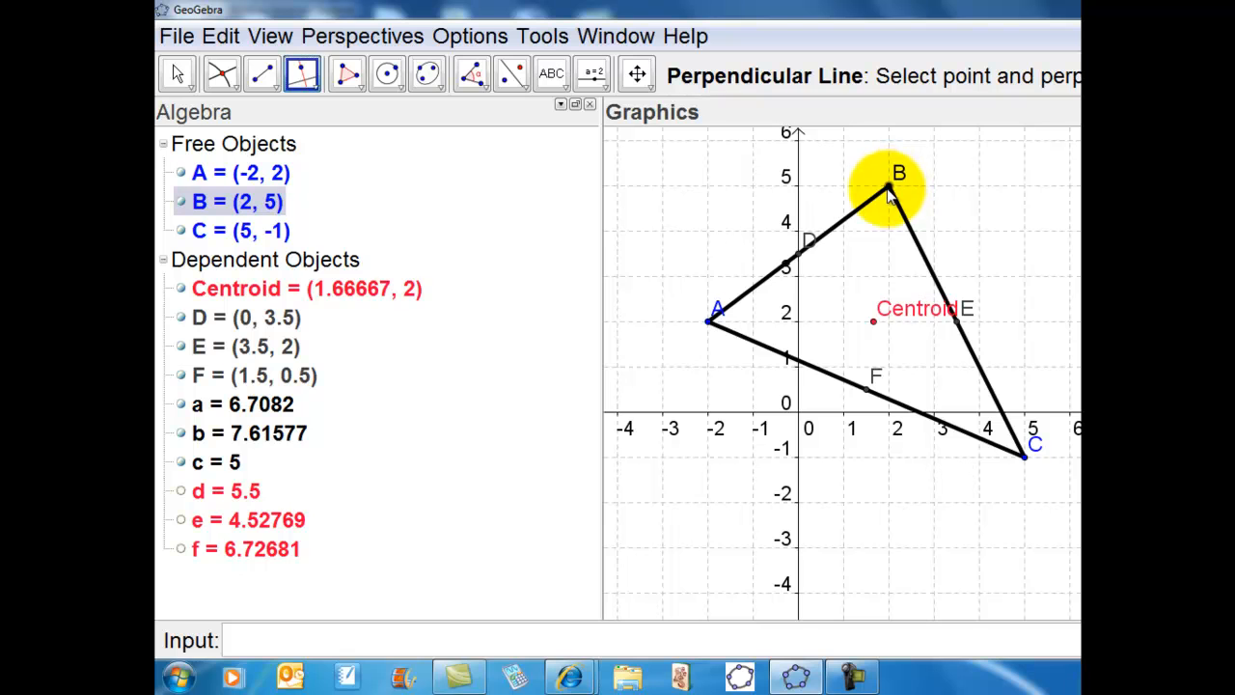
pyautogui.click(822, 368)
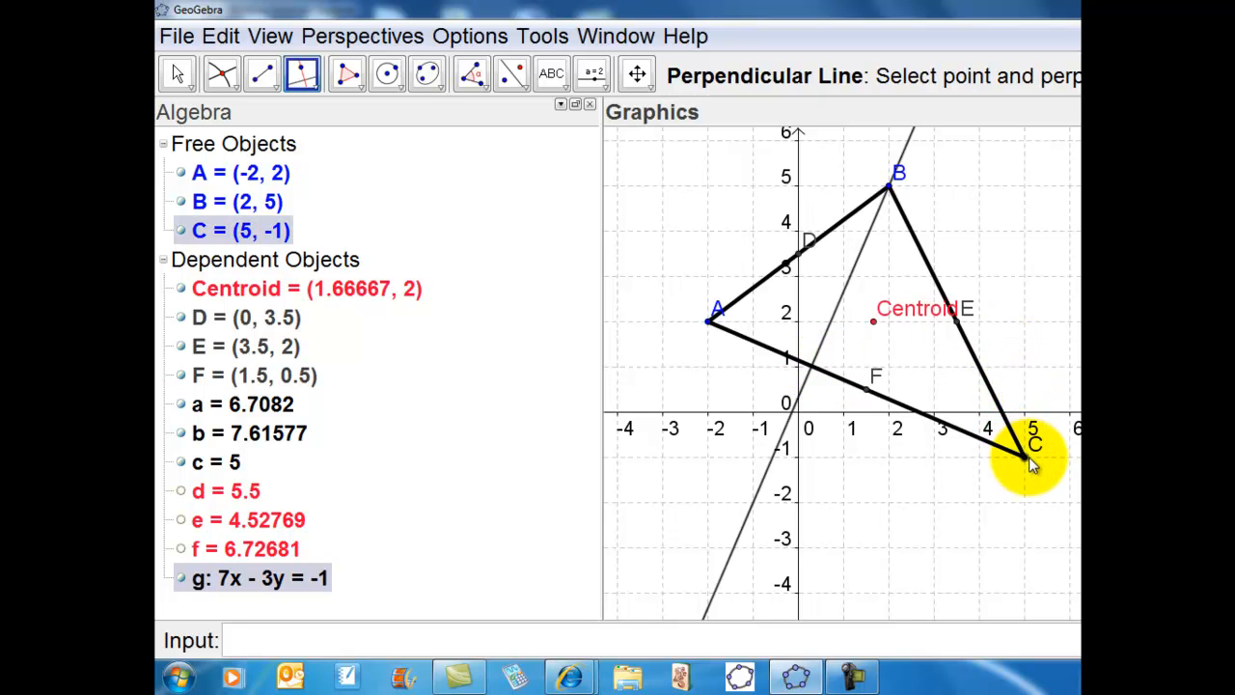
# - Construct perpendicular lines through vertex C to side AB and through vertex A to side BC
pyautogui.click(1028, 461)
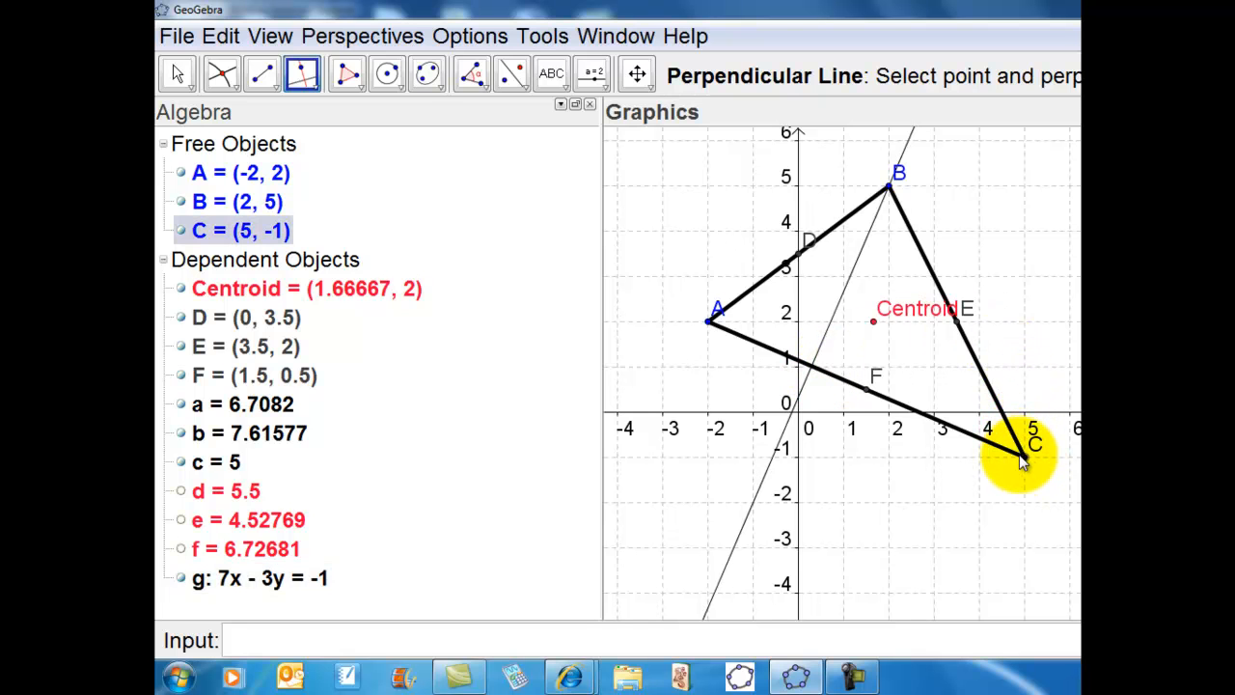
pyautogui.click(815, 246)
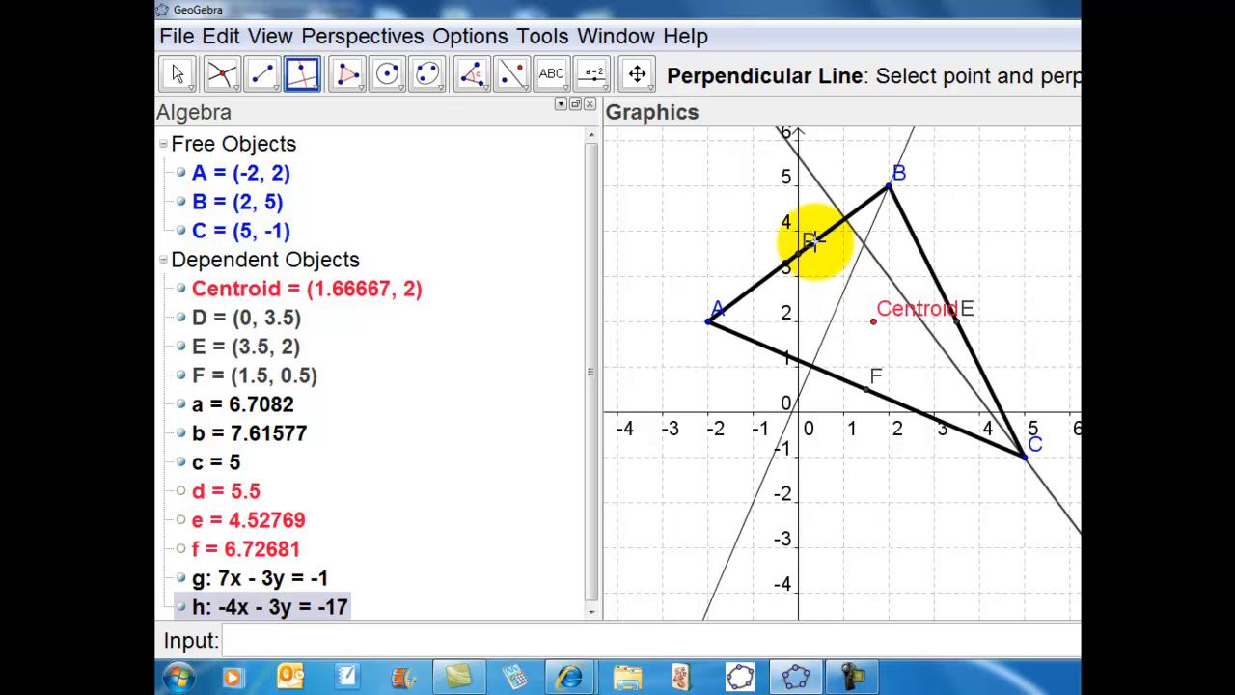
pyautogui.click(711, 321)
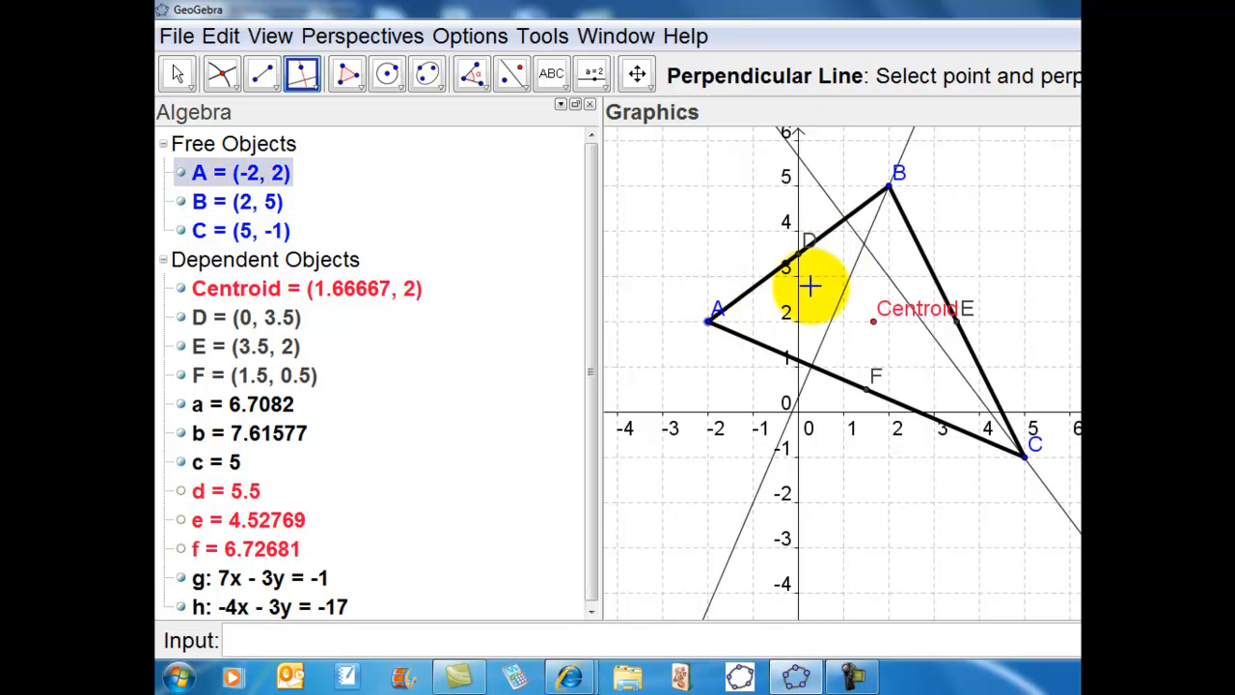
pyautogui.click(922, 246)
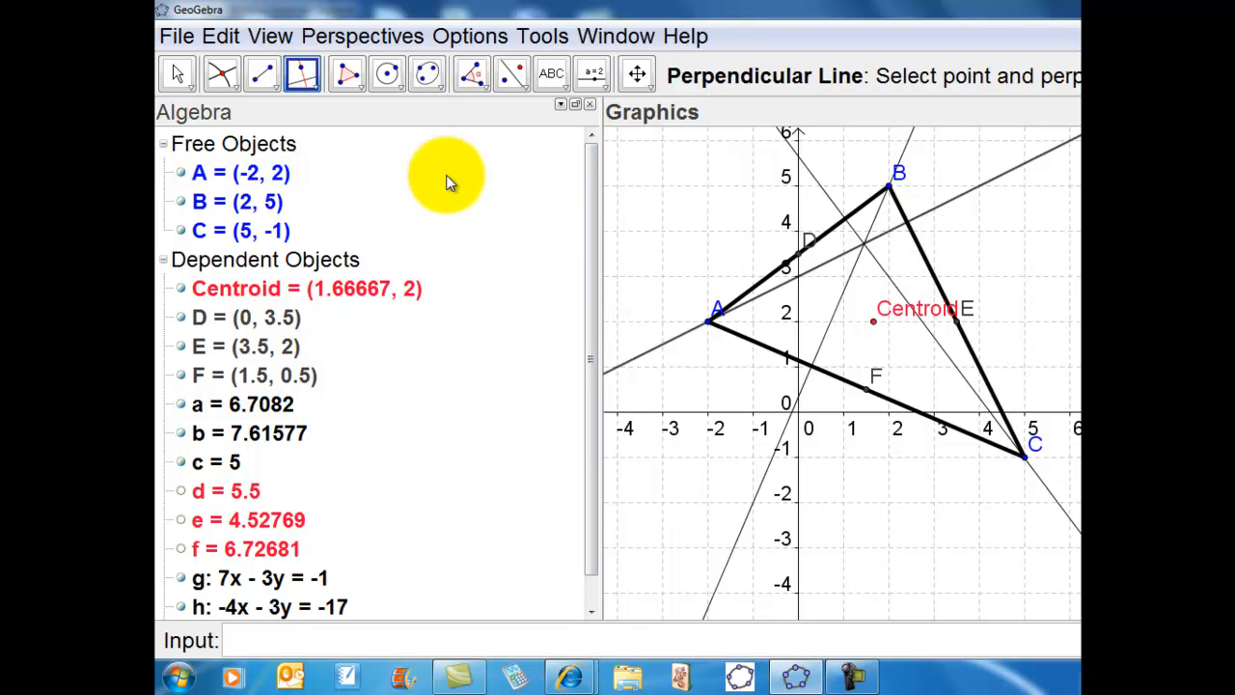
# - Mark the intersection point of the triangle's altitudes with Intersect Two Objects
pyautogui.click(228, 83)
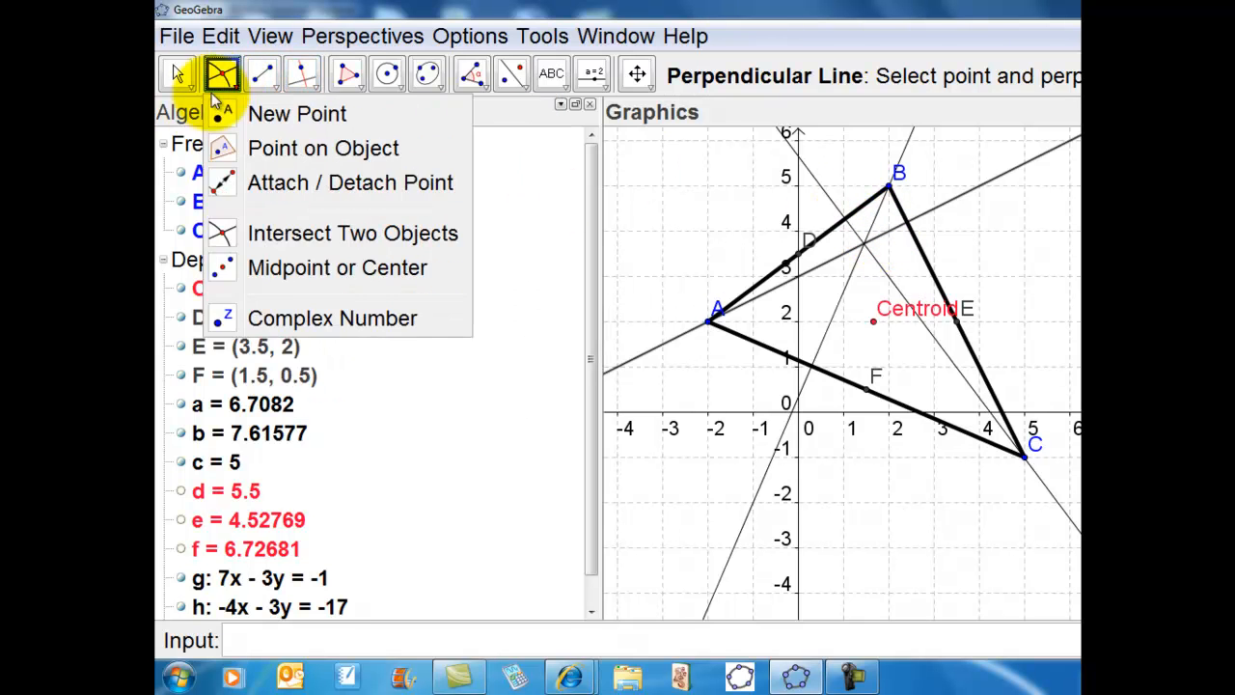
pyautogui.click(231, 76)
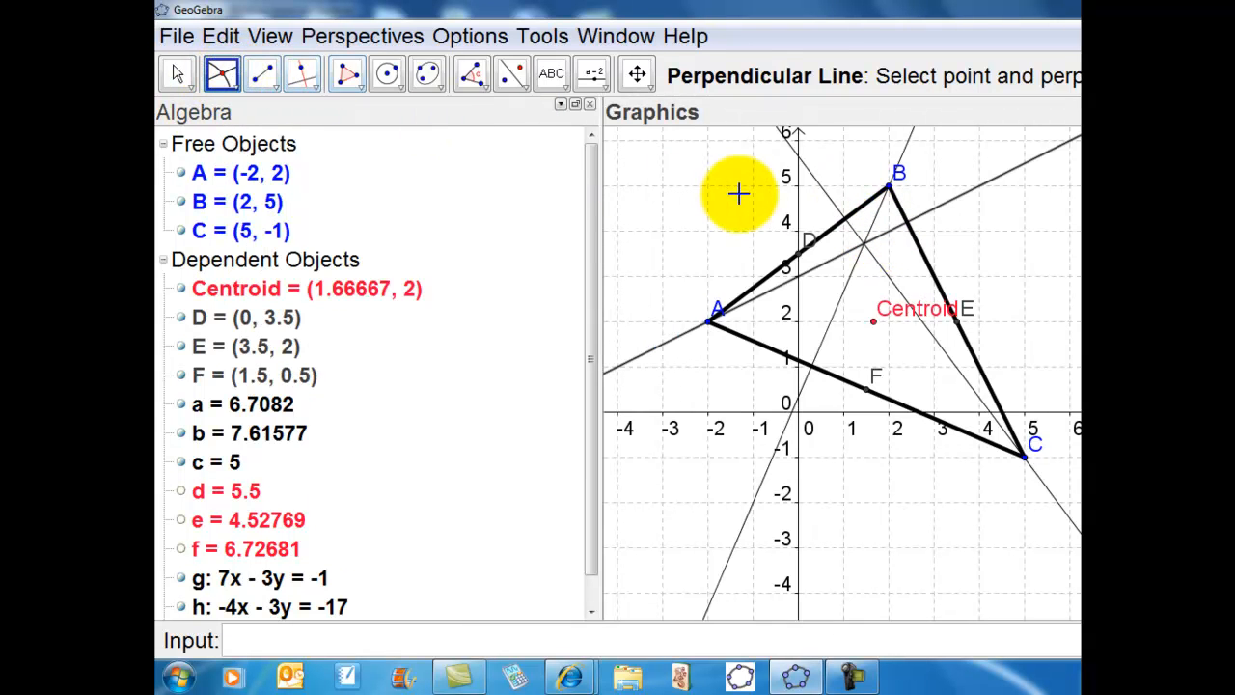
pyautogui.click(850, 229)
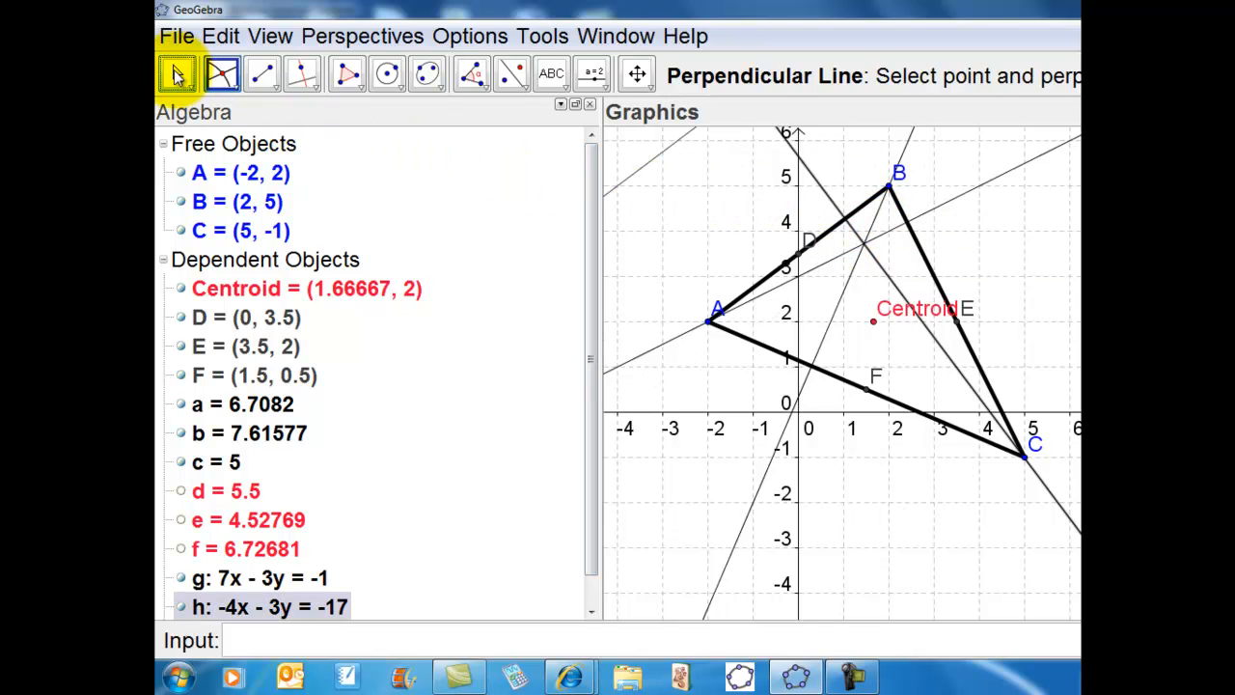
pyautogui.click(178, 76)
pyautogui.click(221, 75)
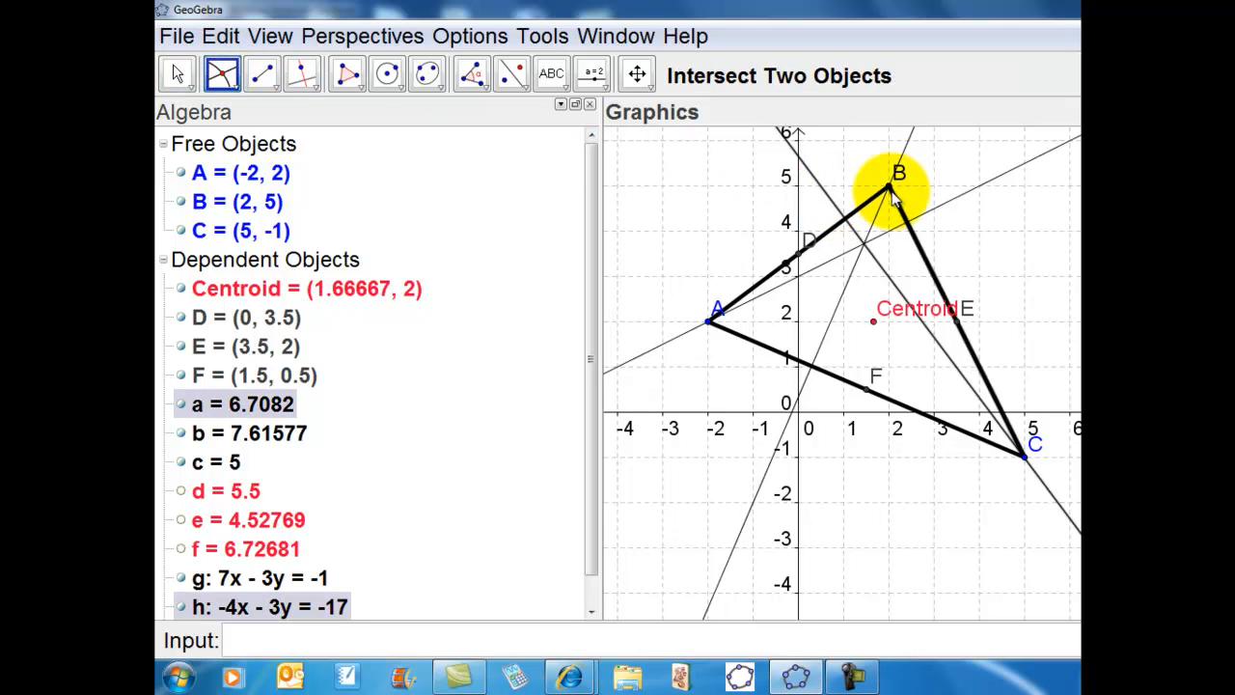
pyautogui.click(930, 209)
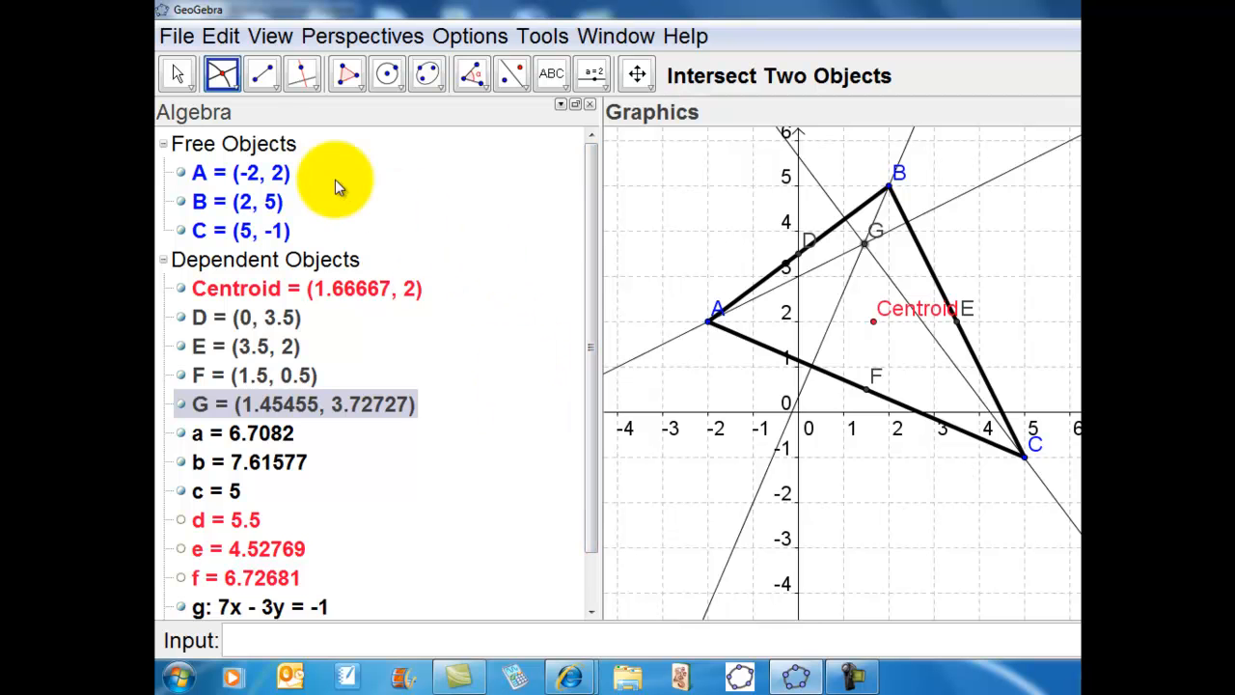
# - Move vertex C of the triangle to (6, -1)
pyautogui.click(176, 74)
pyautogui.moveTo(1024, 457); pyautogui.dragTo(1073, 463)
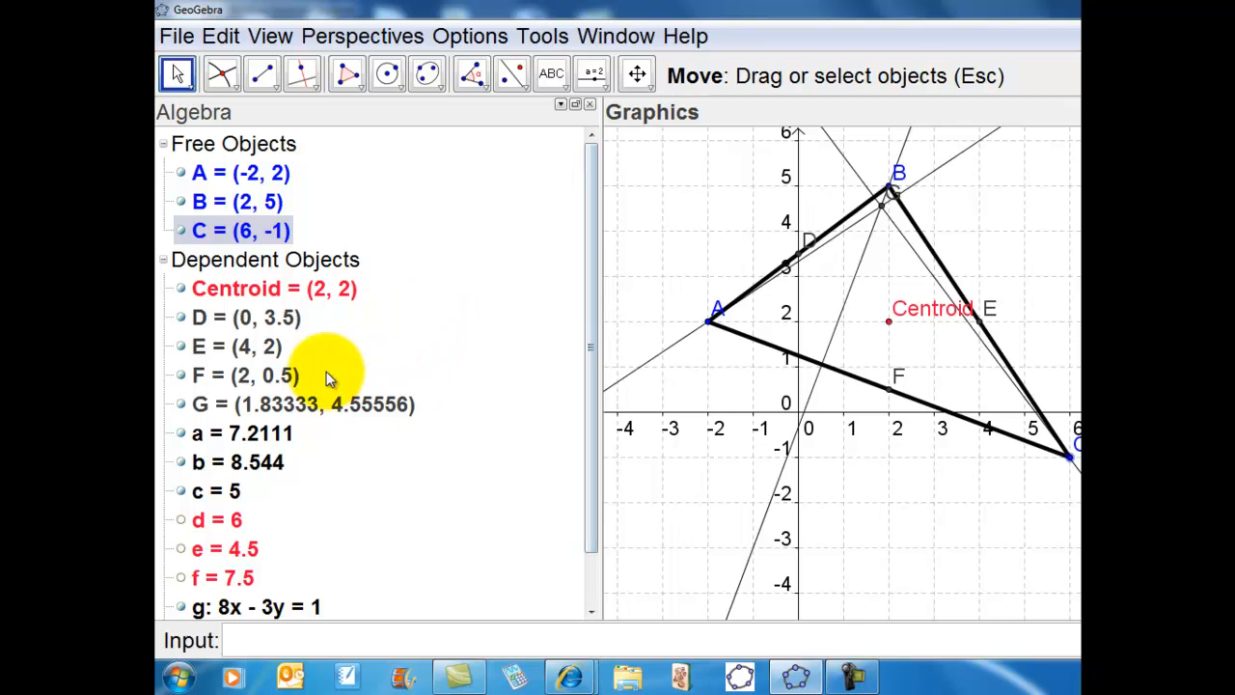
# - Rename point G, the intersection of the altitudes, as Orthocenter
pyautogui.click(290, 406)
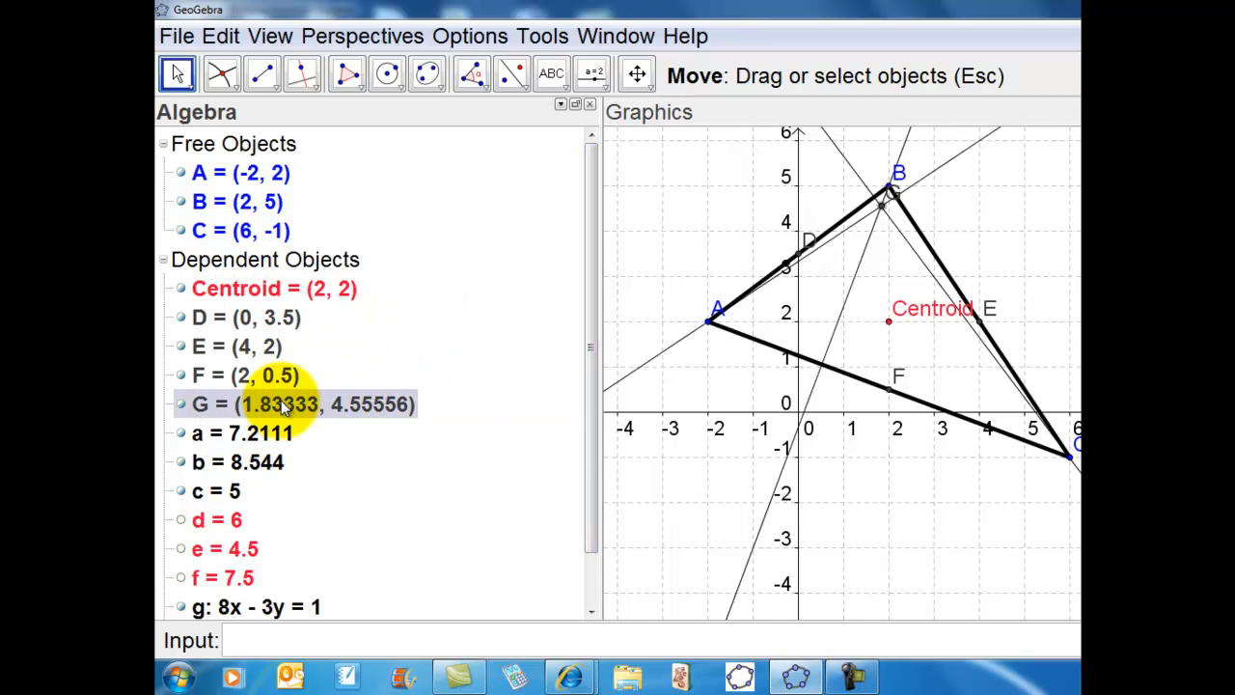
pyautogui.rightClick(290, 406)
pyautogui.click(351, 604)
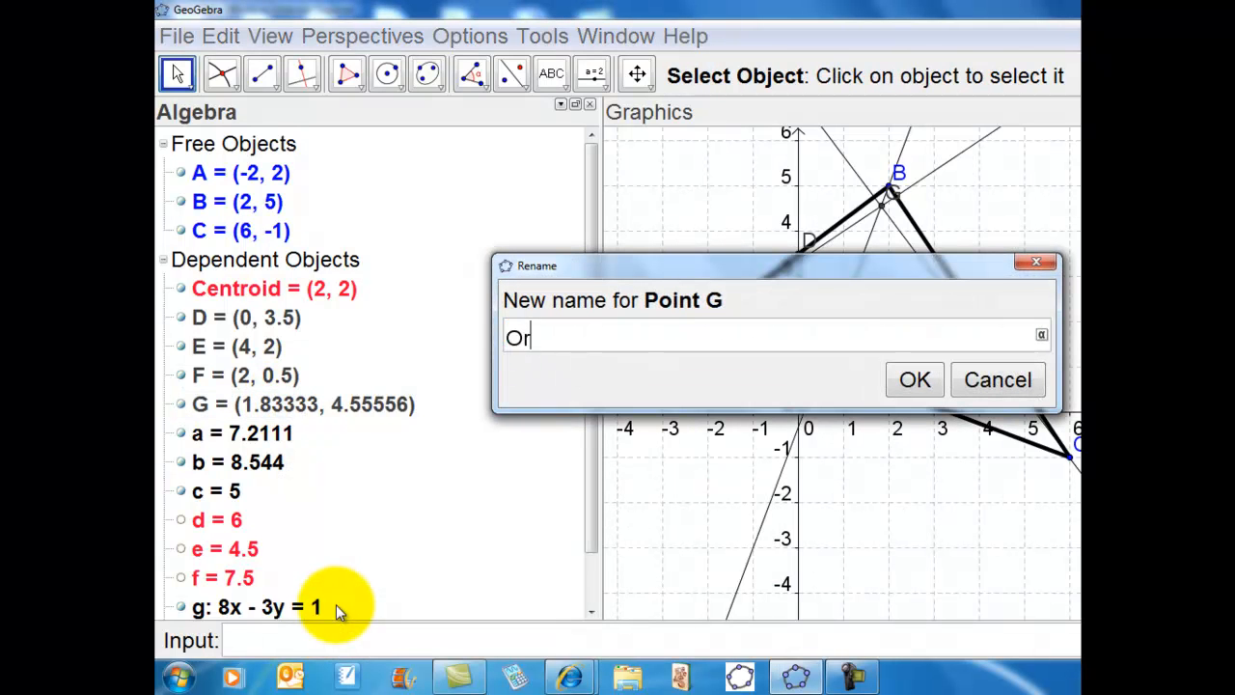
pyautogui.write('r')
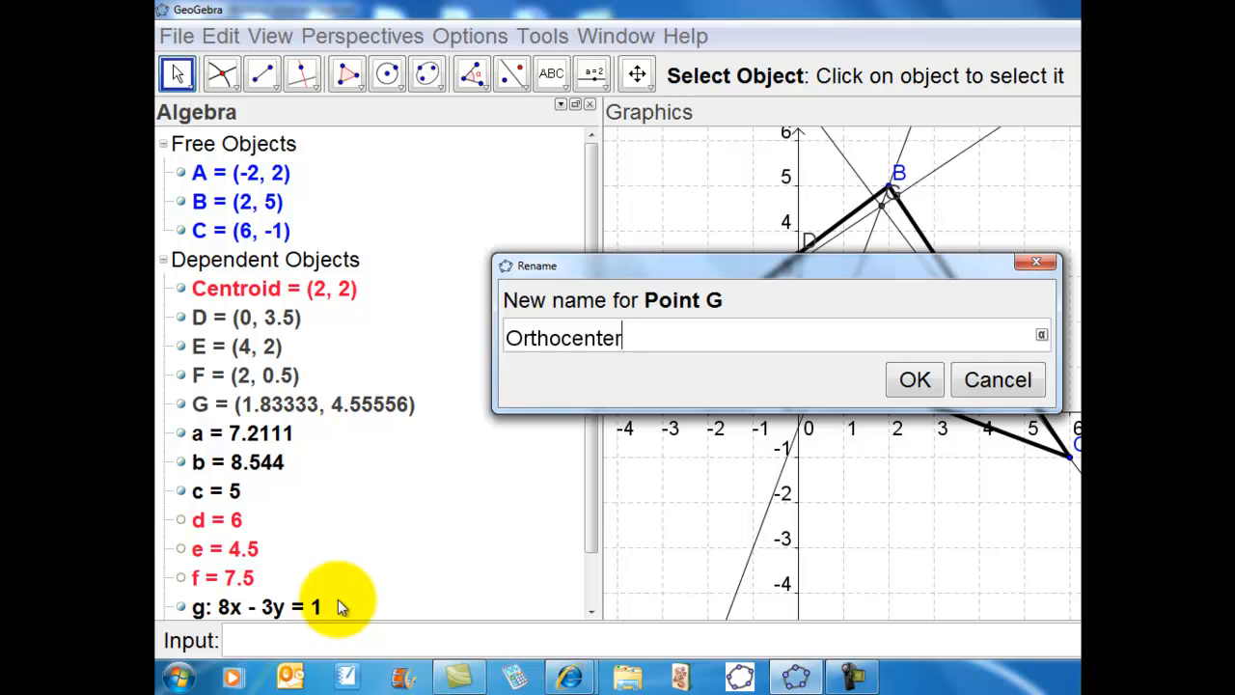
pyautogui.click(909, 380)
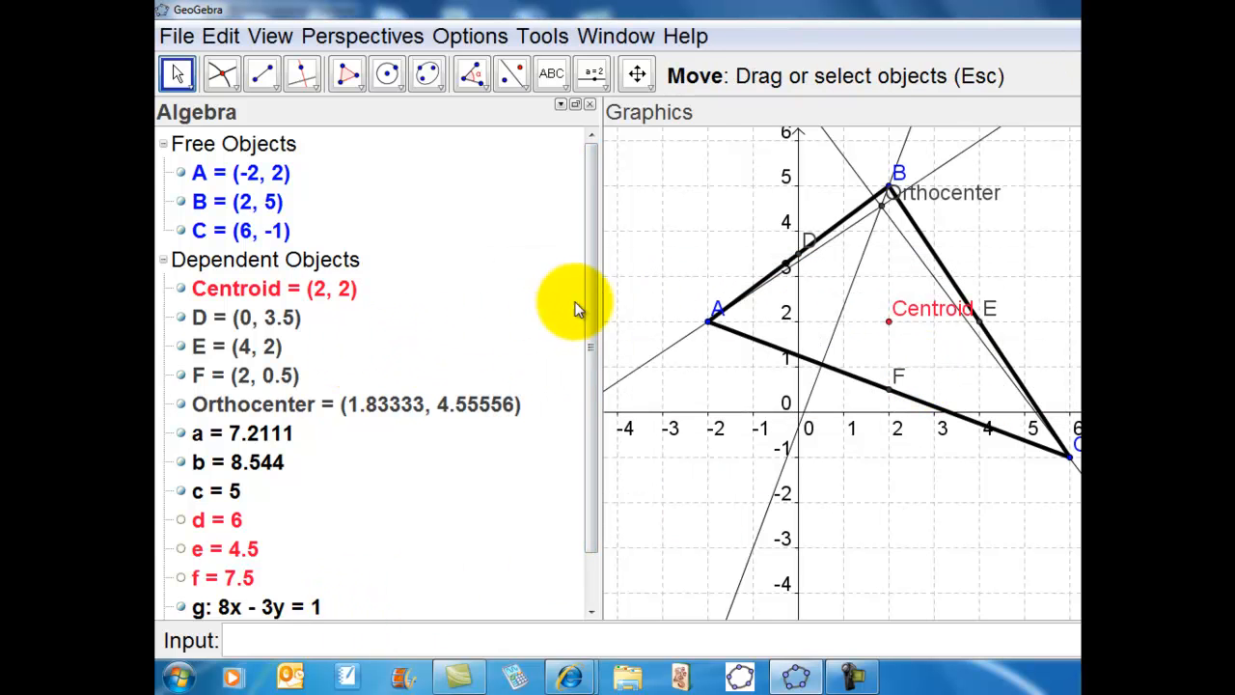
# - Color the Orthocenter point and the altitude lines g, h and i orange (255, 153, 0) in their object properties
pyautogui.moveTo(593, 288); pyautogui.dragTo(582, 337)
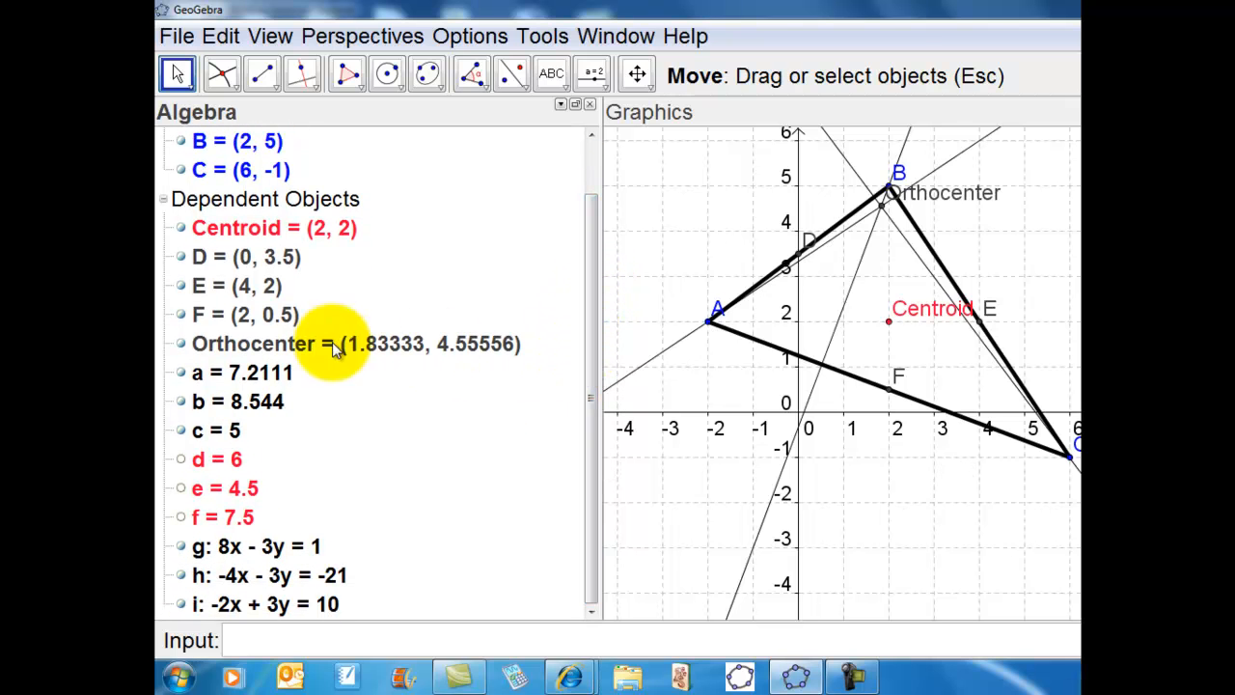
pyautogui.click(180, 345)
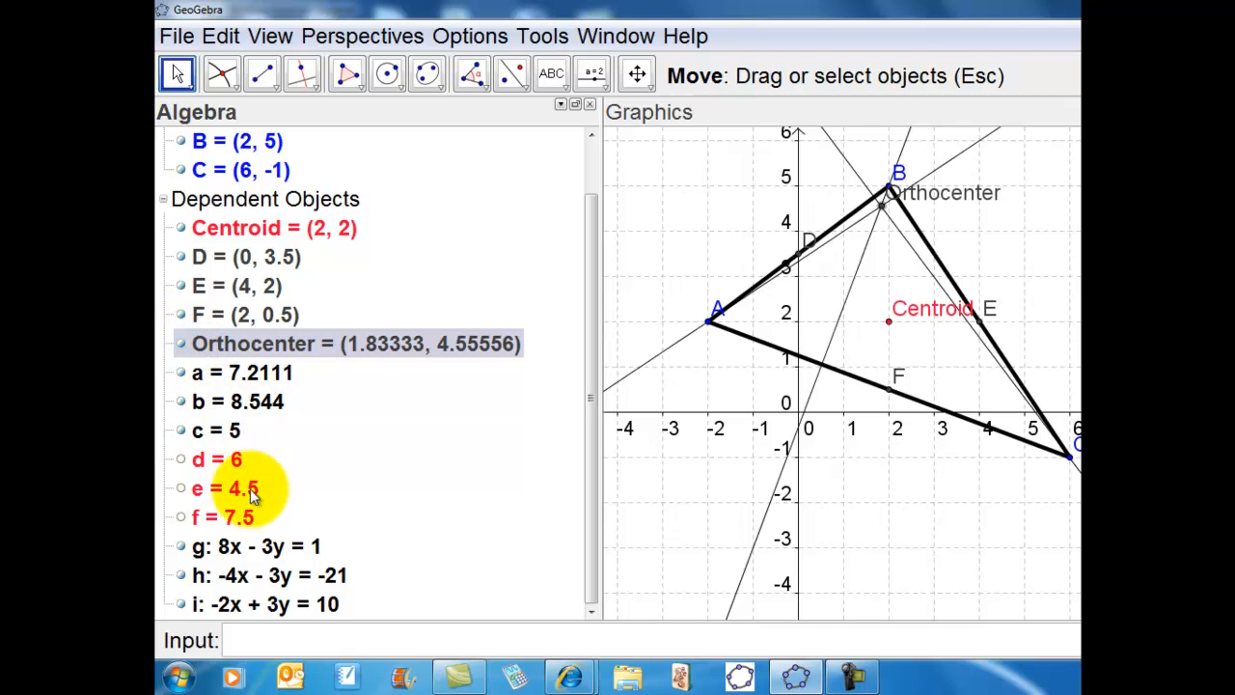
pyautogui.keyDown('ctrl'); pyautogui.click(243, 548); pyautogui.keyUp('ctrl')
pyautogui.keyDown('ctrl'); pyautogui.click(244, 578); pyautogui.keyUp('ctrl')
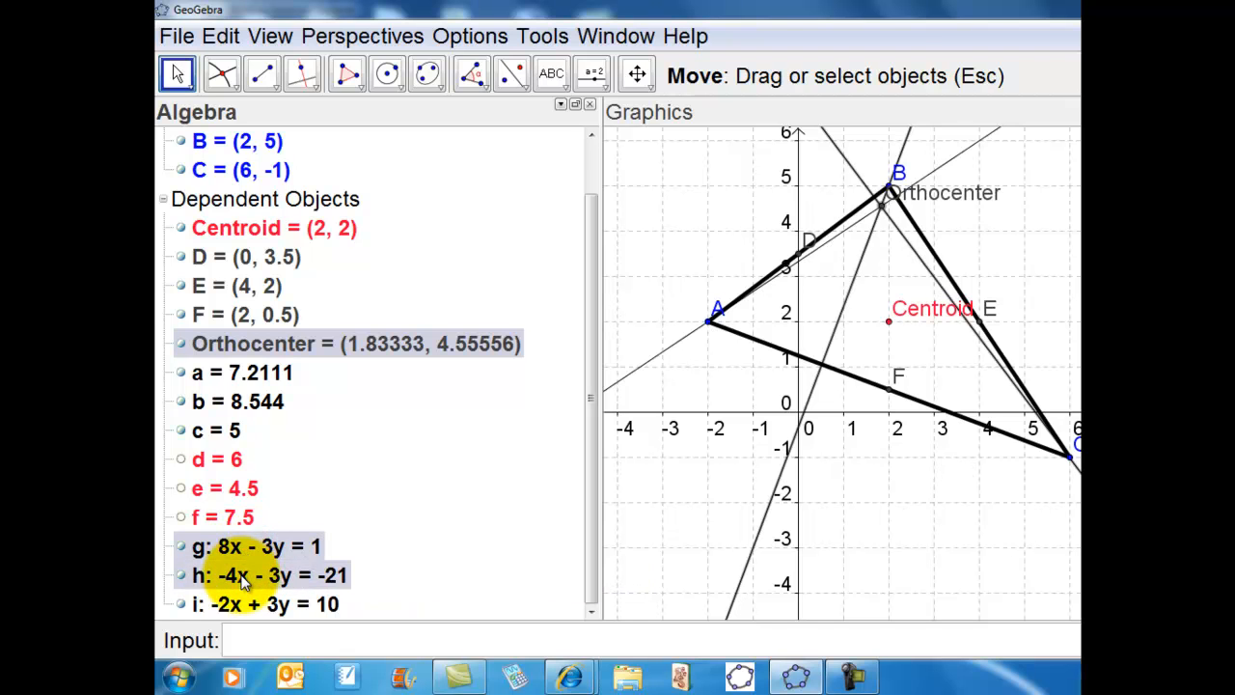
pyautogui.keyDown('ctrl'); pyautogui.click(245, 605); pyautogui.keyUp('ctrl')
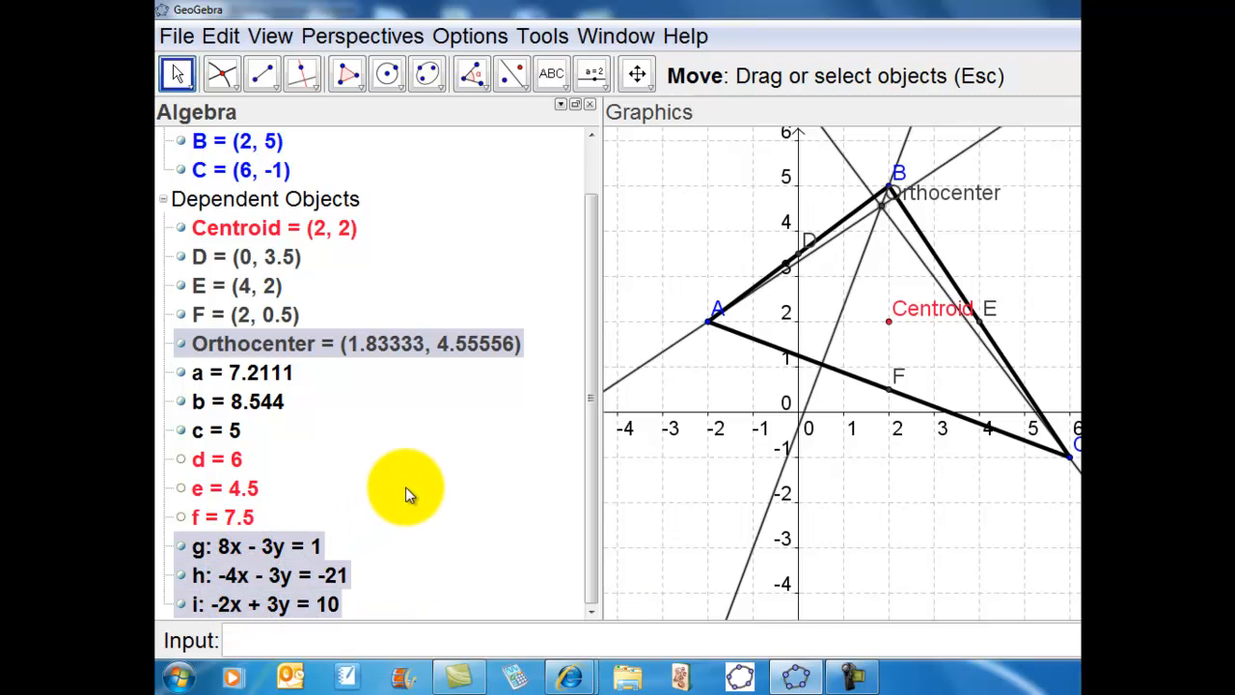
pyautogui.hotkey('ctrl', 'e')
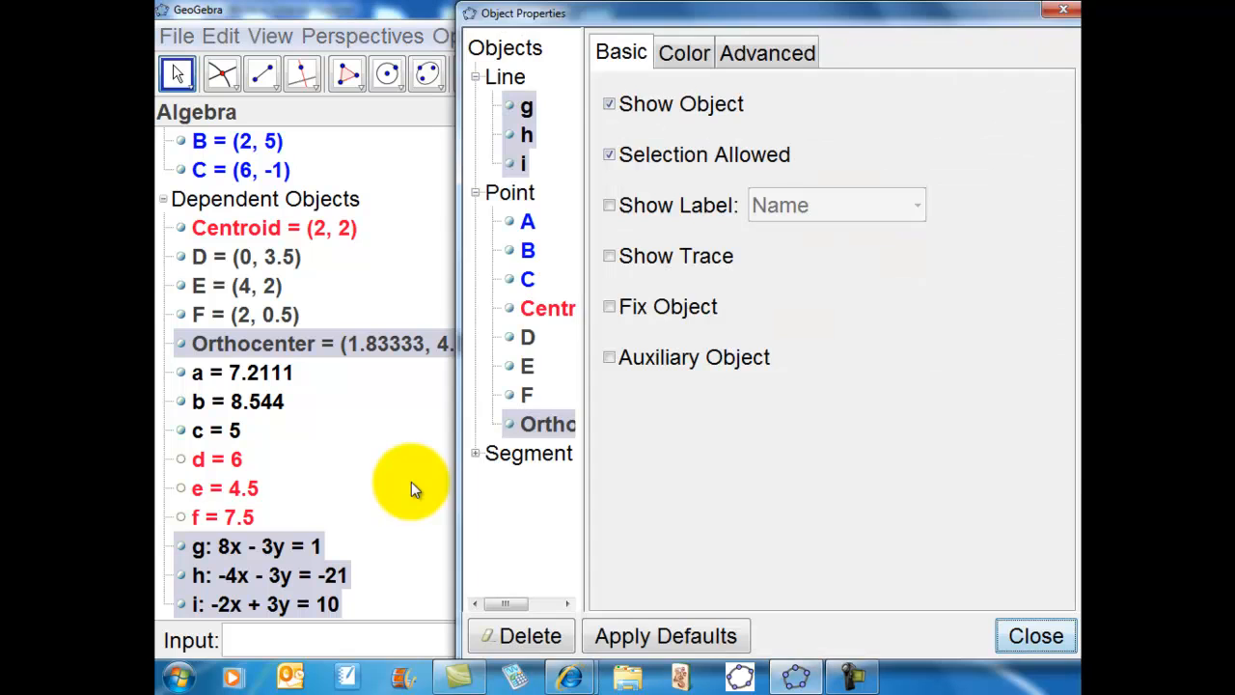
pyautogui.click(685, 50)
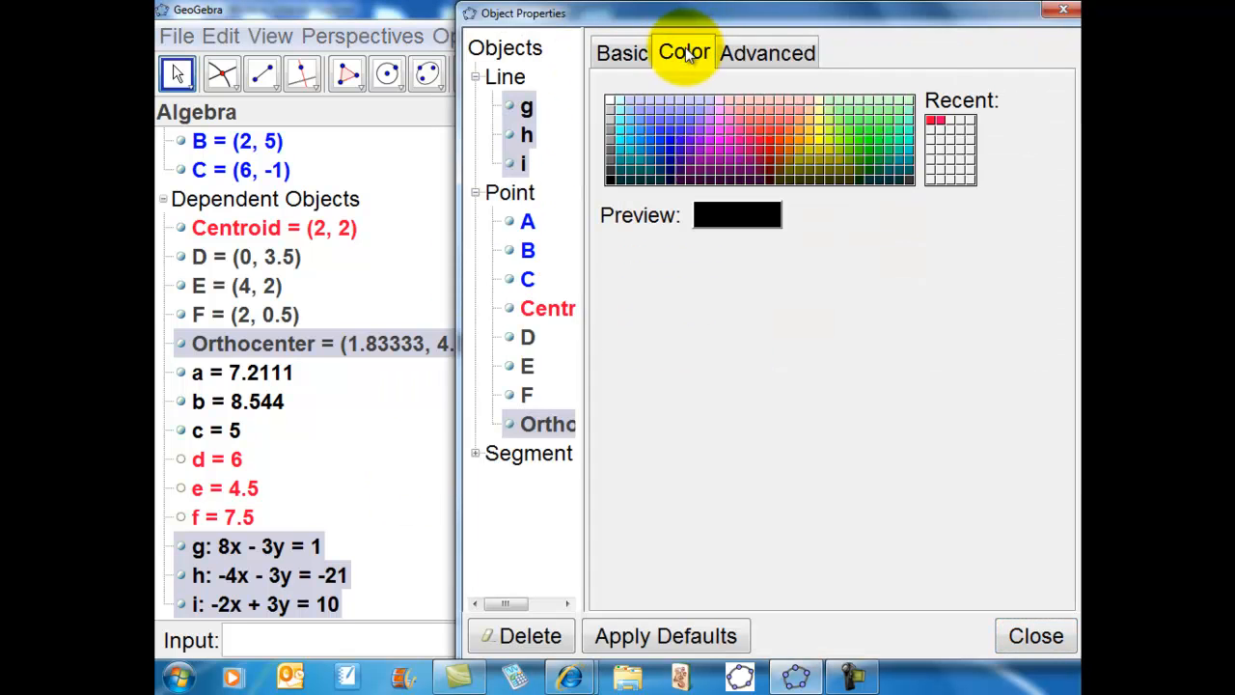
pyautogui.click(801, 144)
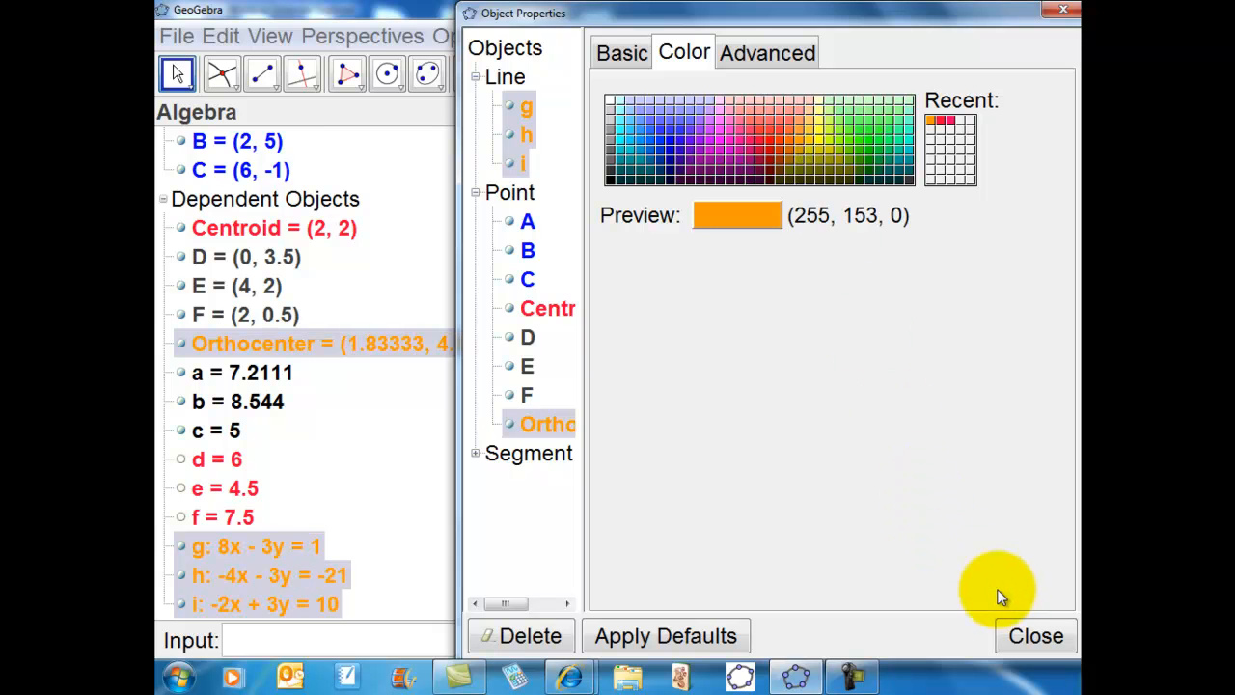
pyautogui.click(1036, 636)
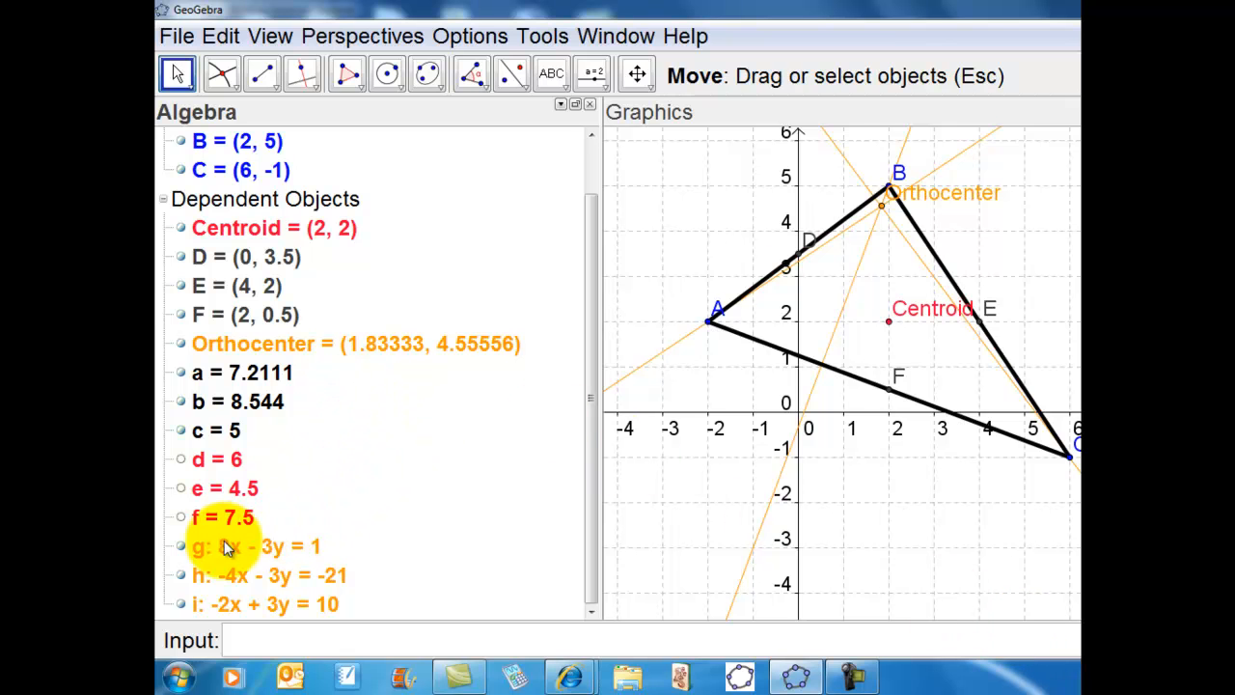
# - Hide the three altitude lines g, h and i, leaving the Orthocenter point shown
pyautogui.click(181, 546)
pyautogui.click(181, 574)
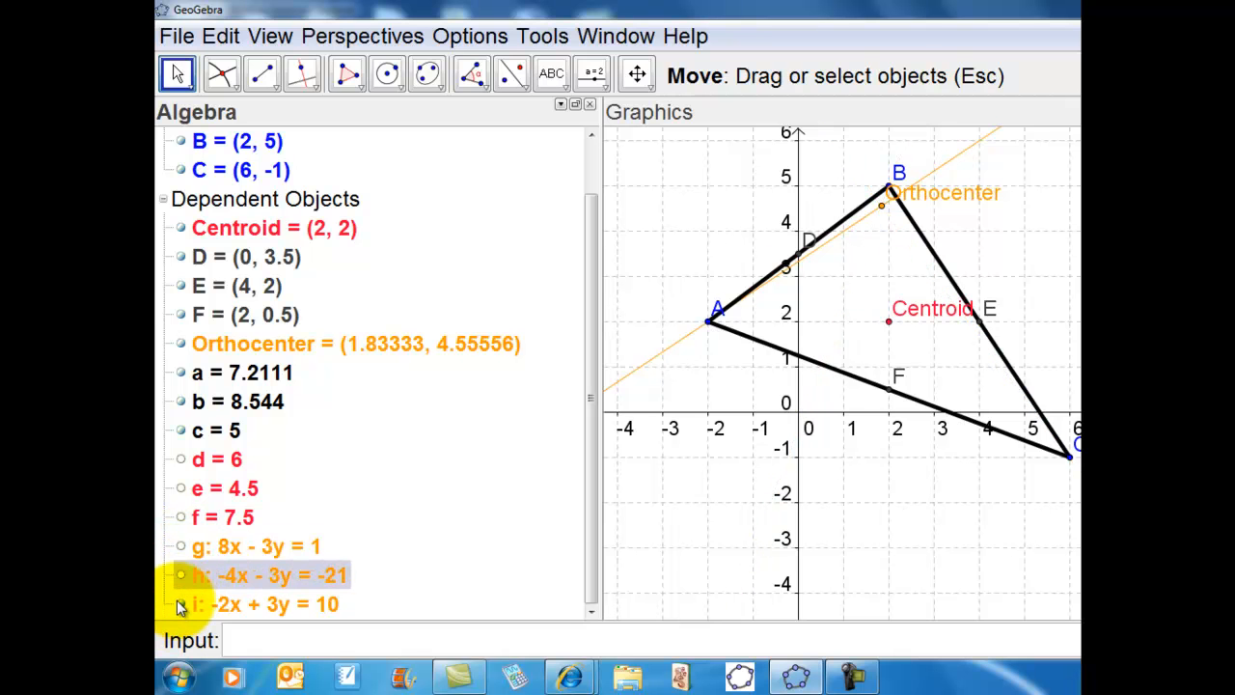
pyautogui.click(182, 604)
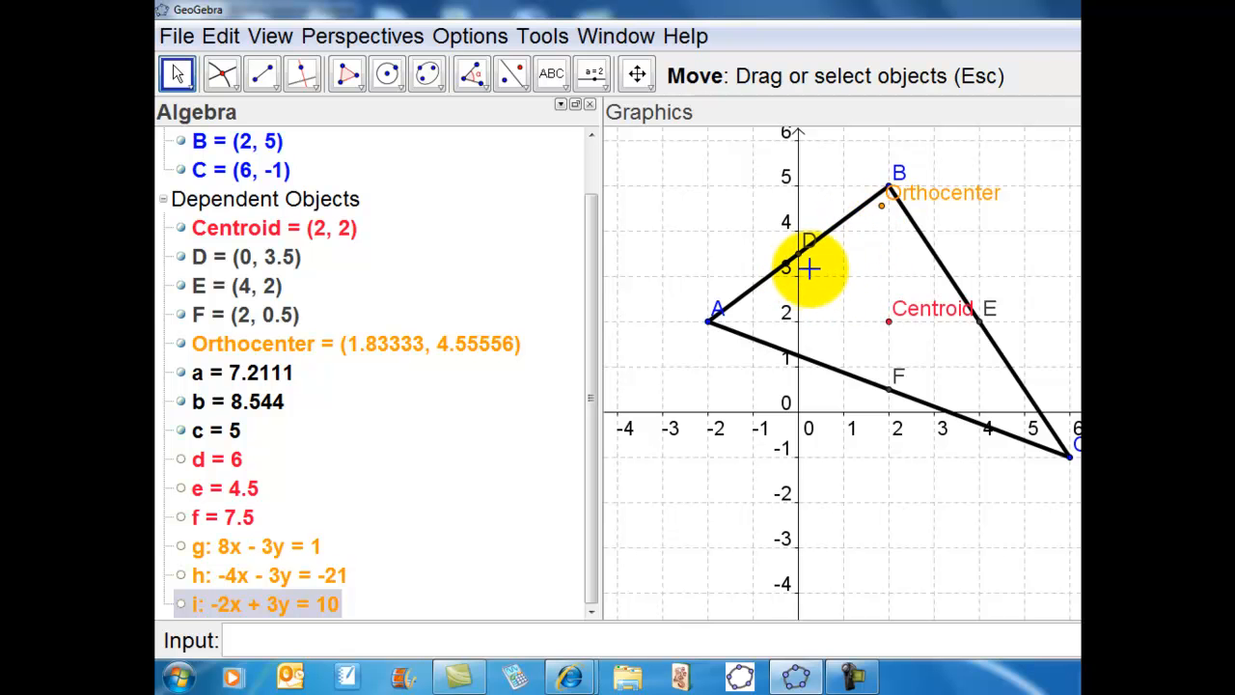
pyautogui.click(1073, 460)
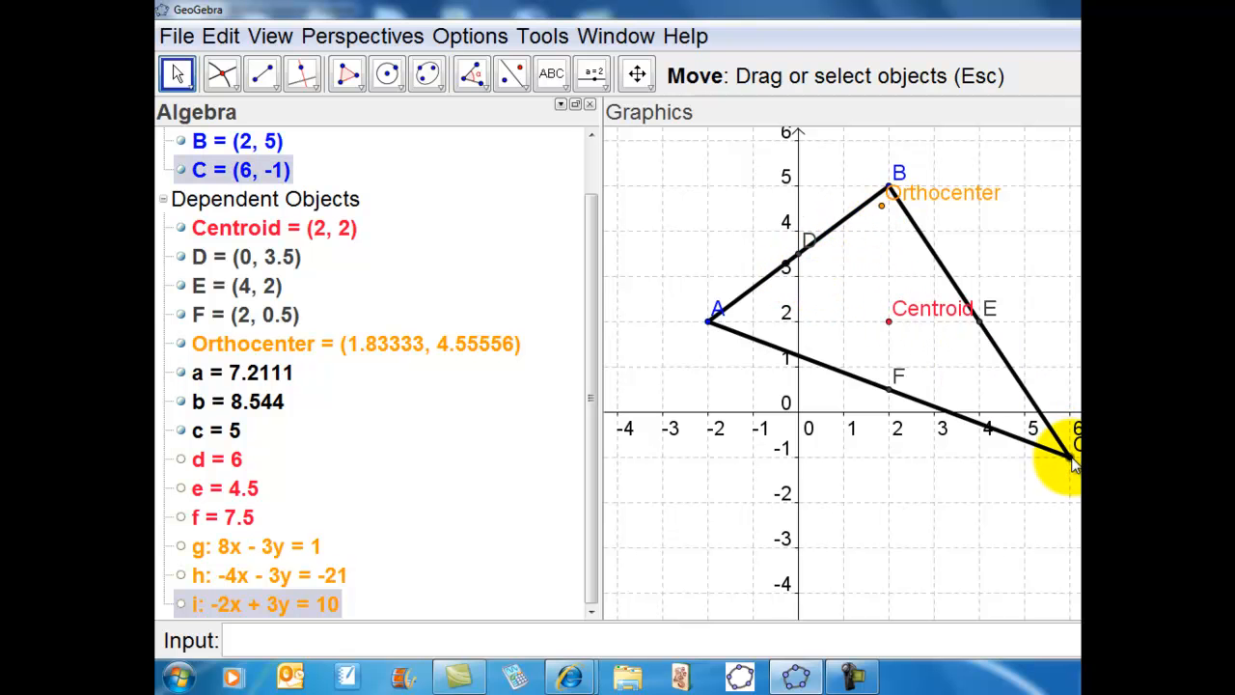
pyautogui.click(748, 208)
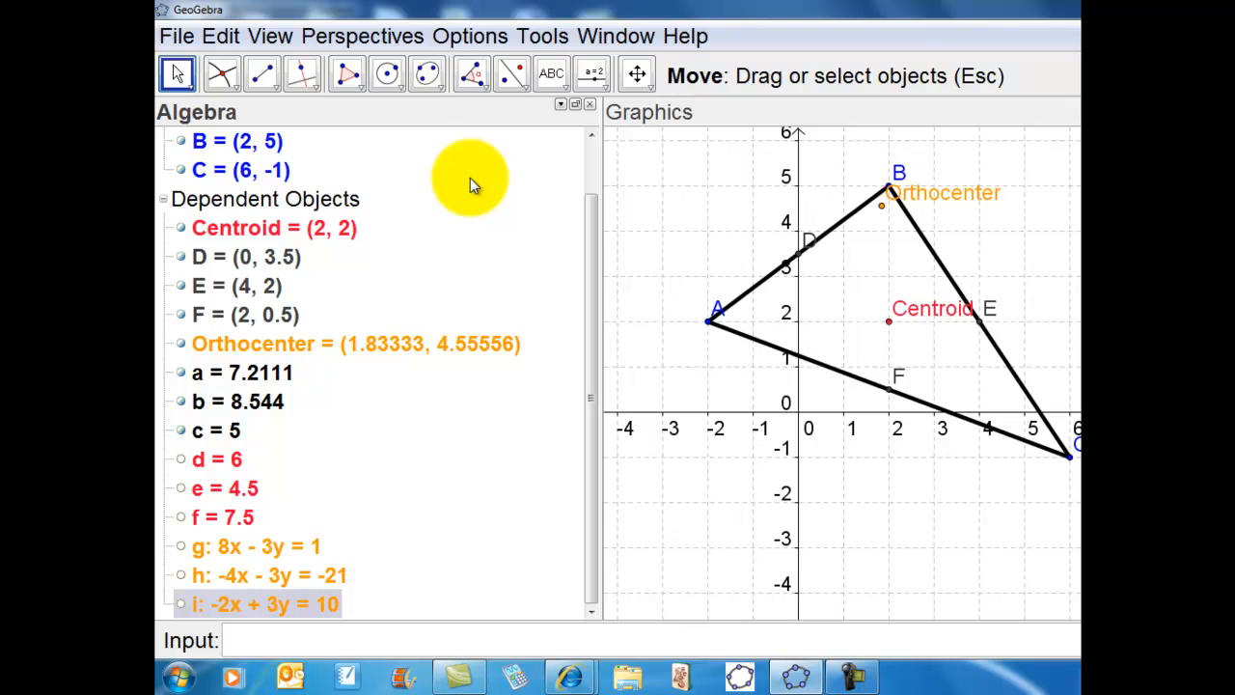
# - Construct the perpendicular bisectors of sides AB, BC and AC through their midpoints D, E and F with Perpendicular Line
pyautogui.click(302, 75)
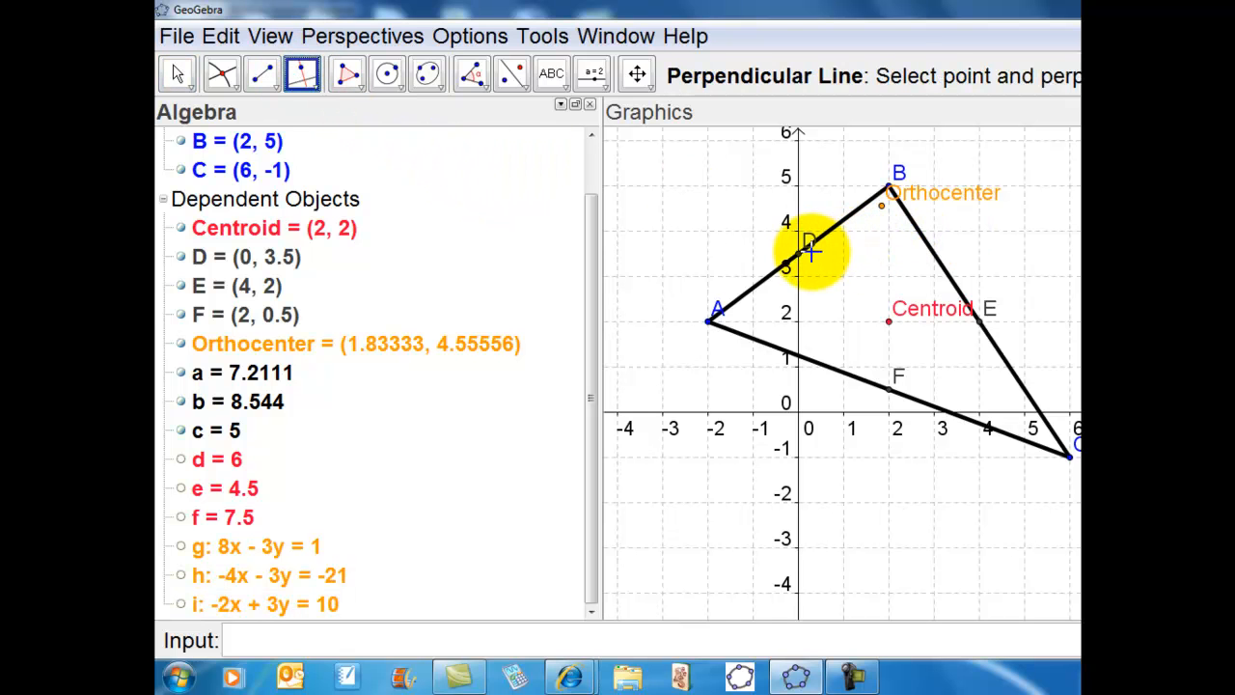
pyautogui.click(809, 256)
pyautogui.click(802, 254)
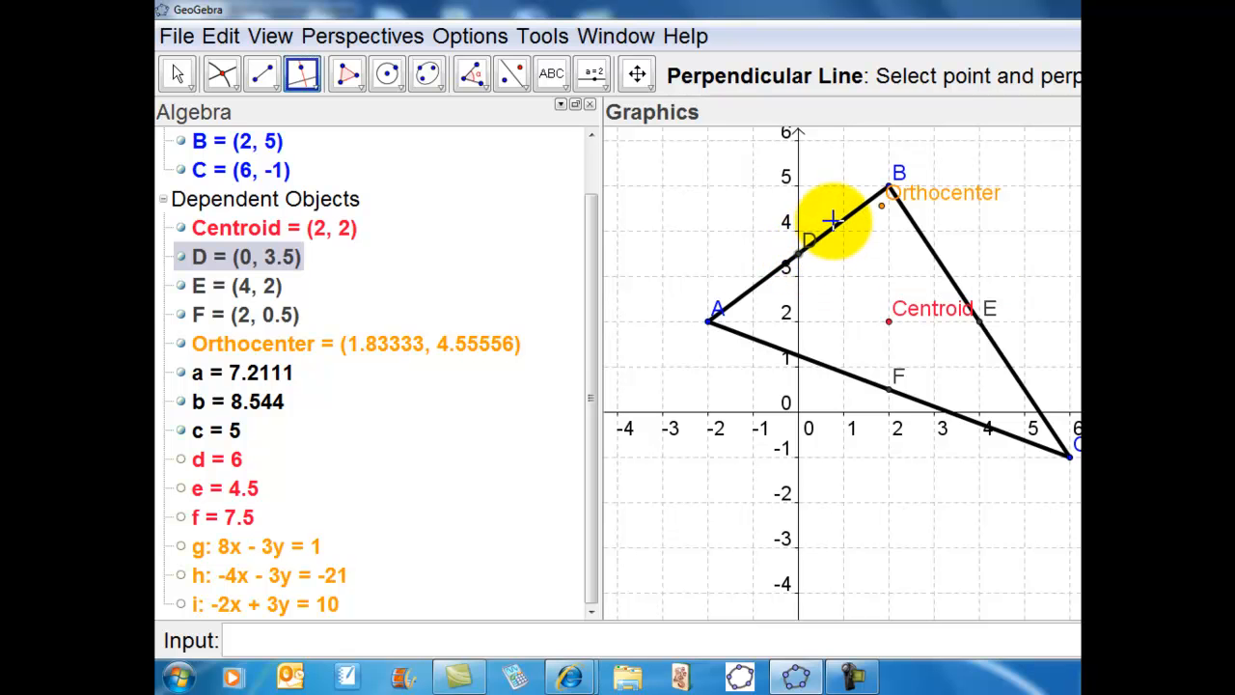
pyautogui.click(836, 229)
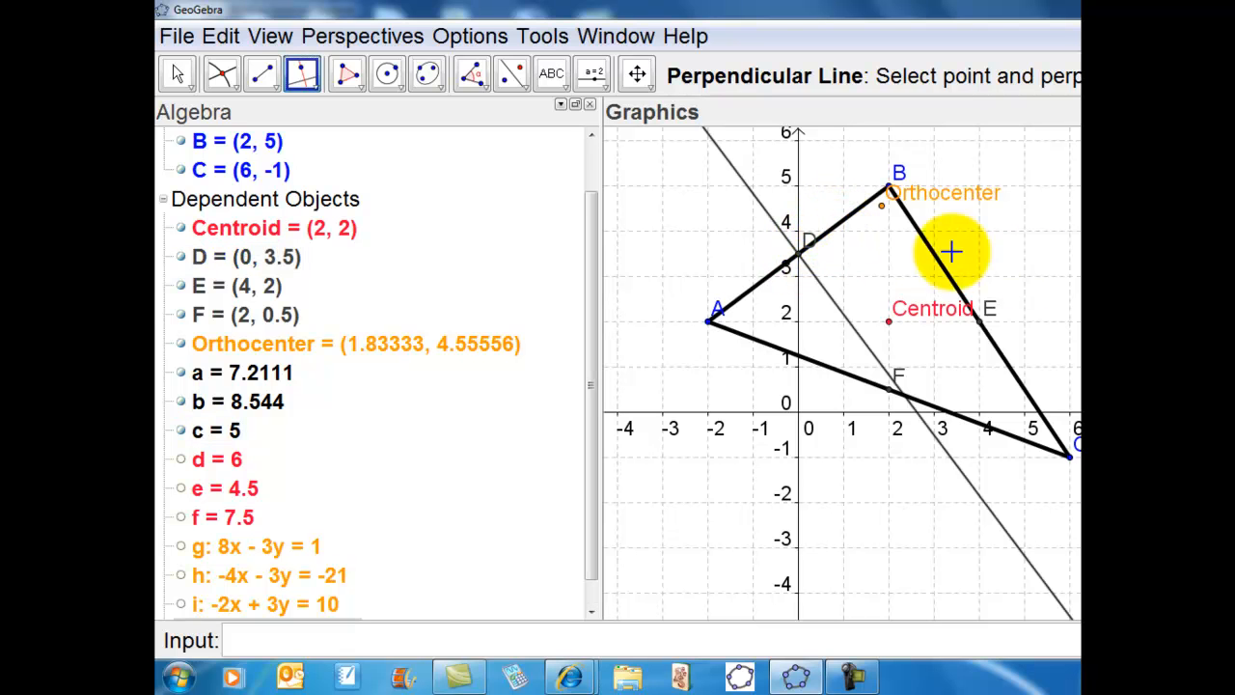
pyautogui.click(988, 326)
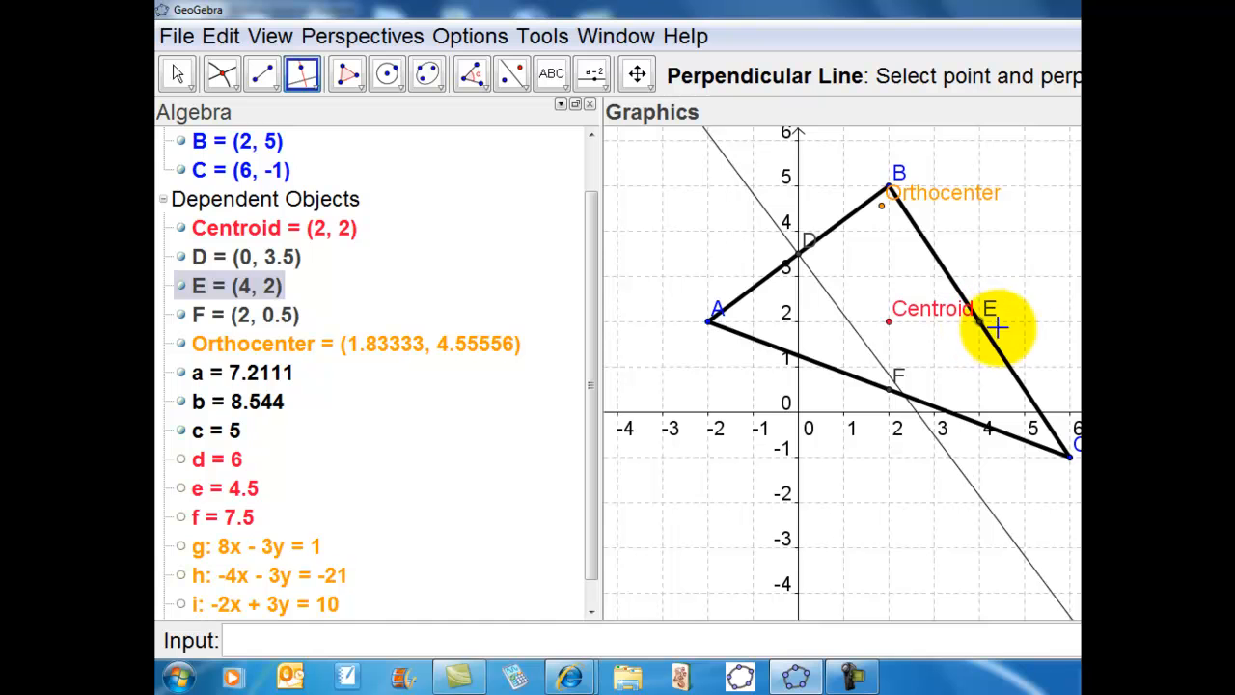
pyautogui.click(1003, 359)
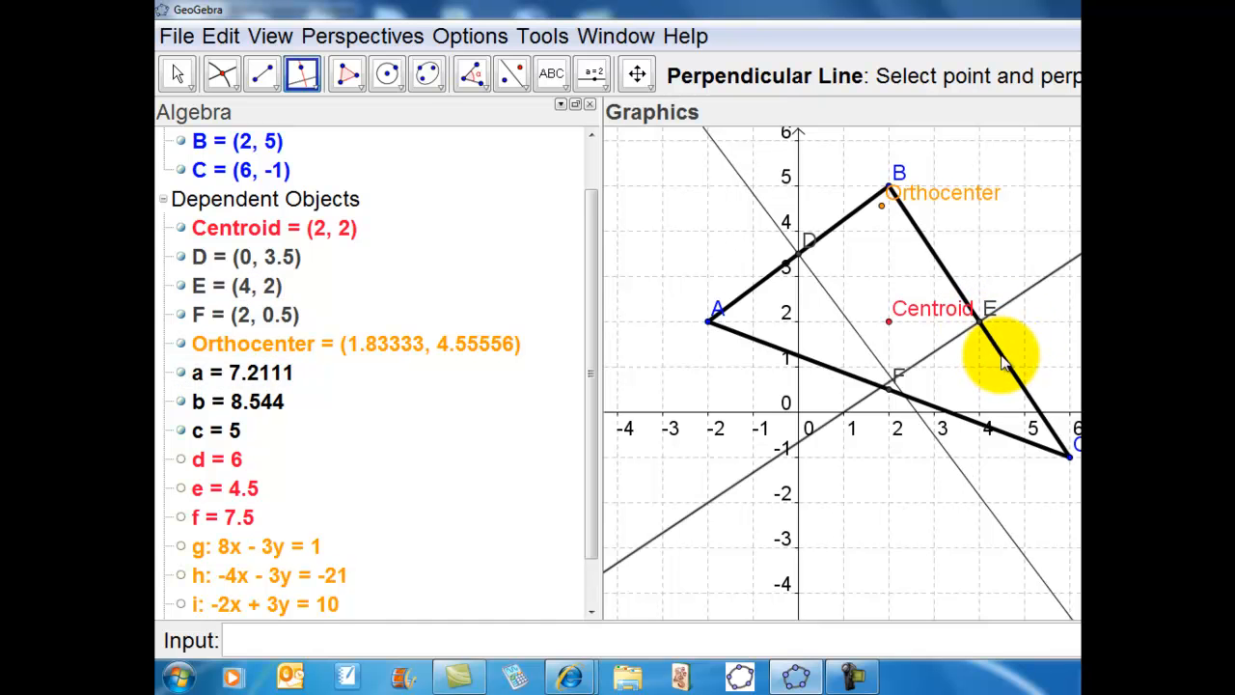
pyautogui.click(890, 390)
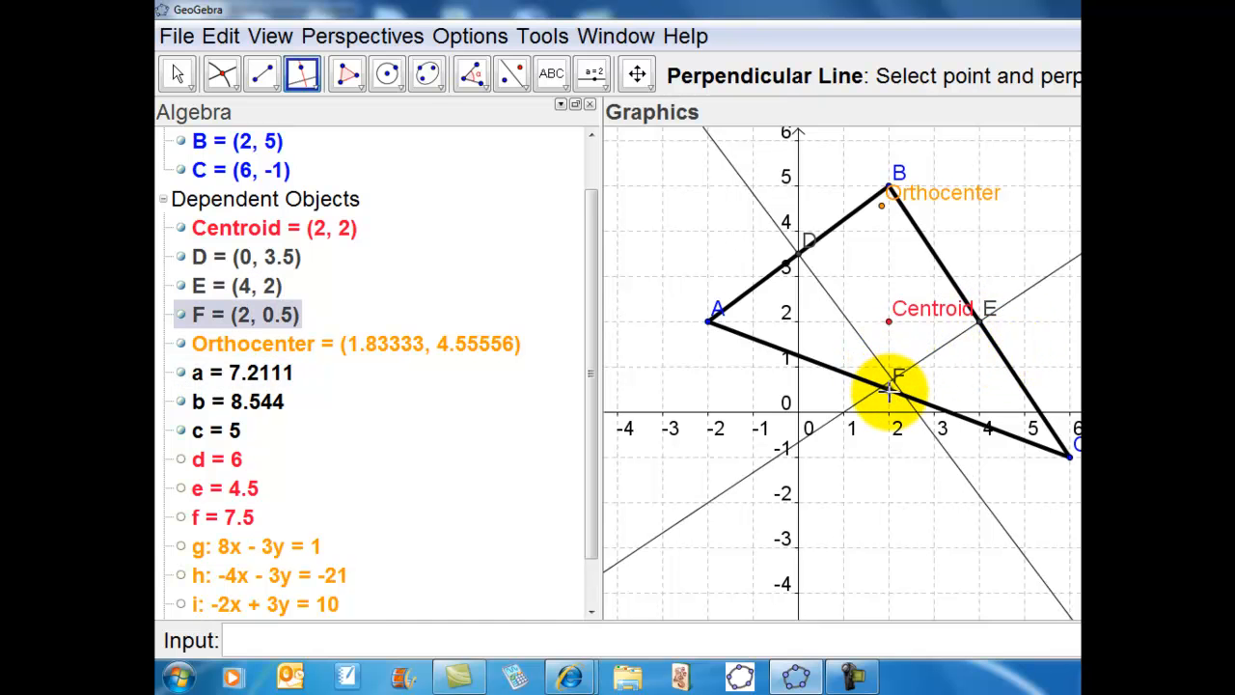
pyautogui.click(810, 365)
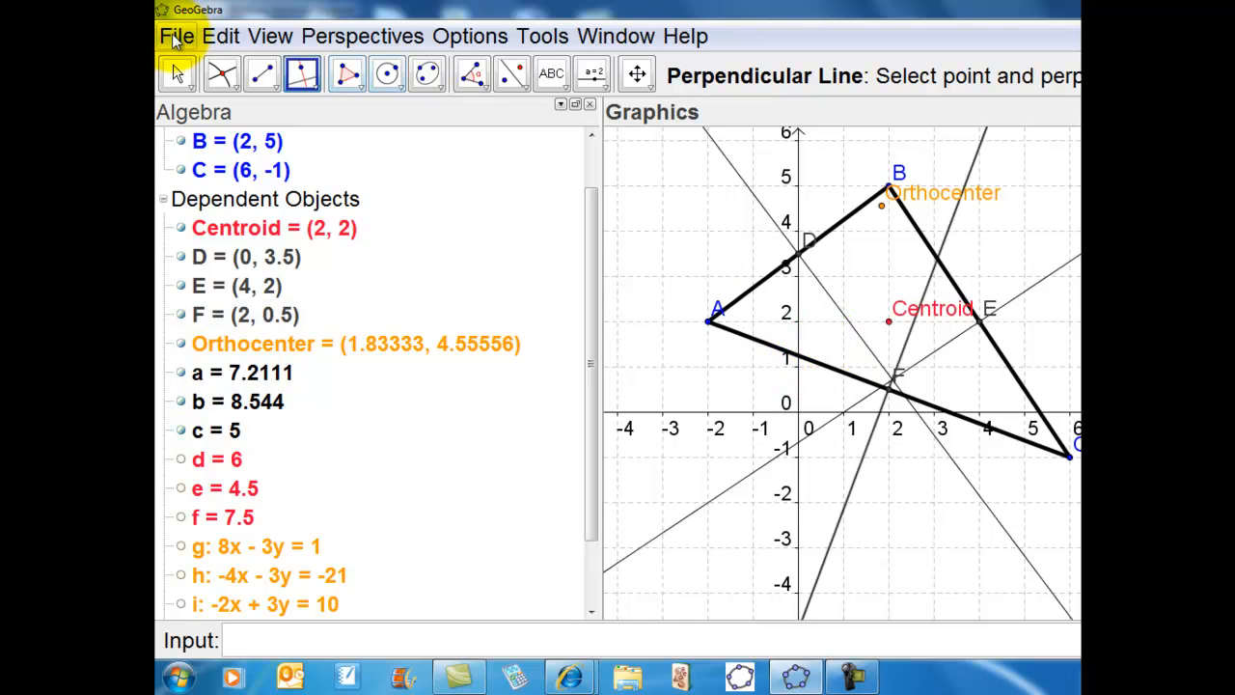
# - Move vertex C of the triangle down to (6, -3)
pyautogui.click(178, 82)
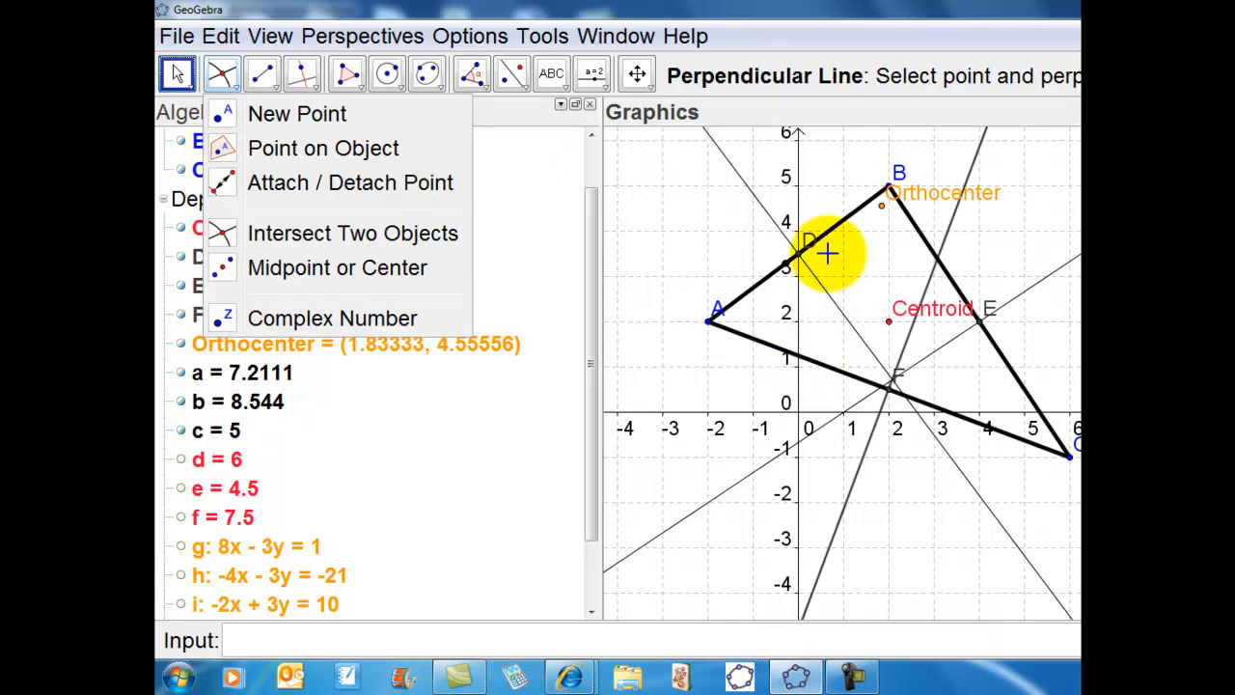
pyautogui.click(1068, 460)
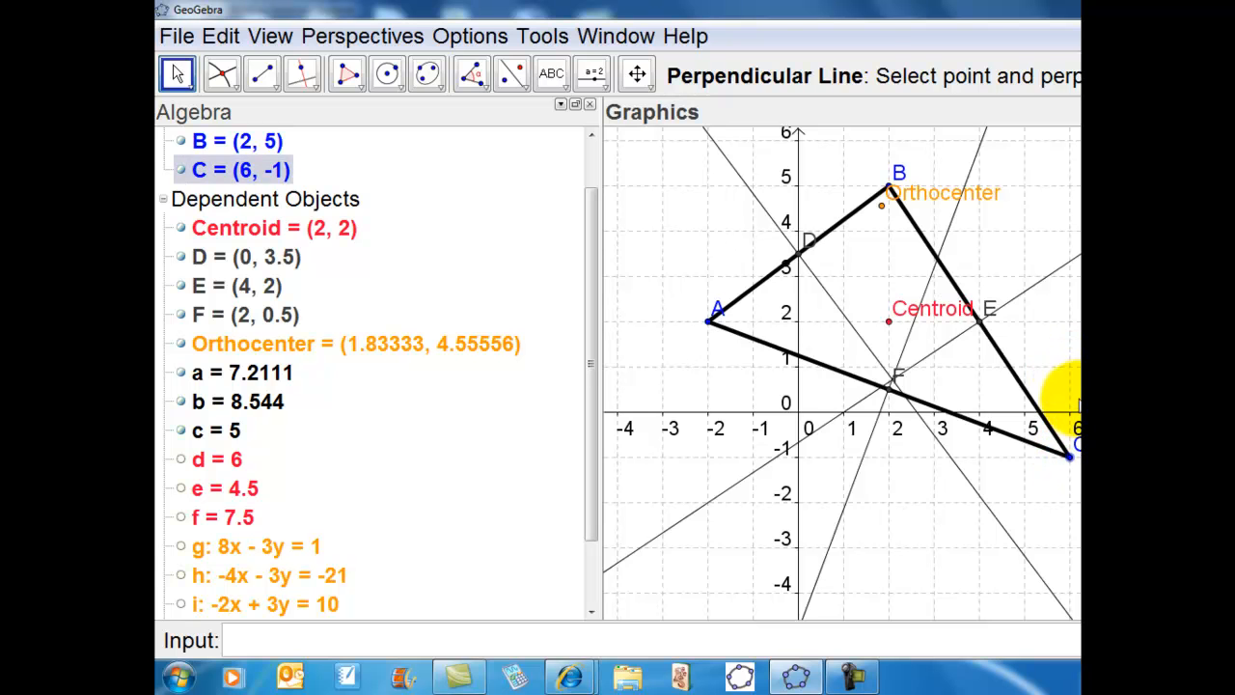
pyautogui.click(177, 73)
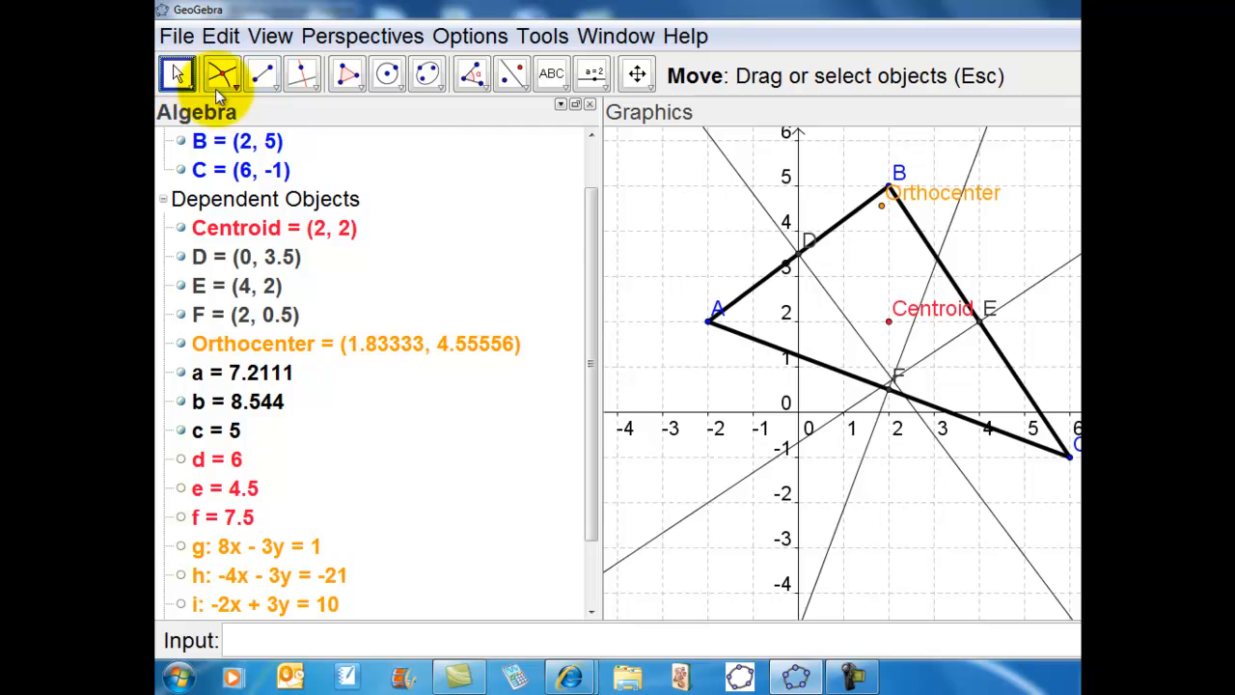
pyautogui.moveTo(1073, 457); pyautogui.dragTo(1069, 547)
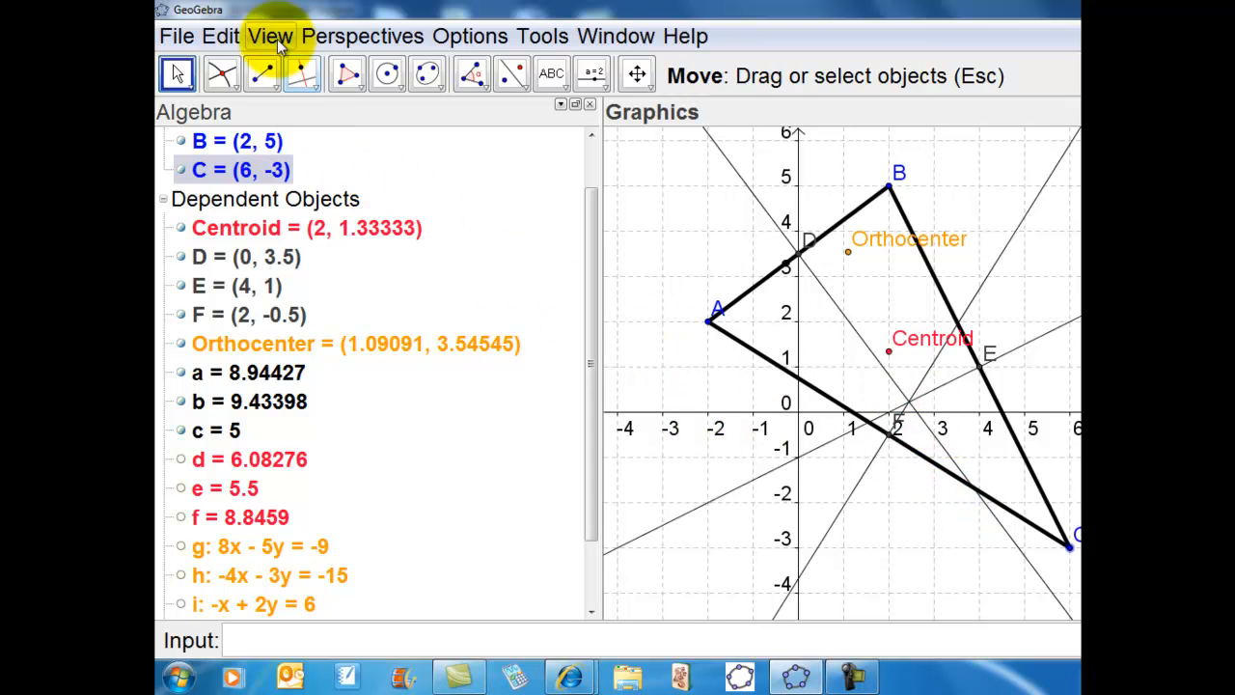
# - Mark the intersection point of the perpendicular bisectors with Intersect Two Objects and rename it Circumcenter
pyautogui.click(221, 73)
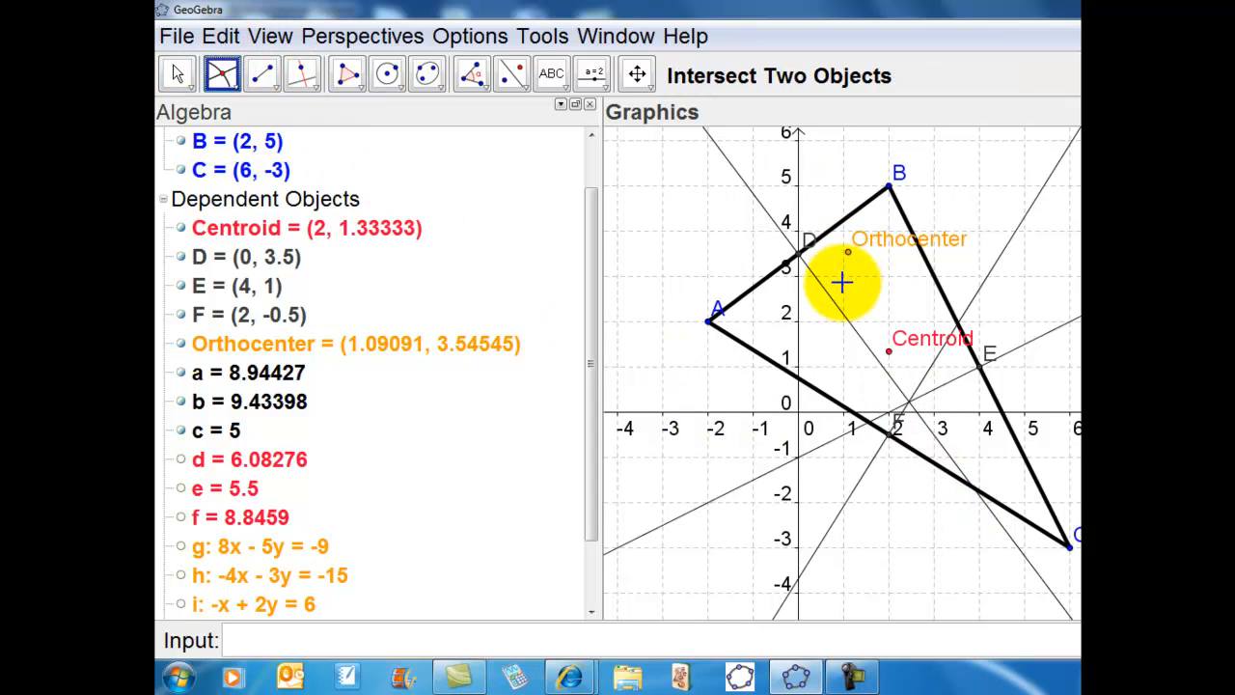
pyautogui.click(1045, 334)
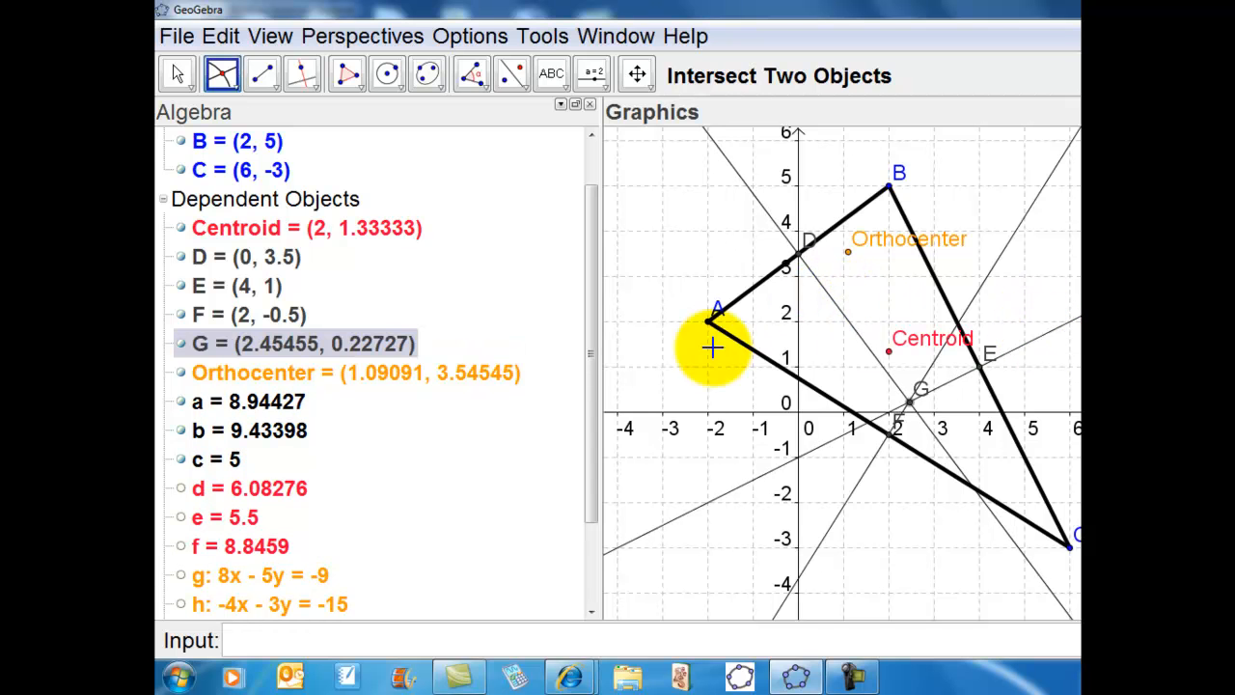
pyautogui.rightClick(386, 346)
pyautogui.click(444, 600)
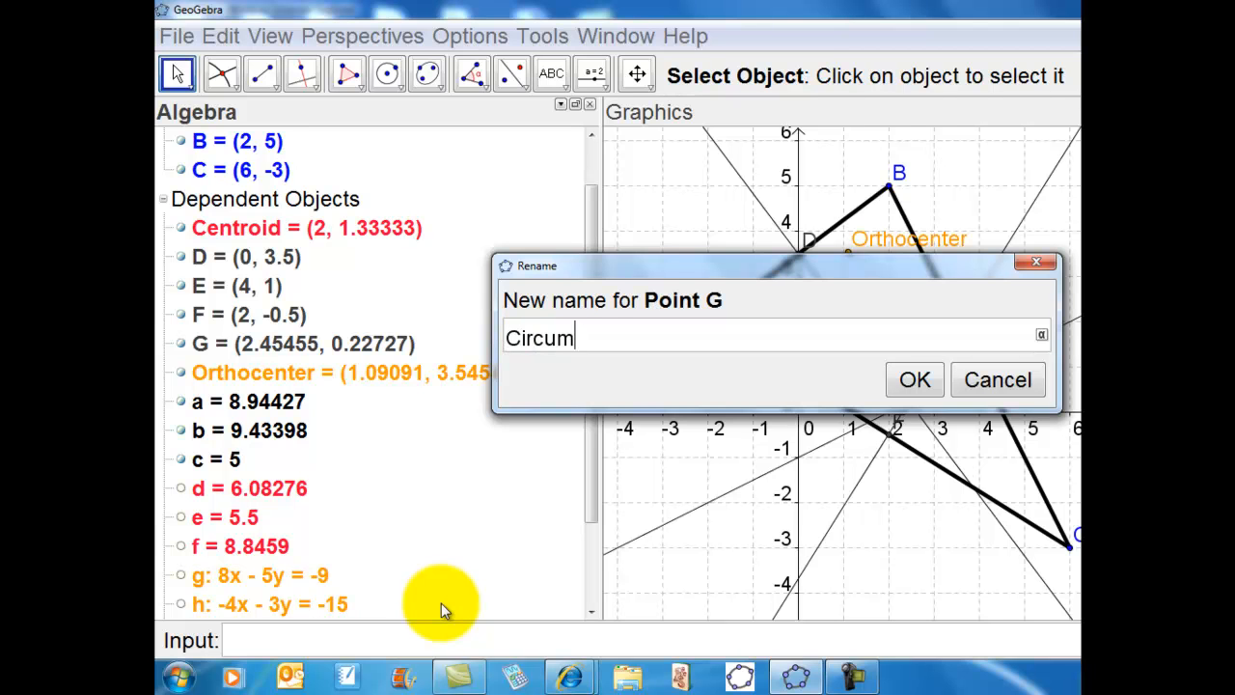
pyautogui.write('Circumcenter')
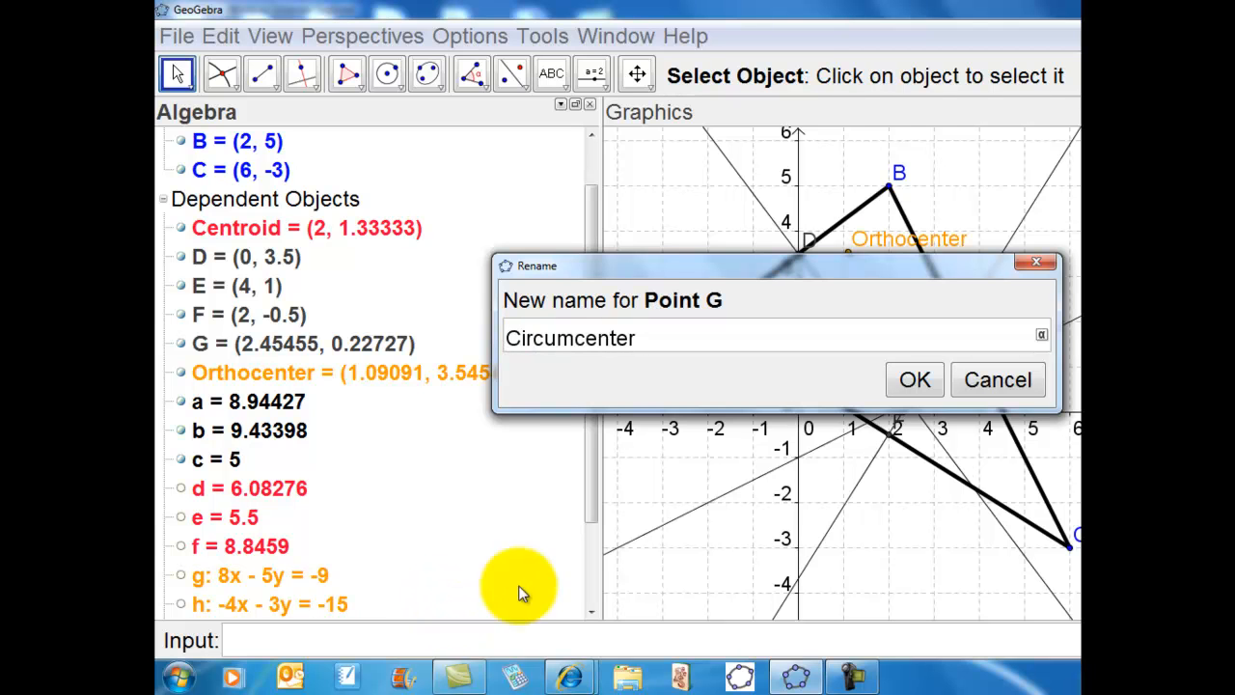
pyautogui.click(913, 377)
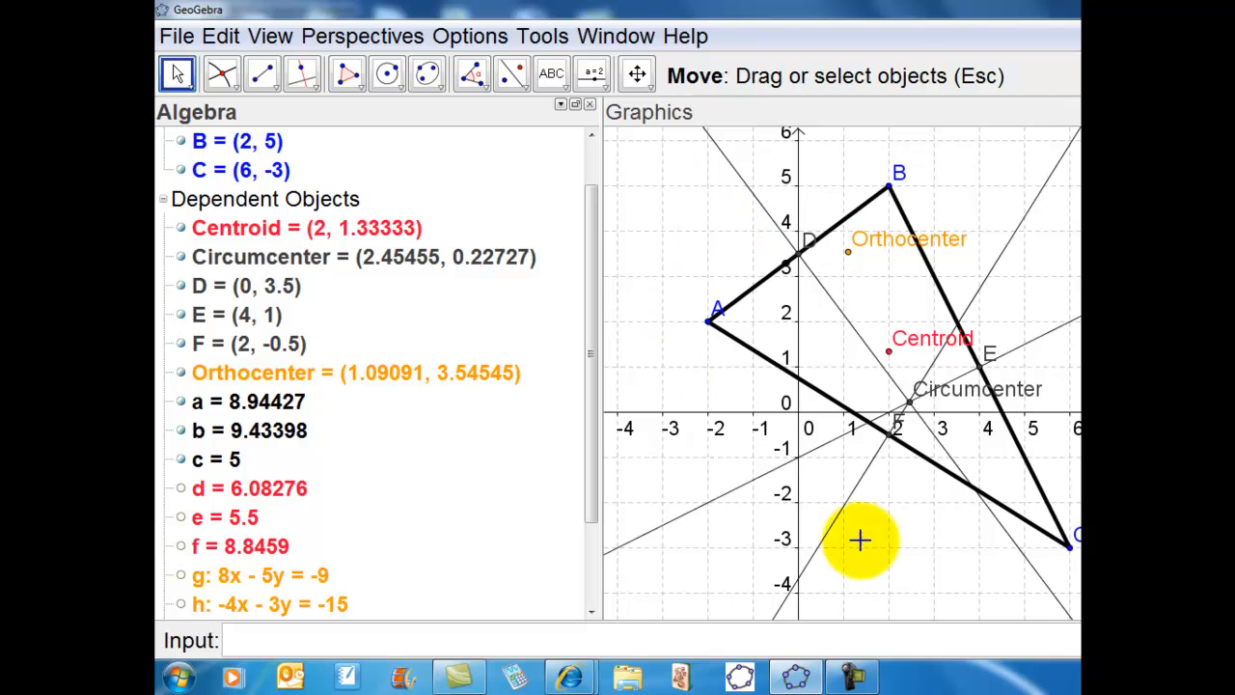
# - Draw a circle centered at the Circumcenter through vertex B and test it by moving vertex C to (5, -1)
pyautogui.click(390, 77)
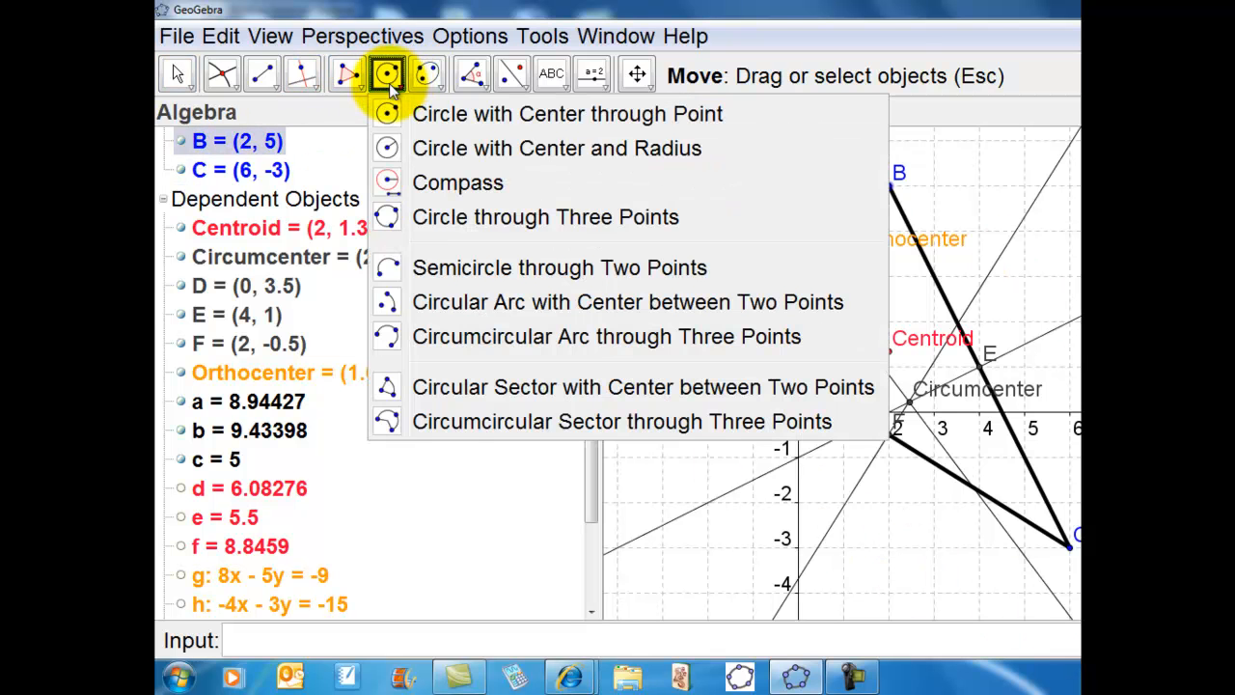
pyautogui.click(387, 115)
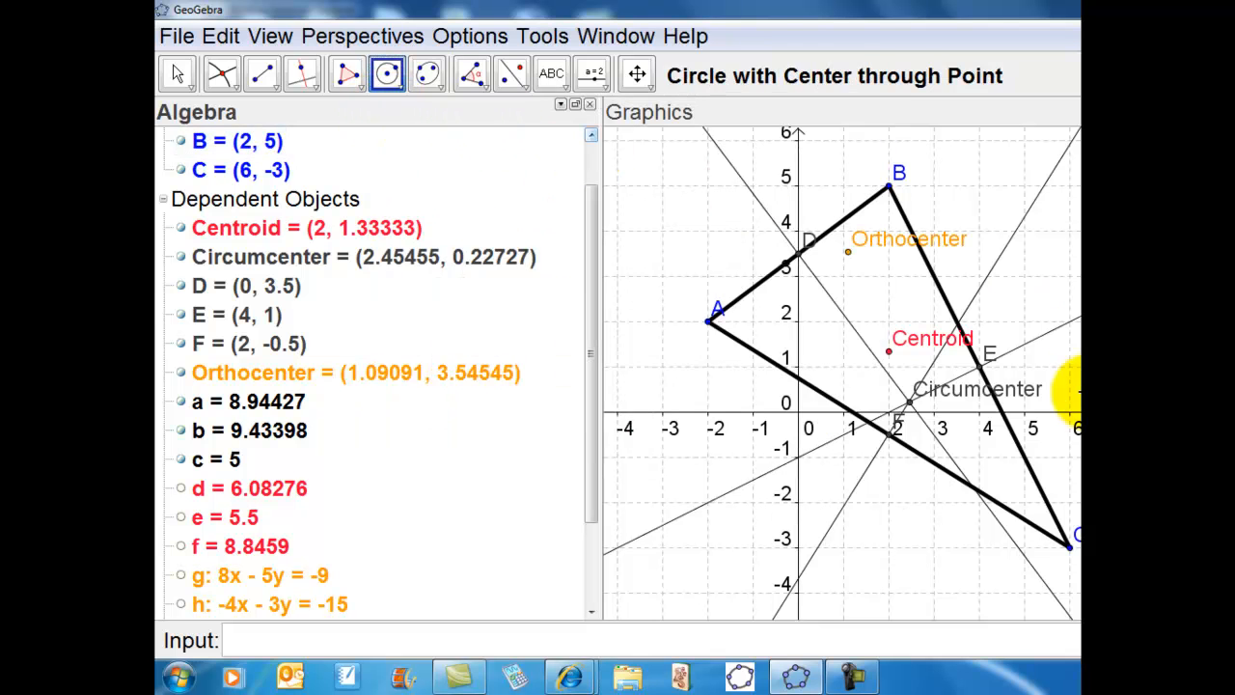
pyautogui.click(916, 410)
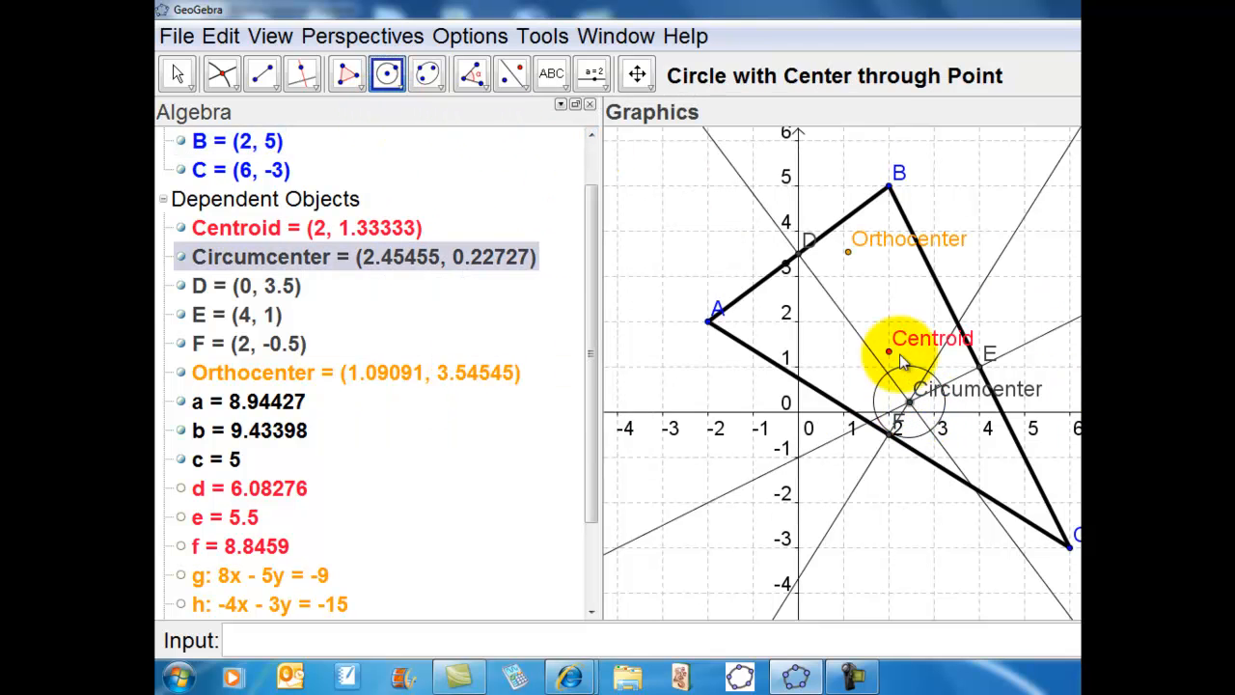
pyautogui.click(890, 190)
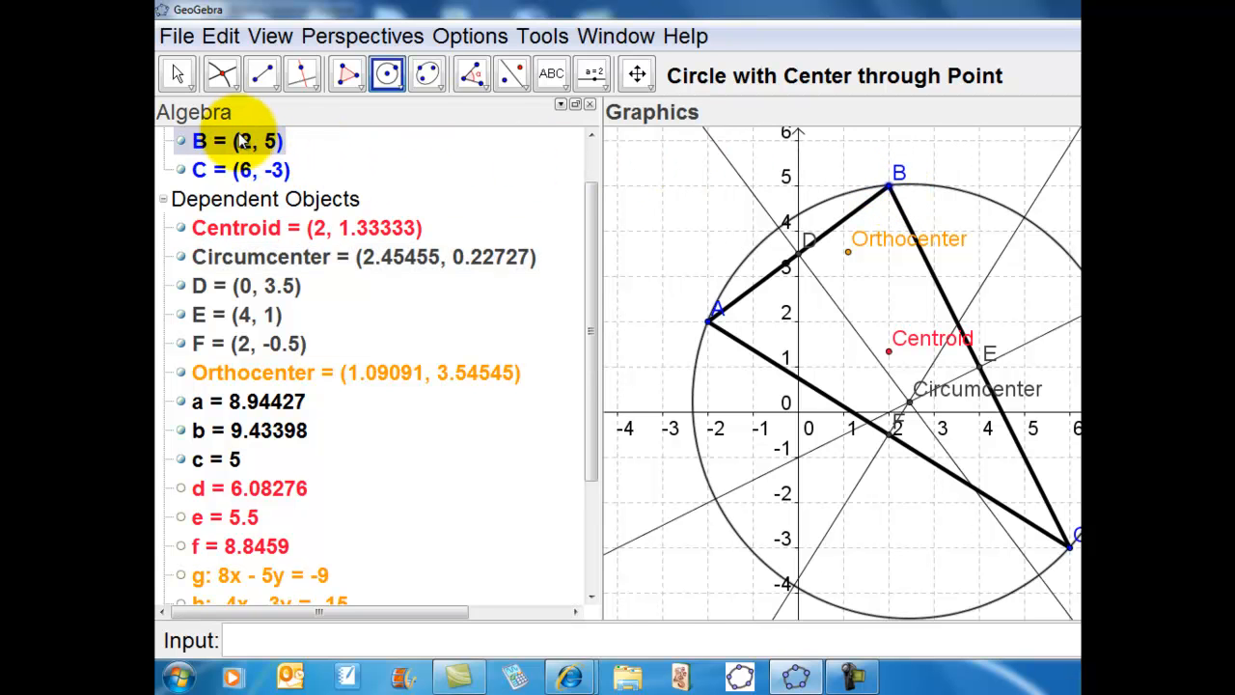
pyautogui.click(177, 74)
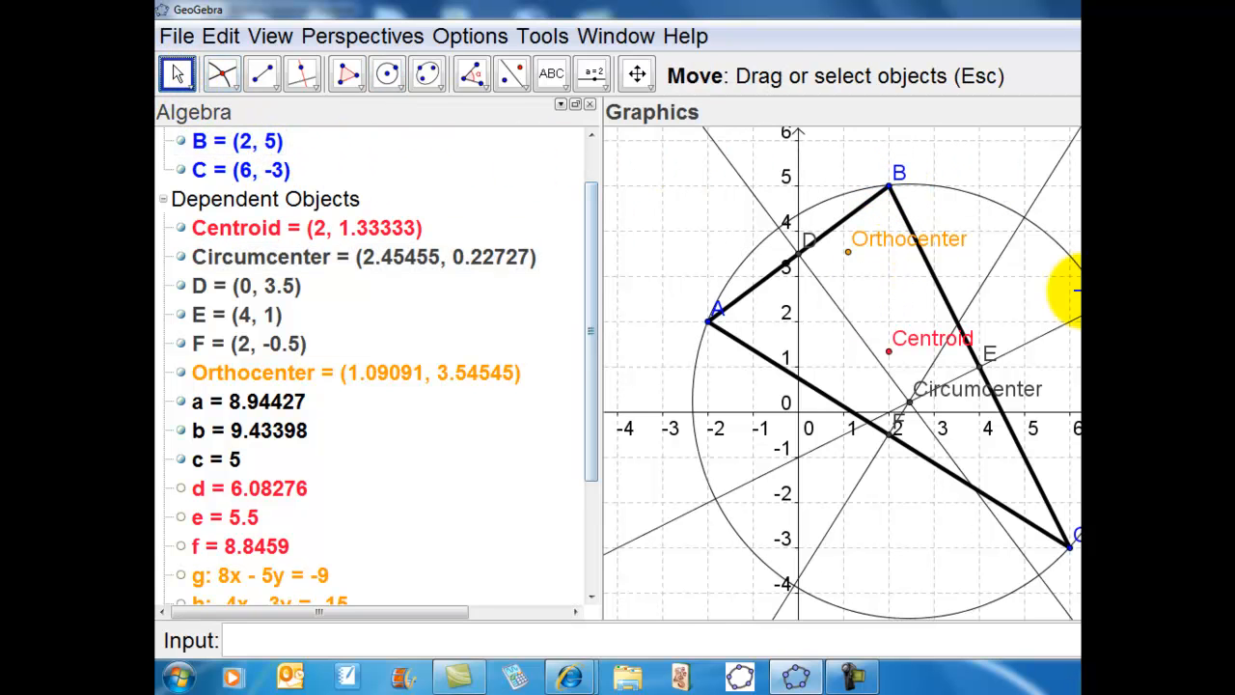
pyautogui.moveTo(1074, 548); pyautogui.dragTo(1030, 461)
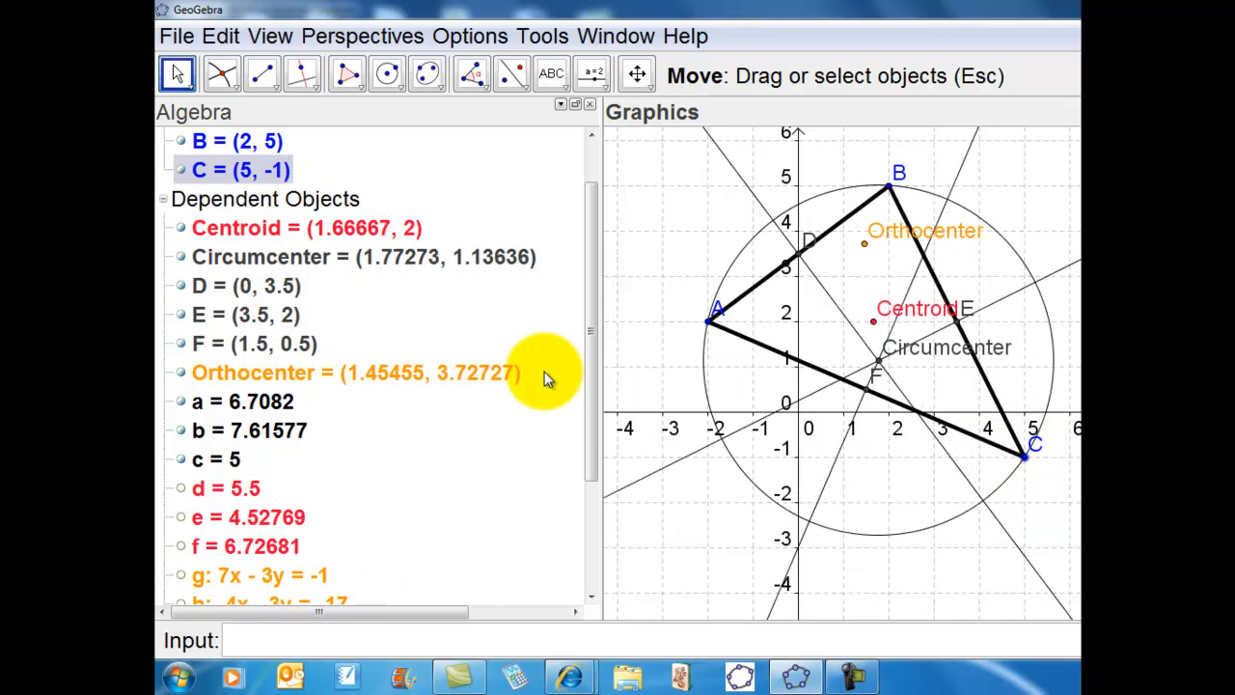
# - Color the Circumcenter point, perpendicular bisectors j, k and l, and circle p green (51, 204, 0) in their object properties
pyautogui.click(379, 257)
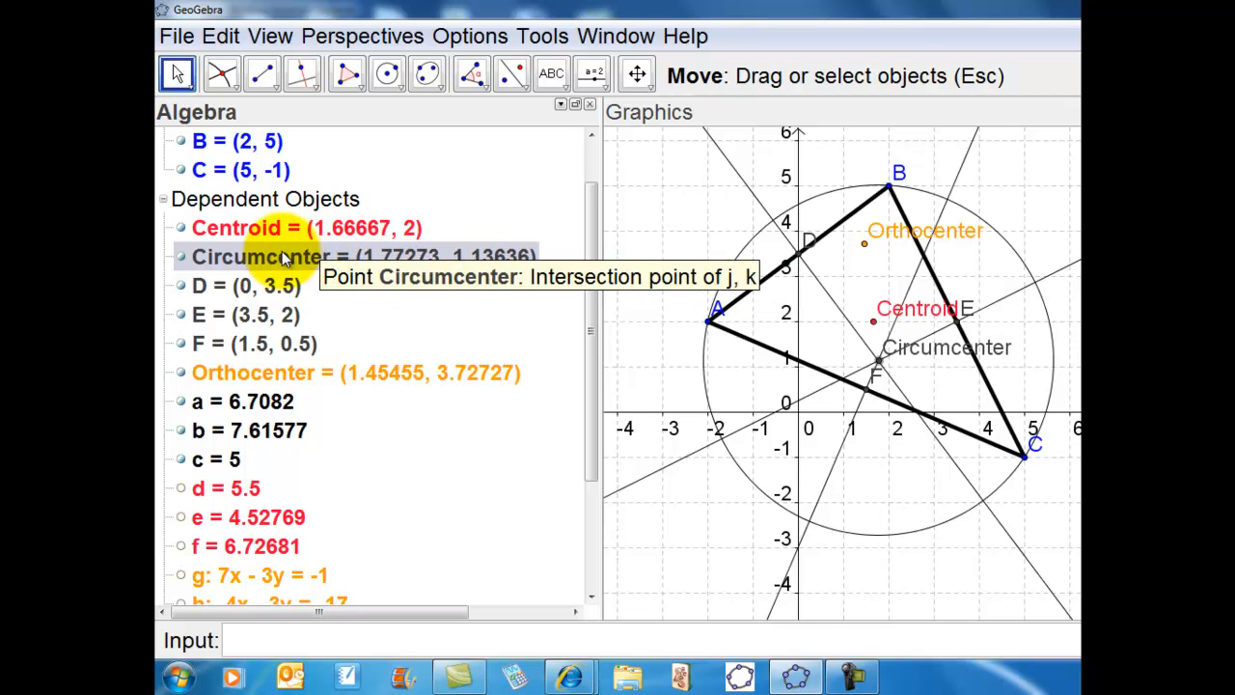
pyautogui.moveTo(591, 269); pyautogui.dragTo(576, 414)
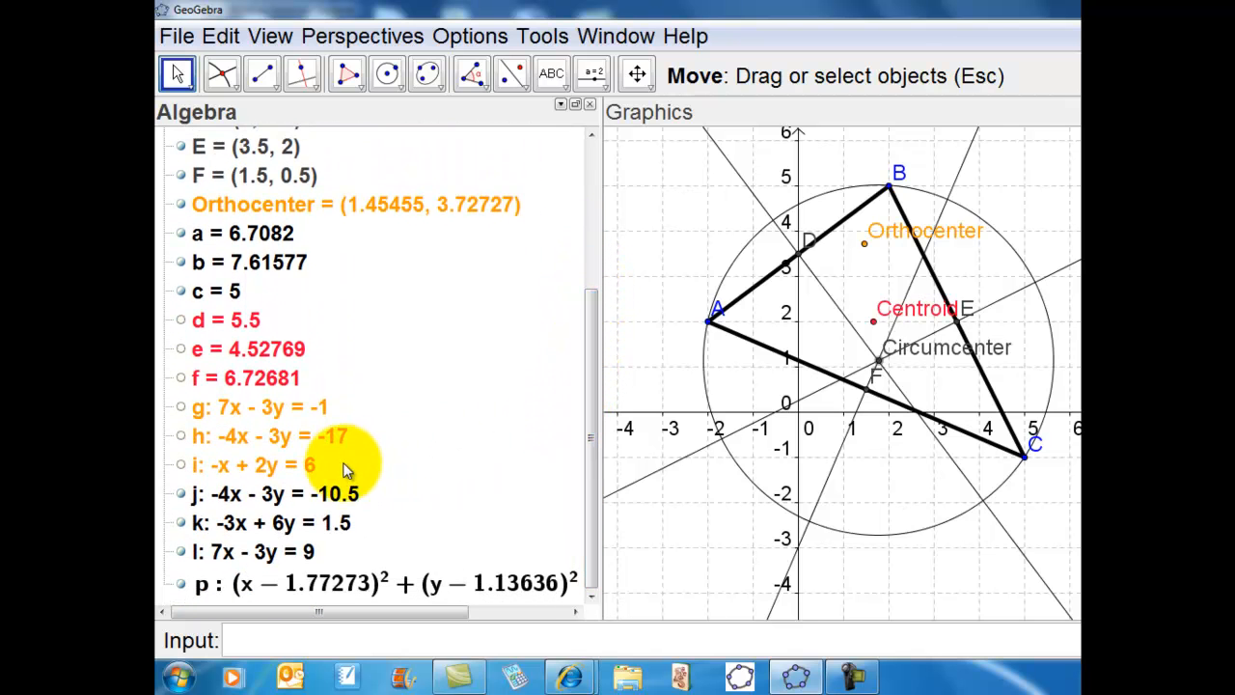
pyautogui.click(294, 502)
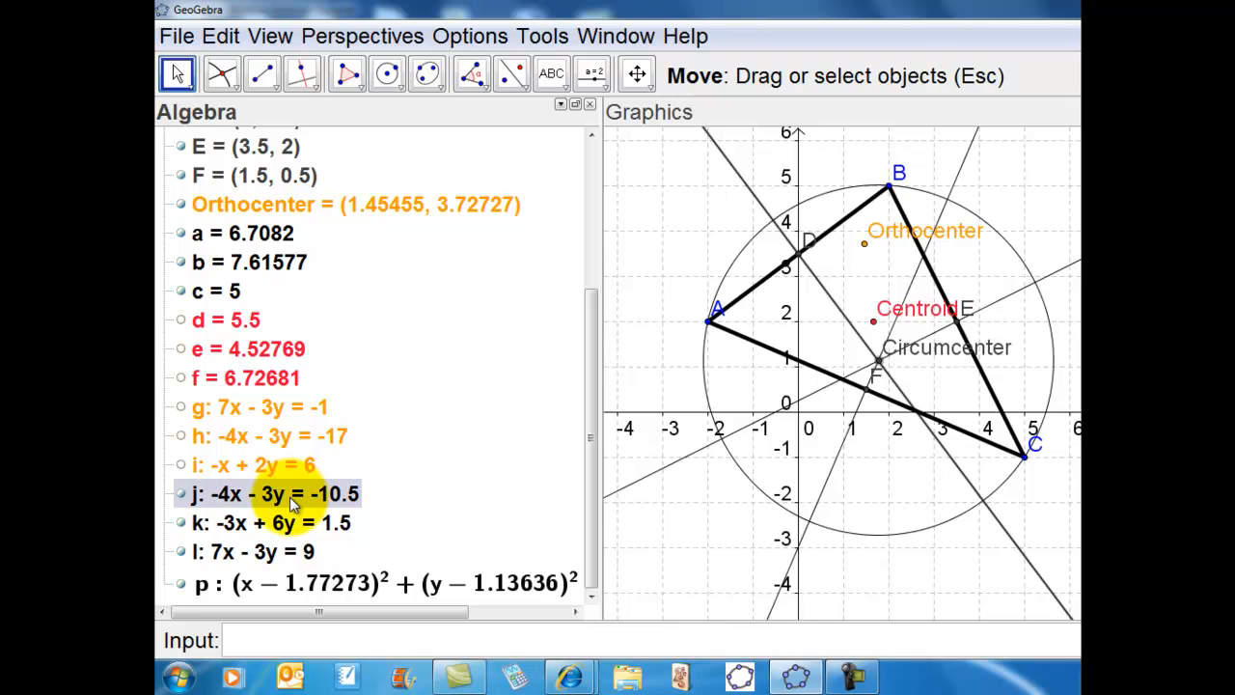
pyautogui.keyDown('ctrl'); pyautogui.click(278, 525); pyautogui.keyUp('ctrl')
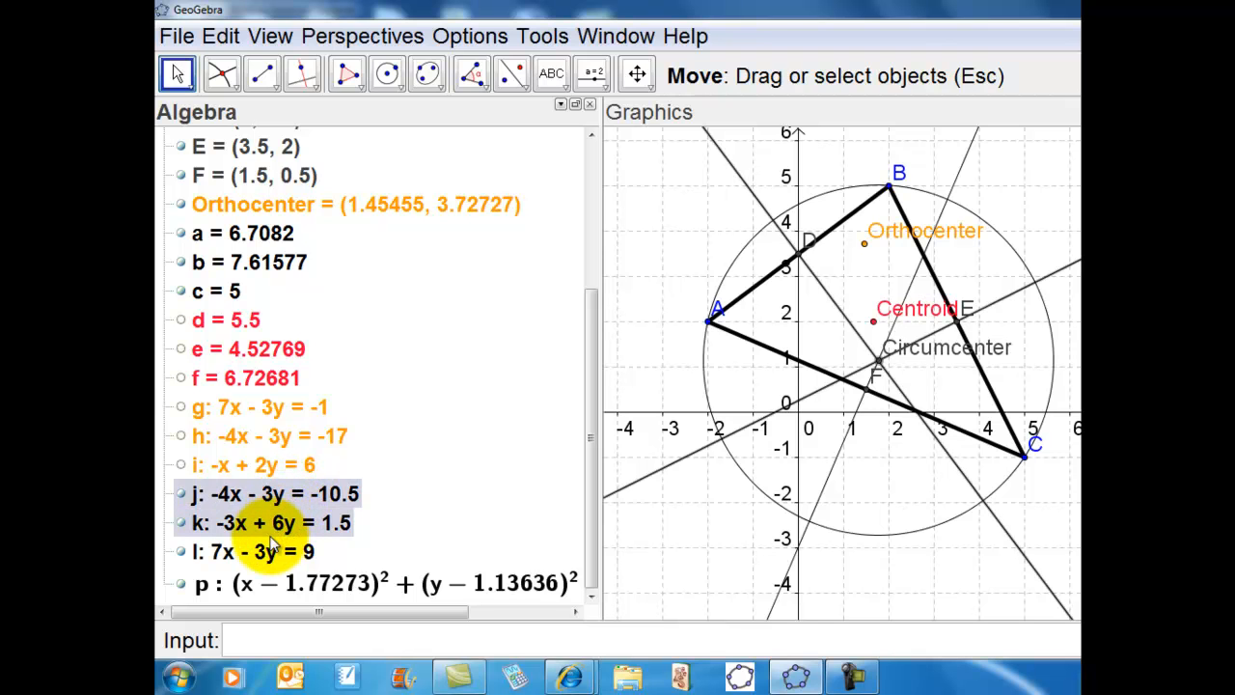
pyautogui.keyDown('ctrl'); pyautogui.click(268, 558); pyautogui.keyUp('ctrl')
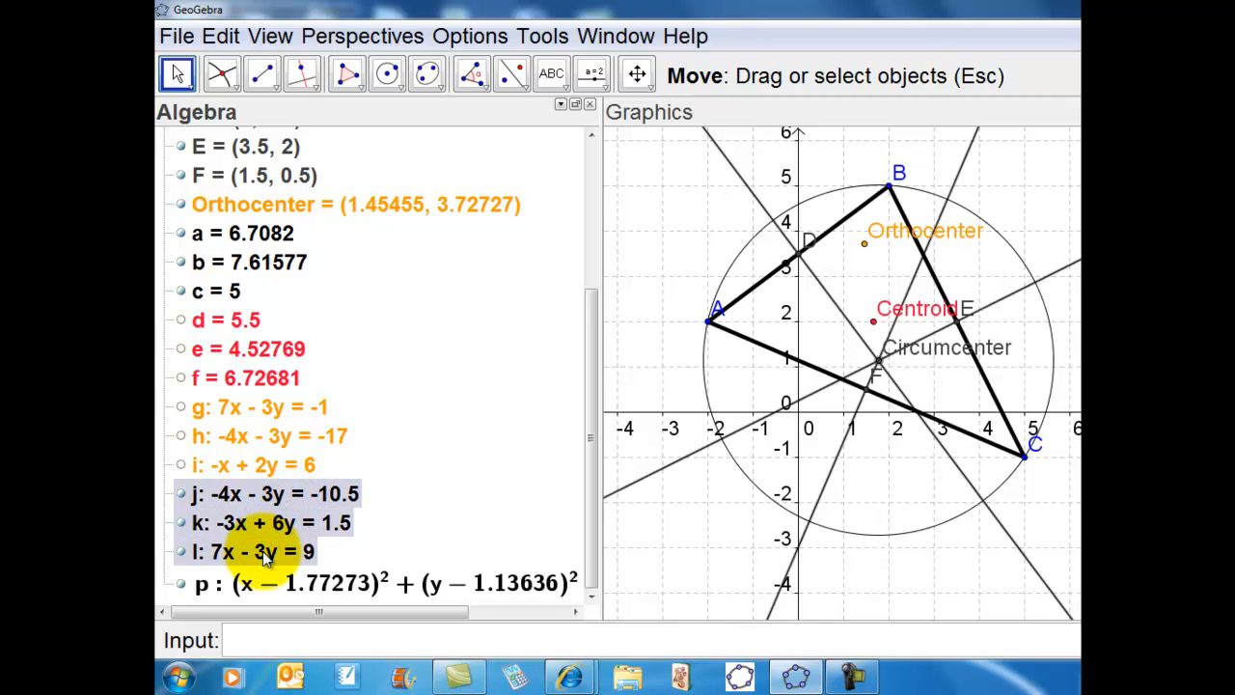
pyautogui.keyDown('ctrl'); pyautogui.click(315, 591); pyautogui.keyUp('ctrl')
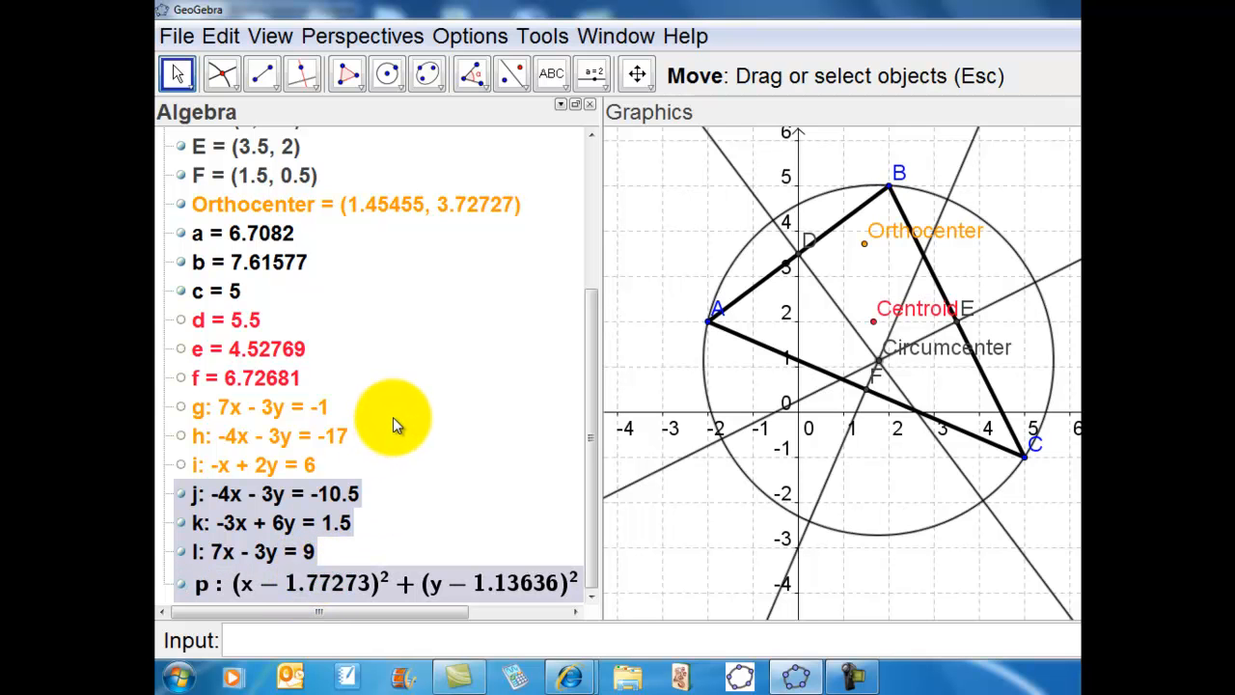
pyautogui.hotkey('ctrl', 'e')
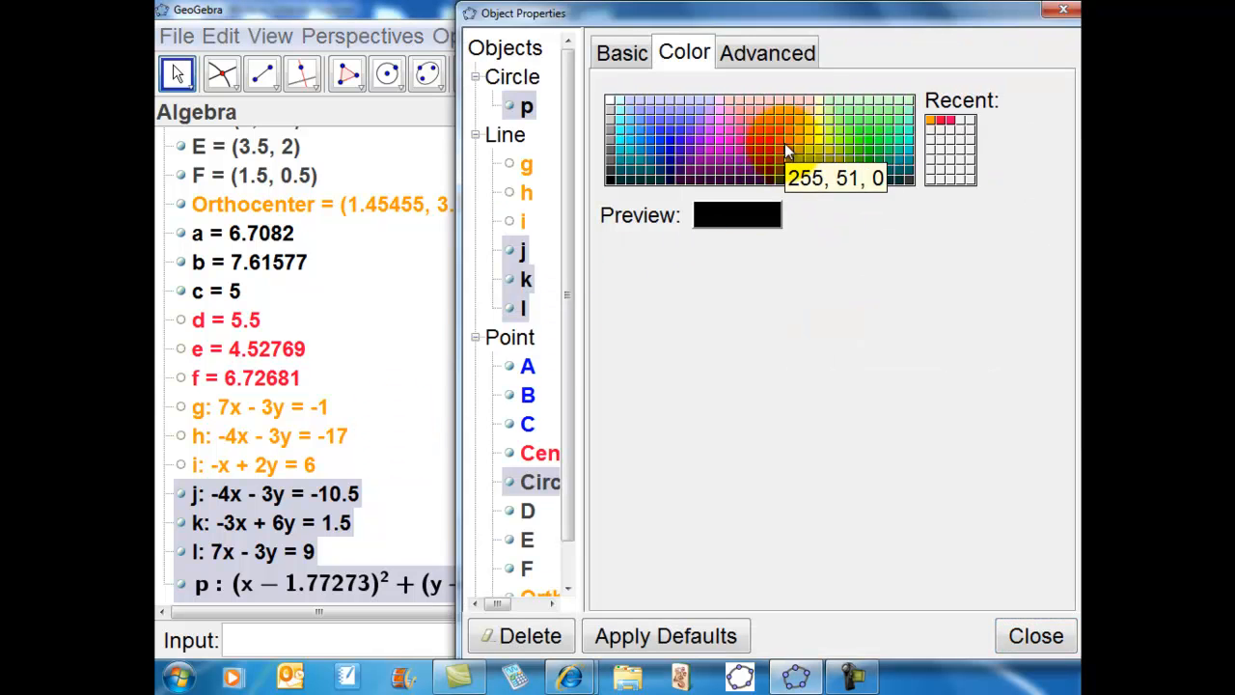
pyautogui.click(864, 155)
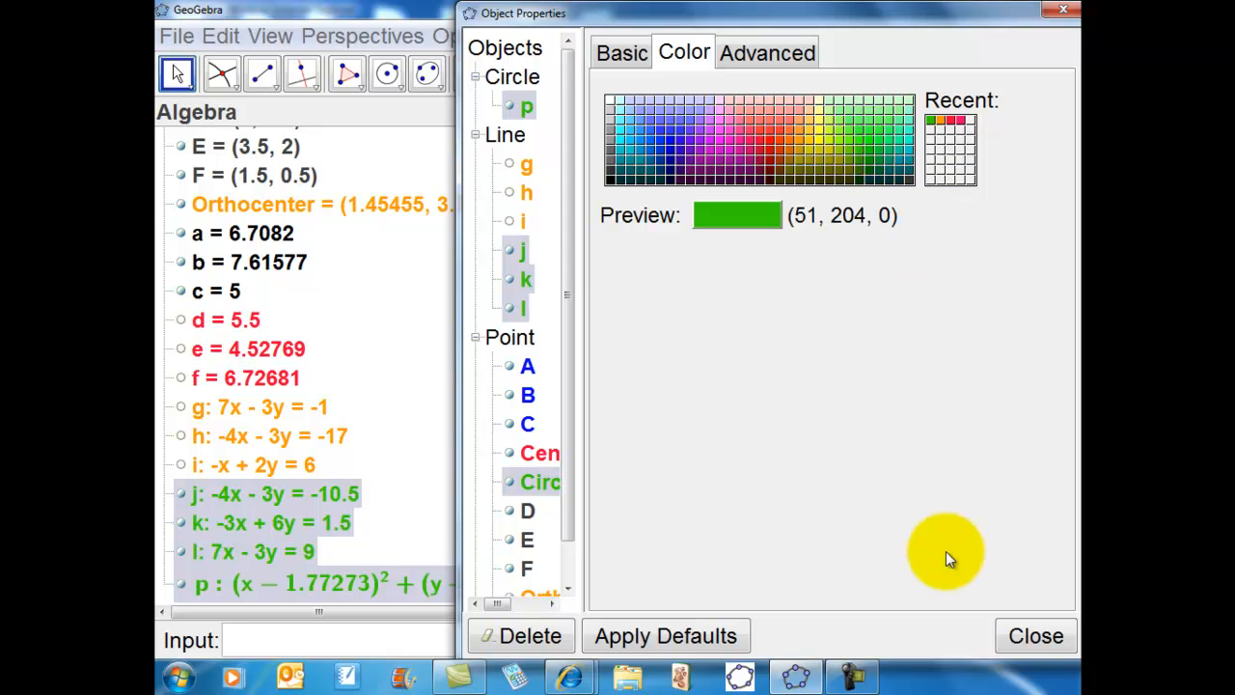
pyautogui.click(1033, 635)
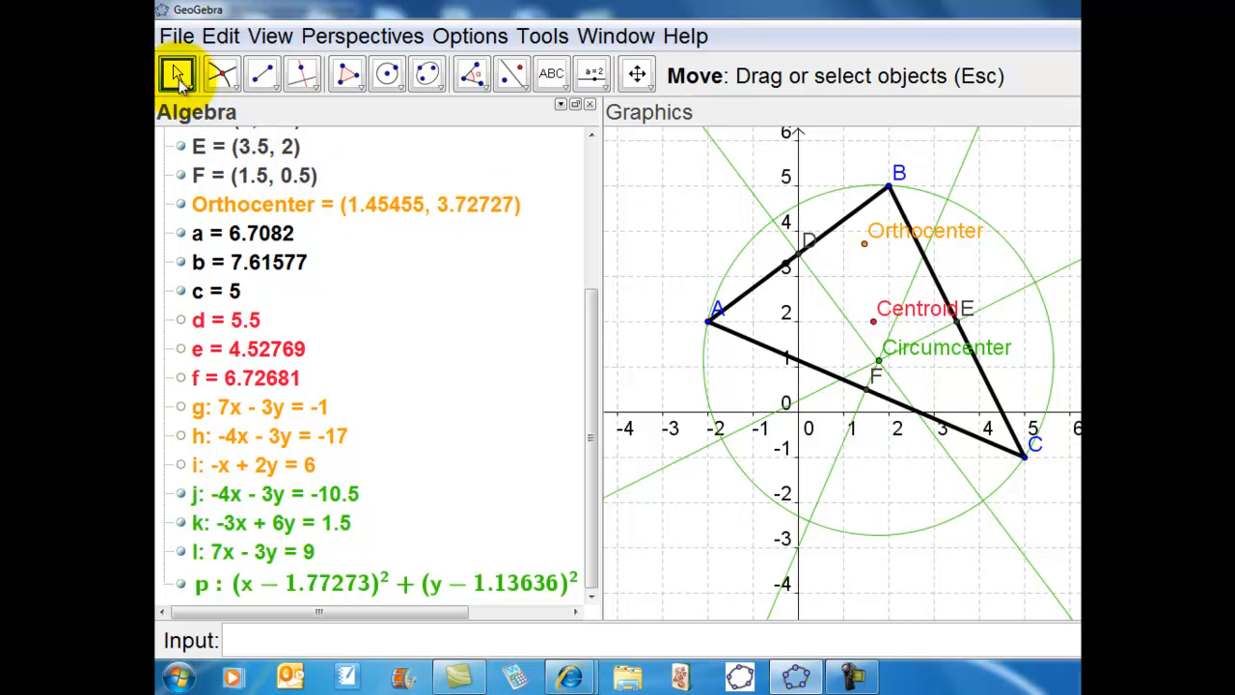
# - Move vertex C around to test the construction and place it at (6, -1)
pyautogui.moveTo(1025, 461); pyautogui.dragTo(1031, 305)
pyautogui.moveTo(1029, 322); pyautogui.dragTo(1074, 461)
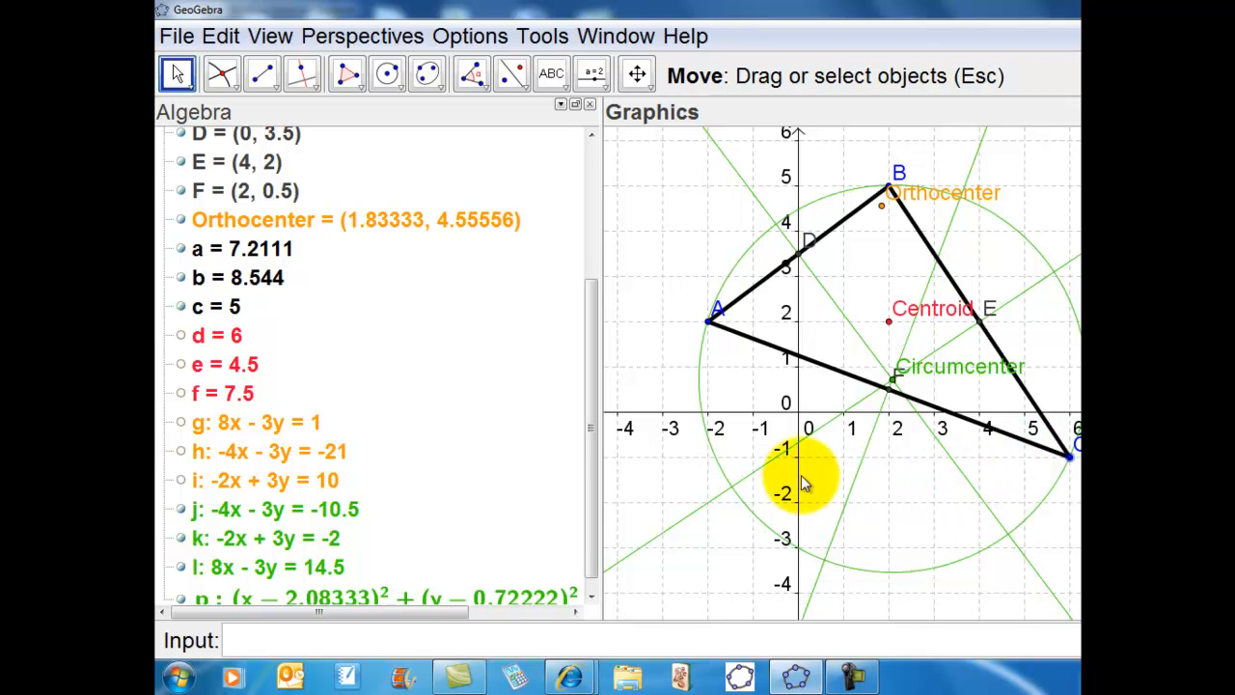
# - Hide perpendicular bisectors j, k and l and circle p, leaving the Circumcenter point shown
pyautogui.scroll(-1, 590, 395)
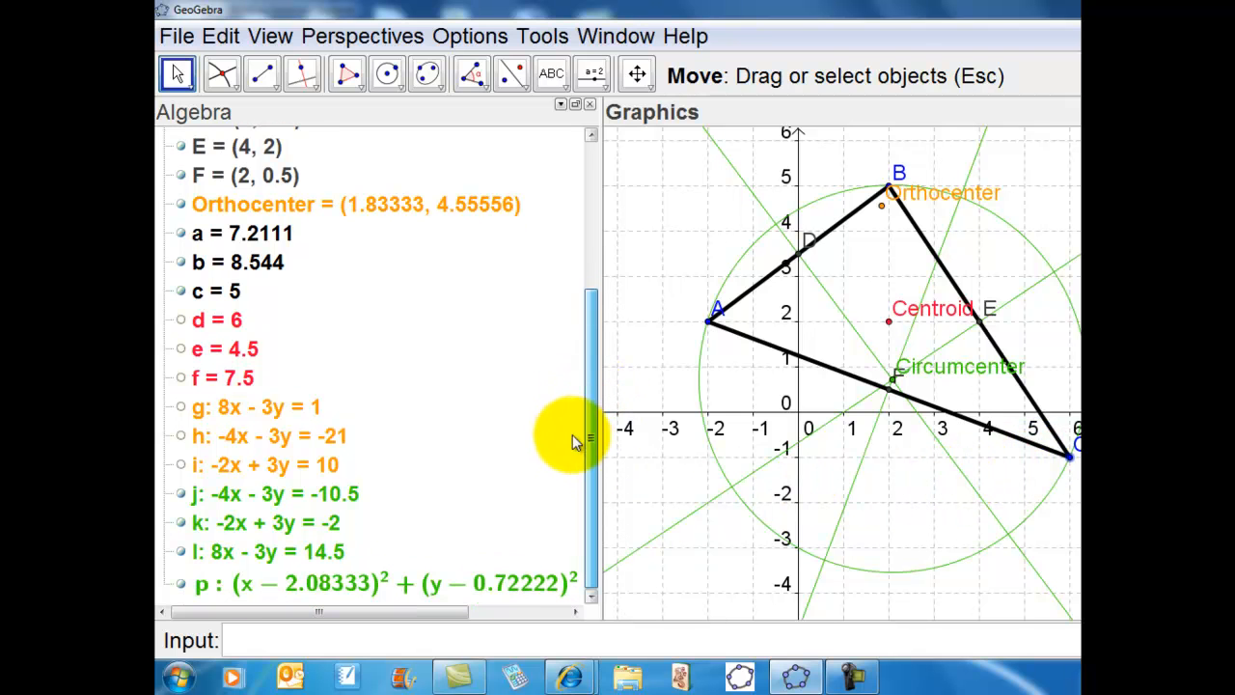
pyautogui.click(187, 503)
pyautogui.click(183, 496)
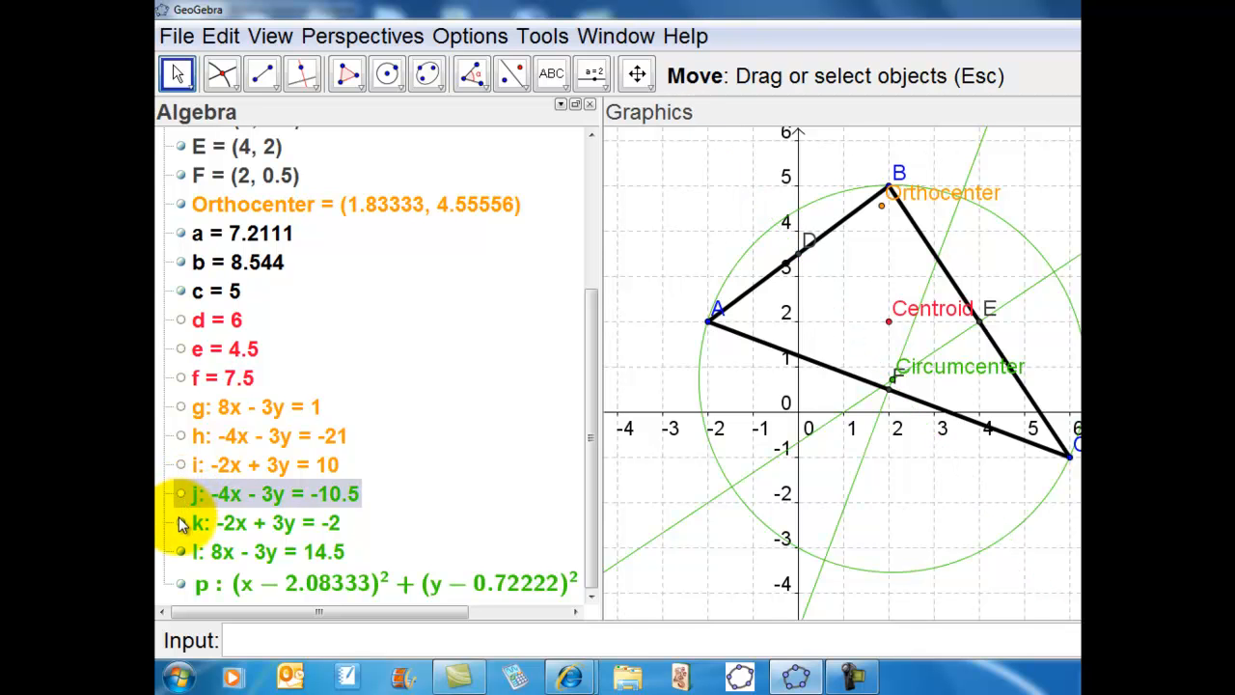
pyautogui.click(181, 522)
pyautogui.click(183, 551)
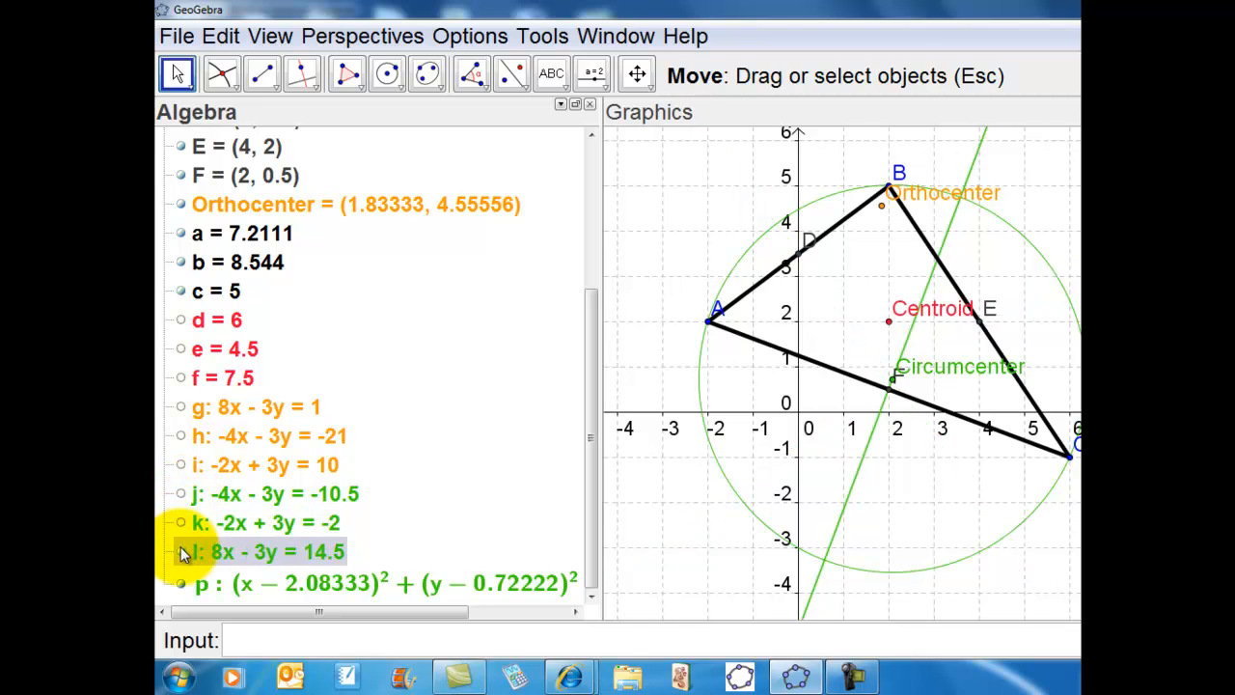
pyautogui.click(181, 552)
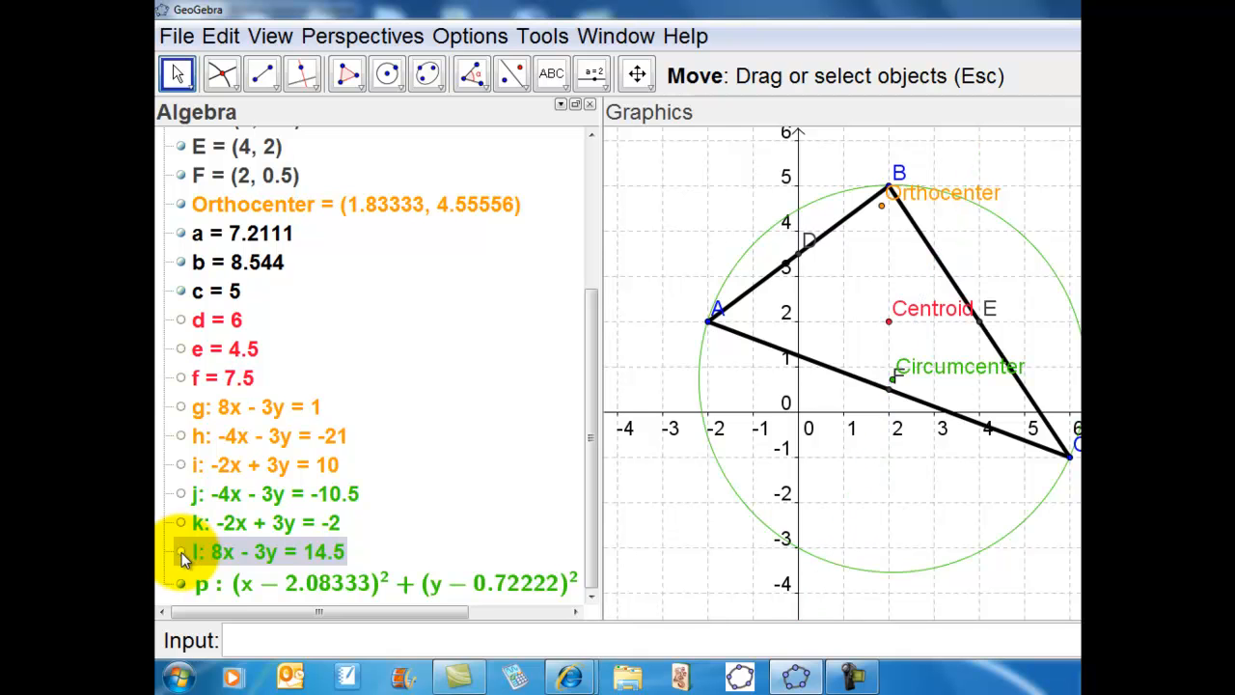
pyautogui.click(180, 584)
pyautogui.click(181, 584)
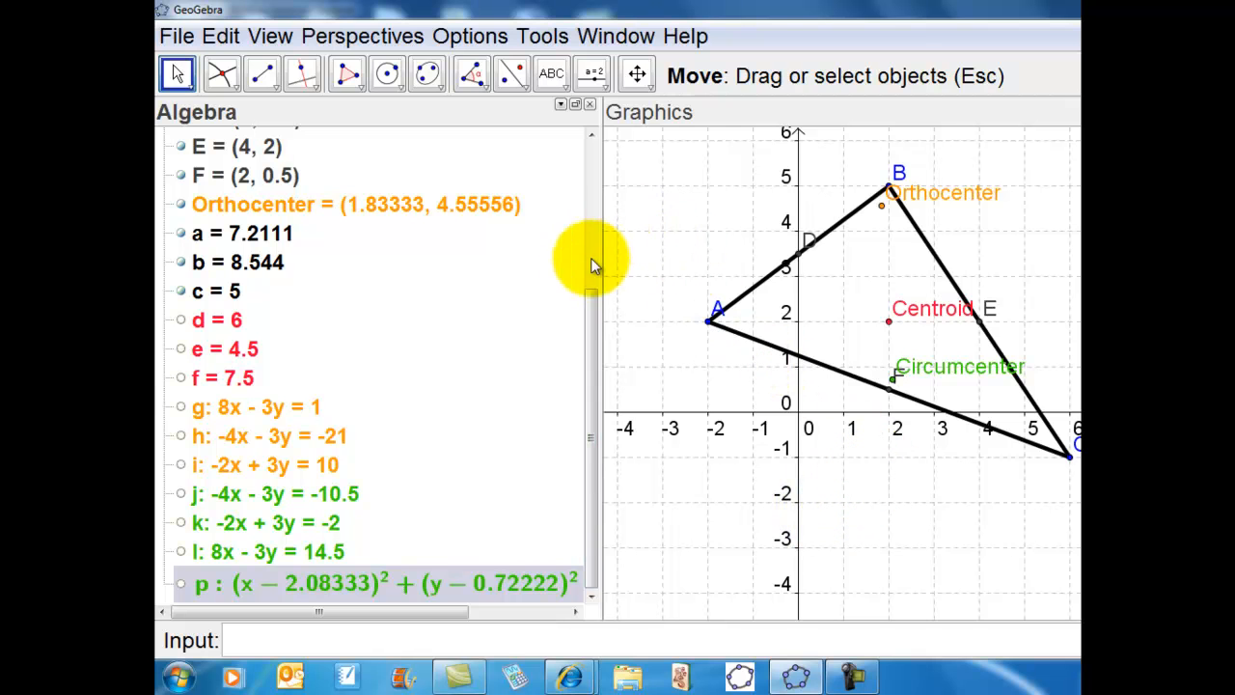
pyautogui.click(651, 165)
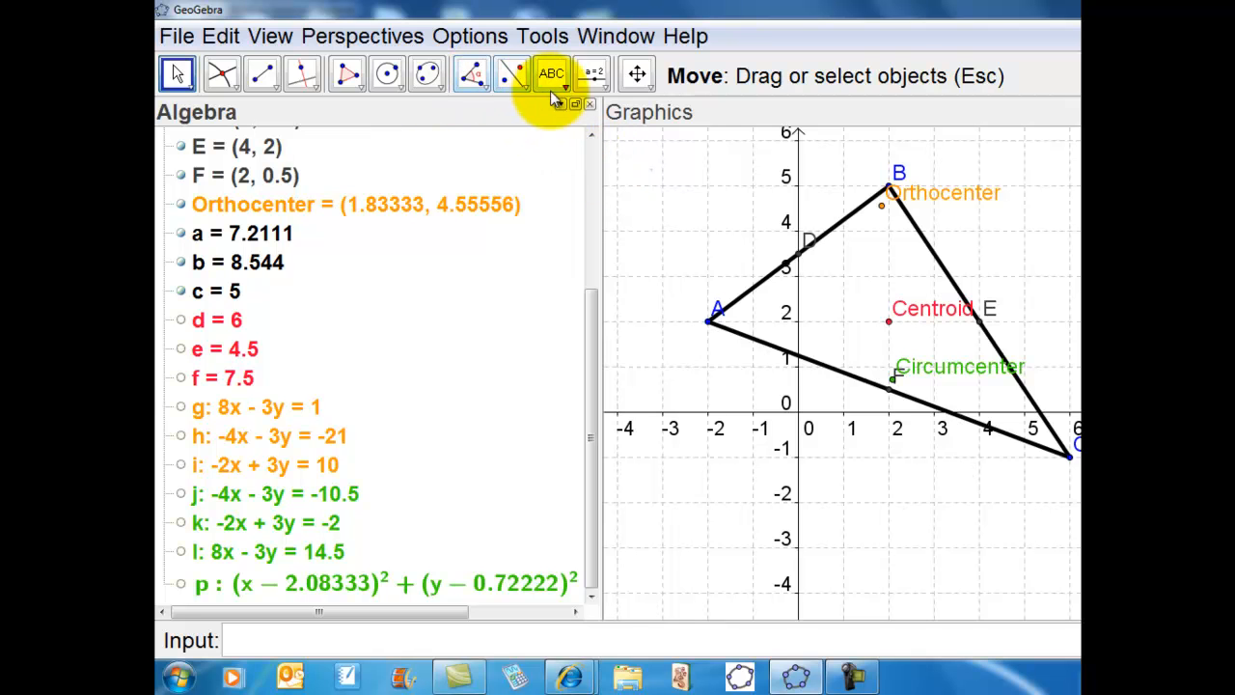
# - Construct the angle bisector at vertex A using points D, A and F
pyautogui.click(316, 90)
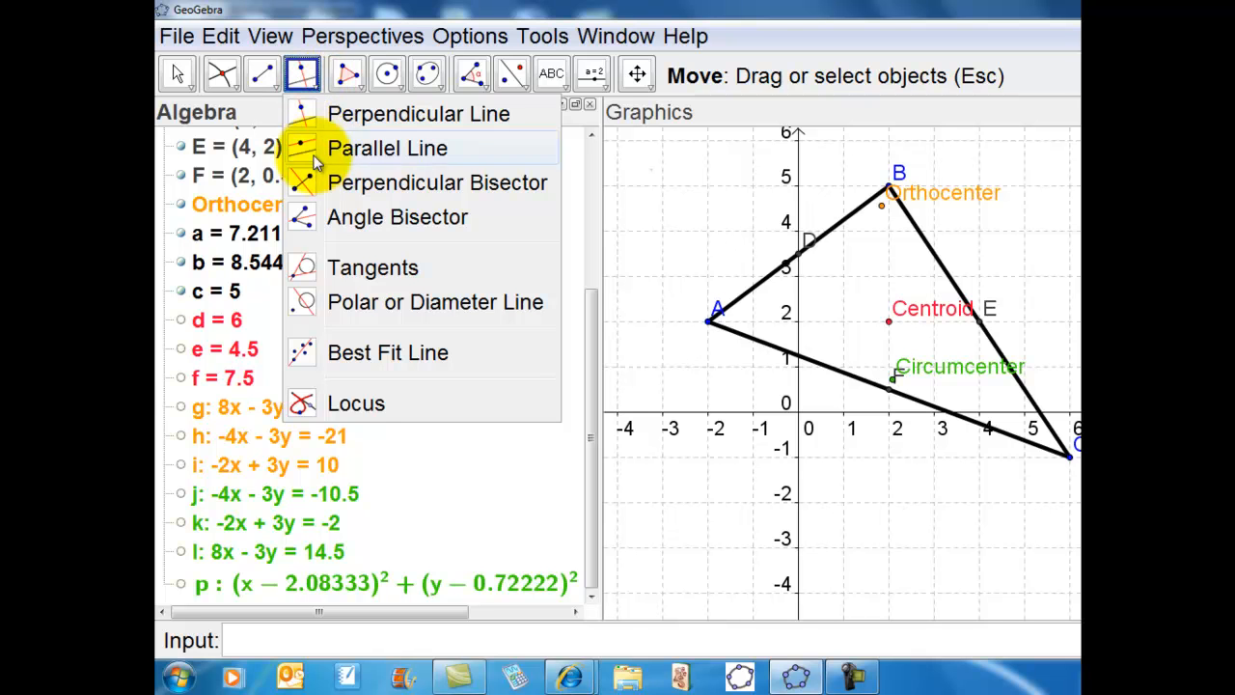
pyautogui.click(397, 218)
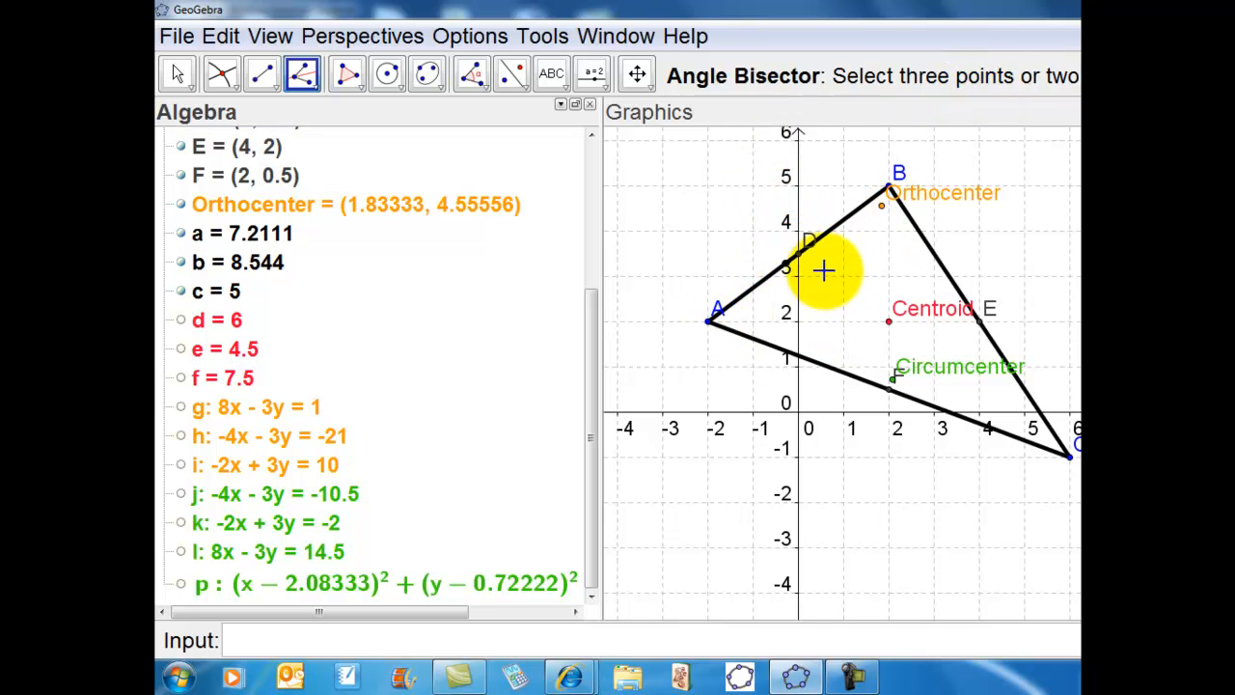
pyautogui.click(799, 255)
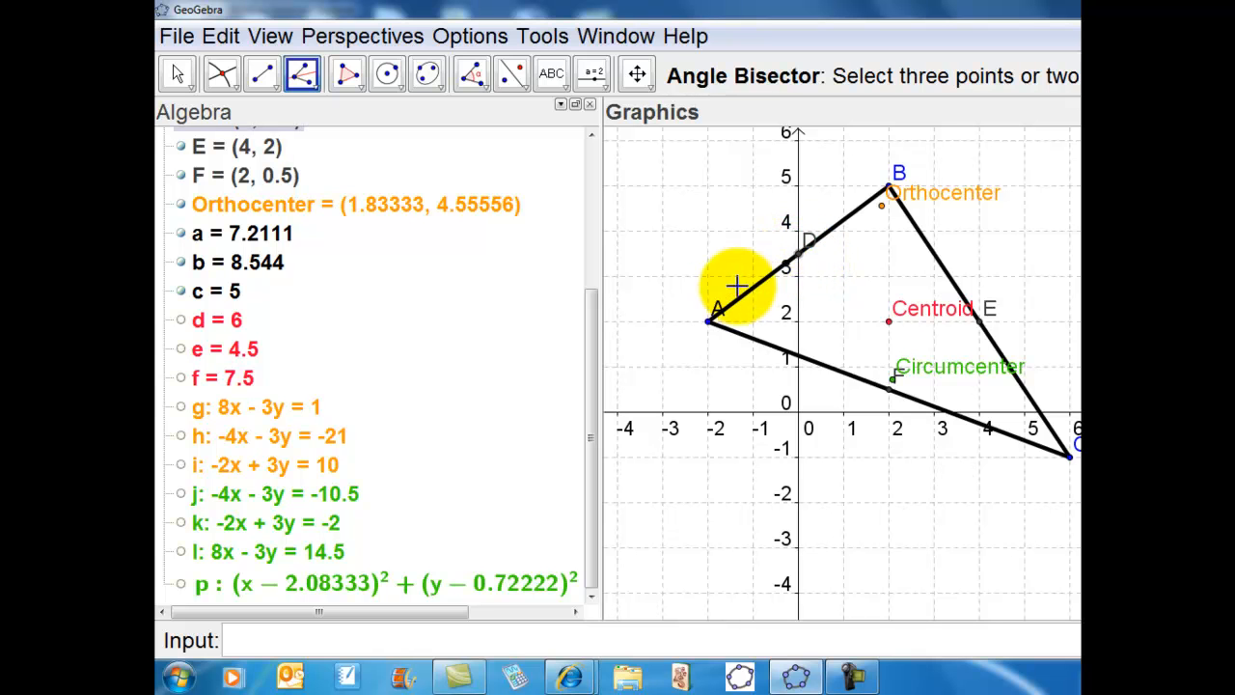
pyautogui.click(709, 321)
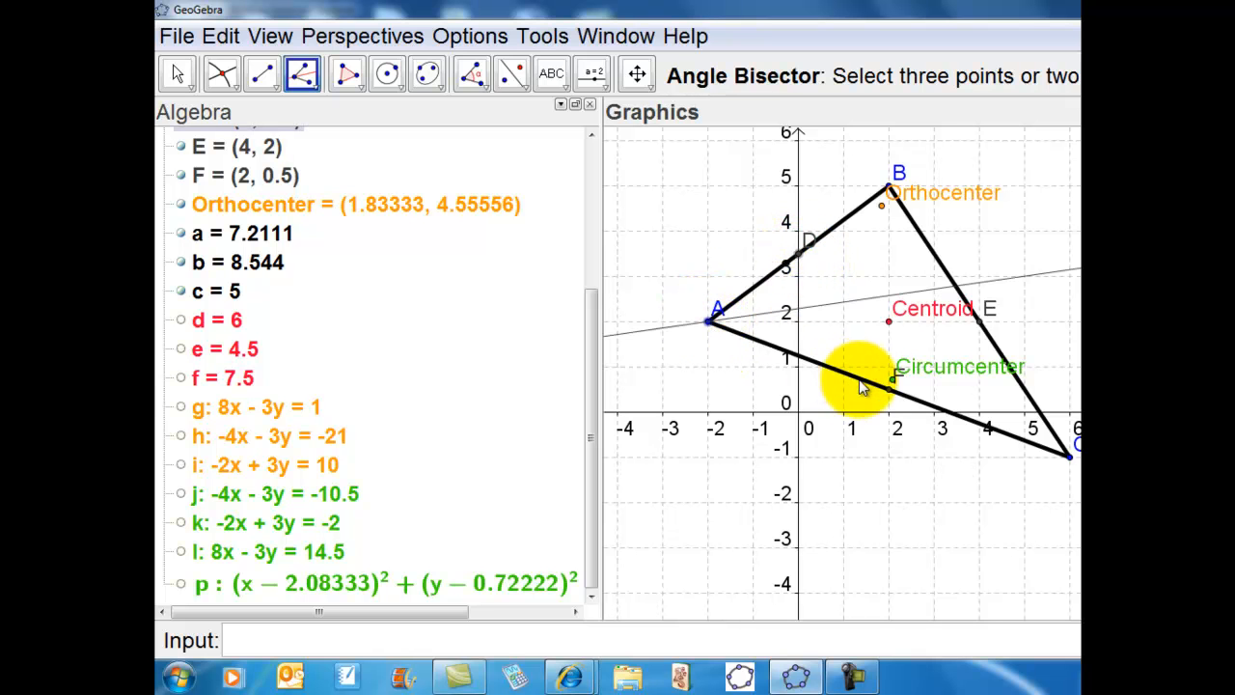
pyautogui.click(887, 390)
pyautogui.click(887, 389)
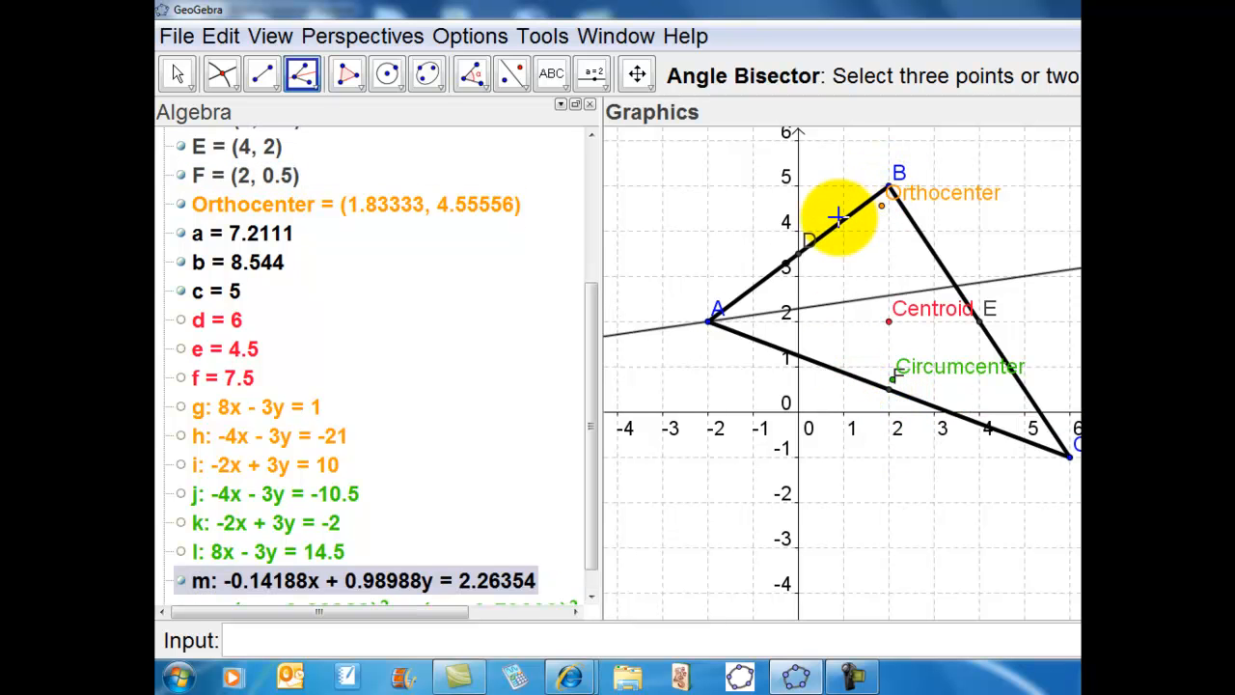
# - Construct the angle bisectors at vertex B, using D, B and E, and at vertex C, using E, C and F
pyautogui.click(892, 189)
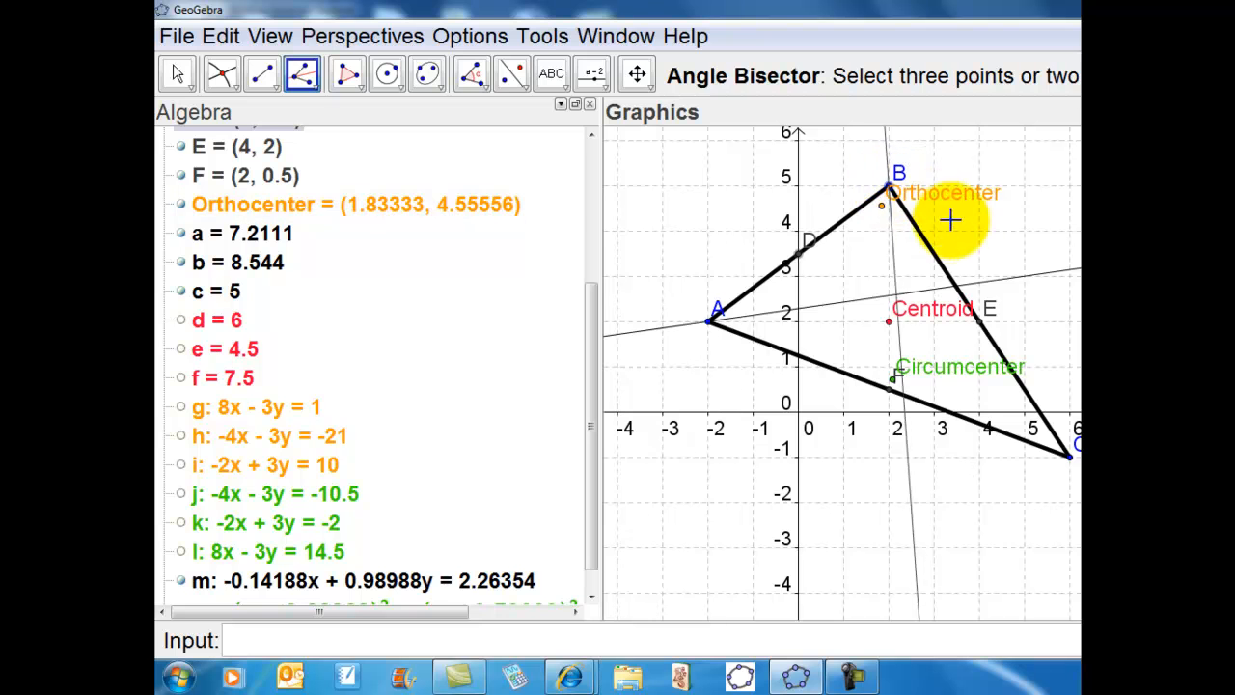
pyautogui.click(982, 326)
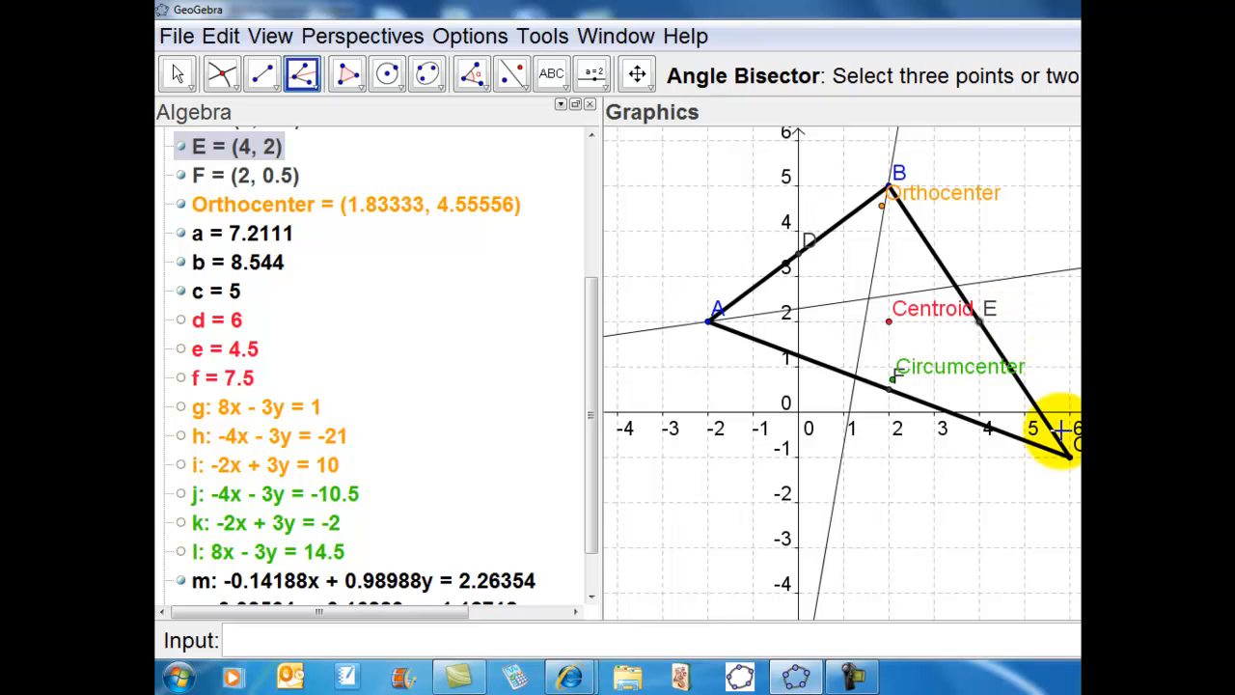
pyautogui.click(1073, 461)
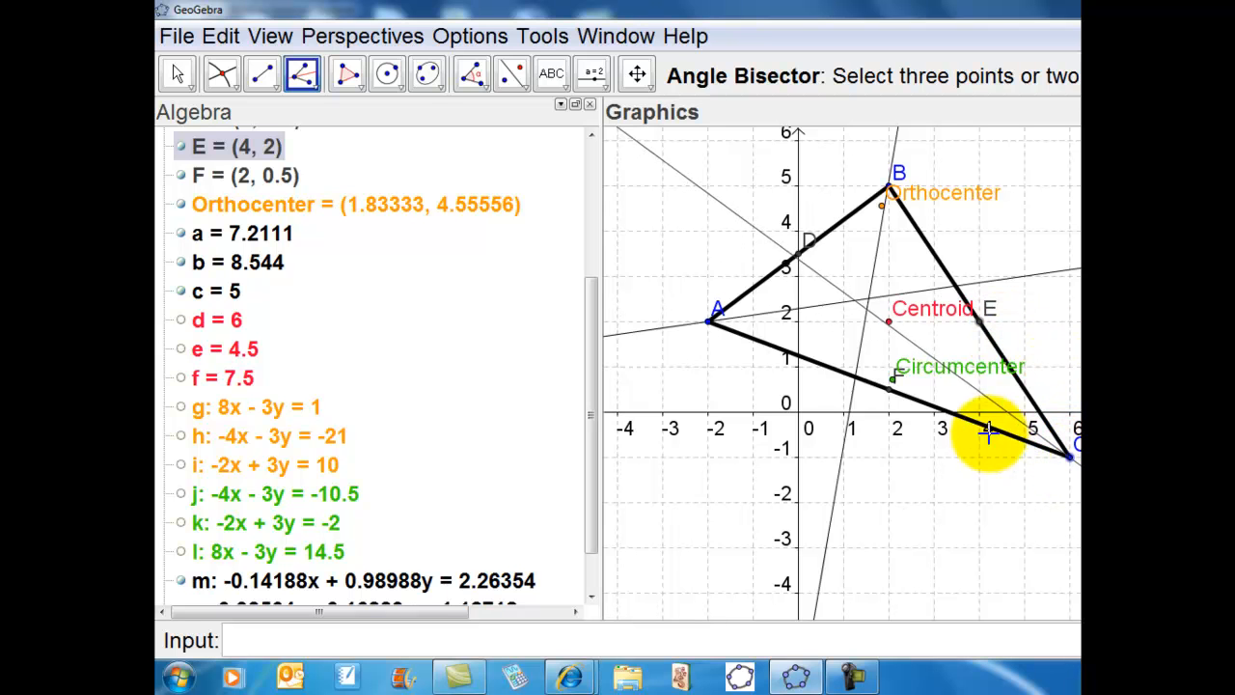
pyautogui.click(896, 403)
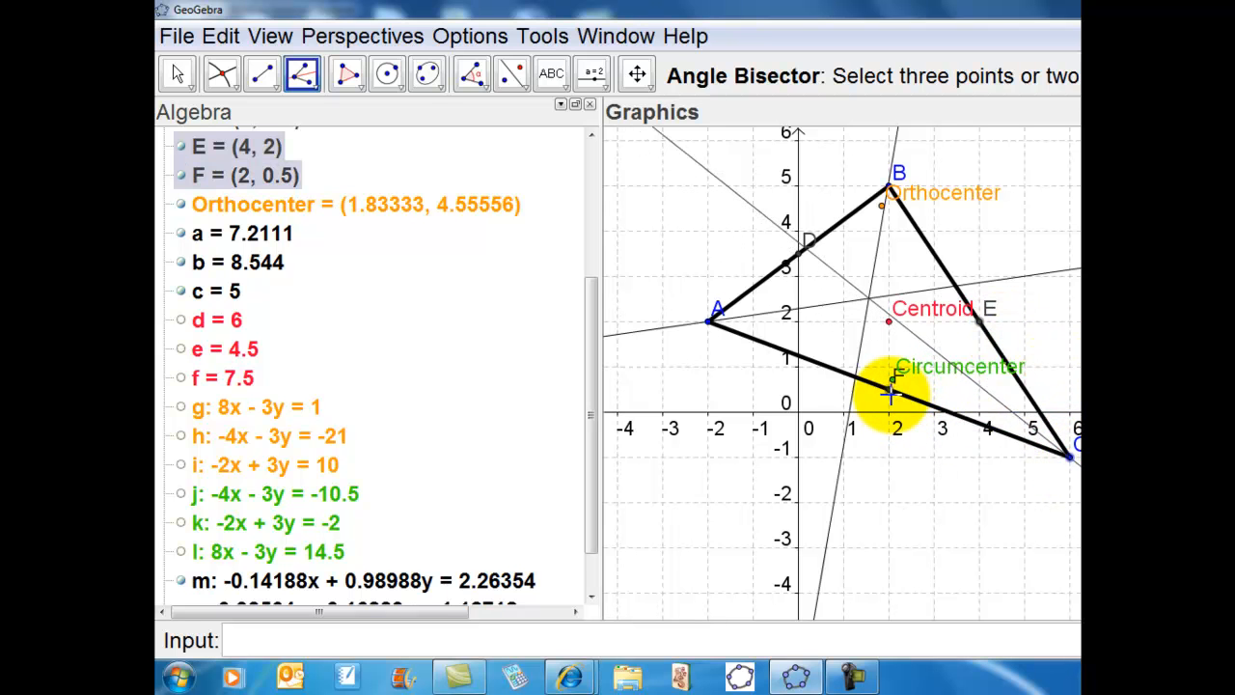
pyautogui.click(893, 400)
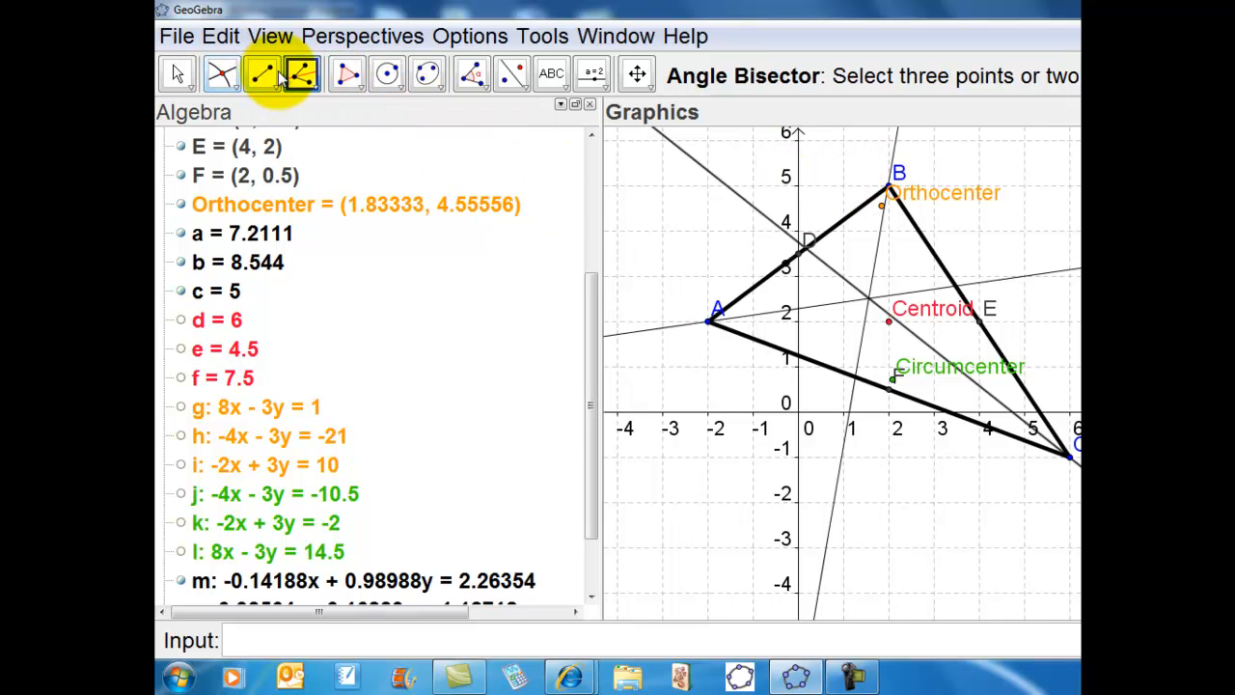
pyautogui.click(224, 74)
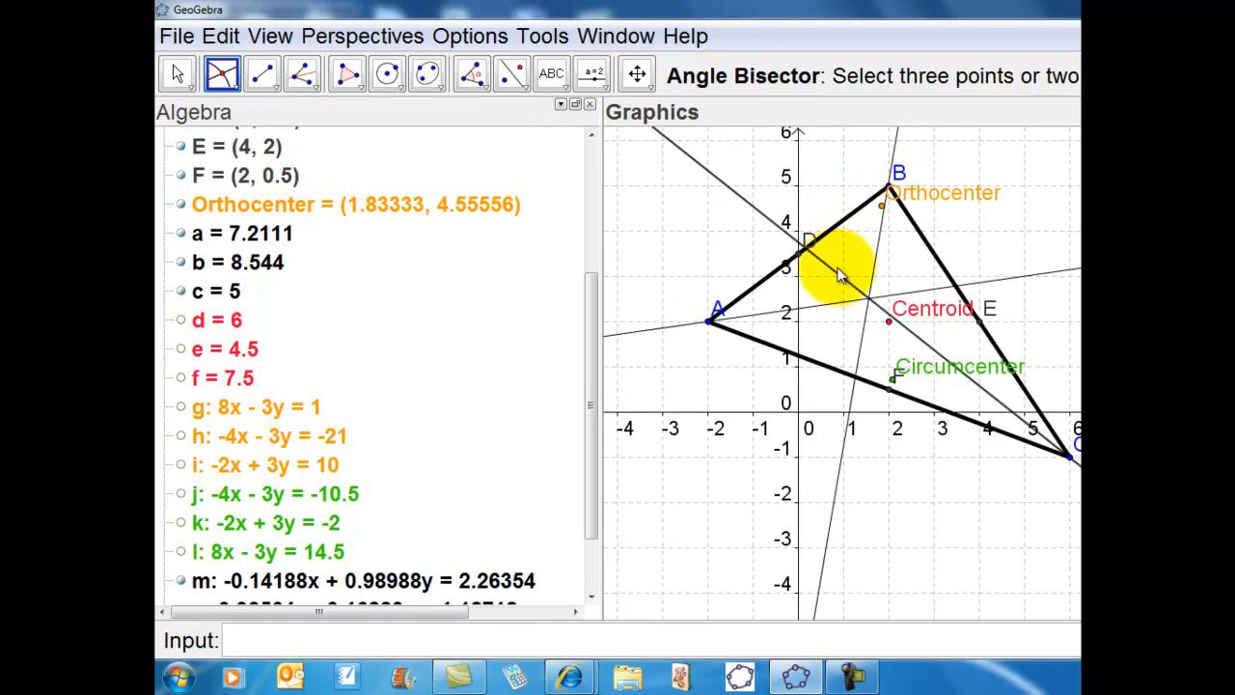
pyautogui.click(833, 271)
pyautogui.click(876, 263)
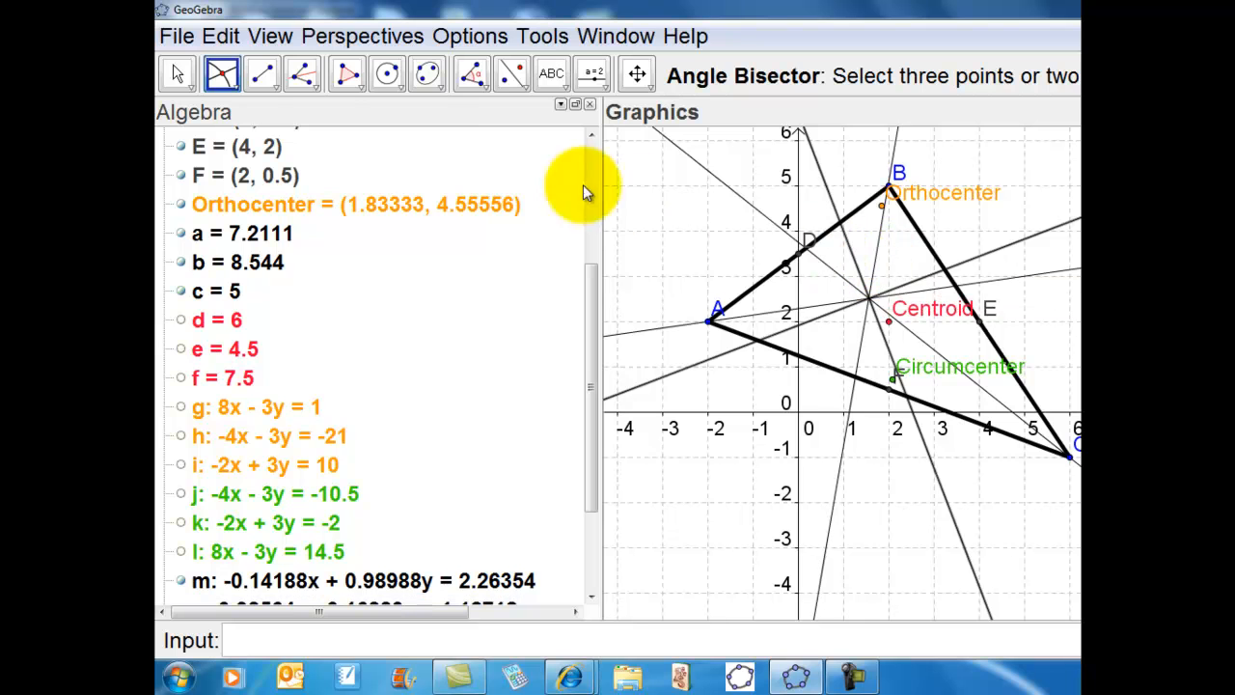
pyautogui.click(220, 34)
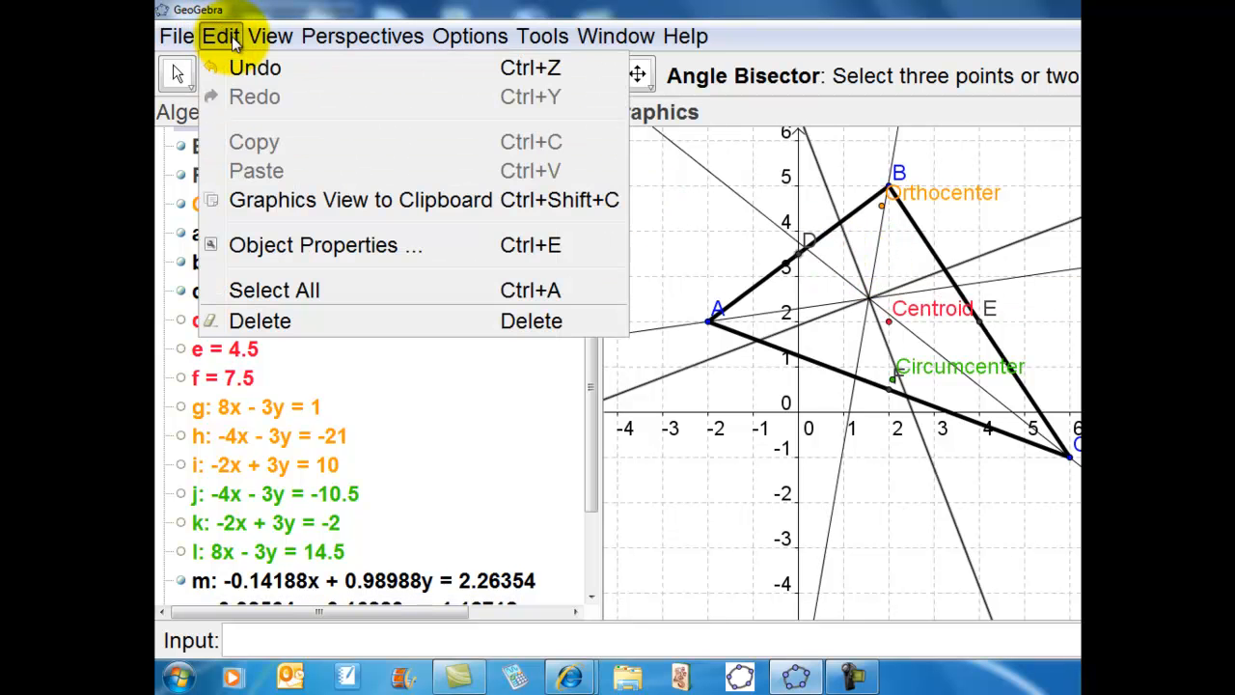
pyautogui.click(242, 67)
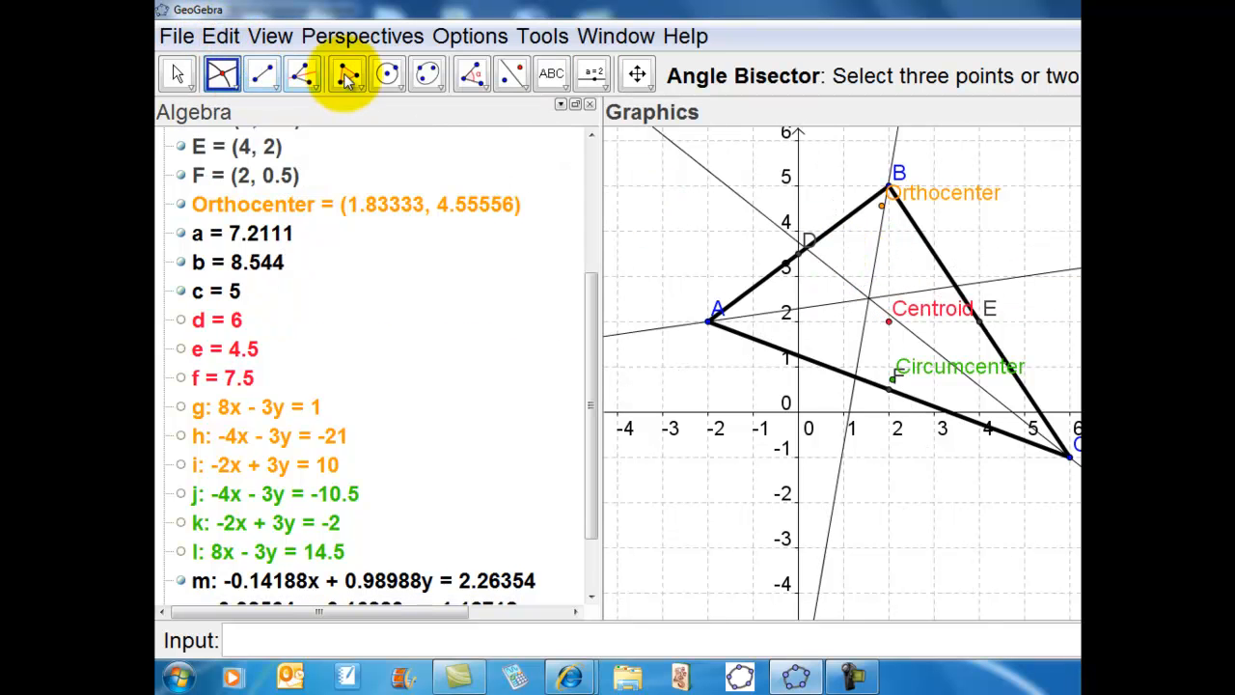
# - Create the intersection point of the angle bisectors from B and C and rename it Incenter
pyautogui.click(223, 76)
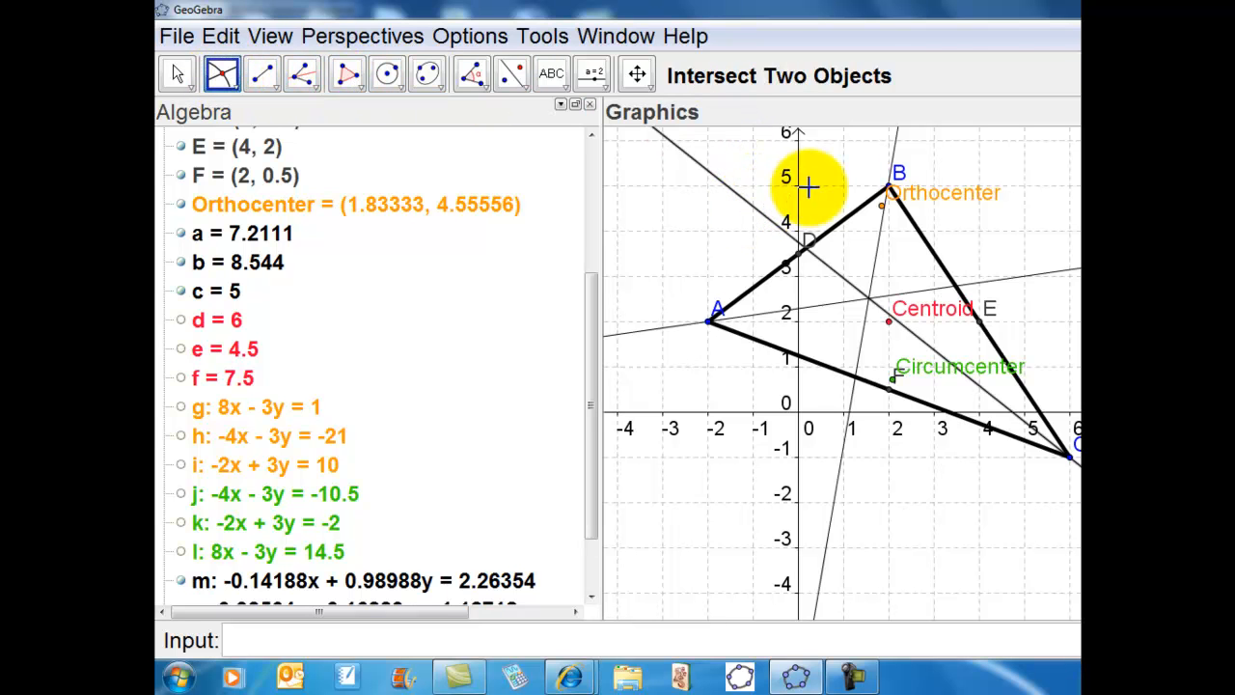
pyautogui.click(897, 144)
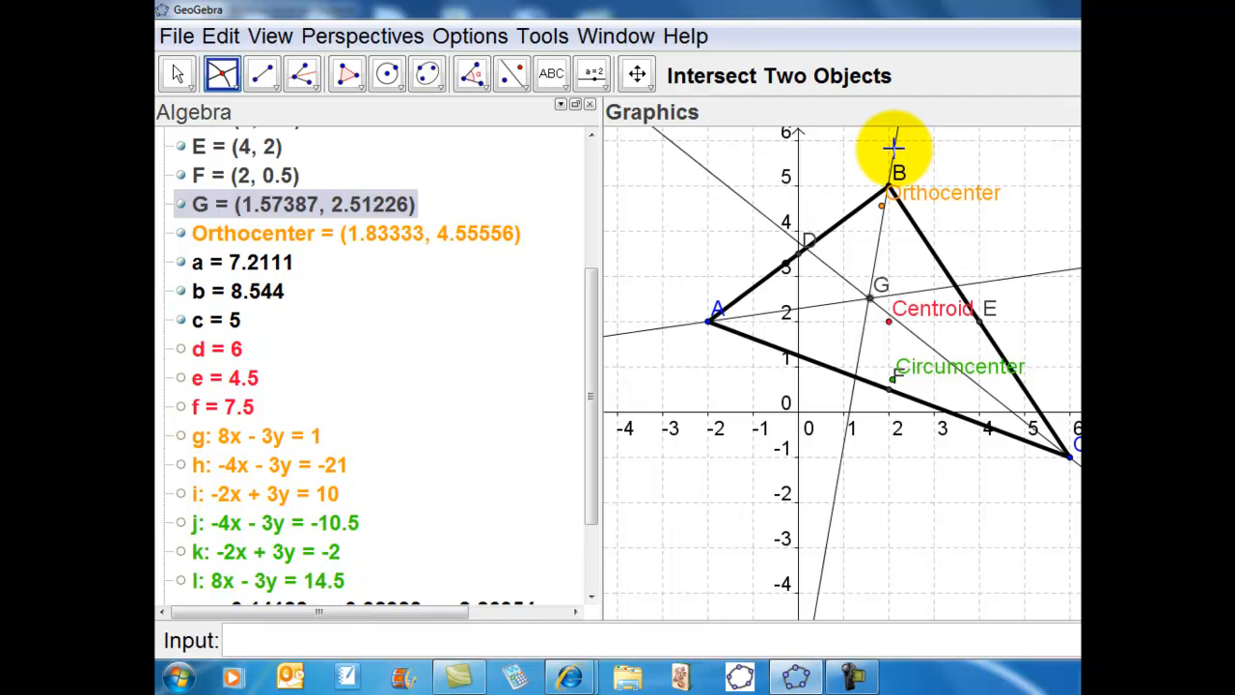
pyautogui.rightClick(386, 202)
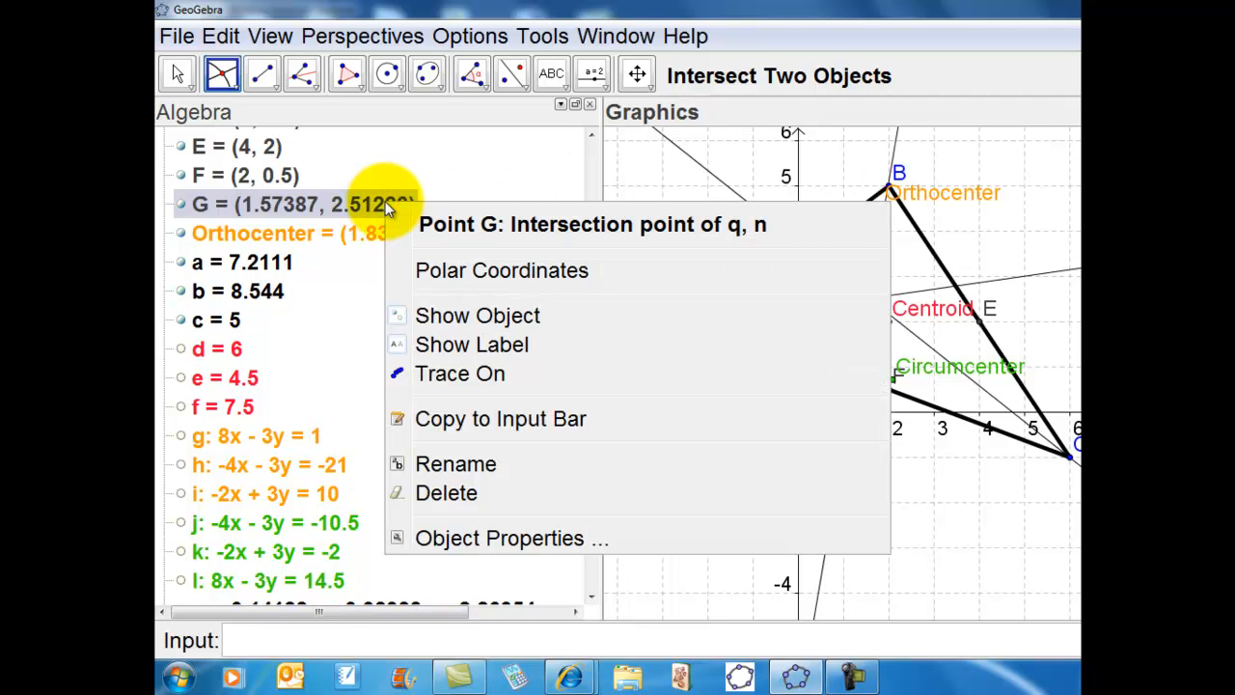
pyautogui.click(436, 466)
pyautogui.write('Incenter')
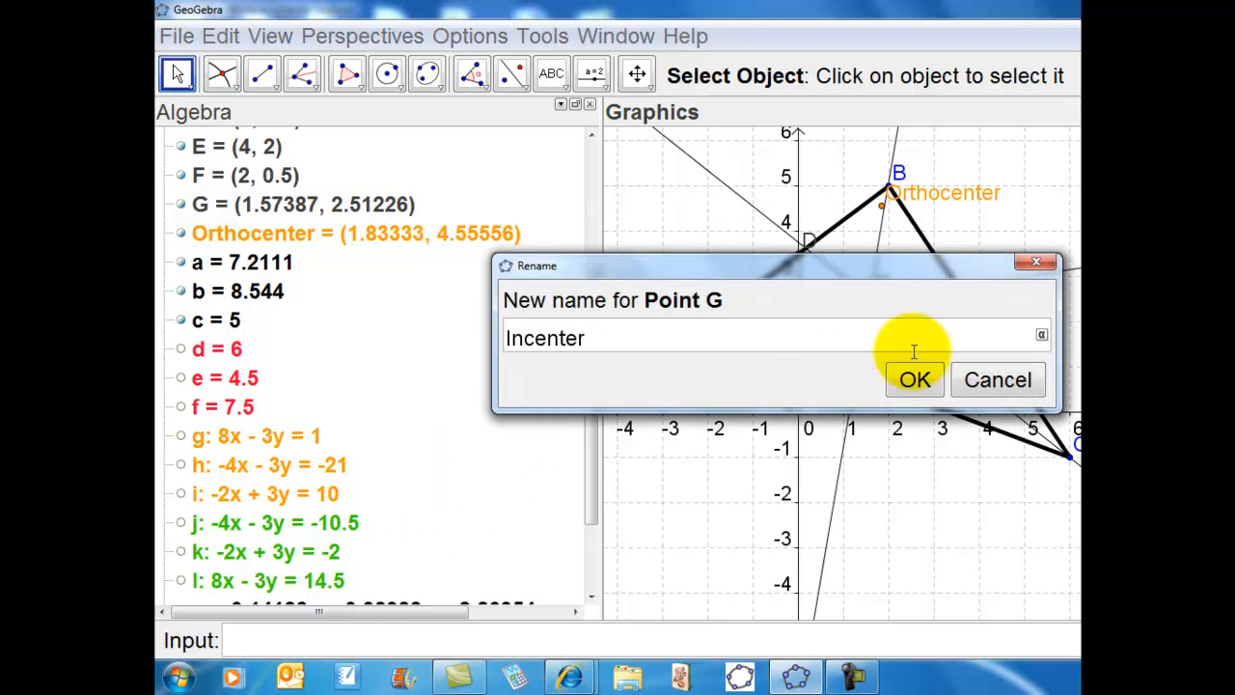
pyautogui.click(917, 380)
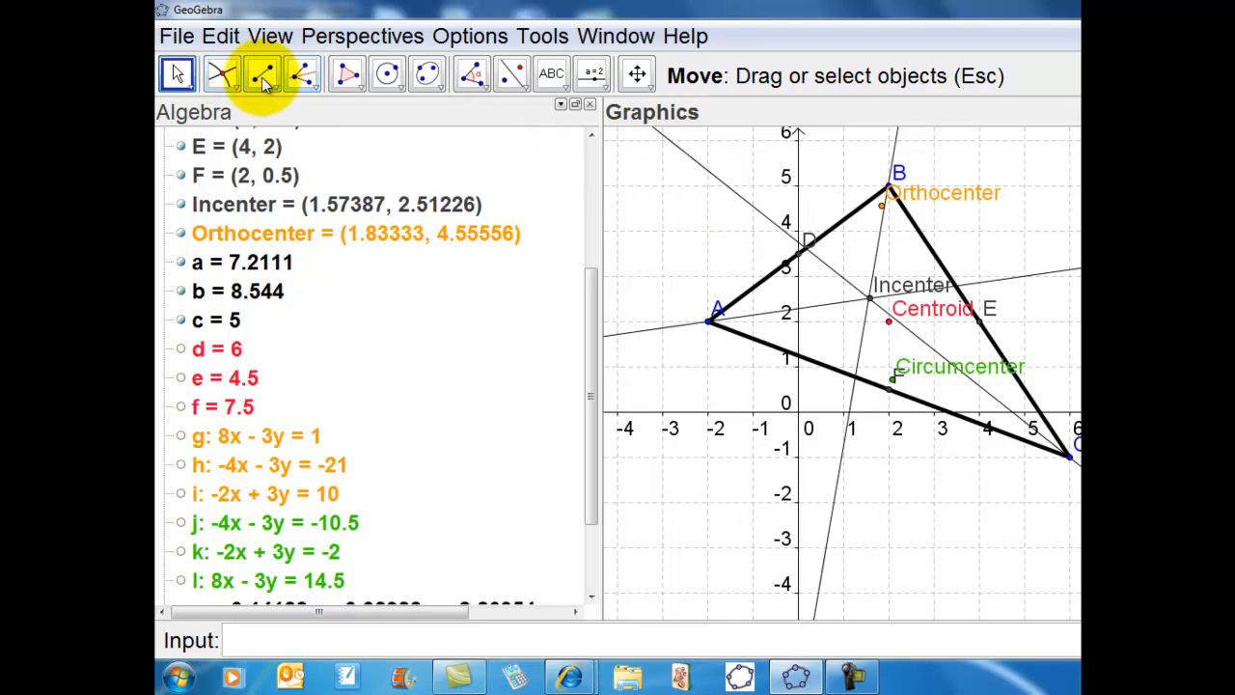
# - Construct a line through the Incenter perpendicular to side BC
pyautogui.click(221, 75)
pyautogui.click(262, 75)
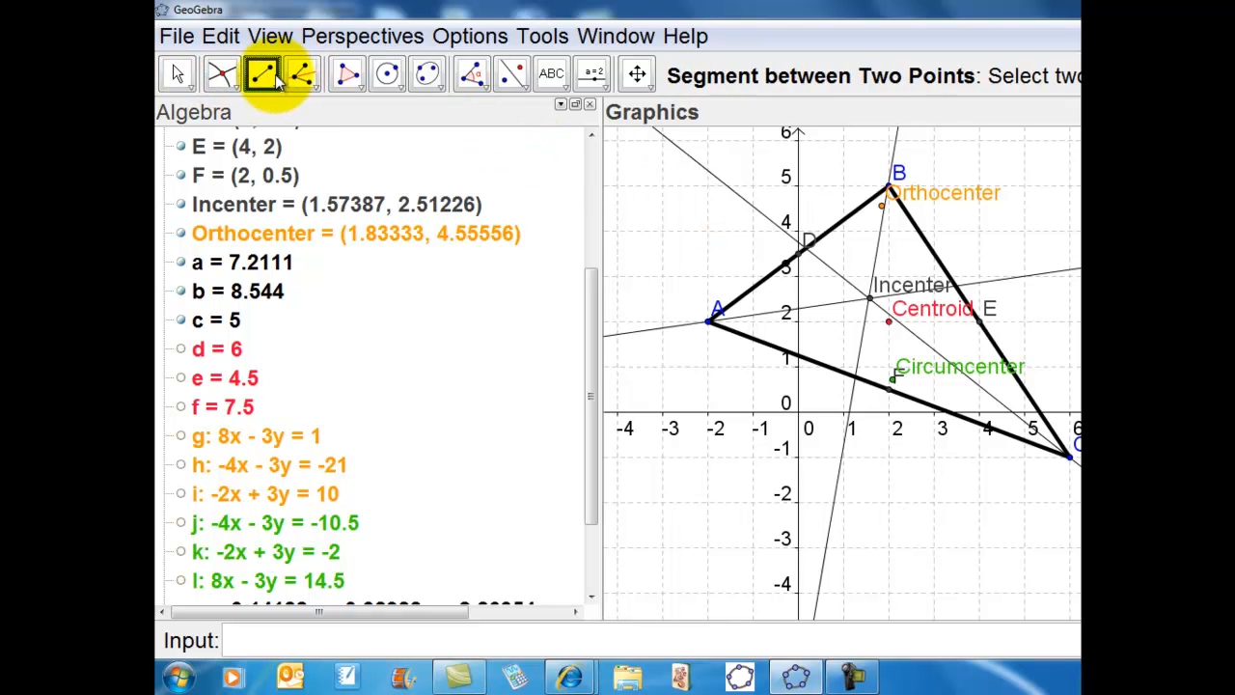
pyautogui.click(221, 74)
pyautogui.click(302, 74)
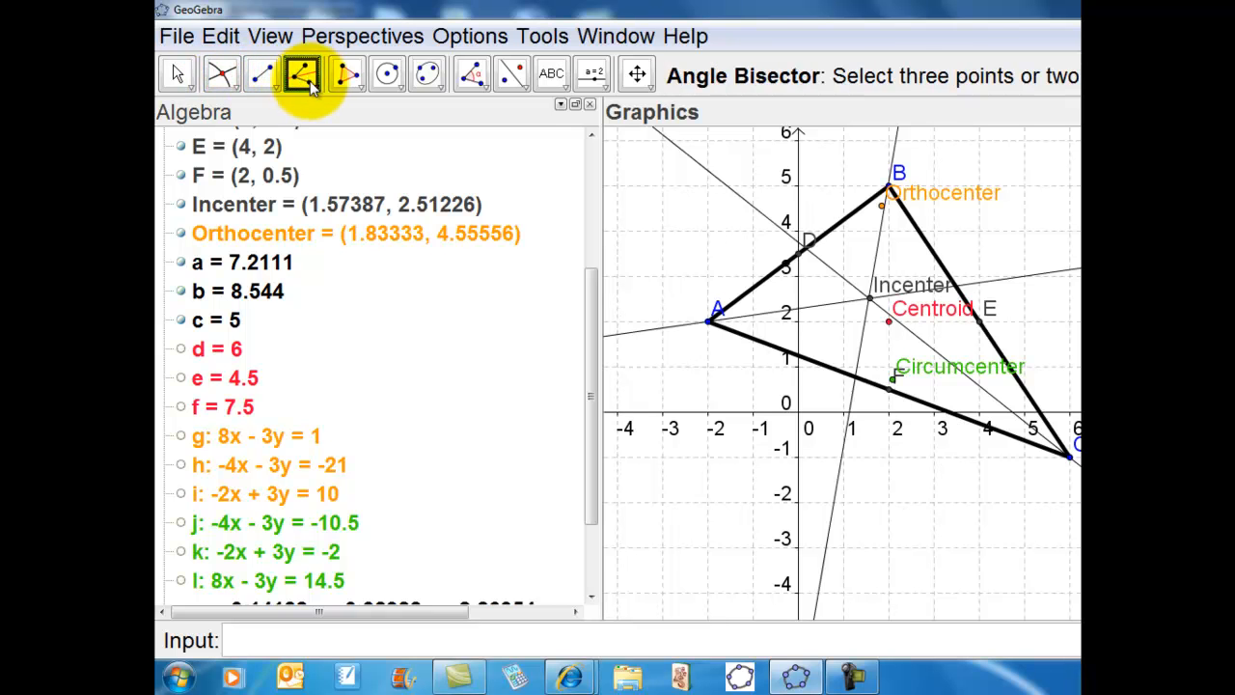
pyautogui.click(307, 82)
pyautogui.click(304, 114)
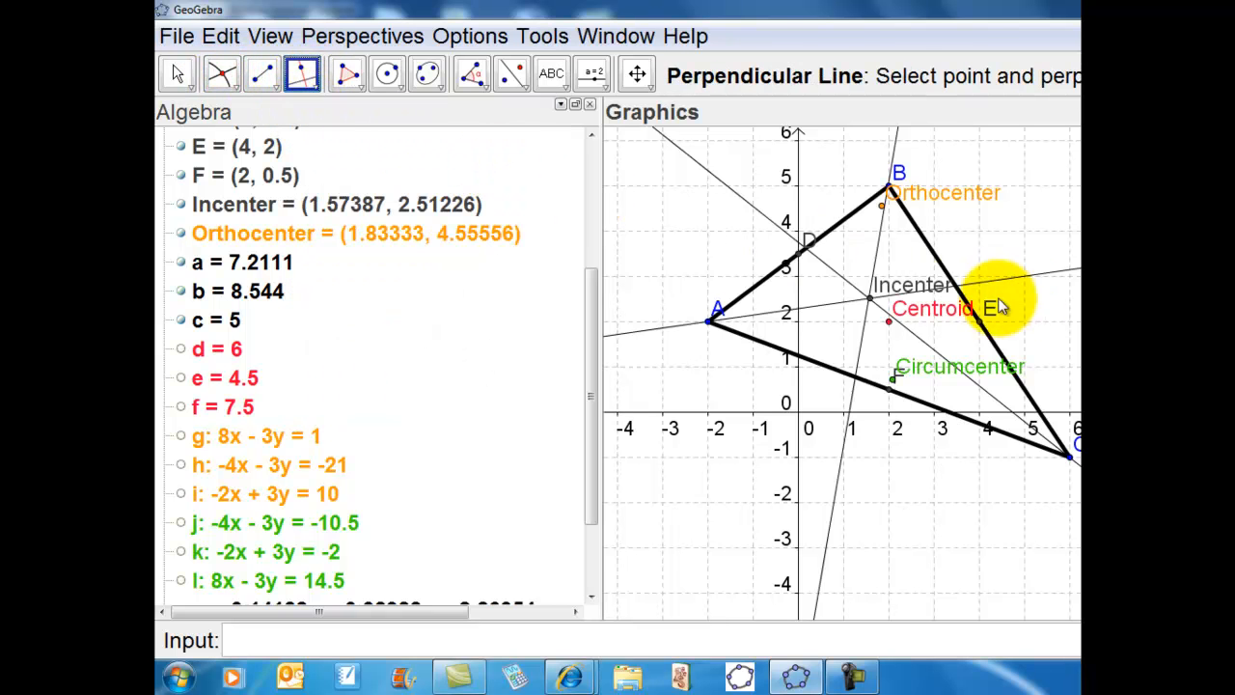
pyautogui.click(871, 299)
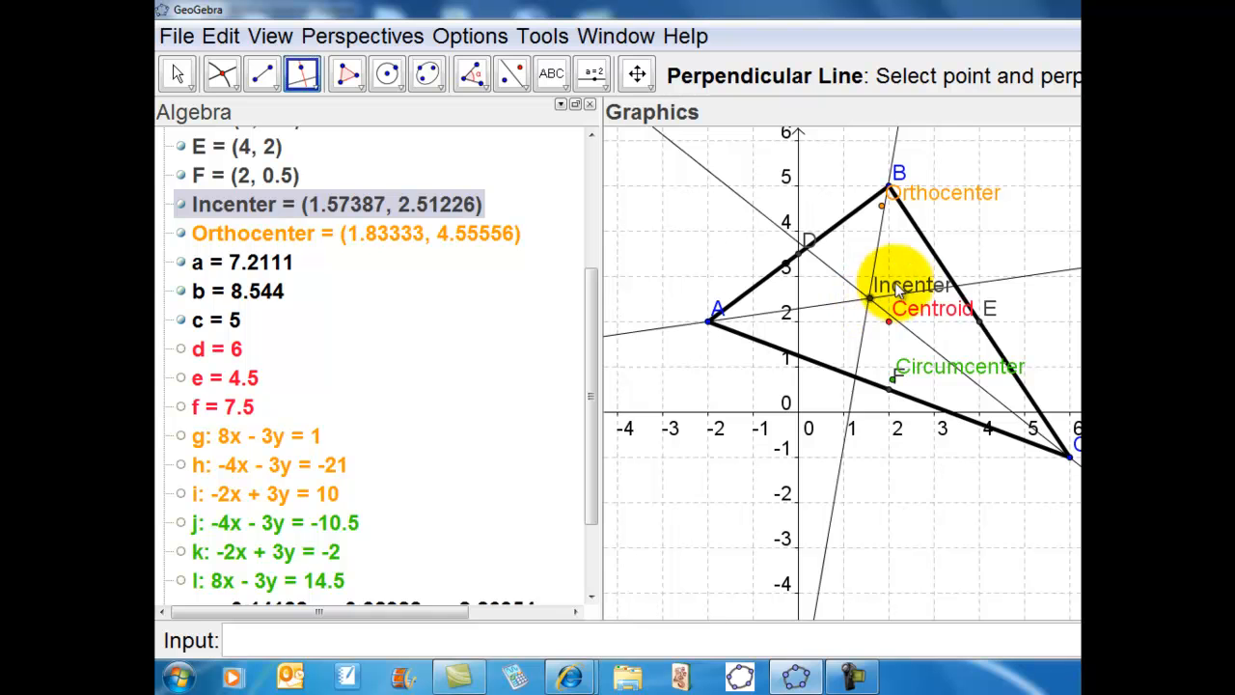
pyautogui.click(928, 251)
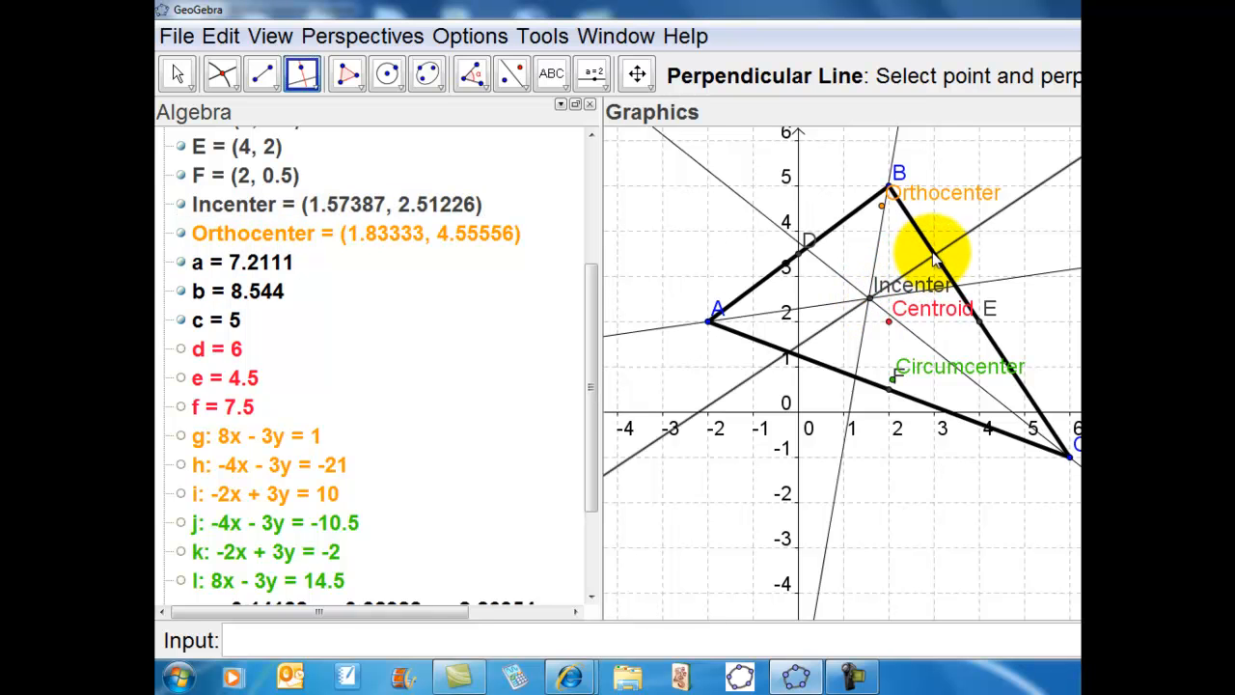
# - Create the intersection point of side BC and the perpendicular line from the Incenter
pyautogui.click(221, 74)
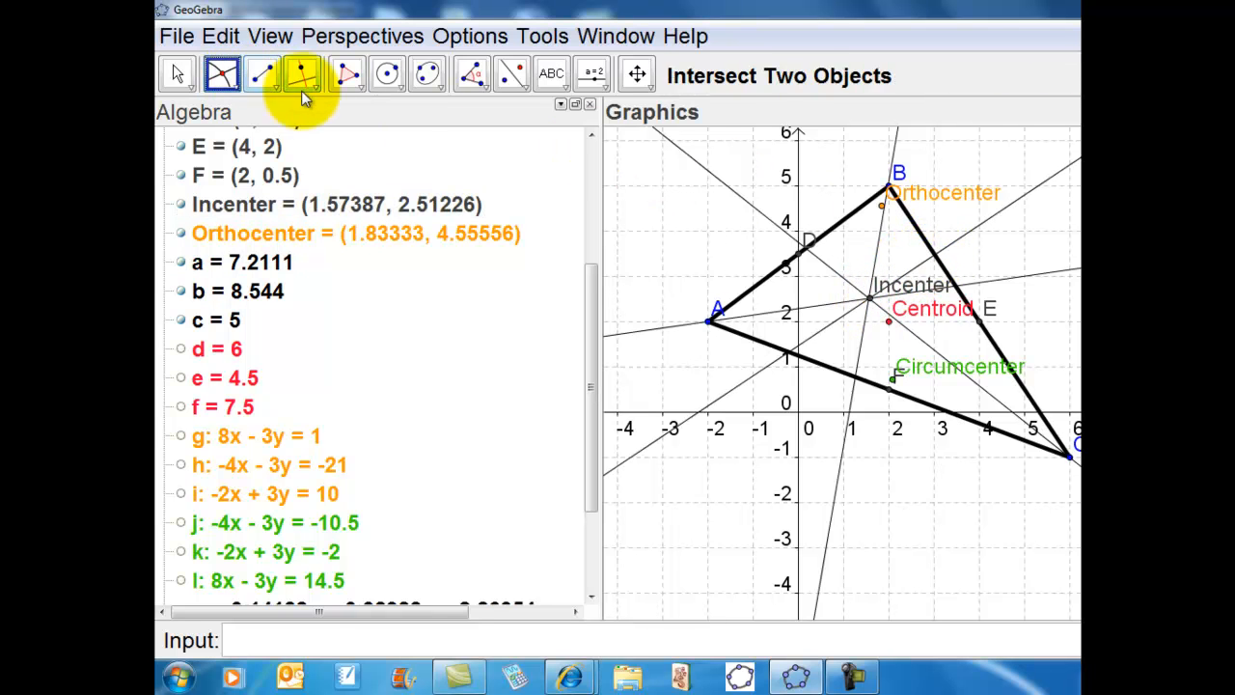
pyautogui.click(912, 224)
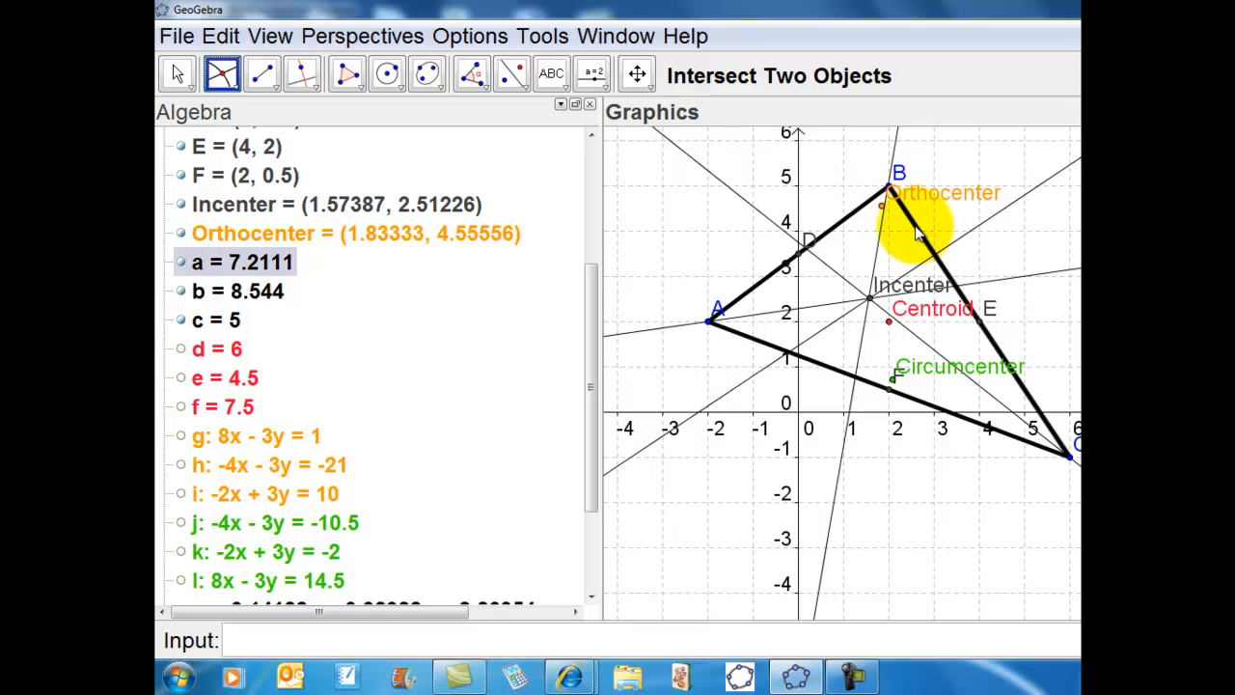
pyautogui.click(956, 241)
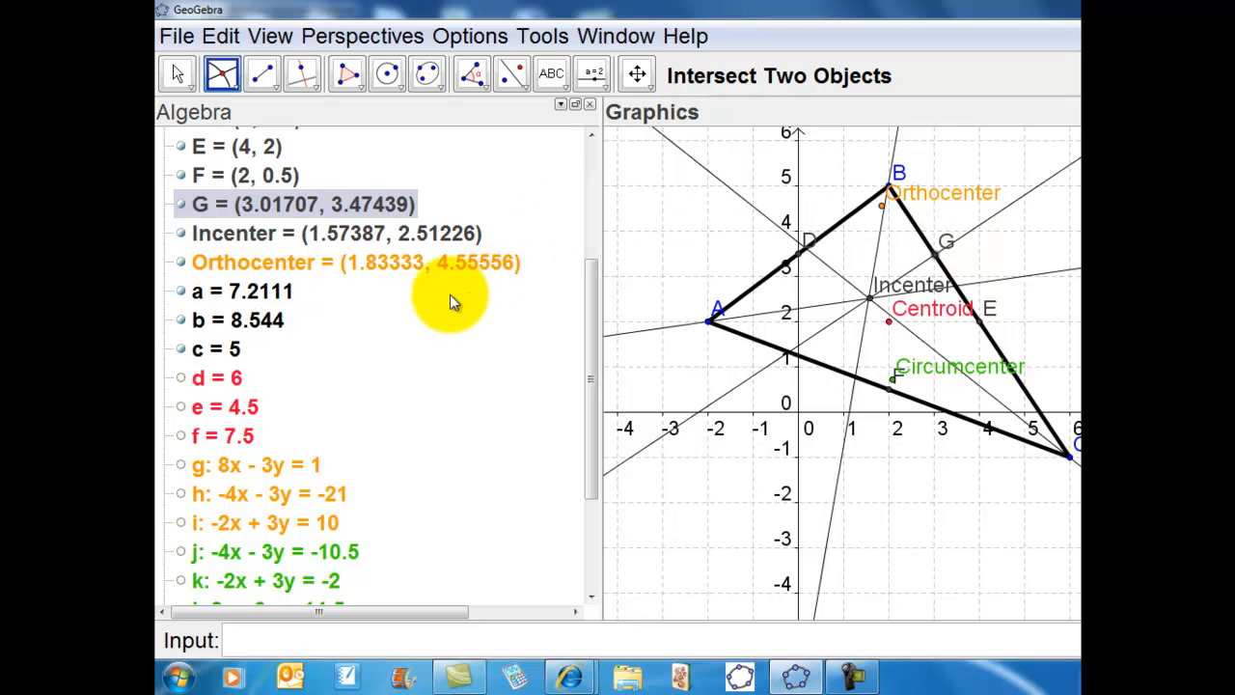
# - Draw a circle centered at the Incenter through point G and test it by moving vertex C
pyautogui.click(389, 77)
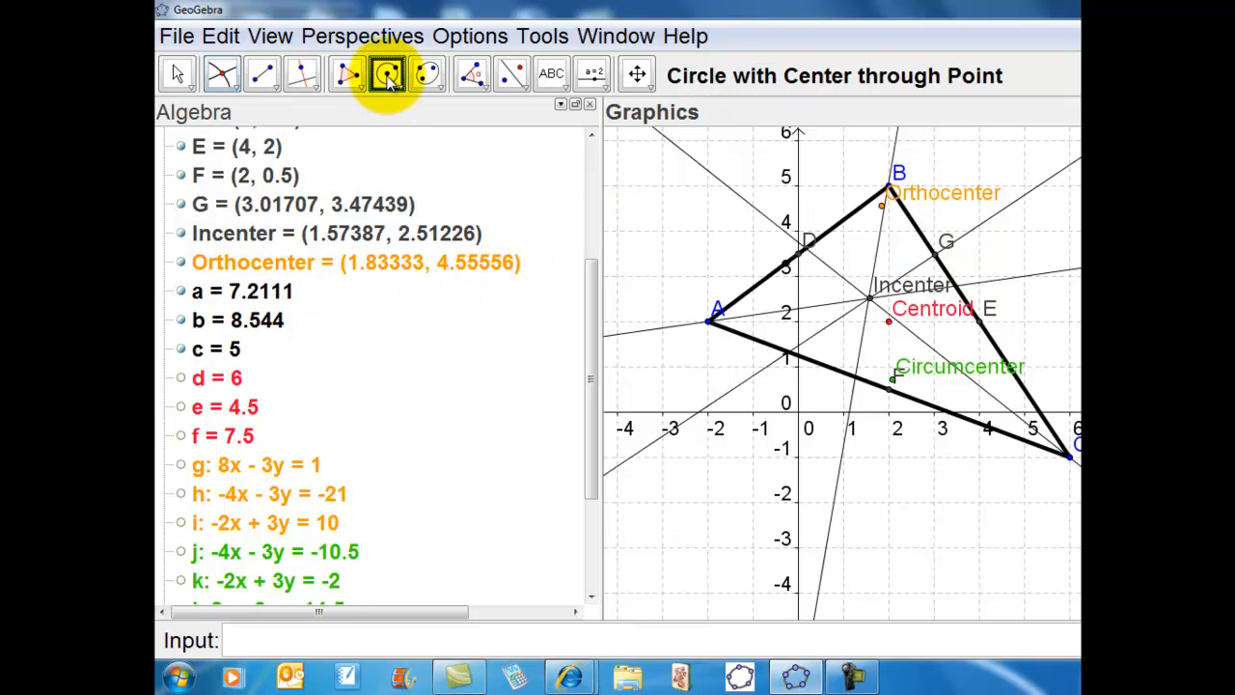
pyautogui.click(868, 296)
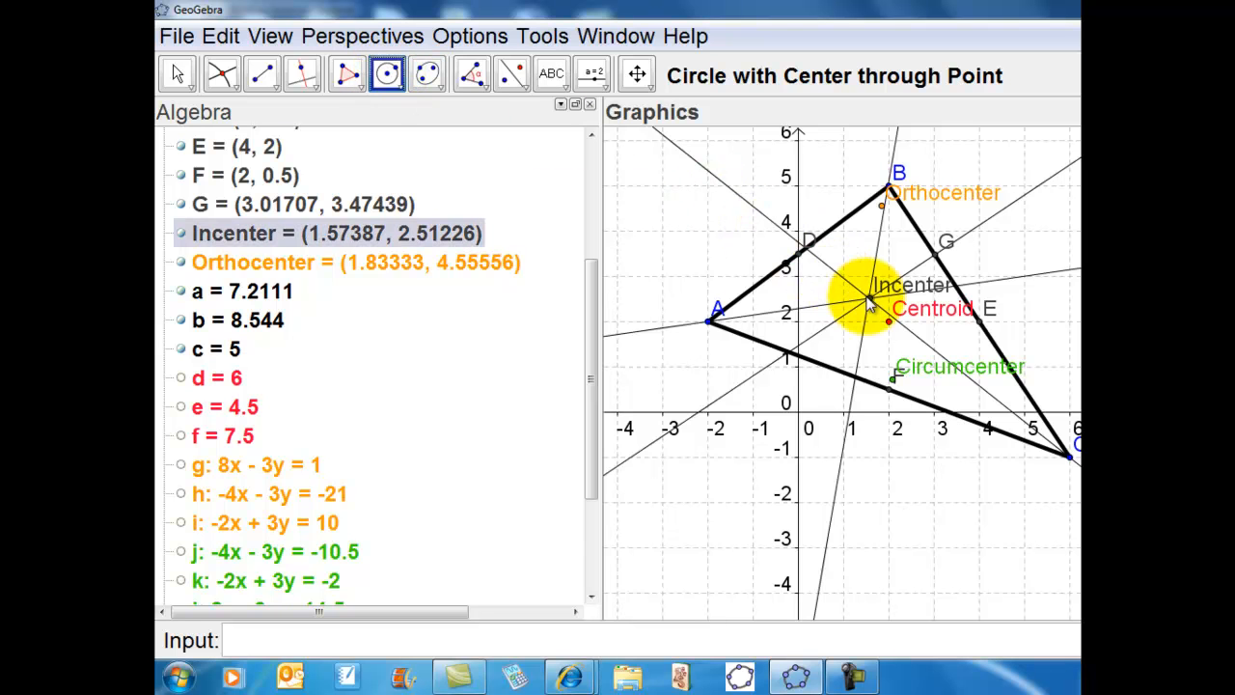
pyautogui.click(932, 258)
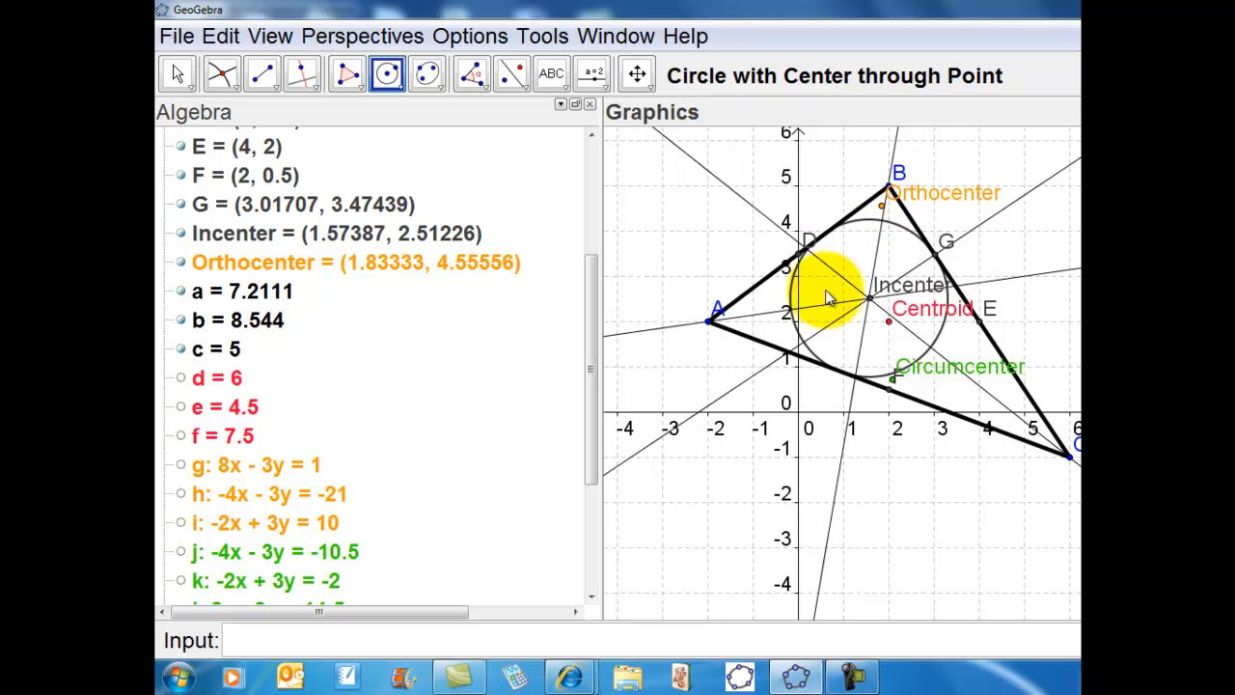
pyautogui.click(177, 74)
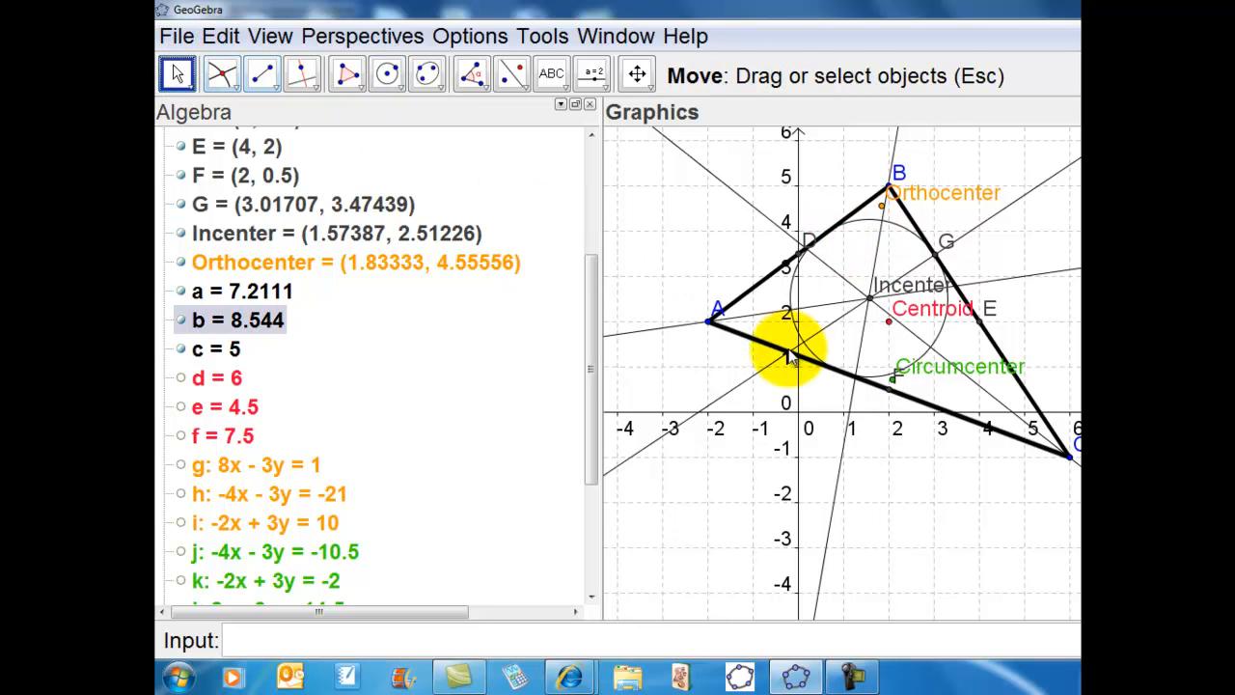
pyautogui.moveTo(1074, 465); pyautogui.dragTo(1082, 507)
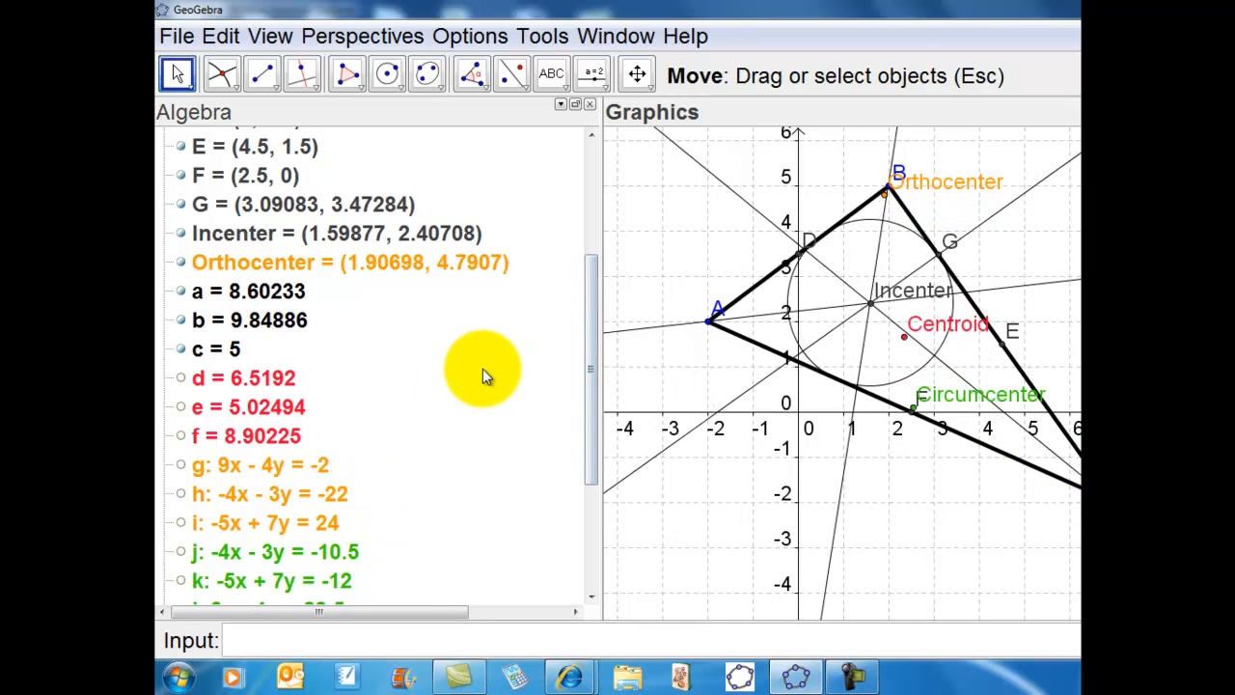
# - Color the Incenter, the angle bisectors m, n and q, the perpendicular line r and the inscribed circle s blue
pyautogui.click(335, 240)
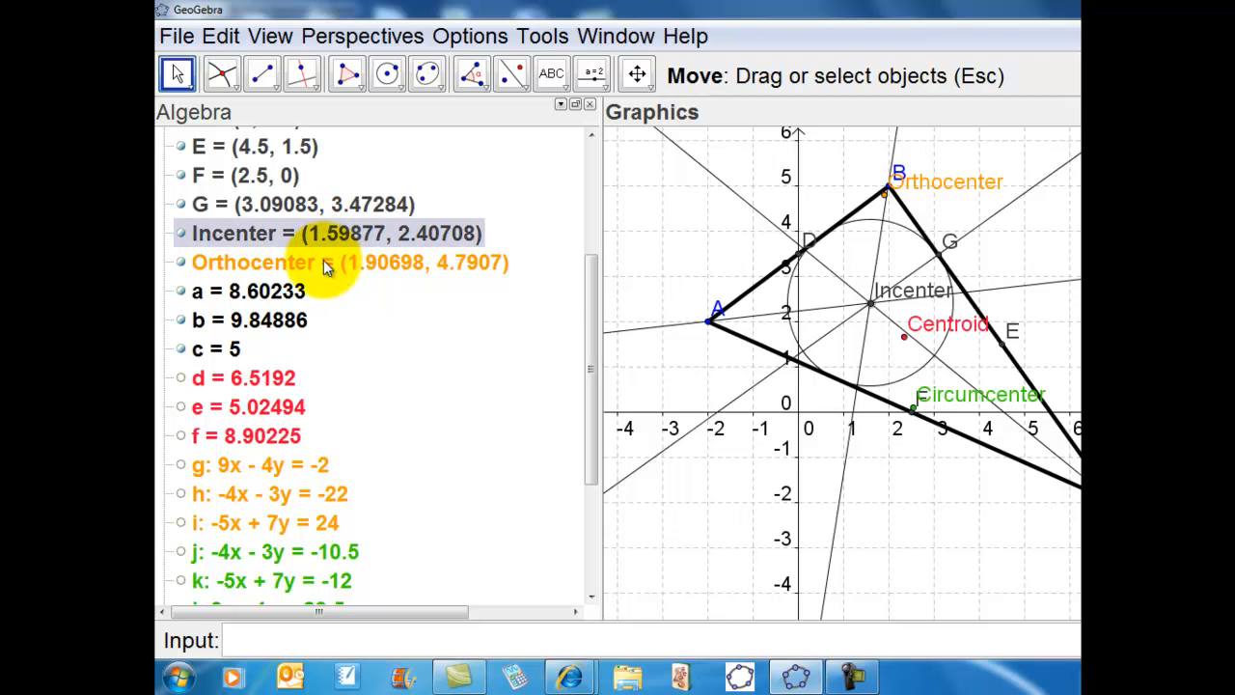
pyautogui.moveTo(590, 307); pyautogui.dragTo(592, 450)
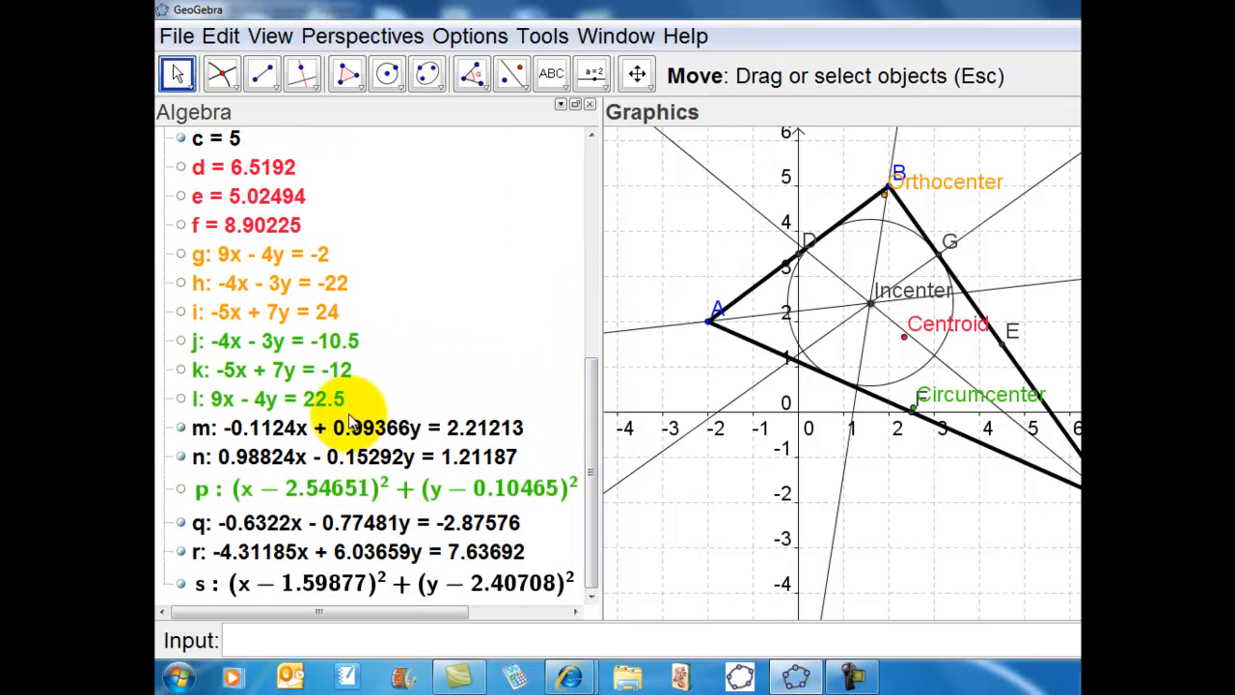
pyautogui.click(343, 432)
pyautogui.keyDown('ctrl'); pyautogui.click(336, 453); pyautogui.keyUp('ctrl')
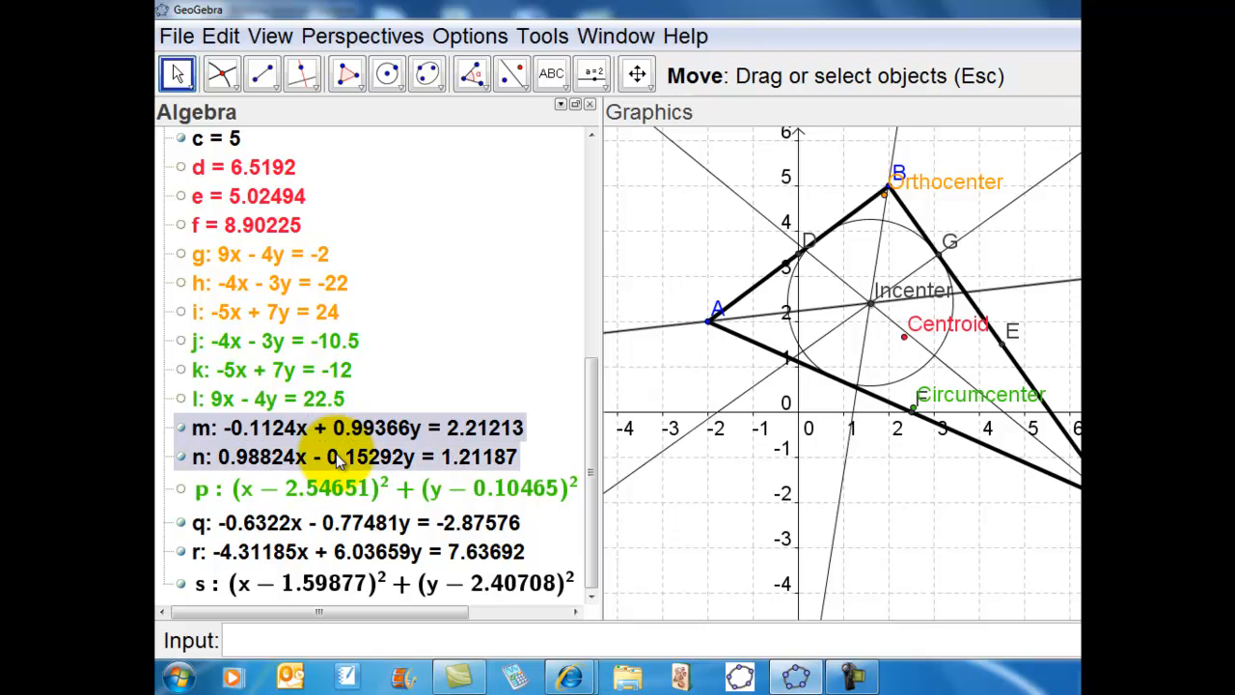
pyautogui.keyDown('ctrl'); pyautogui.click(326, 526); pyautogui.keyUp('ctrl')
pyautogui.keyDown('ctrl'); pyautogui.click(314, 553); pyautogui.keyUp('ctrl')
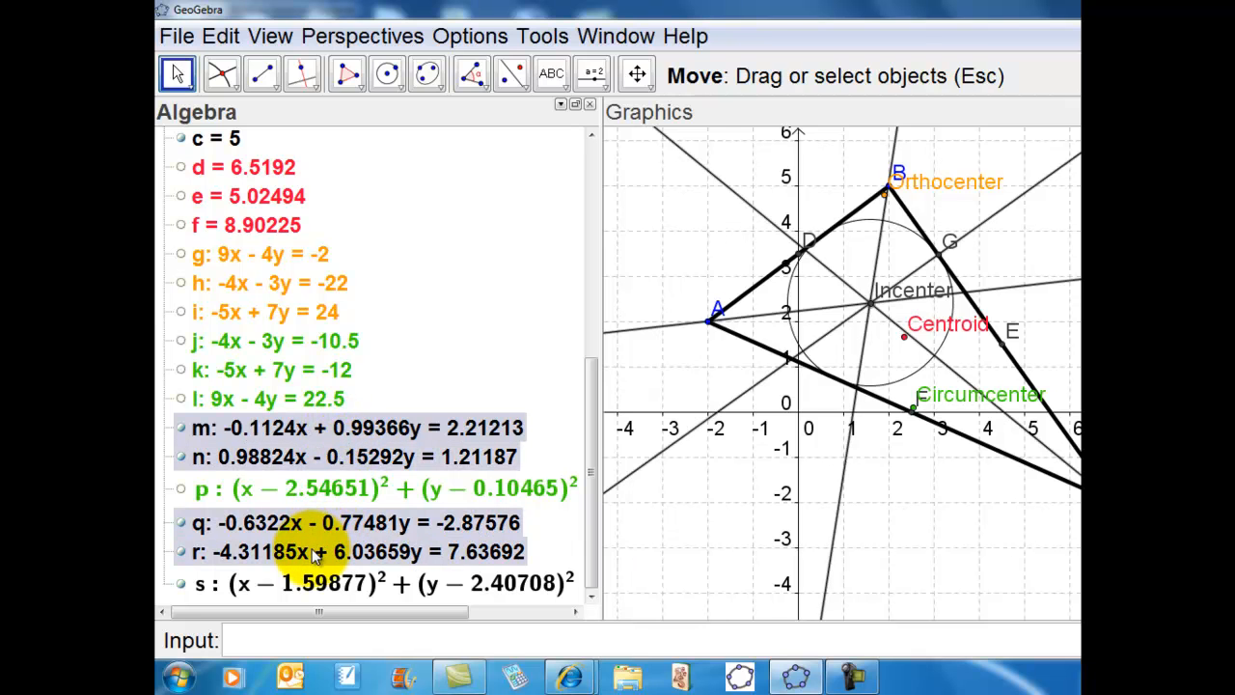
pyautogui.keyDown('ctrl'); pyautogui.click(303, 586); pyautogui.keyUp('ctrl')
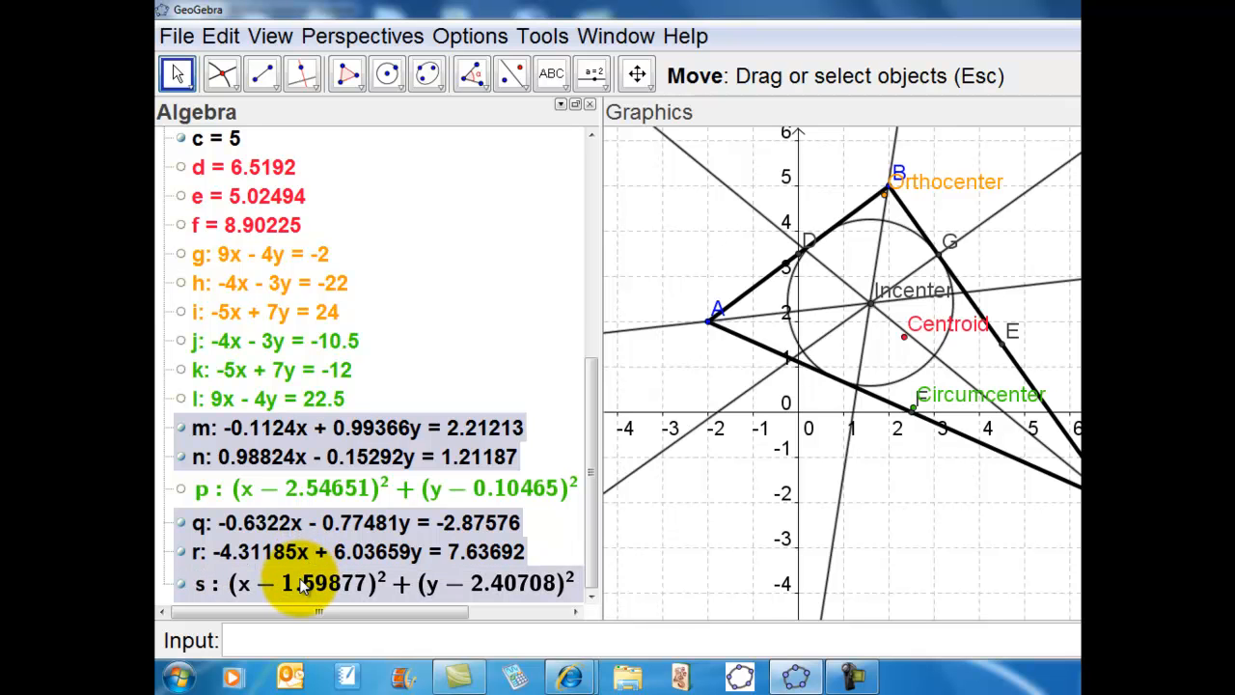
pyautogui.hotkey('ctrl', 'e')
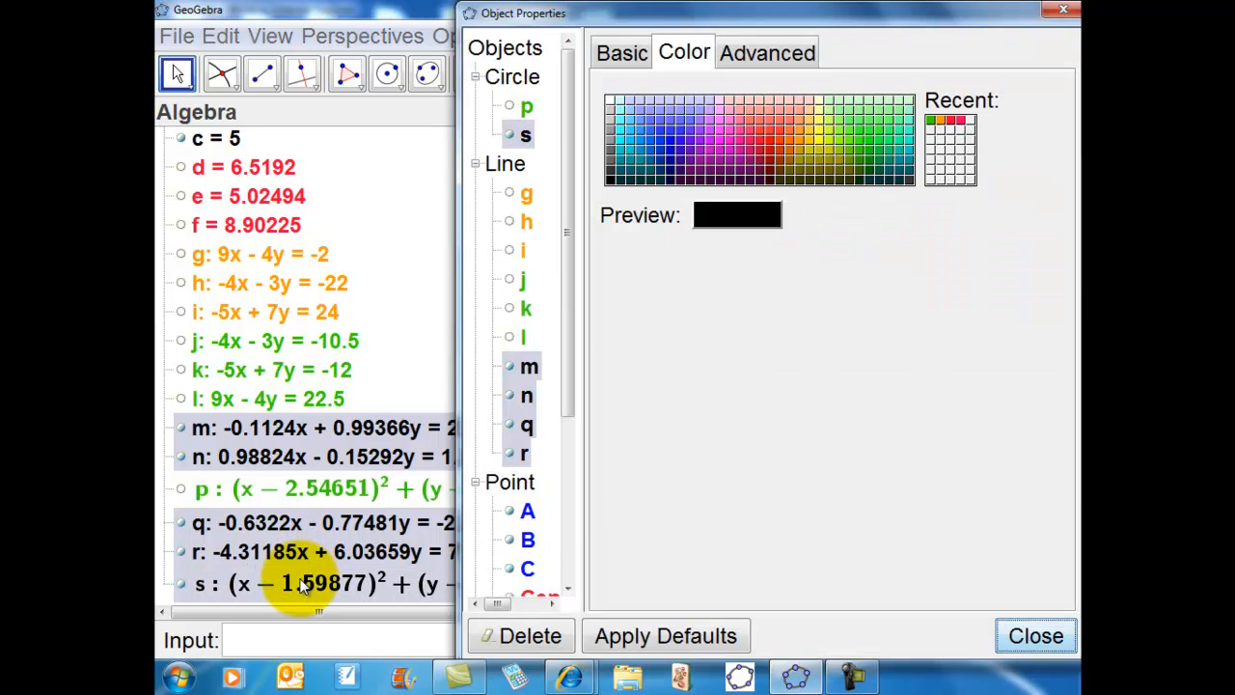
pyautogui.click(672, 148)
pyautogui.click(1032, 635)
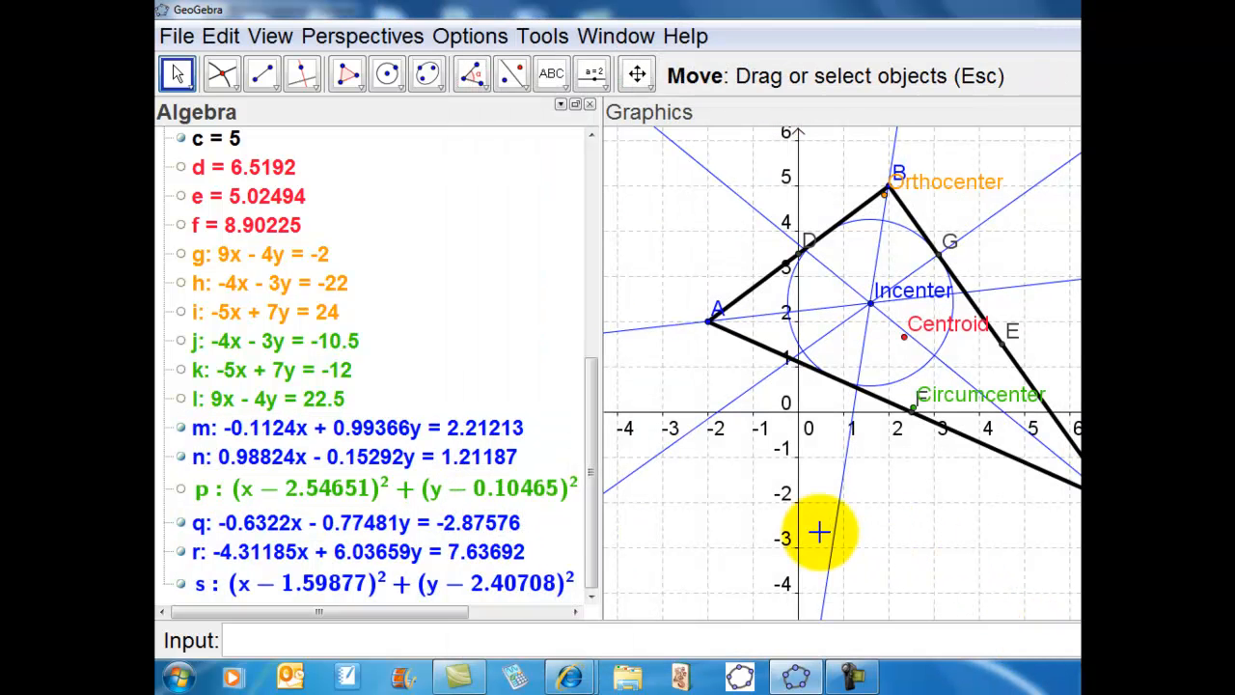
# - Hide the angle bisectors m, n and q, the perpendicular line r and the inscribed circle s
pyautogui.moveTo(586, 449); pyautogui.dragTo(577, 306)
pyautogui.moveTo(581, 301); pyautogui.dragTo(565, 463)
pyautogui.click(179, 428)
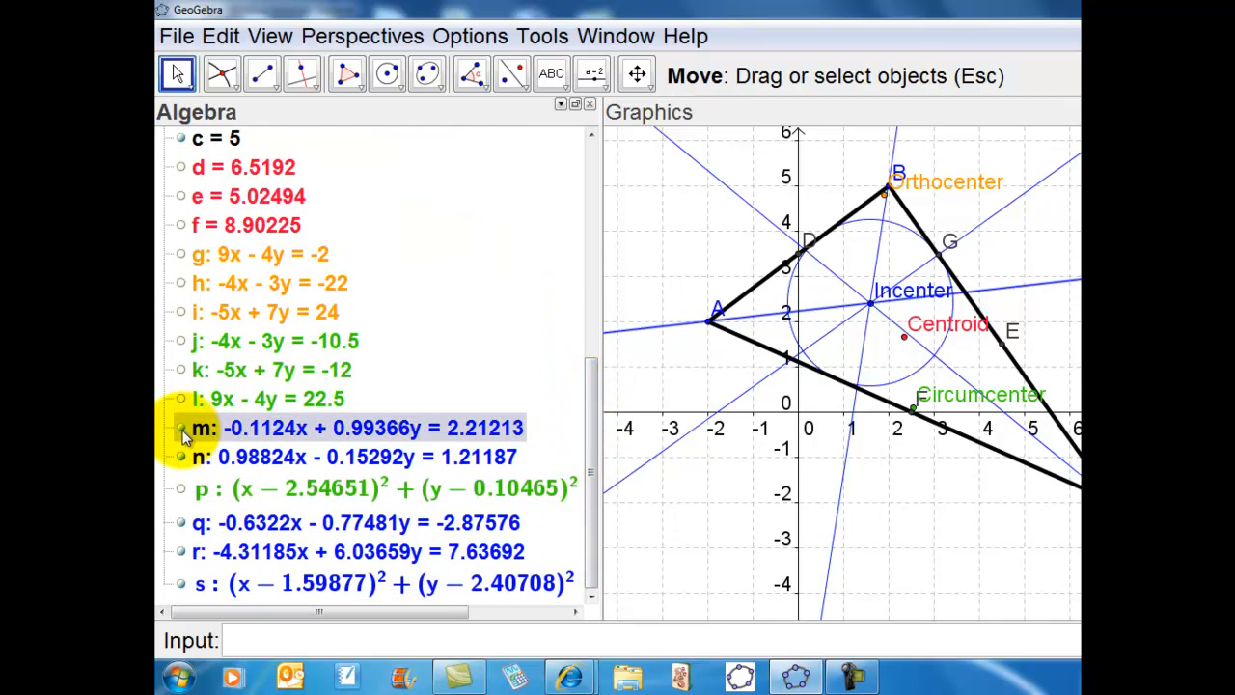
pyautogui.click(182, 457)
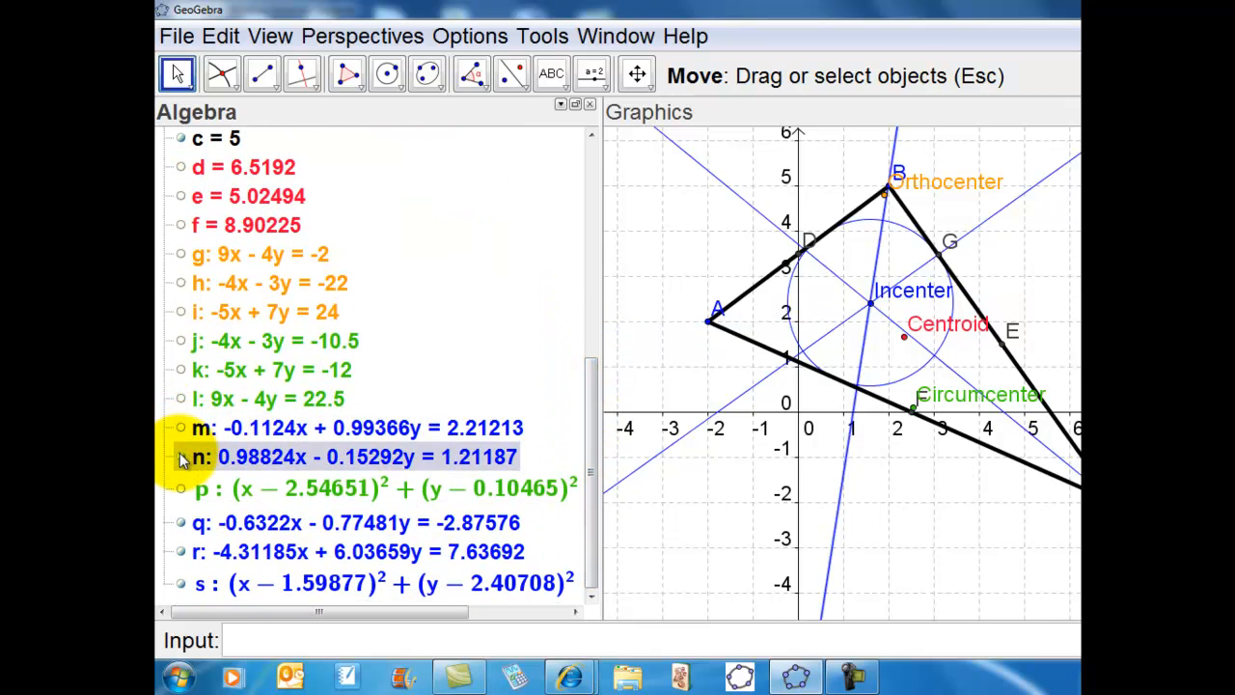
pyautogui.click(186, 529)
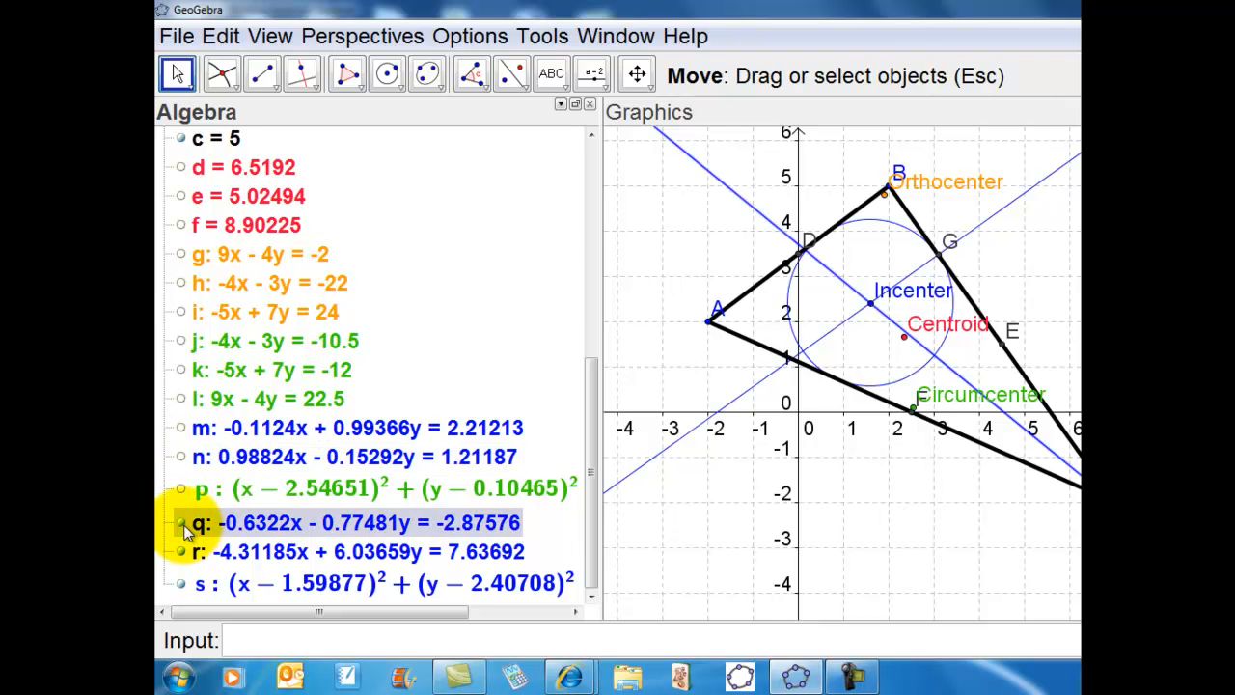
pyautogui.click(182, 556)
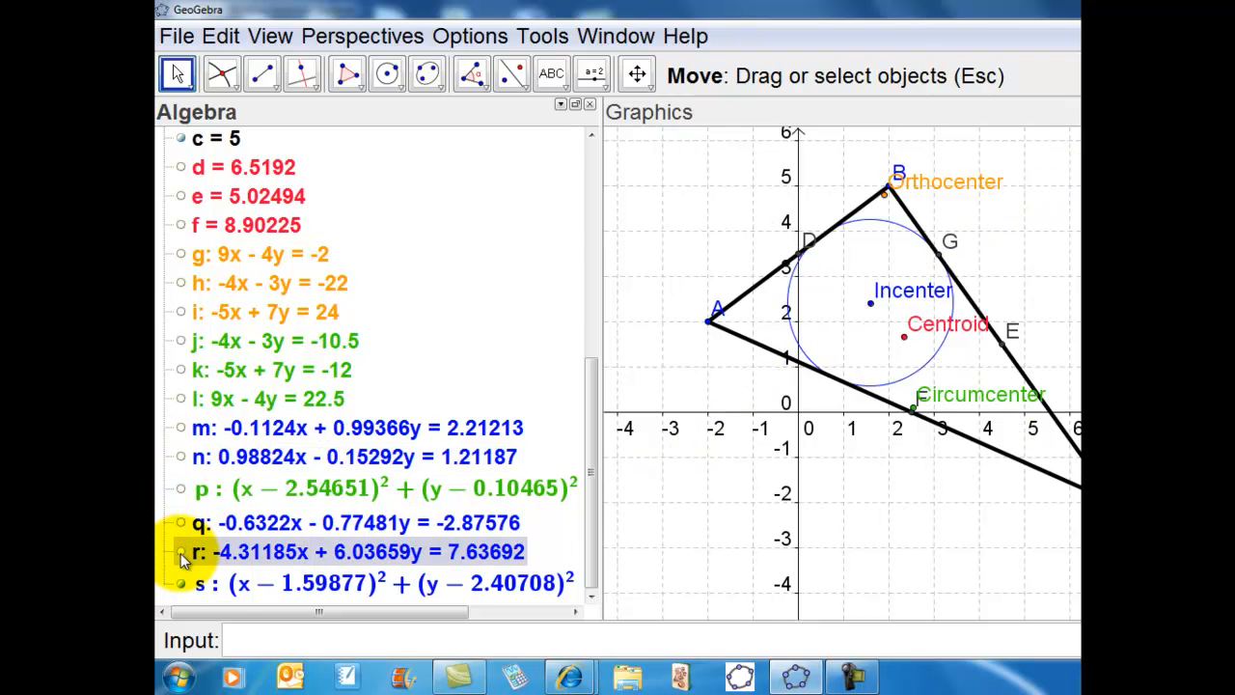
pyautogui.click(182, 585)
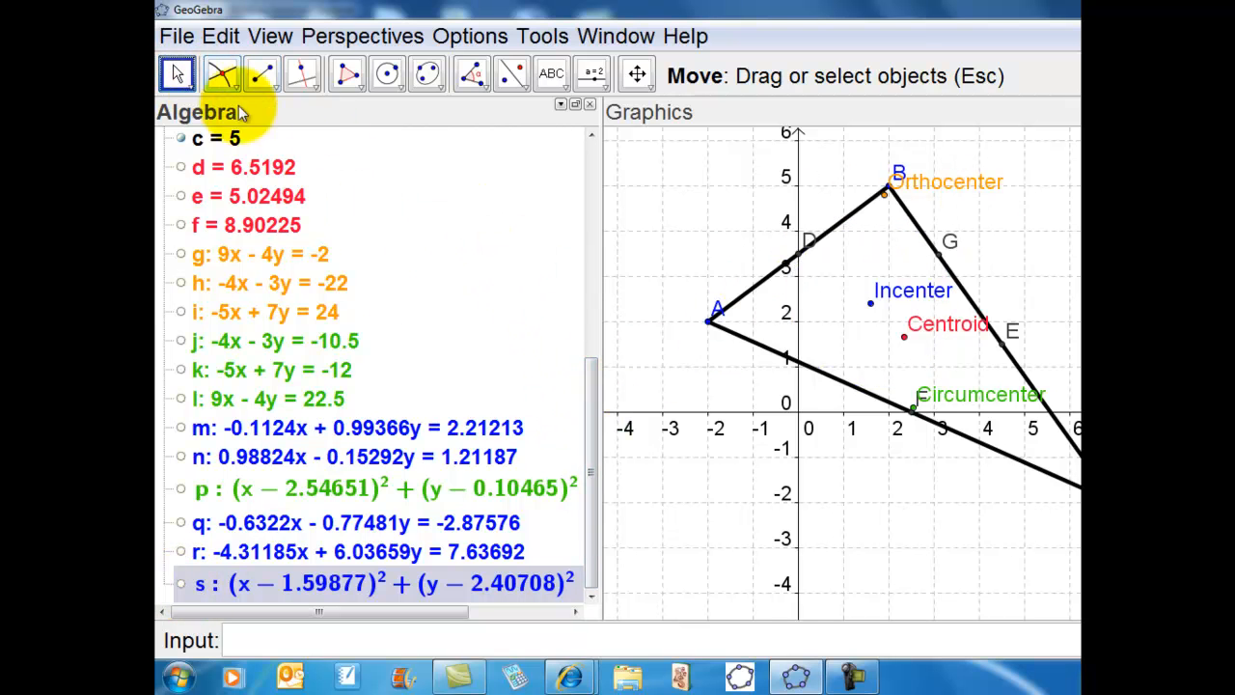
pyautogui.click(681, 296)
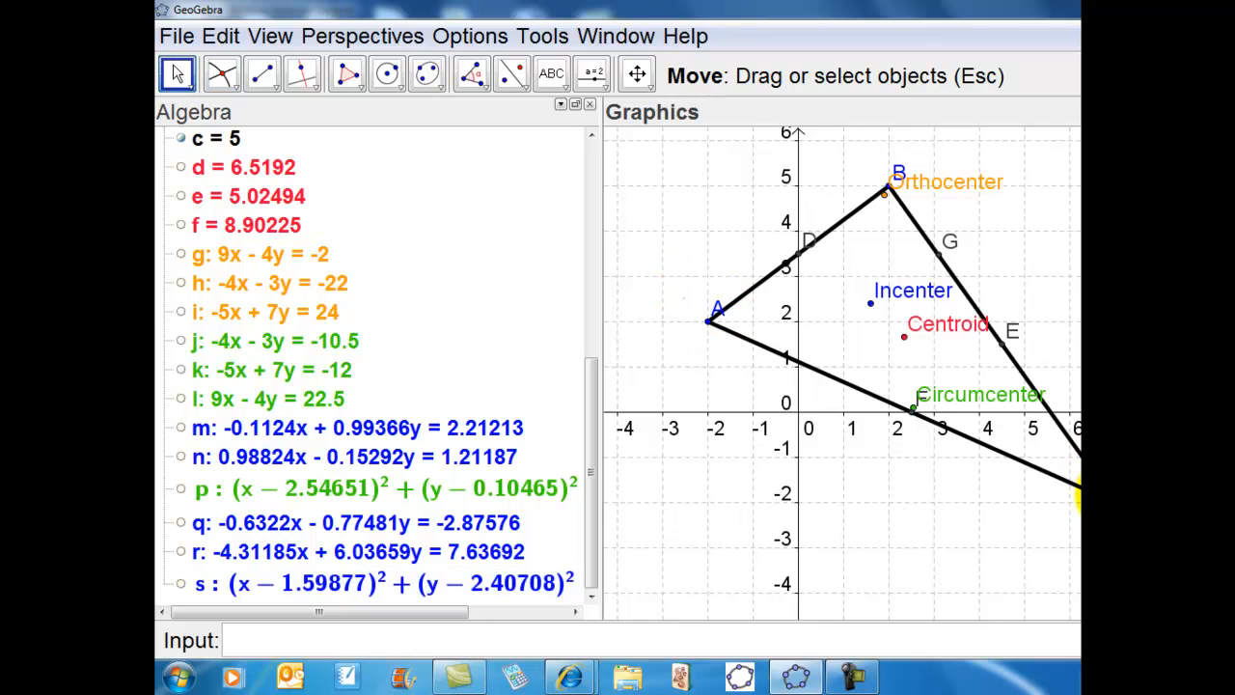
# - Move vertex C through several positions to test the four centers, finishing at (6, -2)
pyautogui.moveTo(1079, 492); pyautogui.dragTo(847, 396)
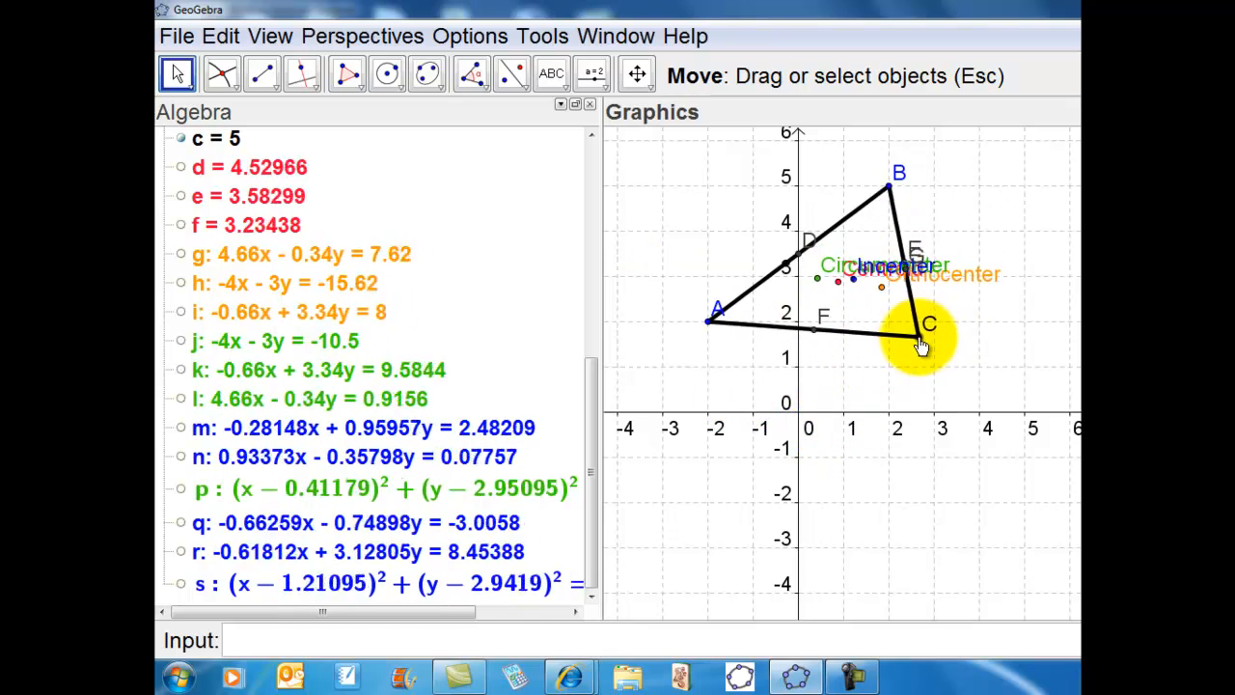
pyautogui.moveTo(865, 331); pyautogui.dragTo(962, 321)
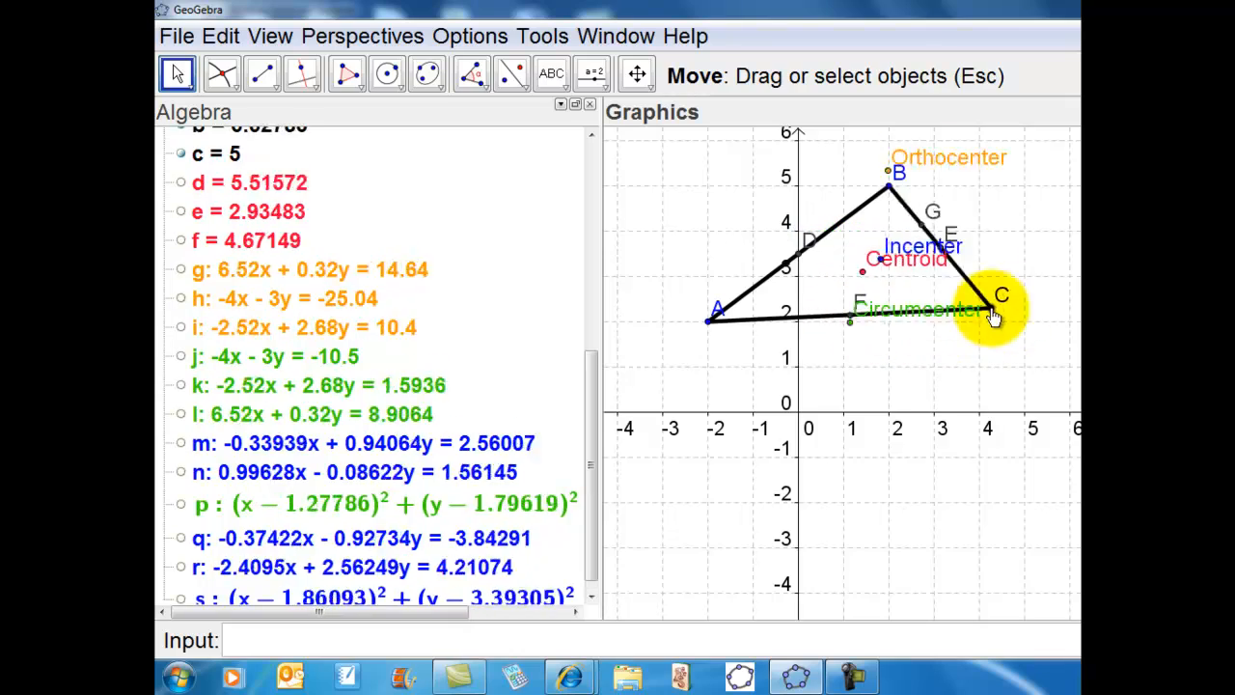
pyautogui.moveTo(1078, 304); pyautogui.dragTo(1072, 508)
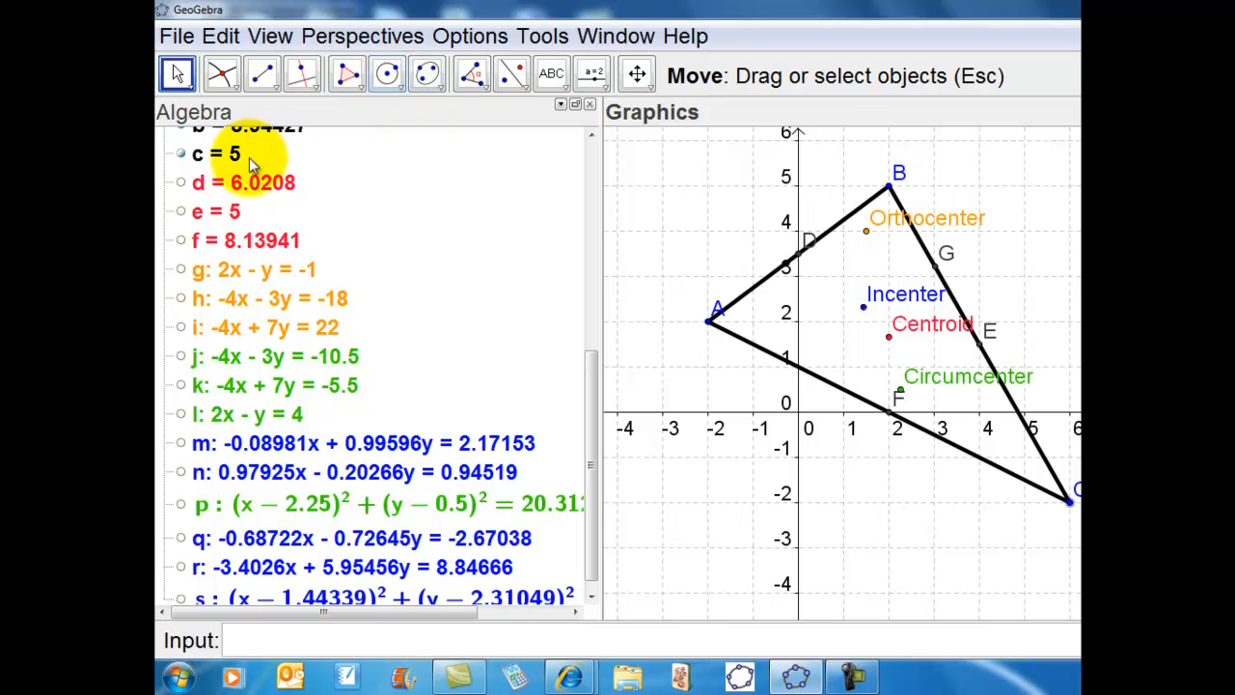
# - Check which triangle sides the segment lengths a, b and c belong to
pyautogui.moveTo(591, 367); pyautogui.dragTo(585, 160)
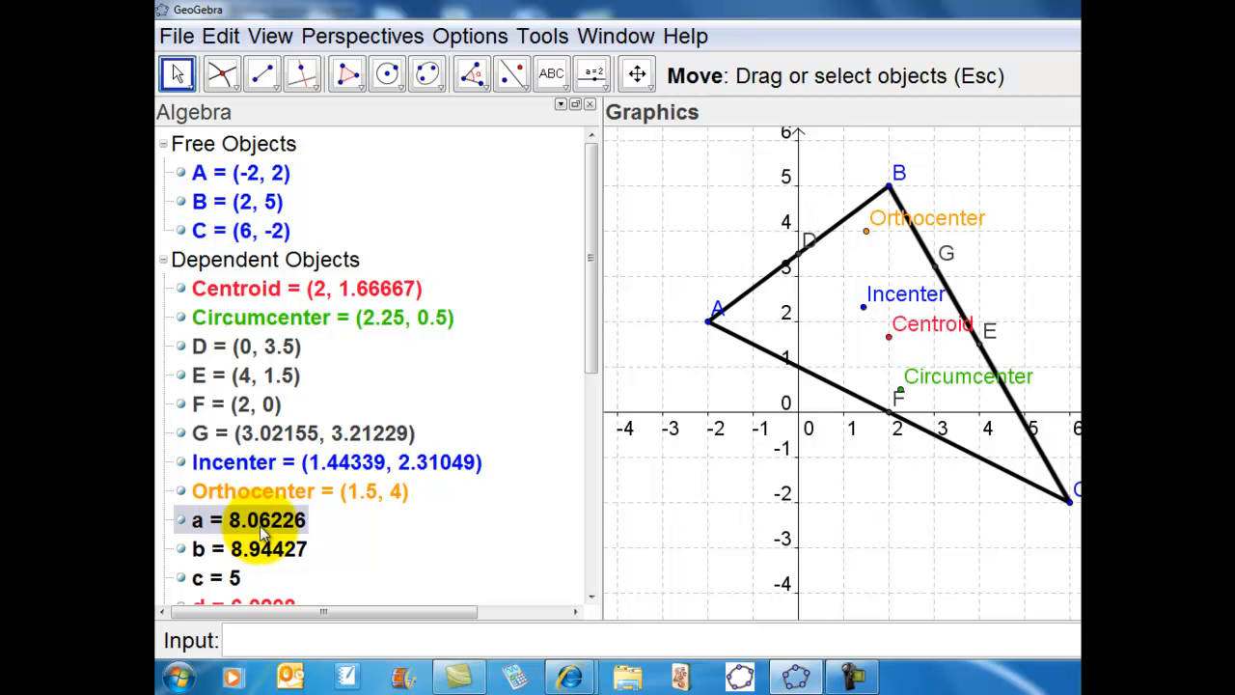
pyautogui.click(182, 521)
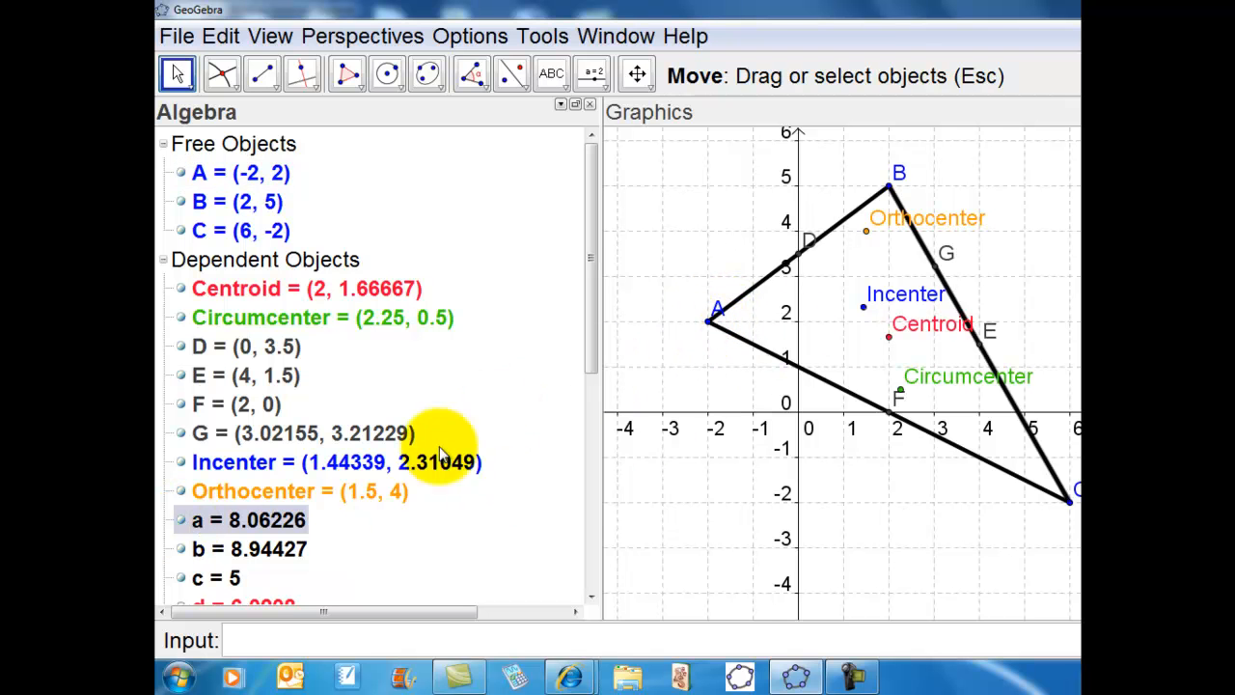
pyautogui.click(182, 550)
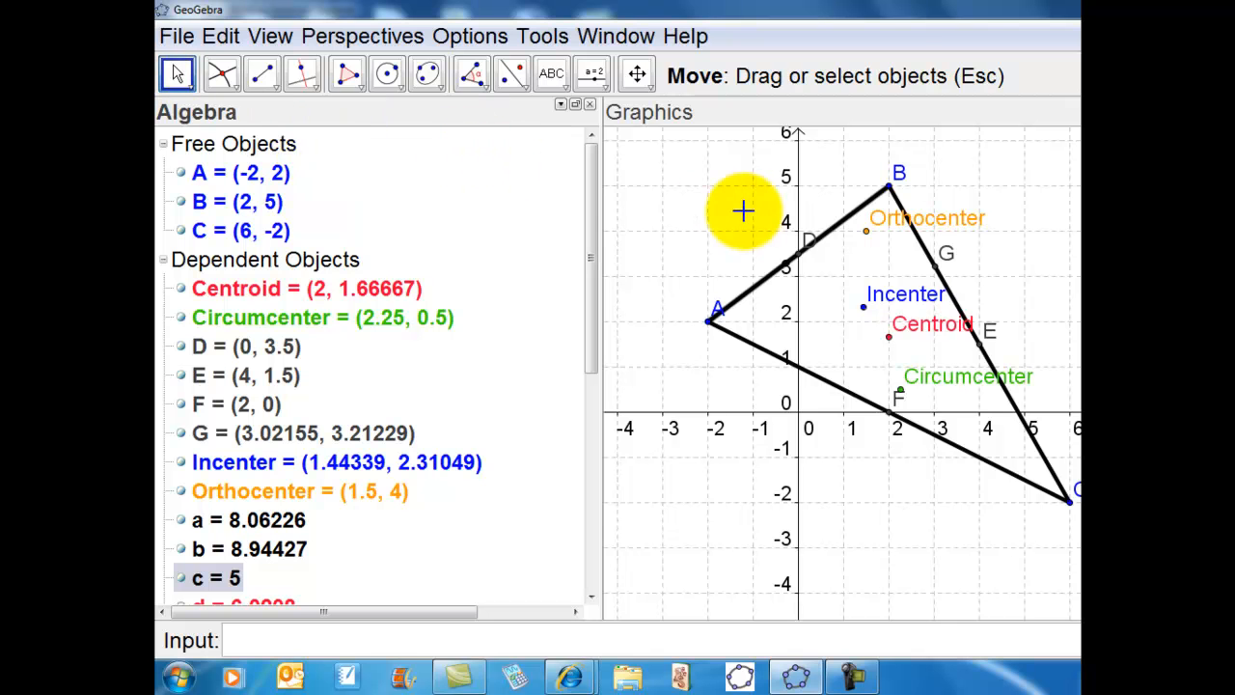
pyautogui.click(708, 203)
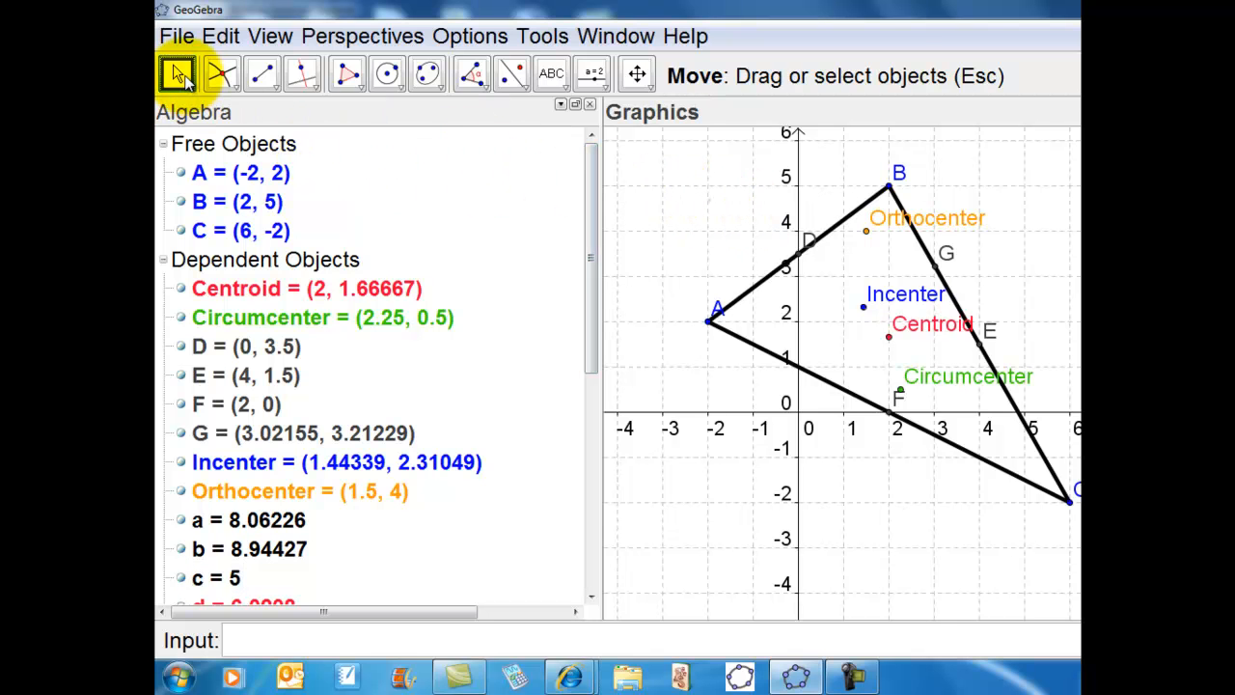
# - Draw a circle centered at vertex A with radius a
pyautogui.click(402, 89)
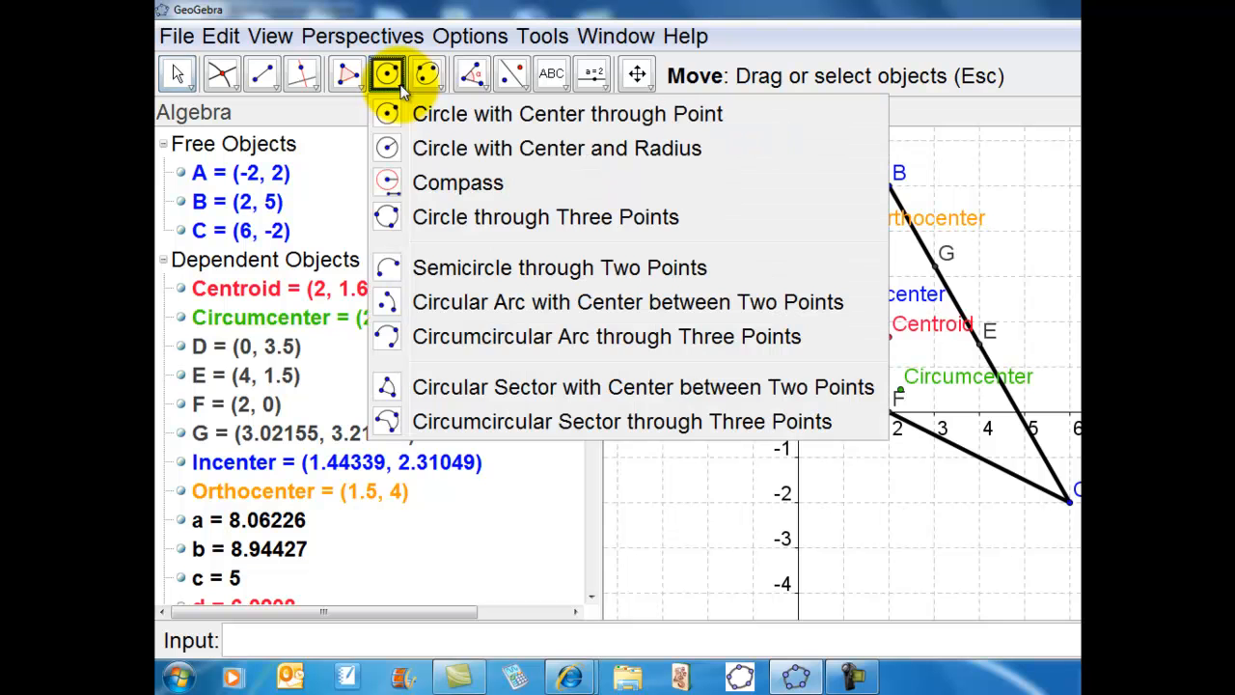
pyautogui.click(393, 148)
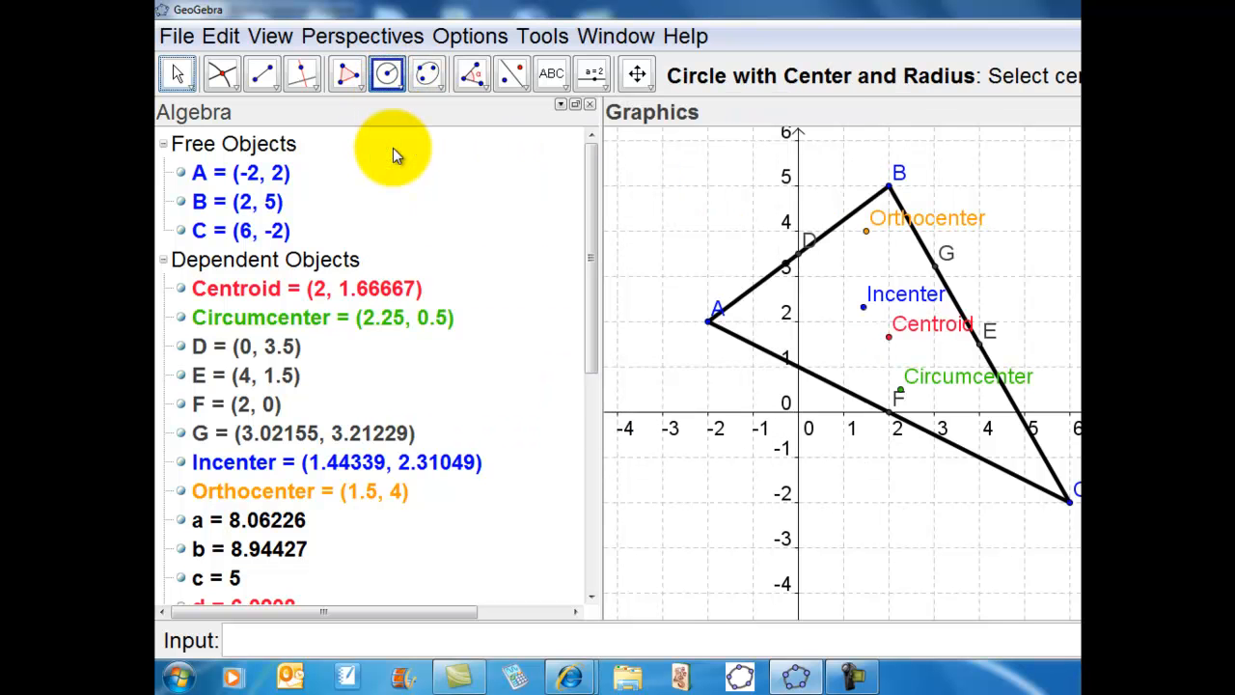
pyautogui.click(710, 323)
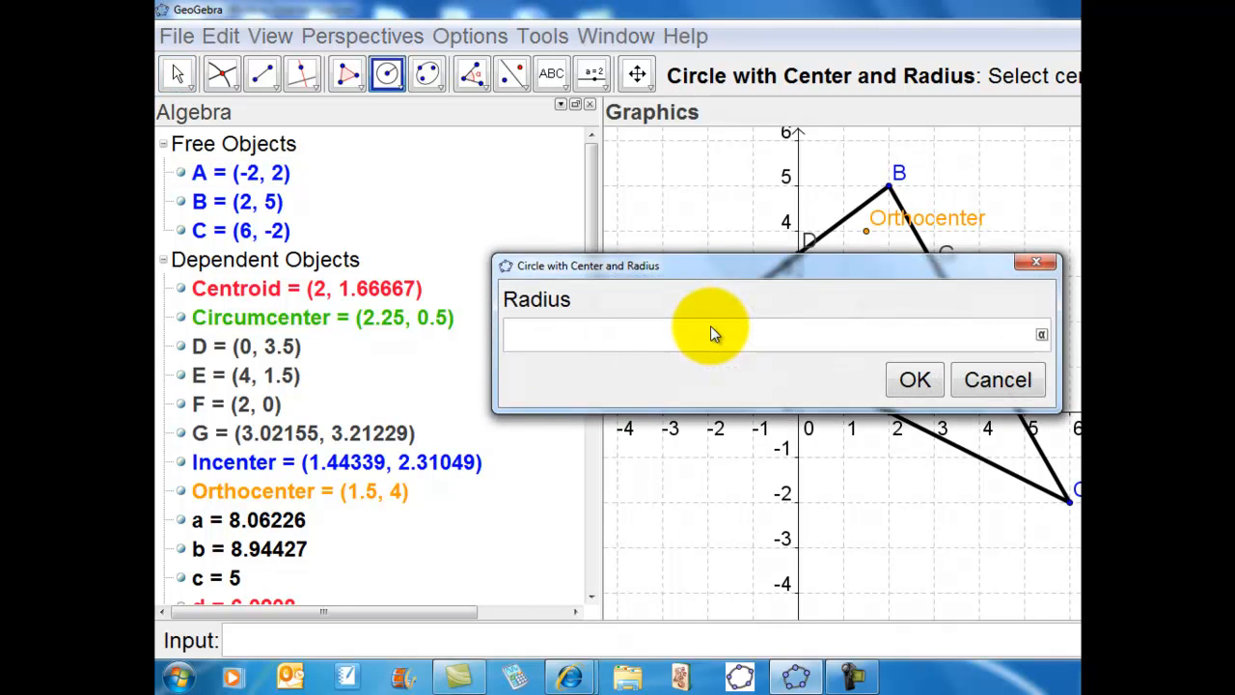
pyautogui.write('a')
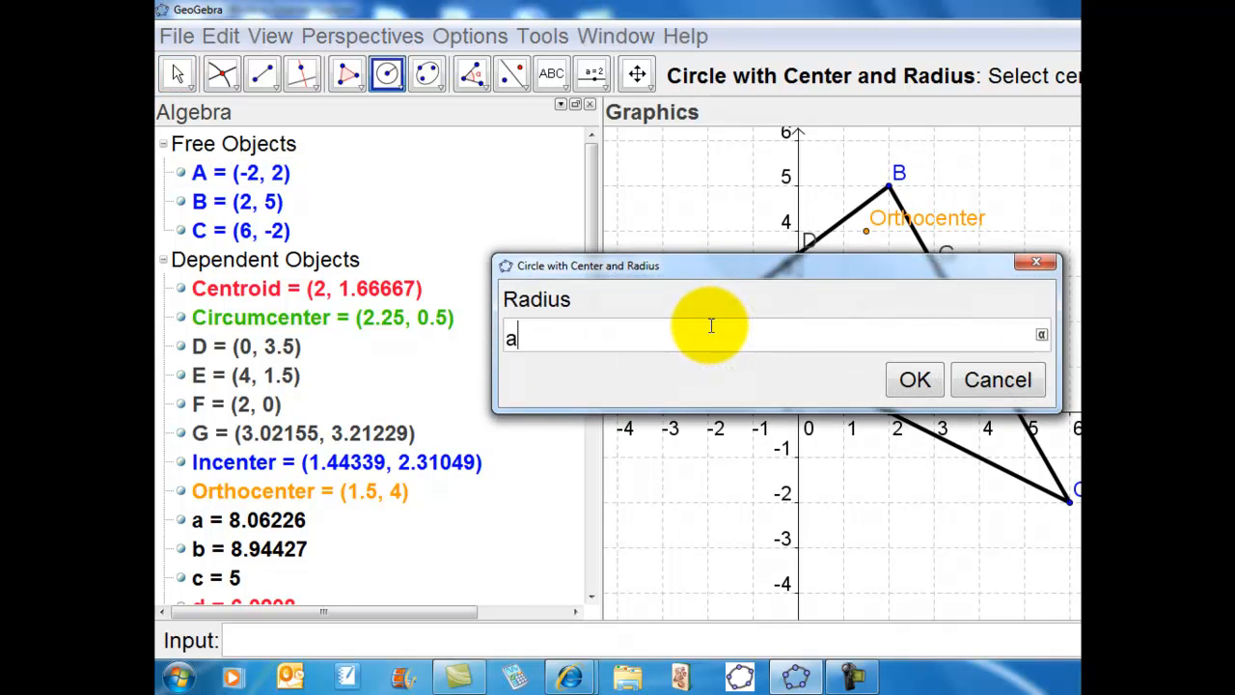
pyautogui.click(907, 379)
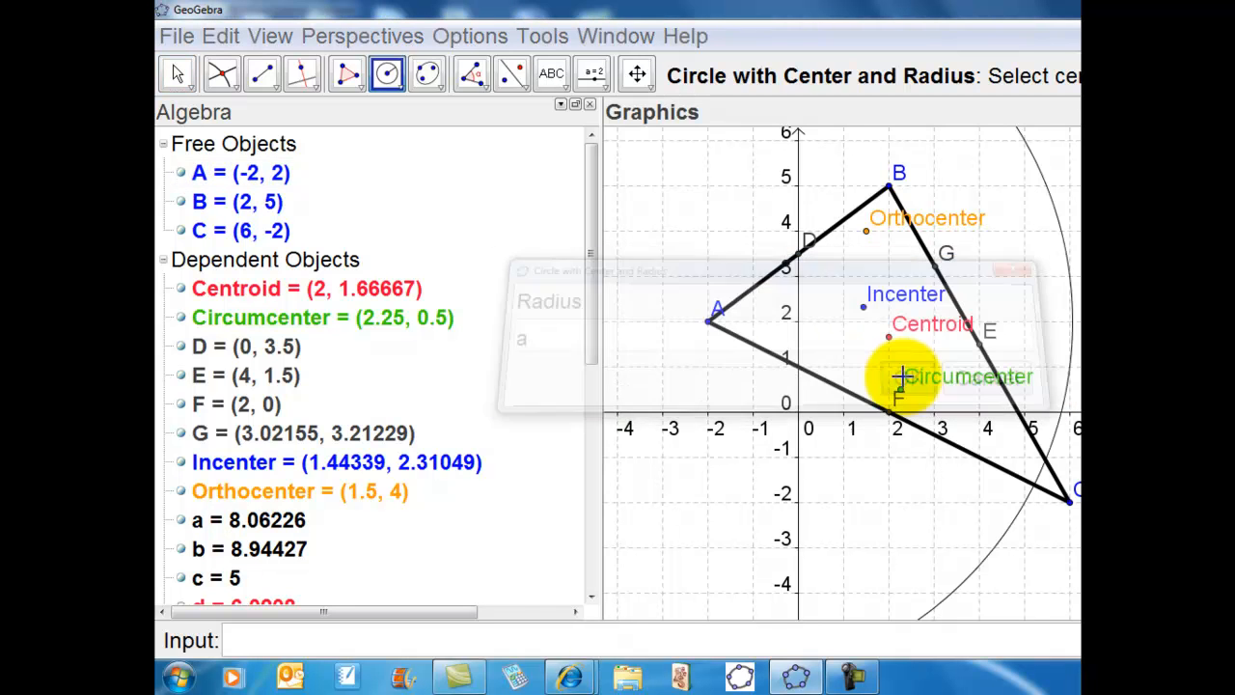
# - Draw a circle centered at vertex B with radius b
pyautogui.click(885, 189)
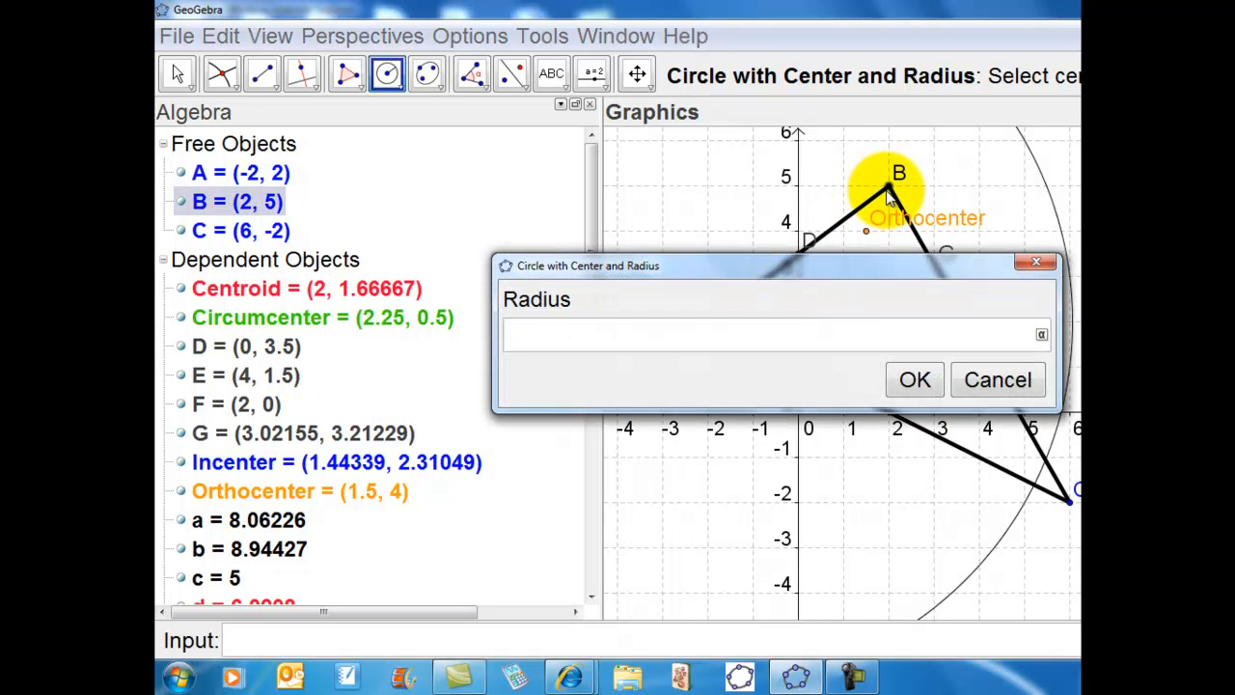
pyautogui.write('b')
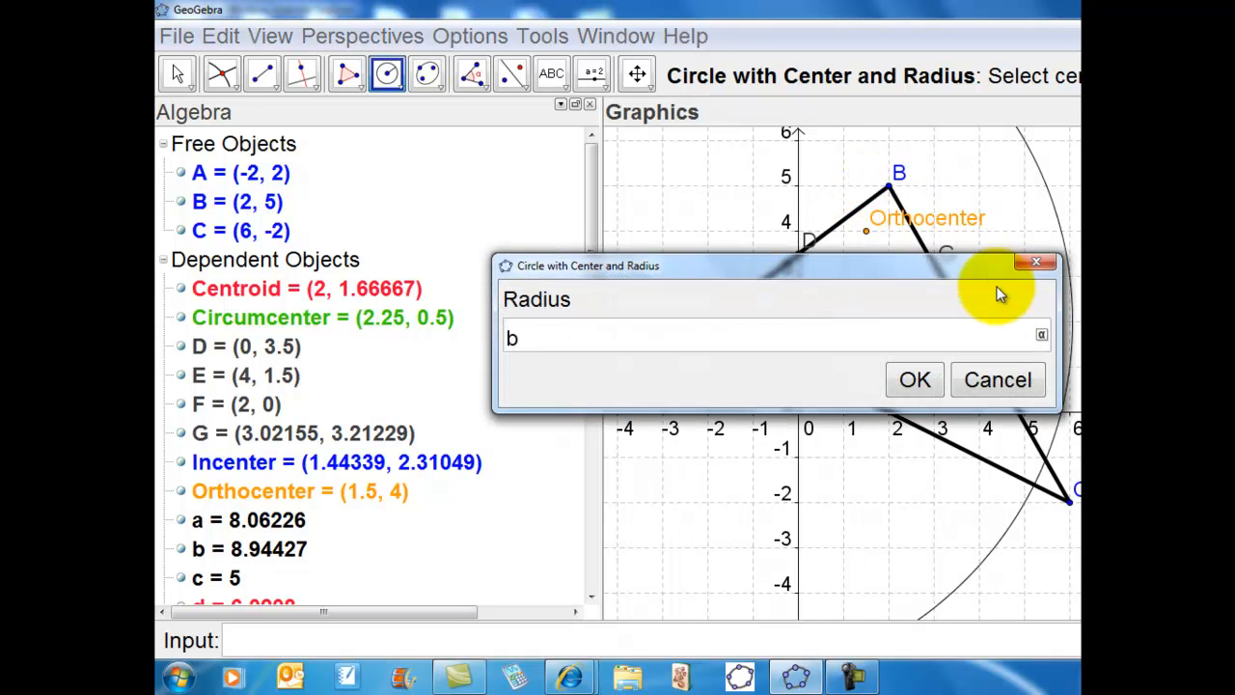
pyautogui.click(913, 379)
pyautogui.click(917, 387)
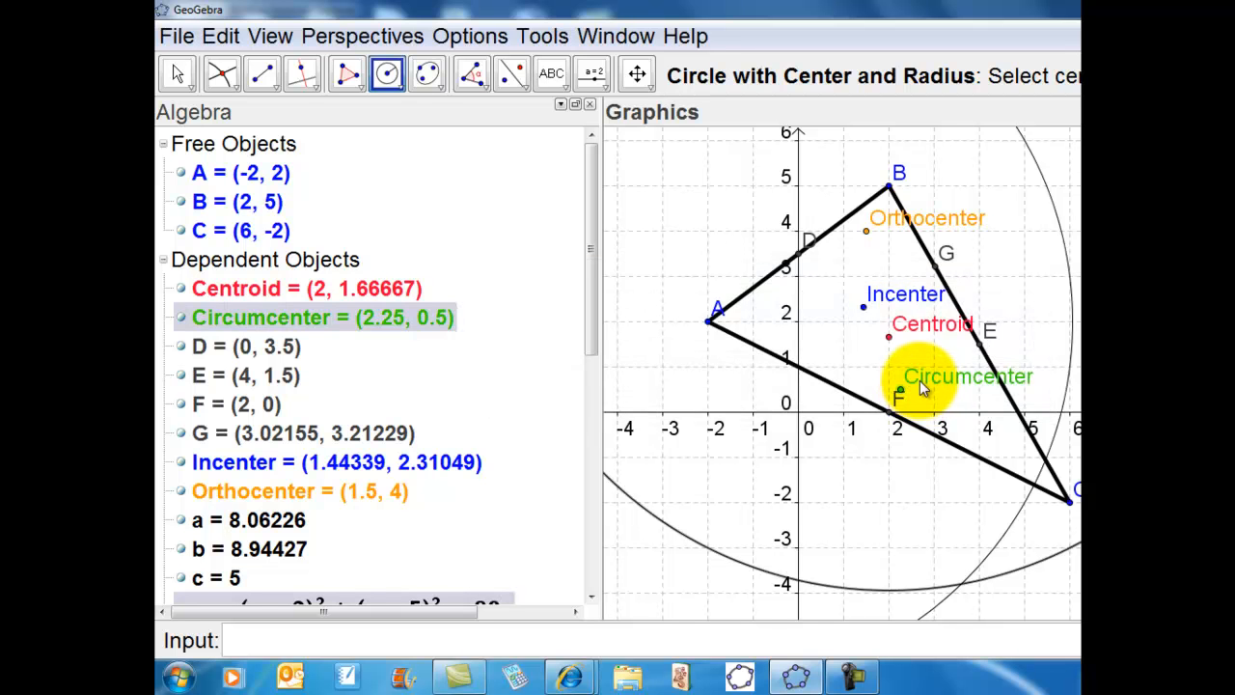
# - Draw a circle centered at vertex C with radius c
pyautogui.click(1069, 500)
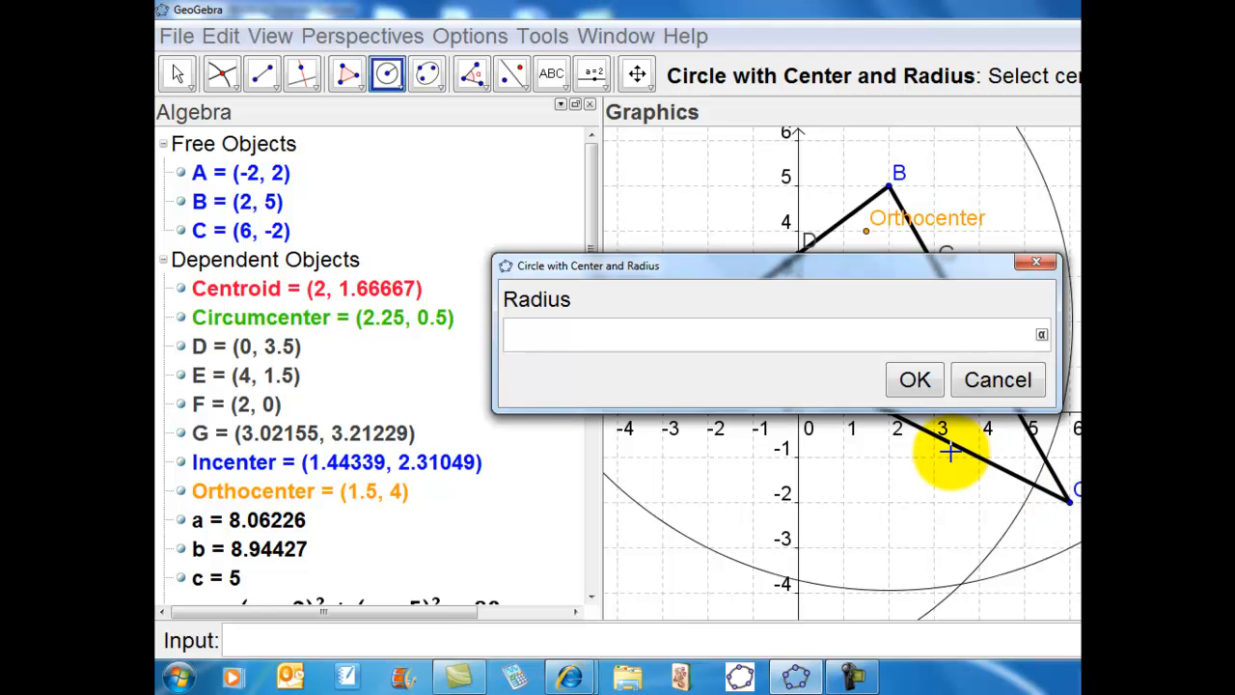
pyautogui.click(916, 380)
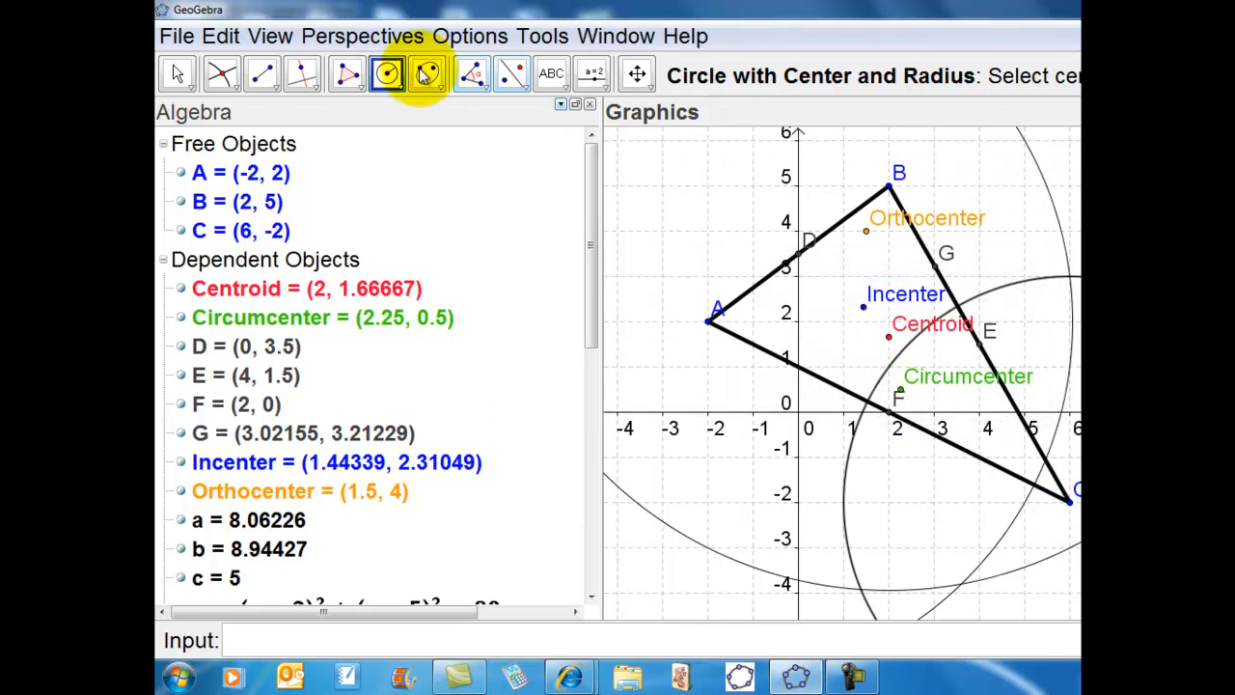
pyautogui.click(179, 76)
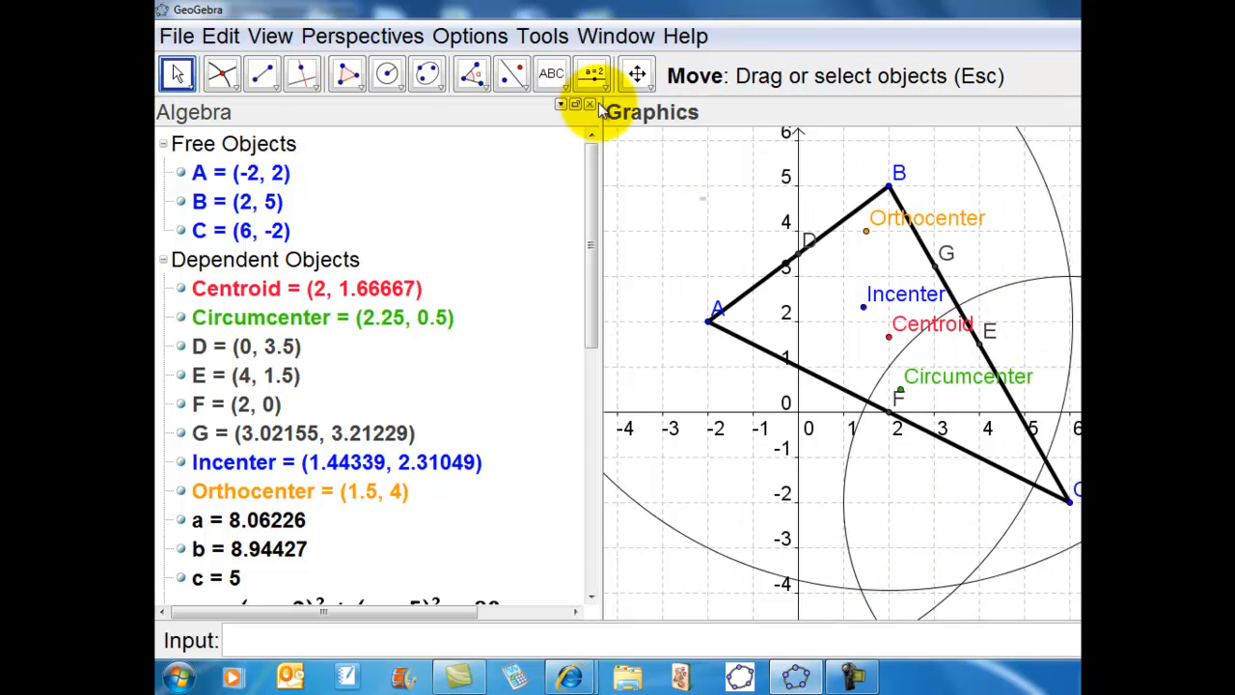
# - Create the two intersection points of the circles centered at A and C
pyautogui.click(221, 75)
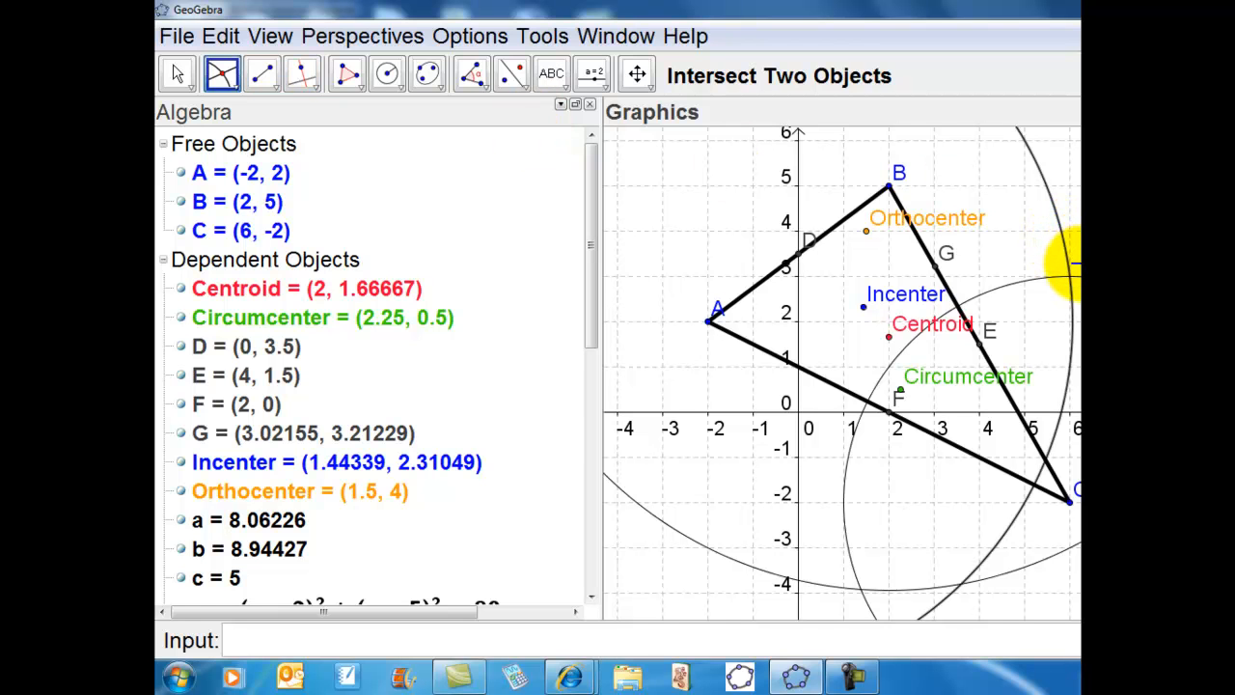
pyautogui.click(1071, 279)
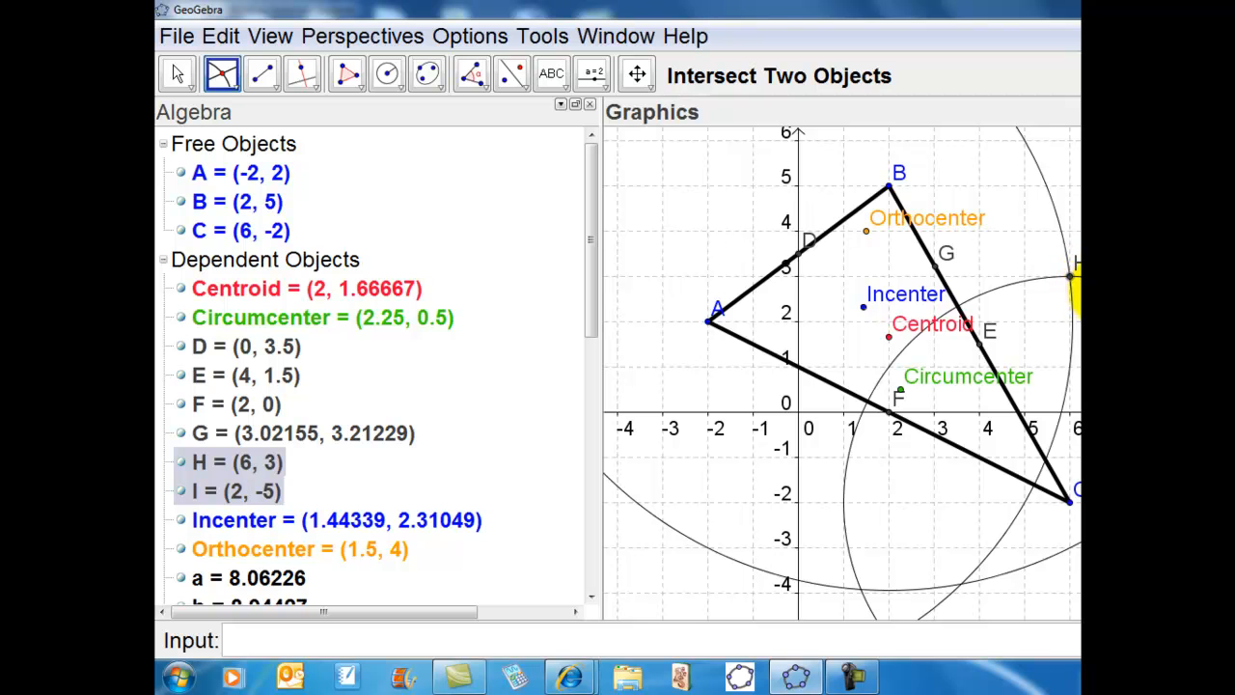
pyautogui.click(637, 74)
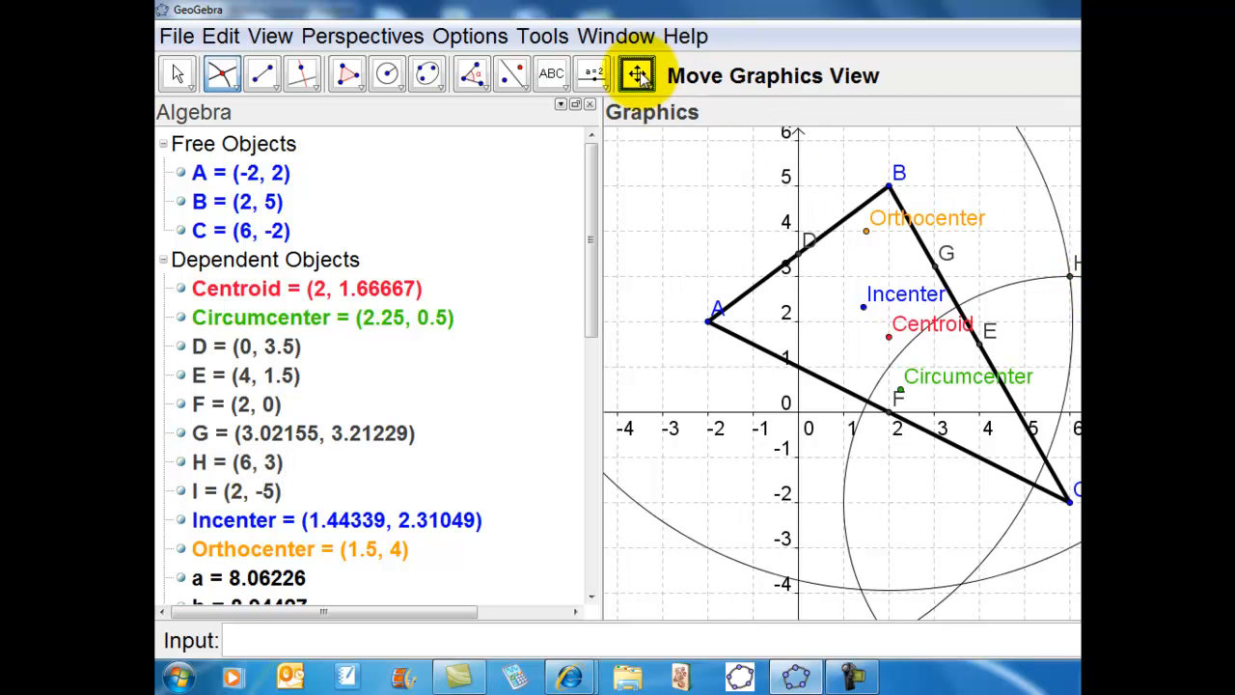
pyautogui.moveTo(647, 297); pyautogui.dragTo(673, 216)
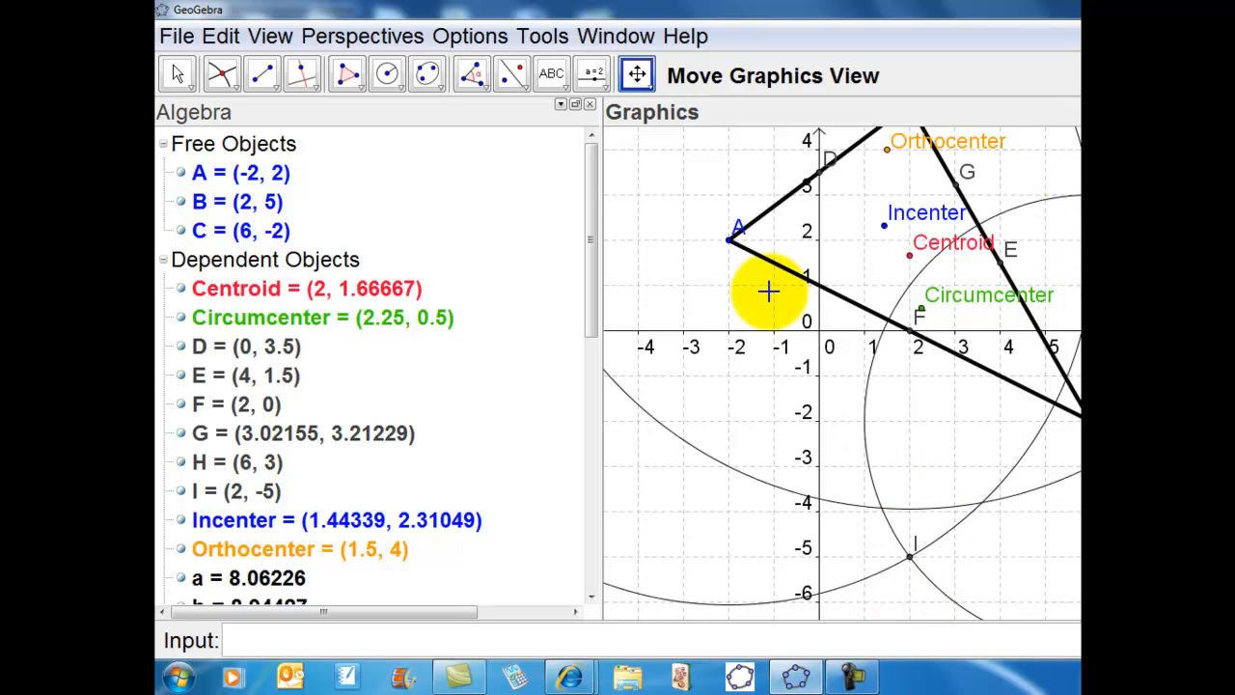
# - Draw a line through H and I, the intersection points of the circles centered at A and C
pyautogui.click(277, 90)
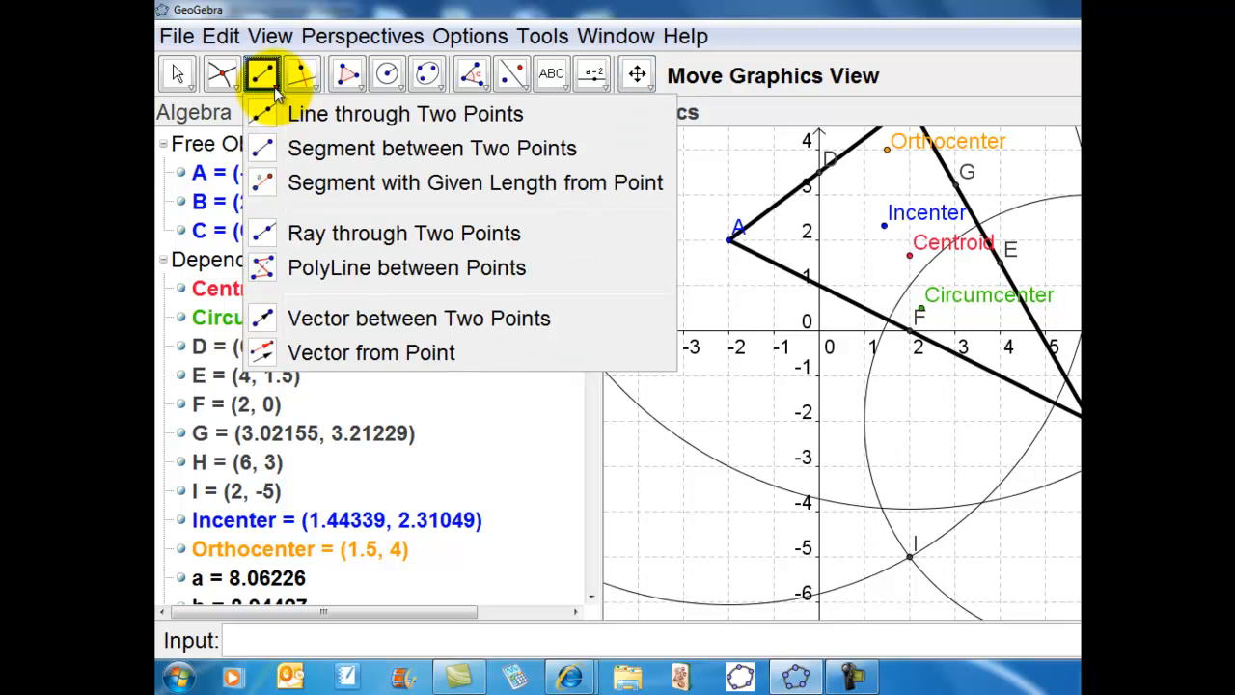
pyautogui.click(269, 113)
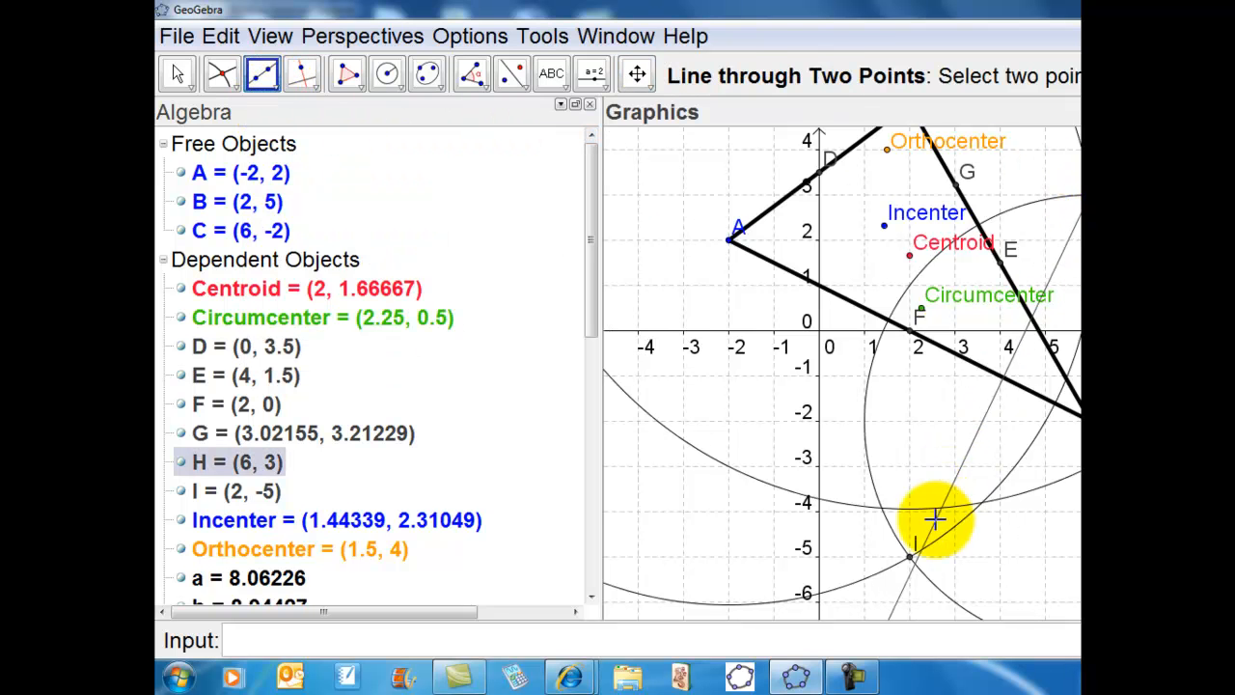
pyautogui.click(911, 557)
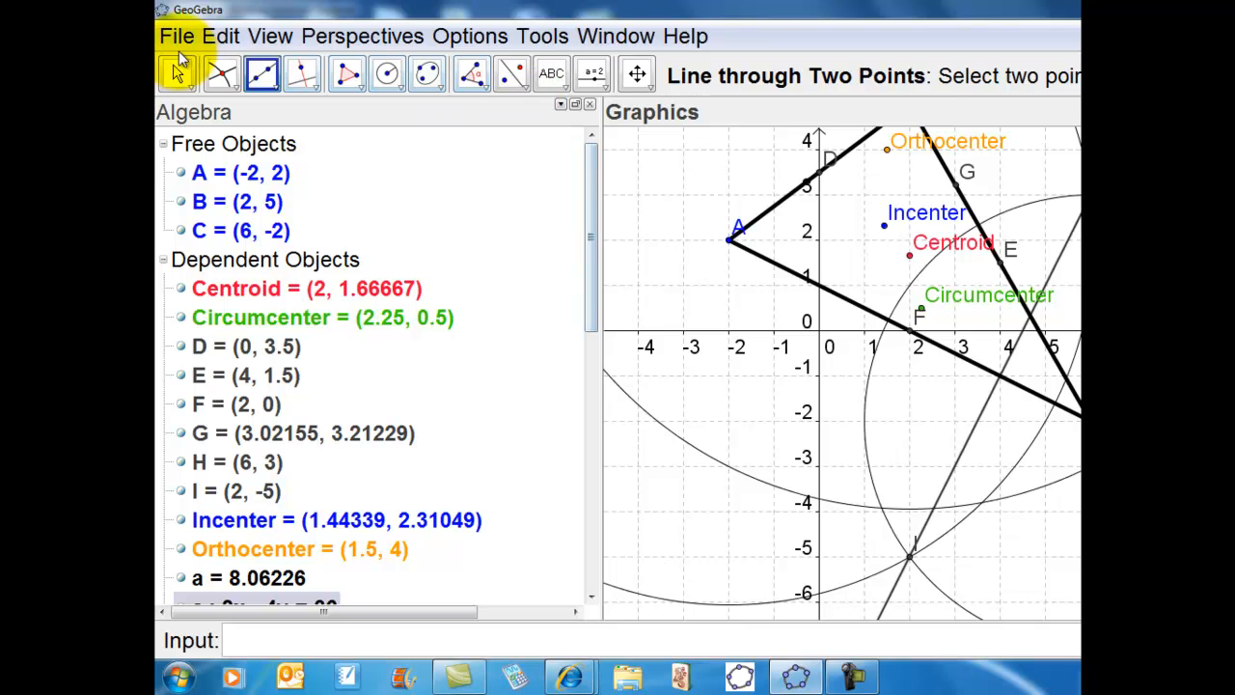
# - Create the two intersection points of the circles centered at B and C
pyautogui.click(180, 73)
pyautogui.click(220, 76)
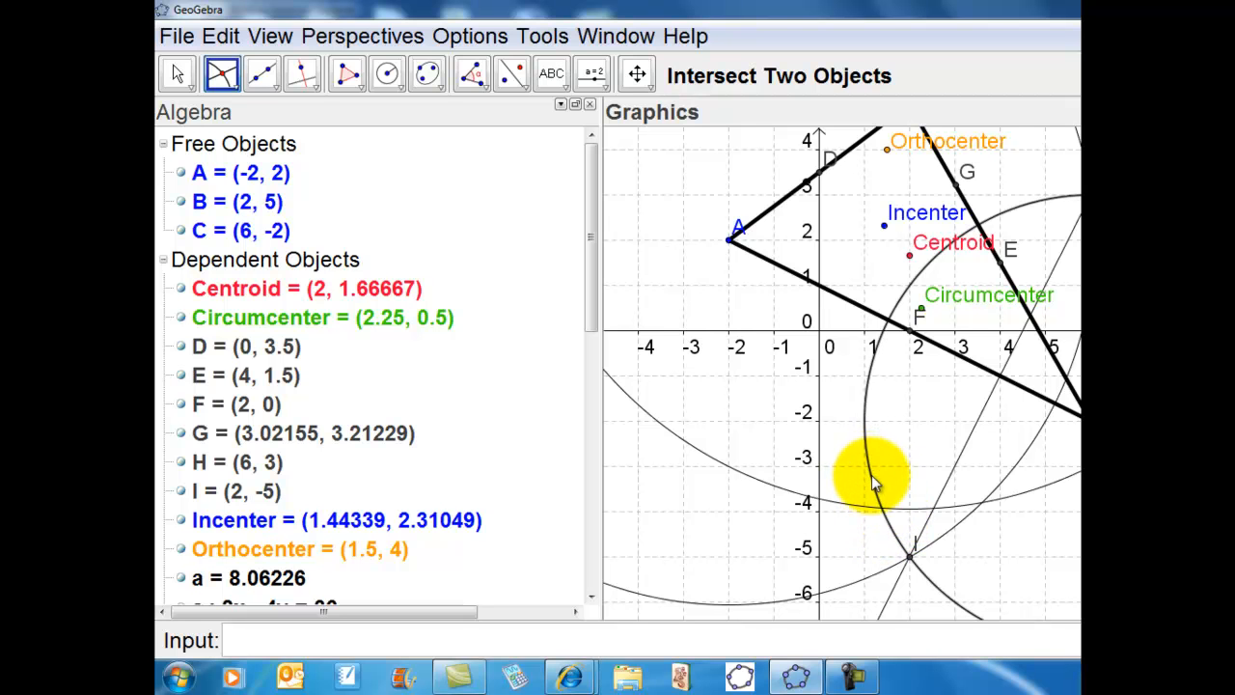
pyautogui.click(900, 513)
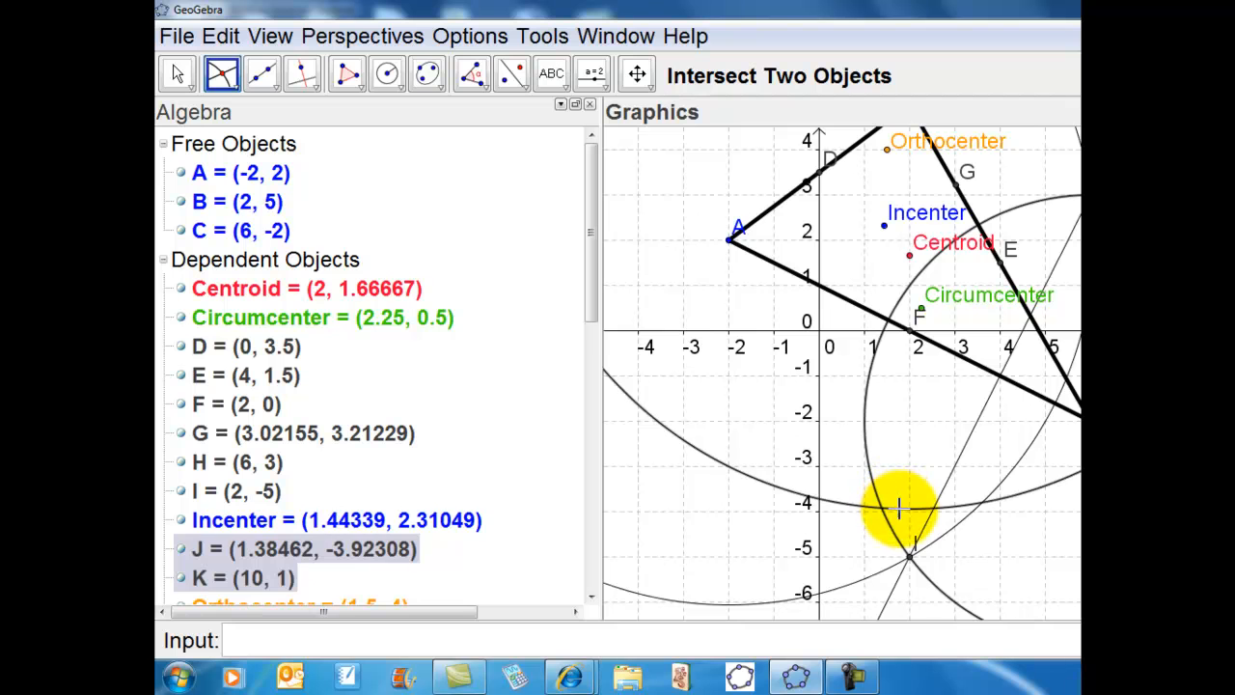
# - Draw a line through J and K, the intersection points of the circles centered at B and C
pyautogui.click(262, 73)
pyautogui.click(884, 510)
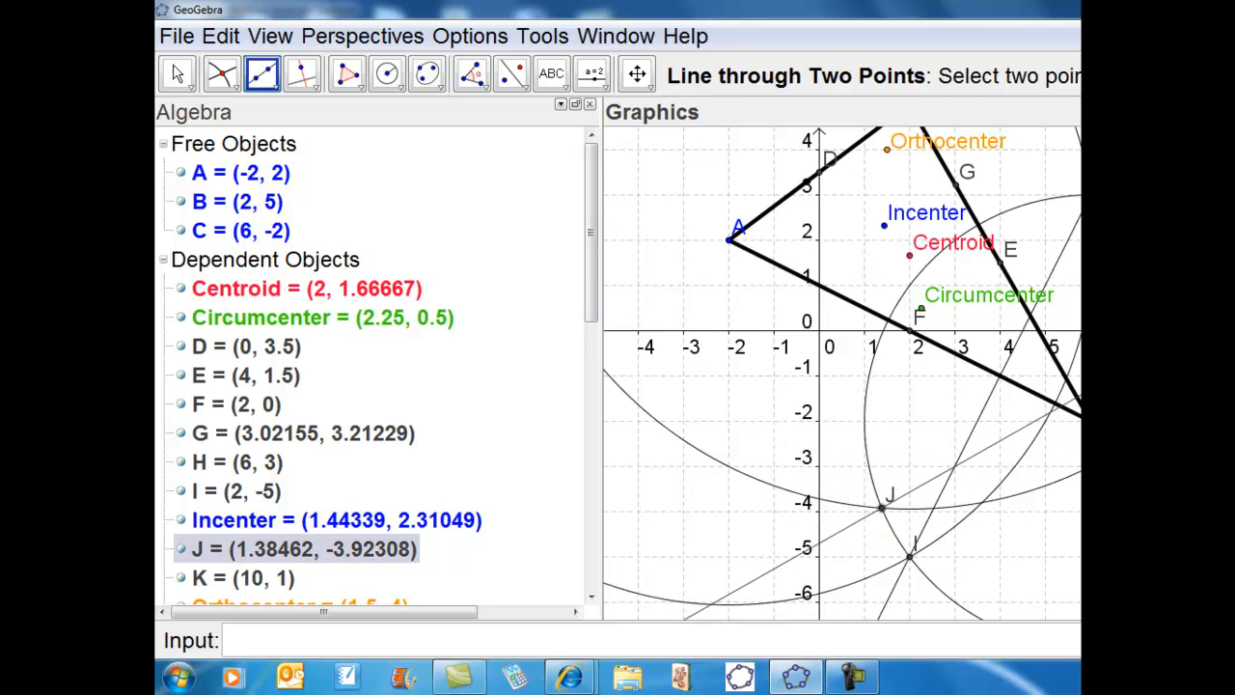
pyautogui.click(1234, 285)
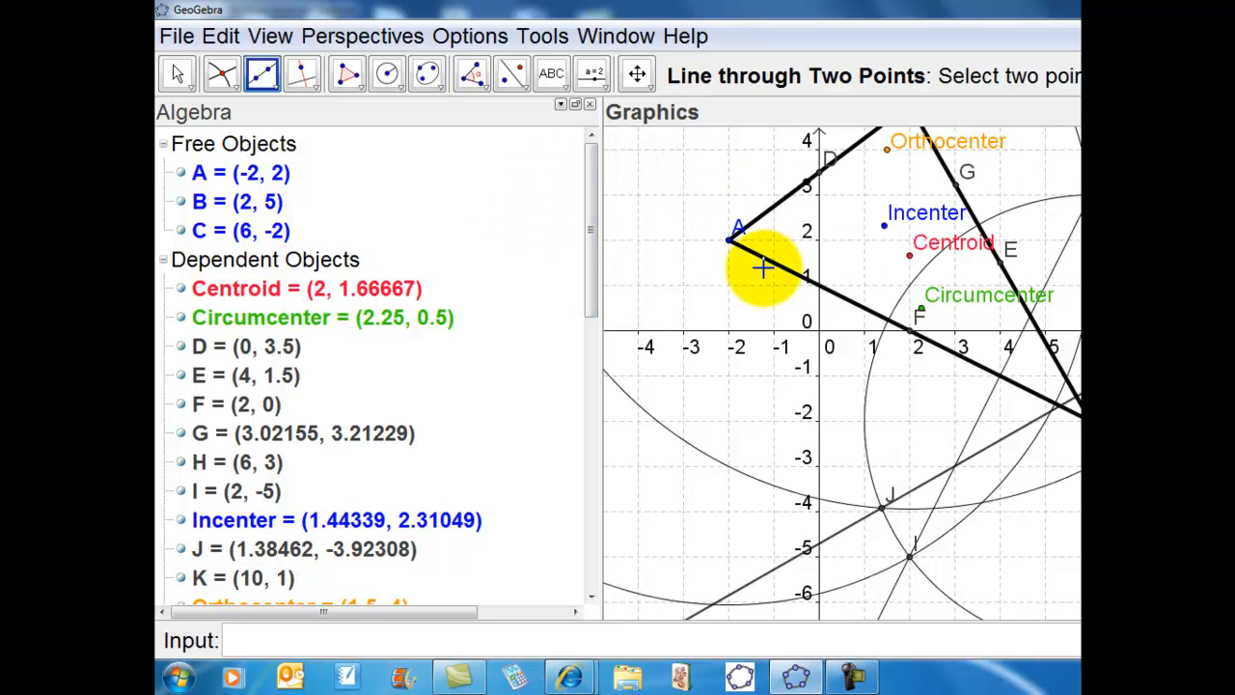
# - Move vertex C of the triangle away from the other vertices to (7.86, -3.58)
pyautogui.click(176, 74)
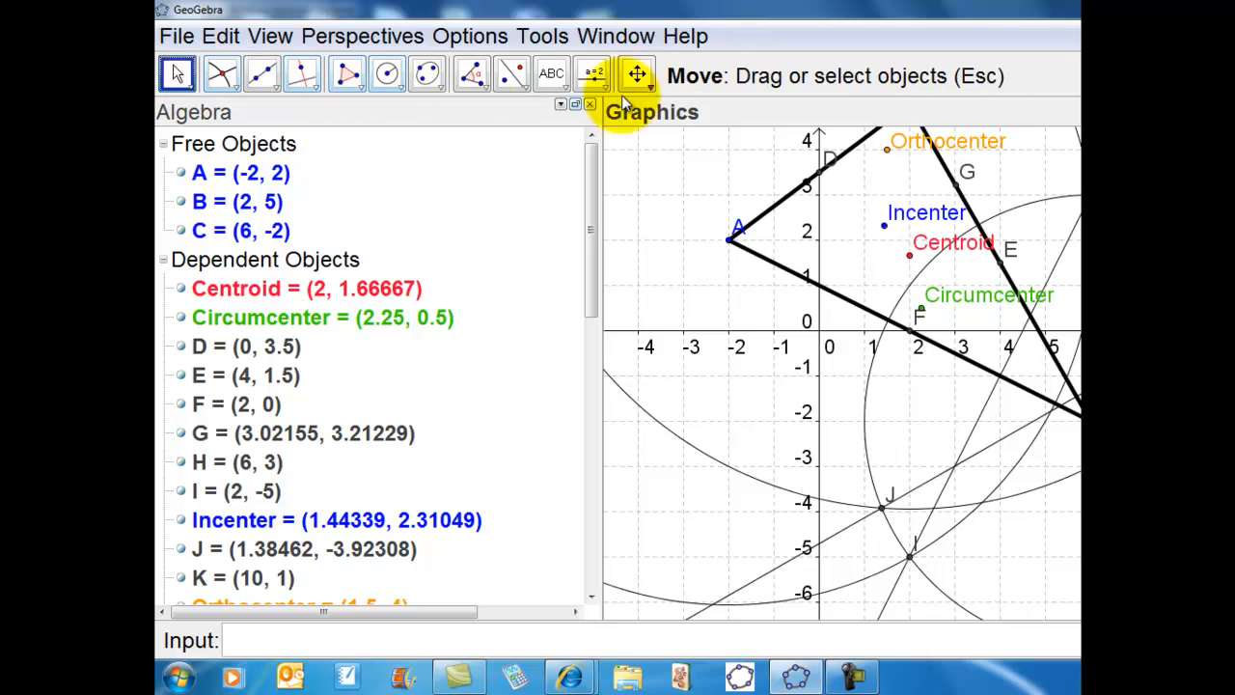
pyautogui.click(1078, 413)
pyautogui.moveTo(1073, 415); pyautogui.dragTo(1177, 495)
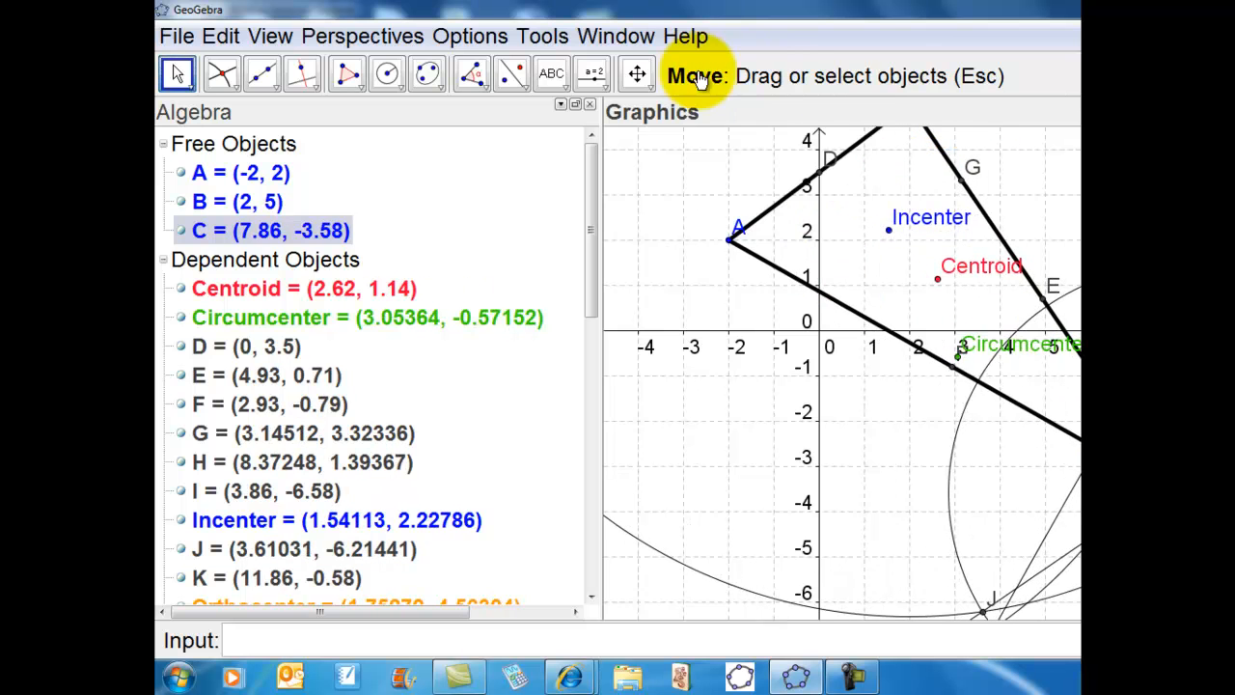
# - Move vertex A of the triangle to (-3, 1)
pyautogui.click(637, 74)
pyautogui.moveTo(679, 193); pyautogui.dragTo(694, 262)
pyautogui.click(177, 75)
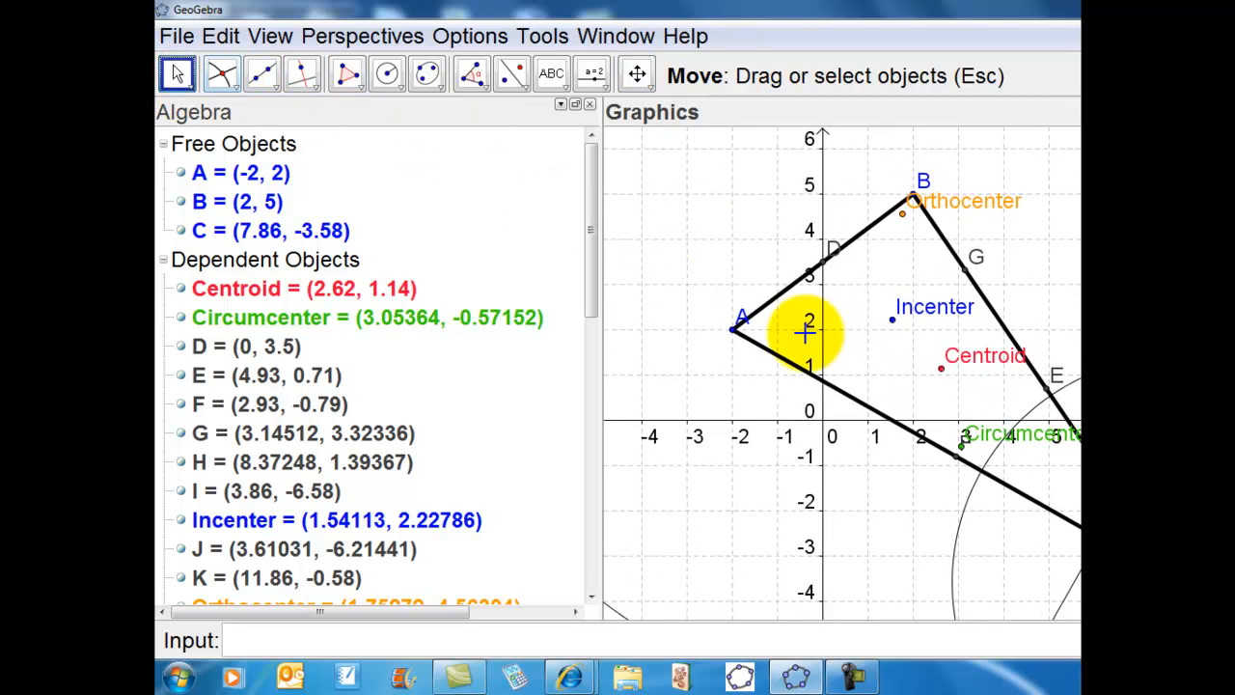
pyautogui.click(737, 331)
pyautogui.moveTo(735, 332); pyautogui.dragTo(690, 379)
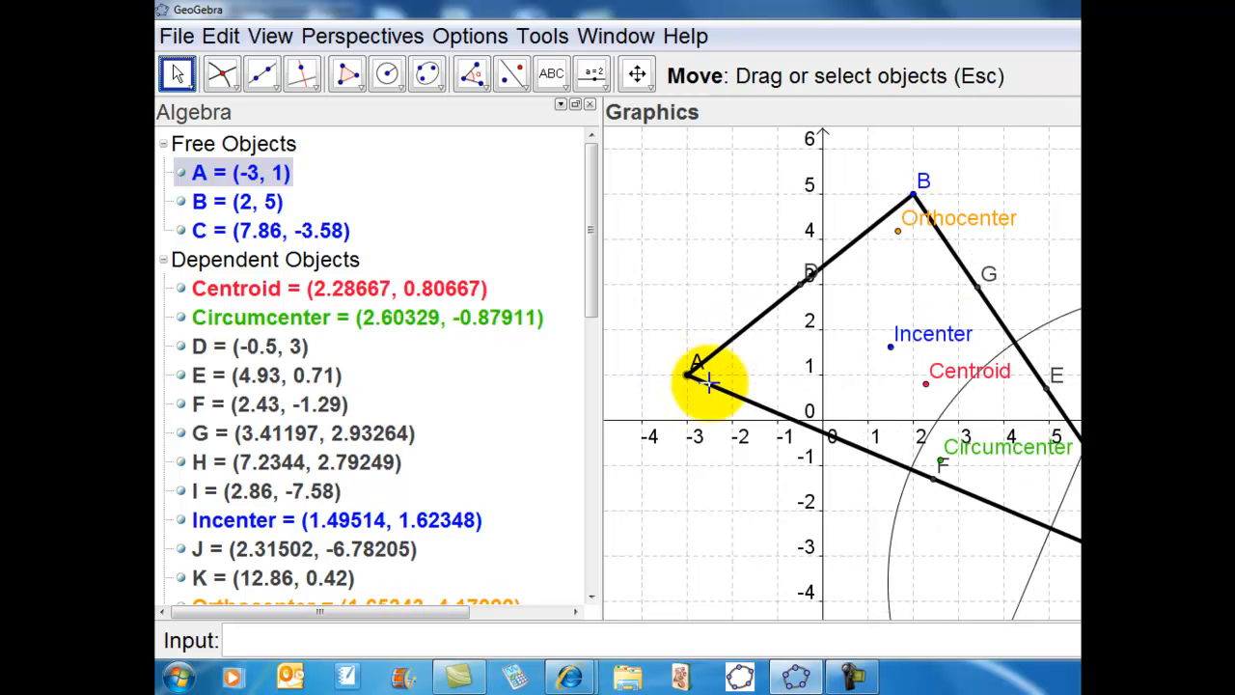
# - Reposition vertex C at (4, 1) and finally at (5, -1) to vary the triangle's shape
pyautogui.moveTo(1177, 584); pyautogui.dragTo(1109, 360)
pyautogui.moveTo(1079, 310); pyautogui.dragTo(1006, 379)
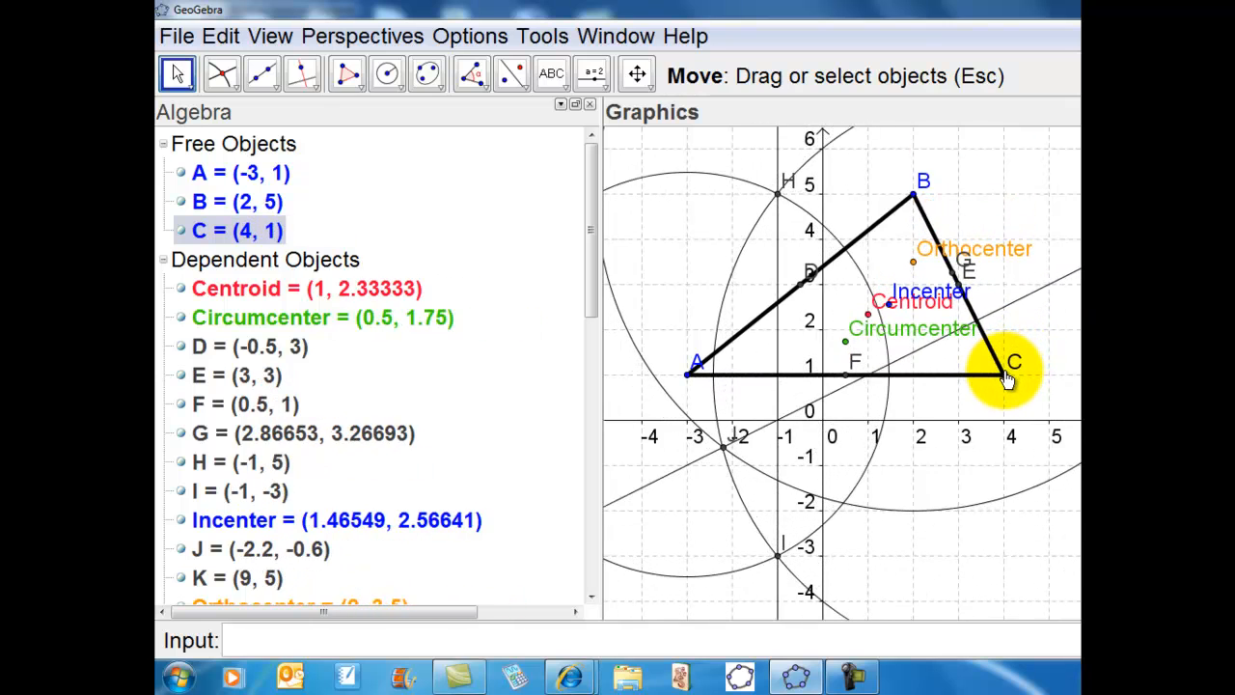
pyautogui.moveTo(1002, 384); pyautogui.dragTo(1050, 473)
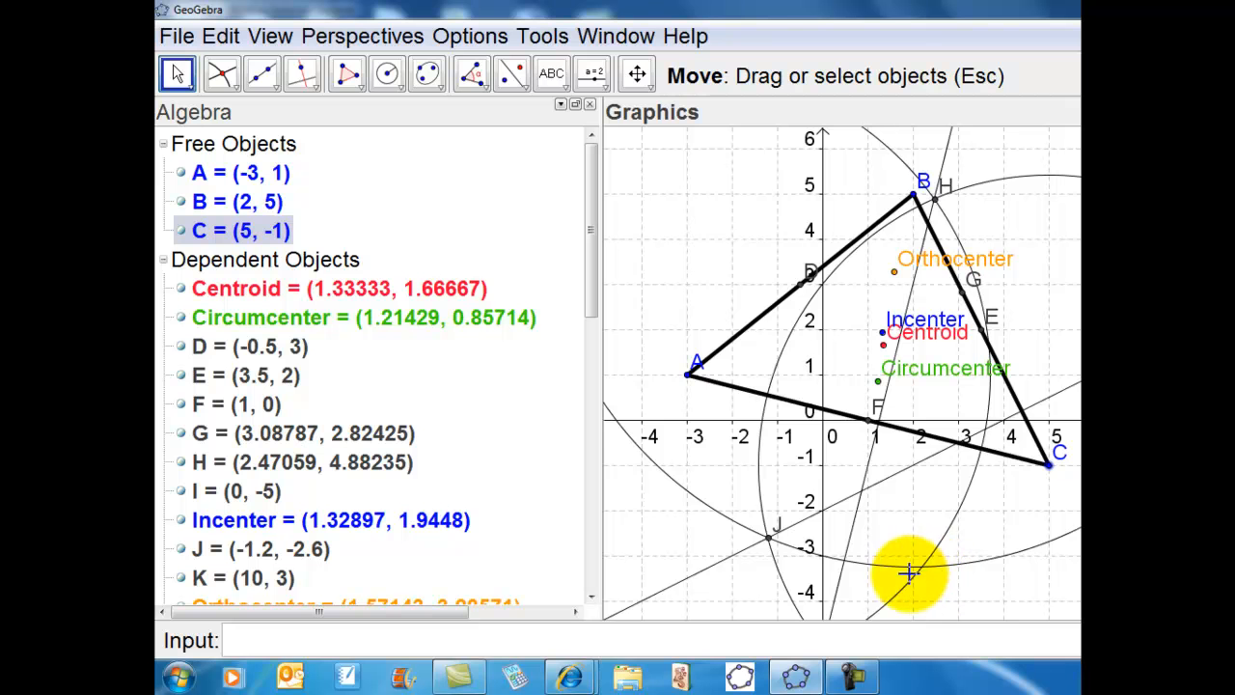
# - Create the two intersection points of the circles centered at A and B
pyautogui.click(637, 75)
pyautogui.moveTo(683, 212); pyautogui.dragTo(877, 261)
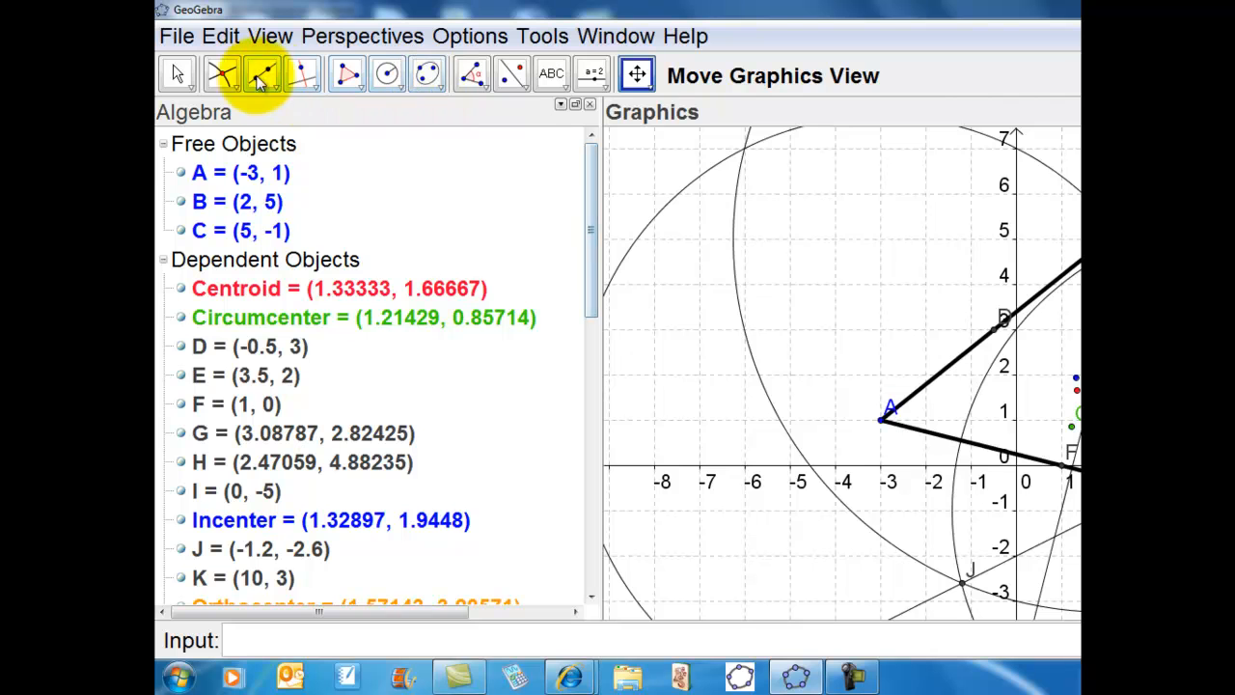
pyautogui.click(221, 74)
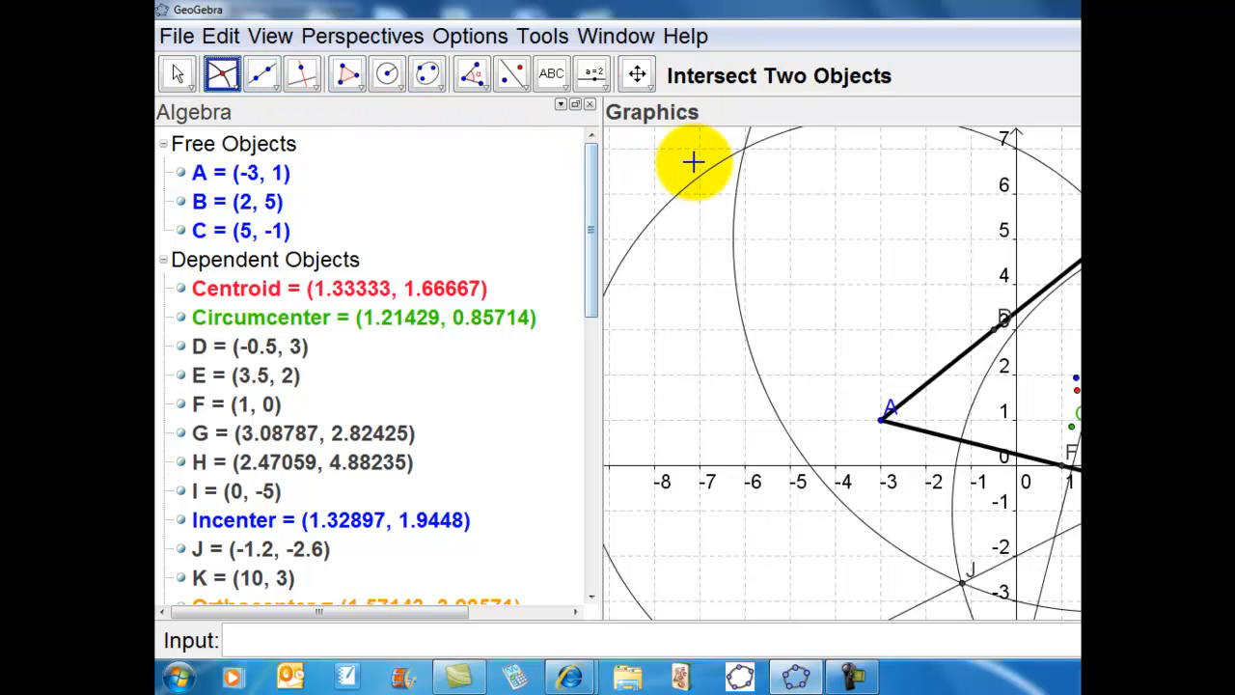
pyautogui.click(739, 177)
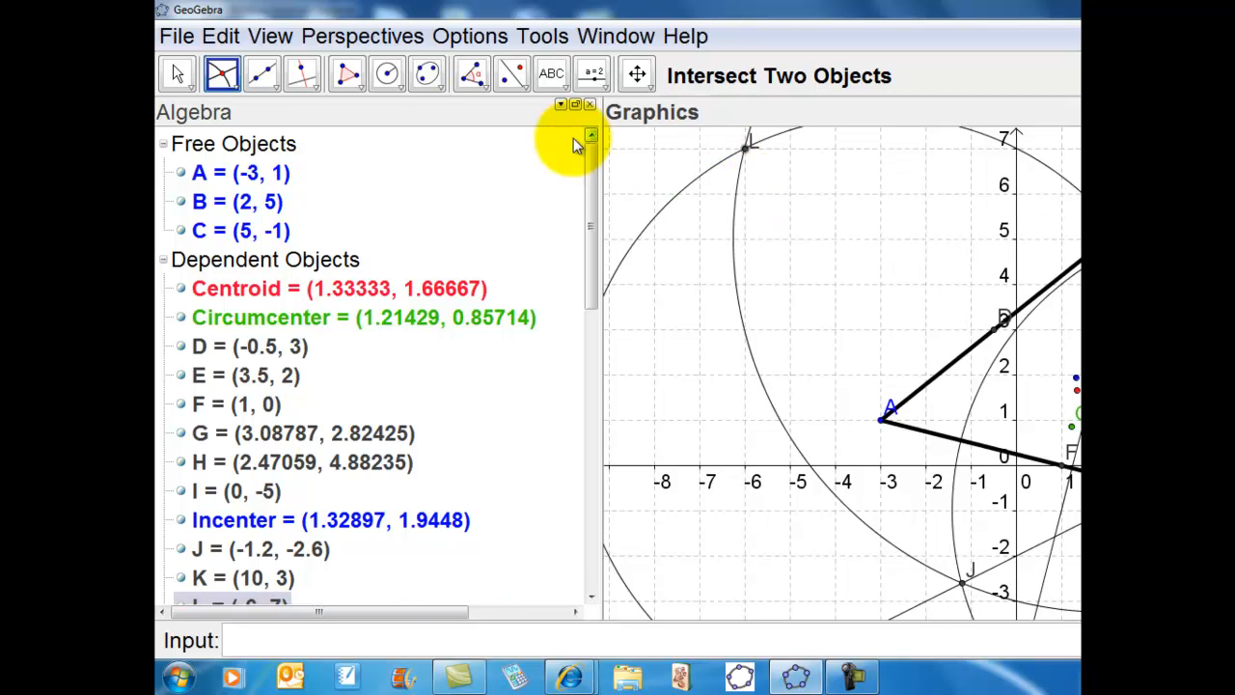
# - Draw a line through points L and M and mark the point where the three lines through the circle intersections cross
pyautogui.click(264, 75)
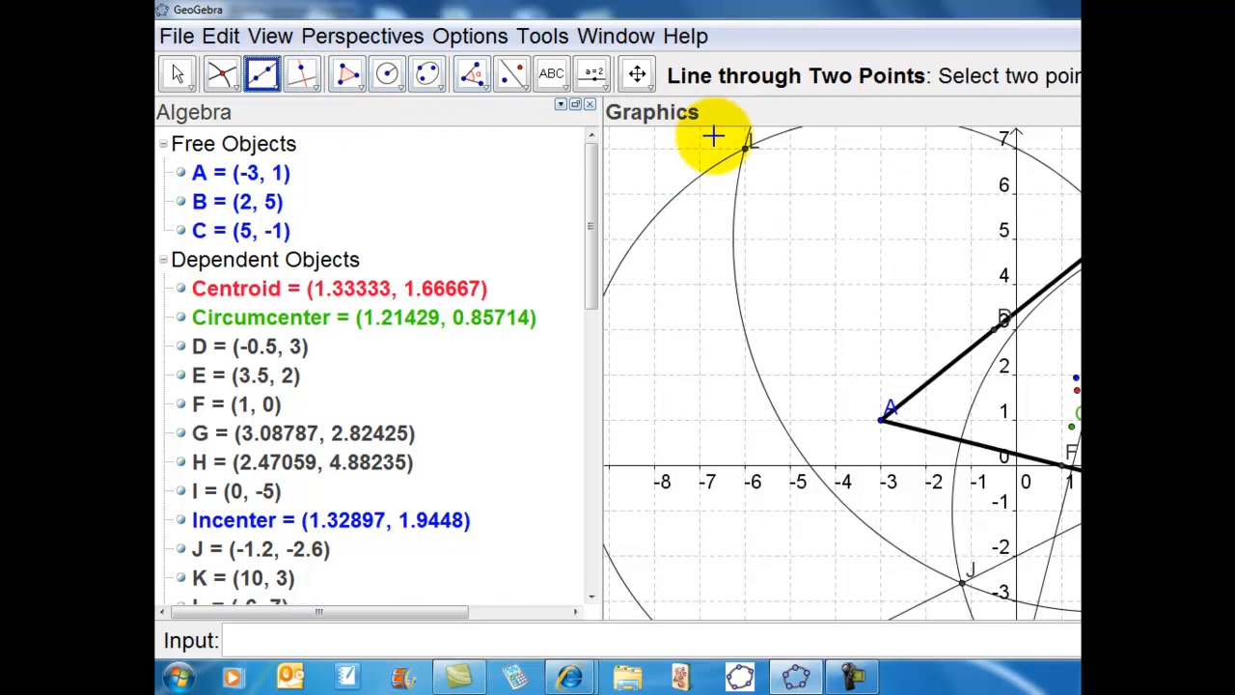
pyautogui.click(746, 153)
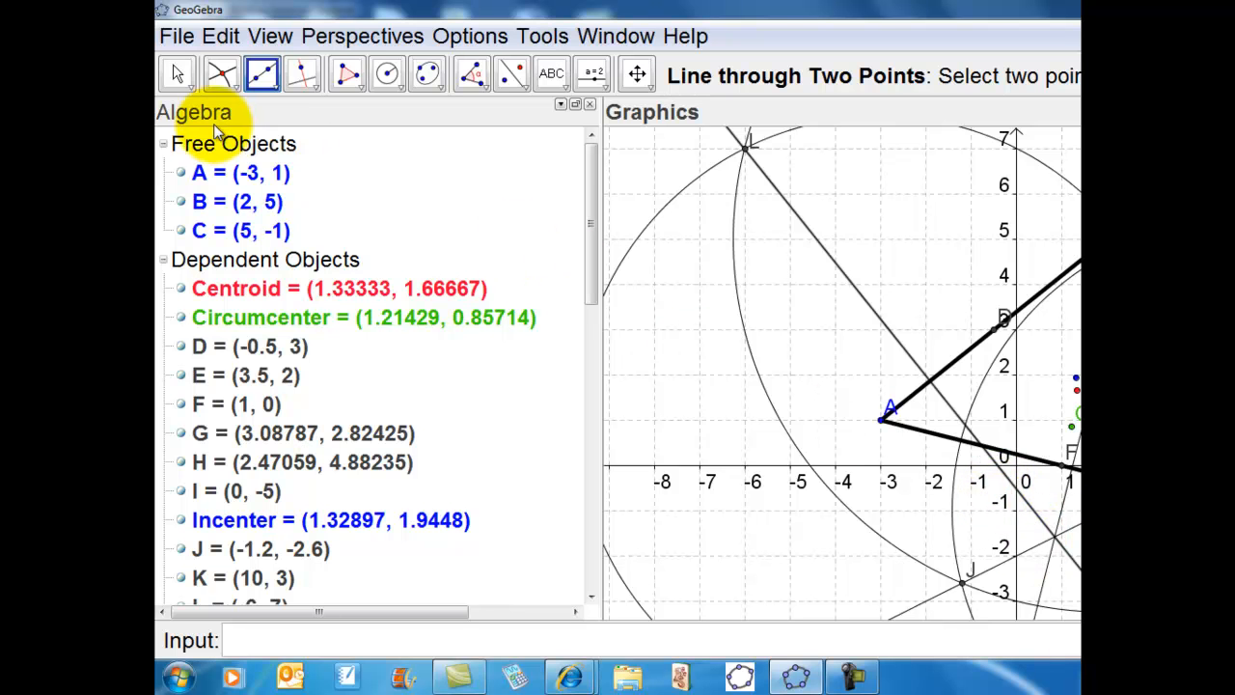
pyautogui.click(221, 74)
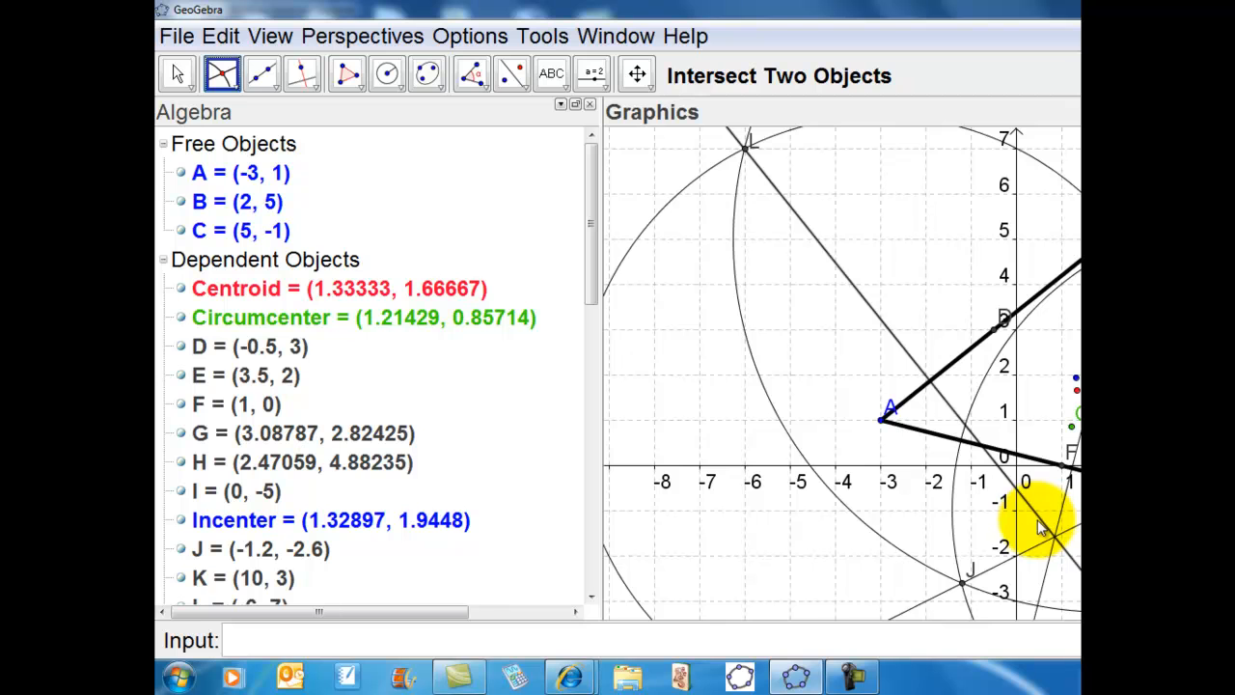
pyautogui.click(1058, 532)
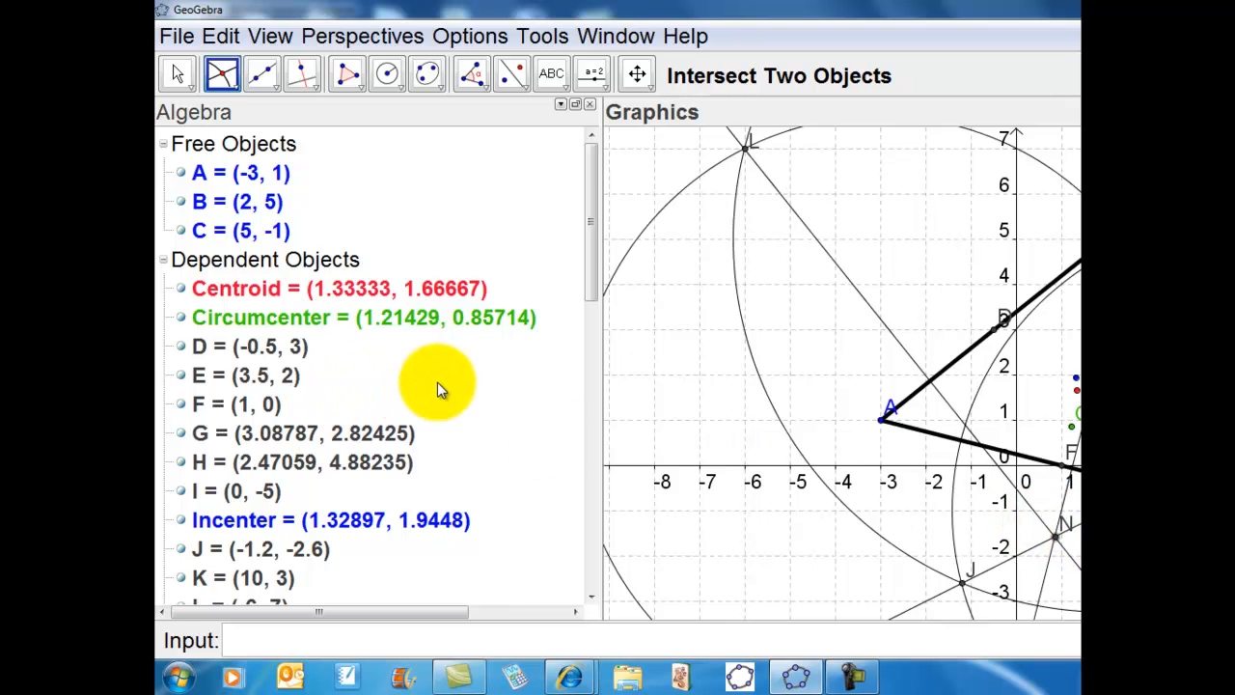
# - Rename point N, where the three lines cross, as flangepoint
pyautogui.moveTo(586, 254); pyautogui.dragTo(643, 333)
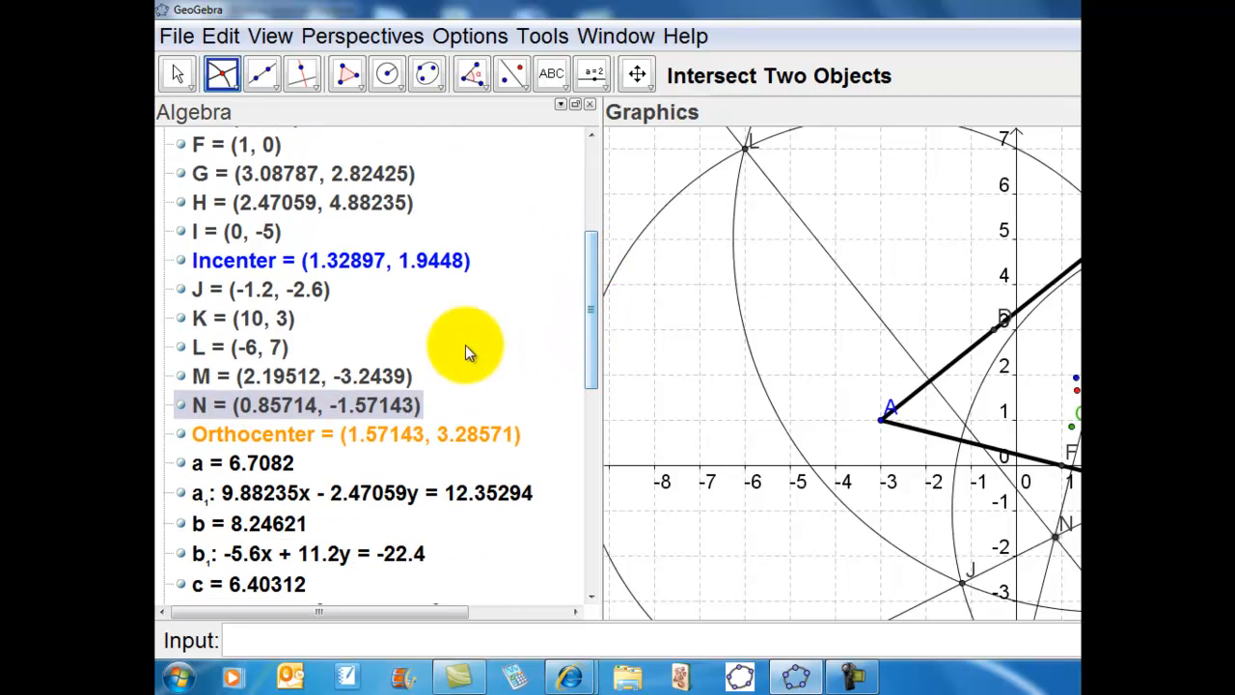
pyautogui.rightClick(376, 404)
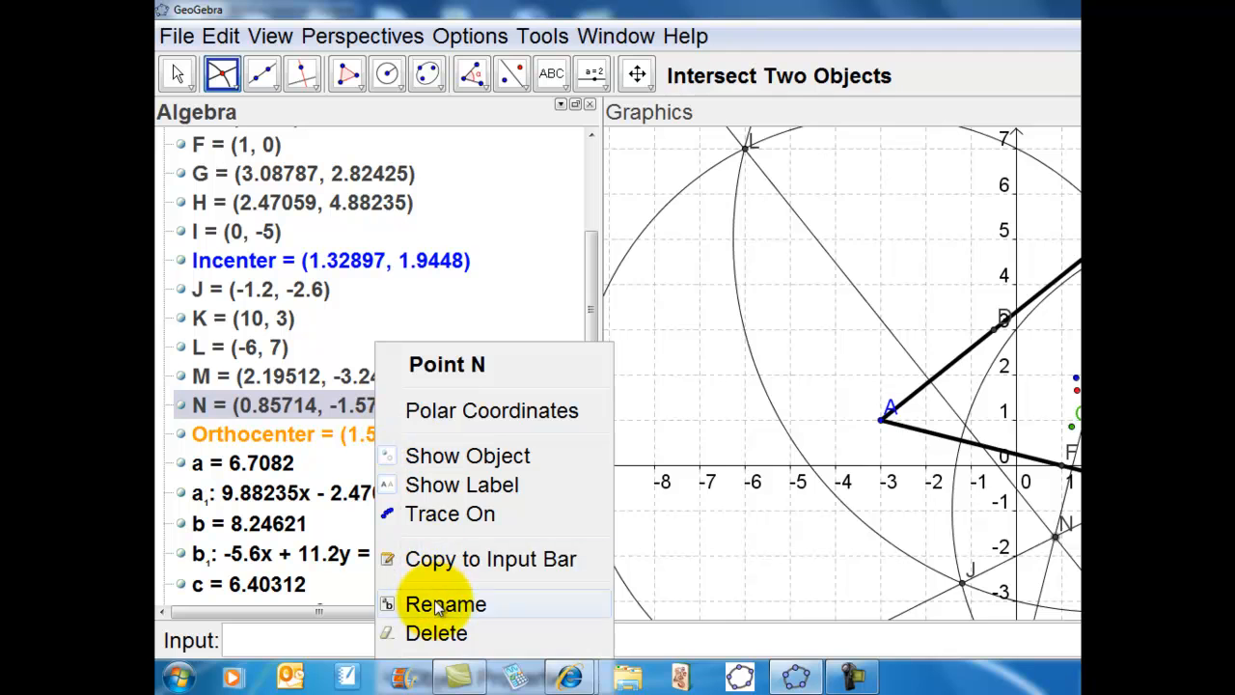
pyautogui.click(435, 603)
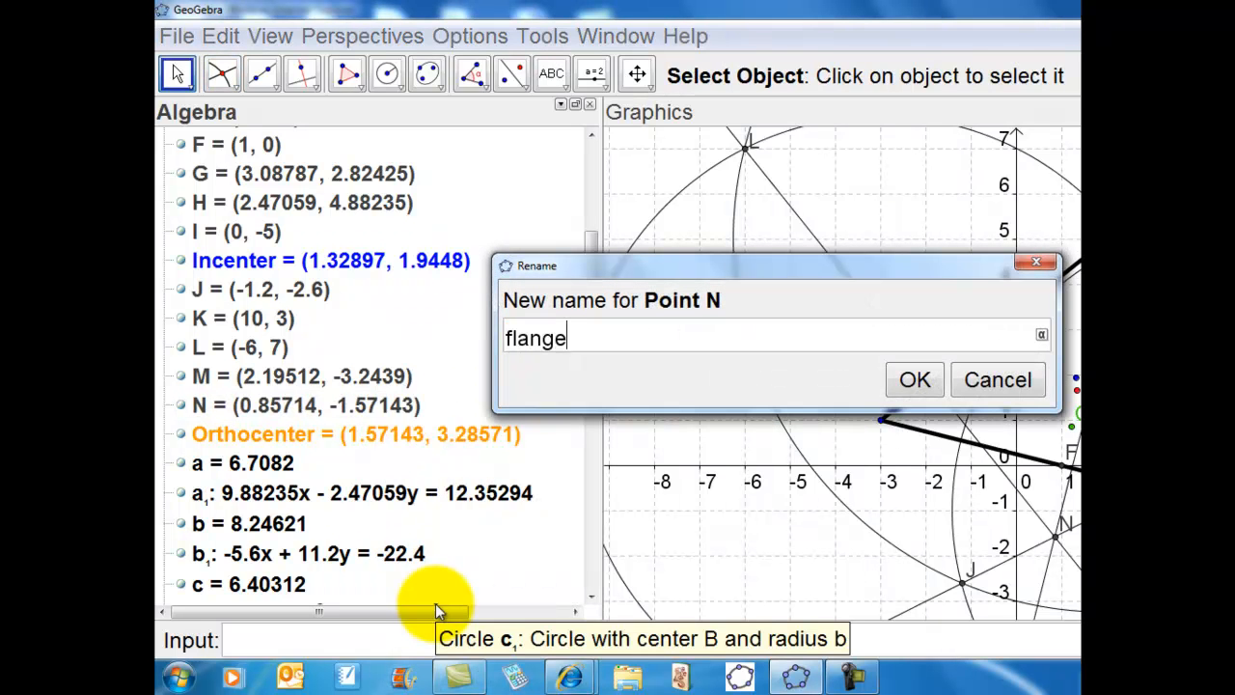
pyautogui.write('flangepoint')
pyautogui.click(907, 377)
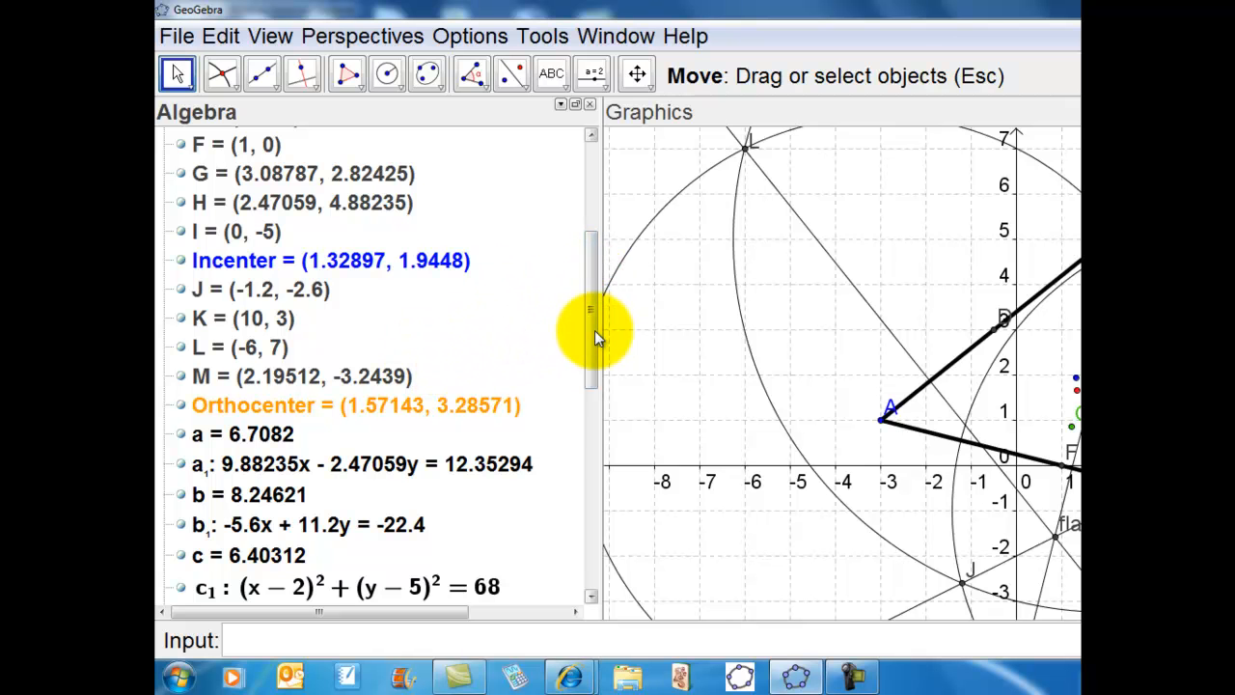
# - Select the circle intersection points H, I, J, K, L and M together
pyautogui.moveTo(592, 333)
pyautogui.mouseDown()
pyautogui.moveTo(605, 477)
pyautogui.moveTo(600, 451)
pyautogui.moveTo(584, 579)
pyautogui.moveTo(589, 315)
pyautogui.moveTo(577, 207)
pyautogui.moveTo(600, 276)
pyautogui.moveTo(585, 320)
pyautogui.mouseUp()
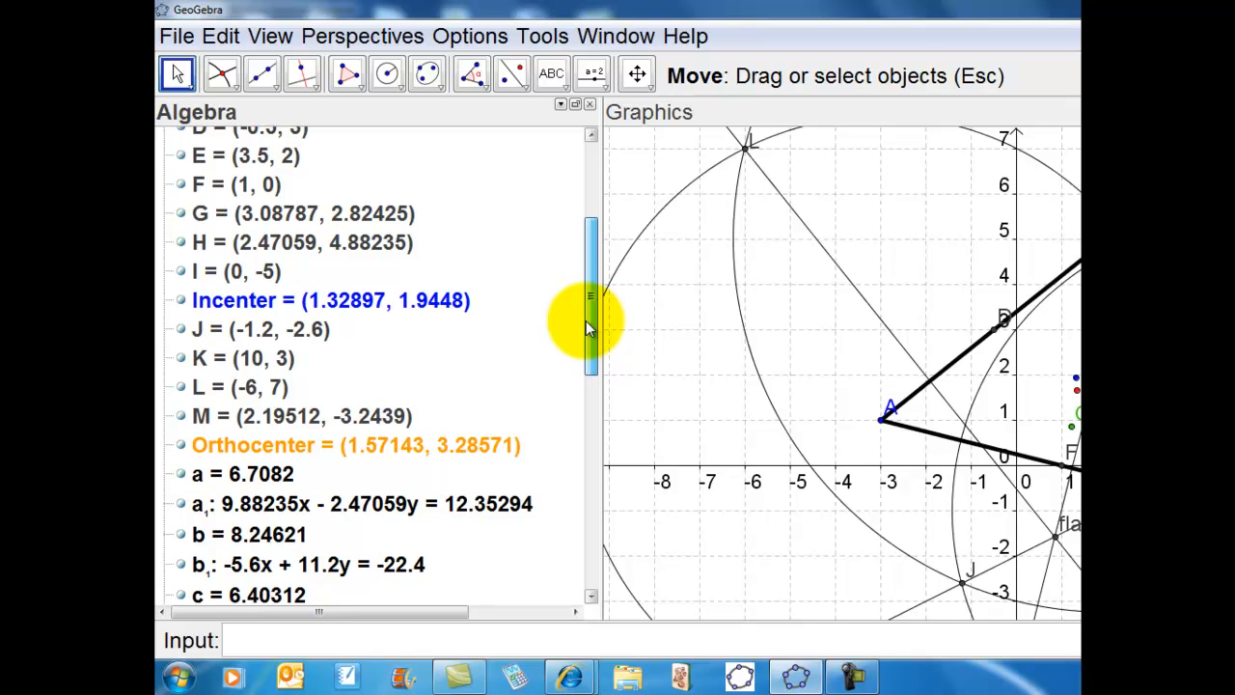
pyautogui.moveTo(586, 321); pyautogui.dragTo(586, 321)
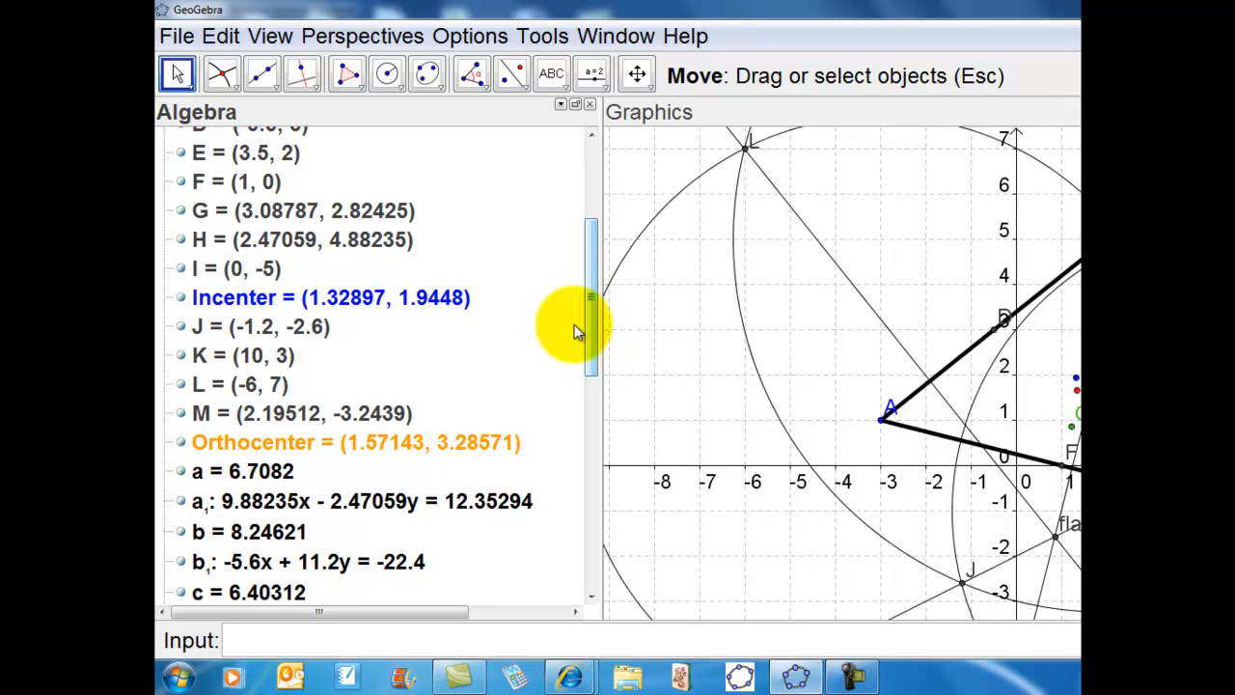
pyautogui.click(323, 238)
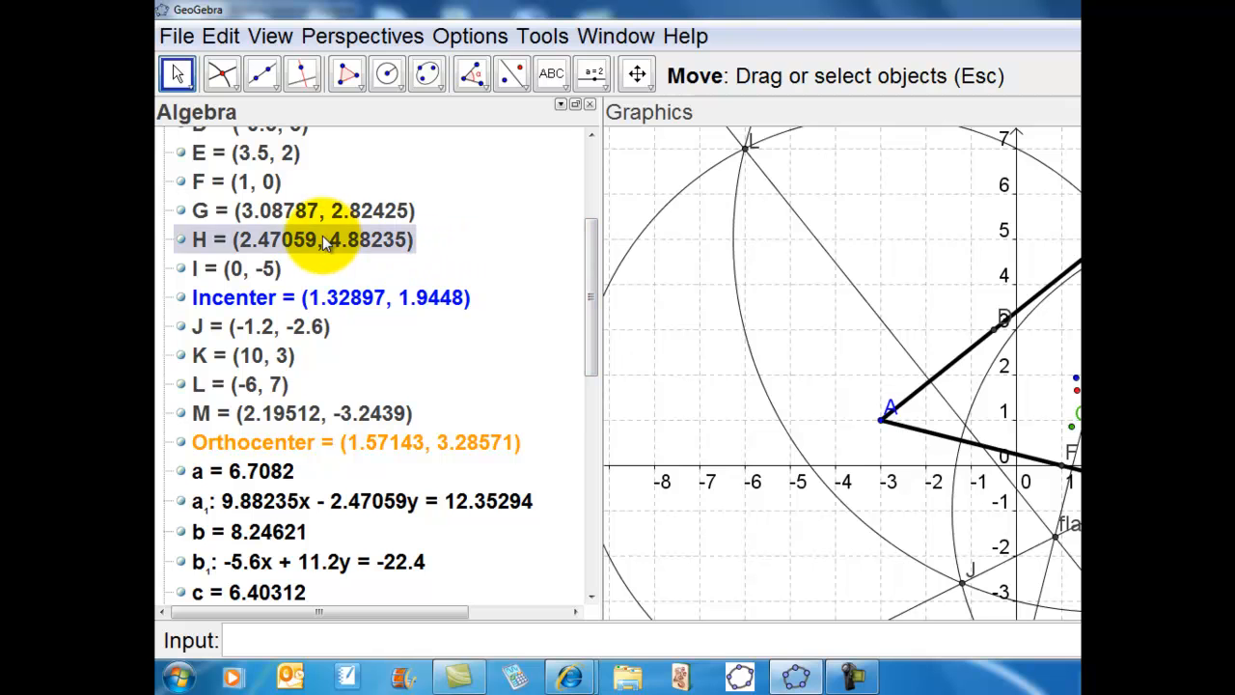
pyautogui.keyDown('ctrl'); pyautogui.click(210, 275); pyautogui.keyUp('ctrl')
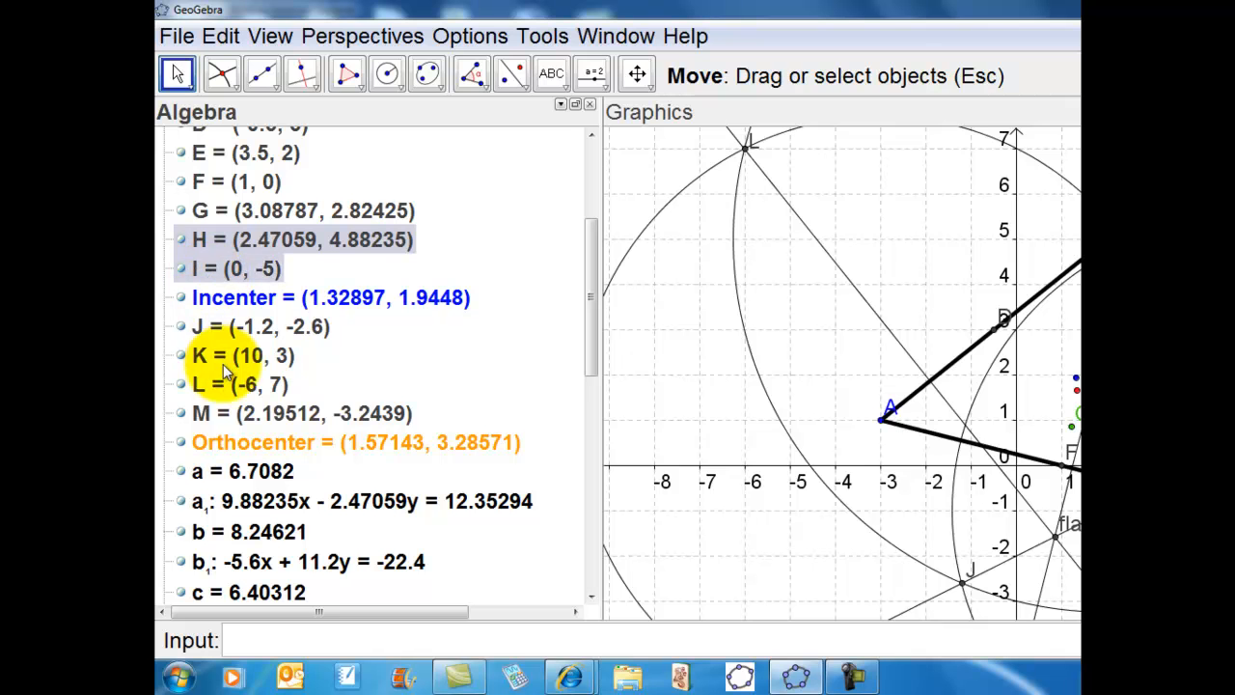
pyautogui.keyDown('ctrl'); pyautogui.click(214, 328); pyautogui.keyUp('ctrl')
pyautogui.keyDown('ctrl'); pyautogui.click(213, 359); pyautogui.keyUp('ctrl')
pyautogui.keyDown('ctrl'); pyautogui.click(214, 386); pyautogui.keyUp('ctrl')
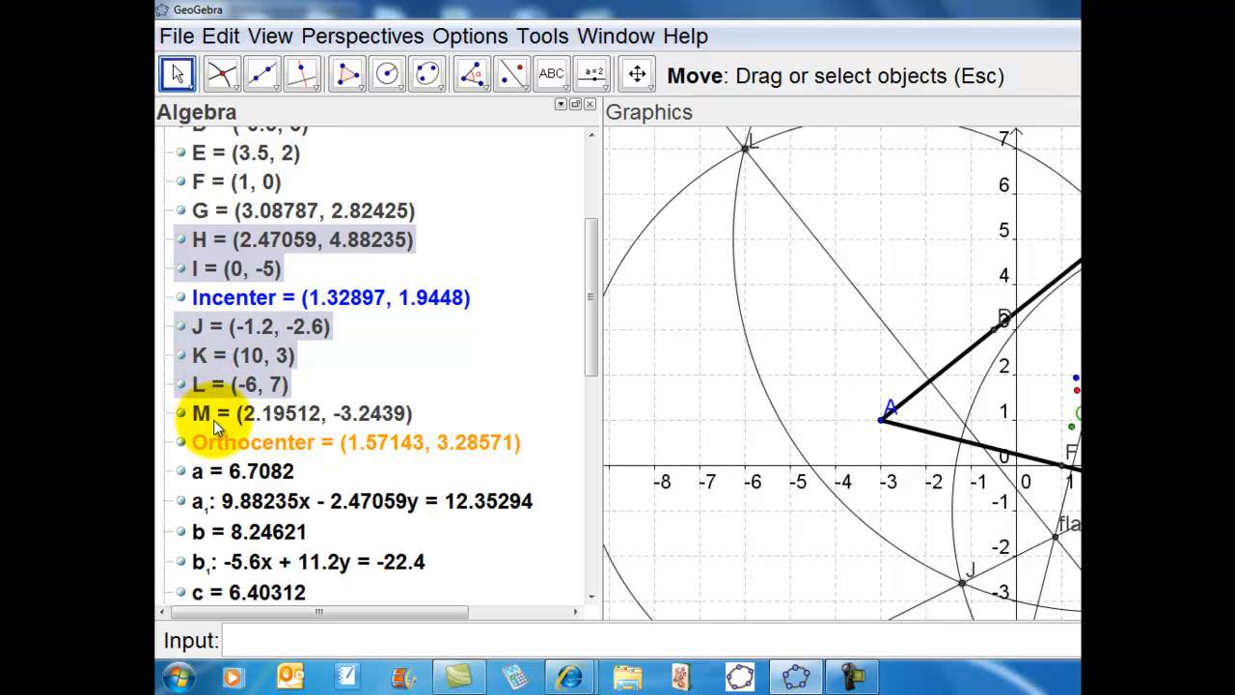
pyautogui.keyDown('ctrl'); pyautogui.click(205, 413); pyautogui.keyUp('ctrl')
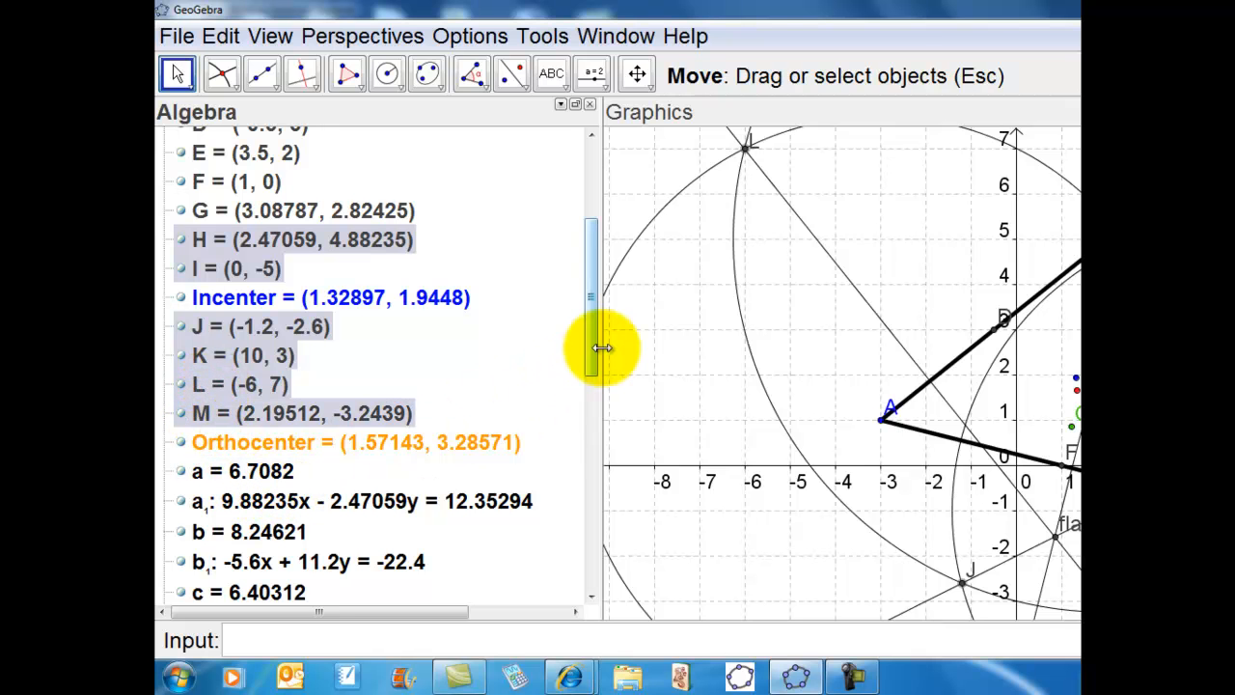
# - Add lines a1, b1, e1, circles c1, d1, t and flangepoint to the selection and color all selected objects magenta (204, 0, 204)
pyautogui.moveTo(593, 345); pyautogui.dragTo(596, 409)
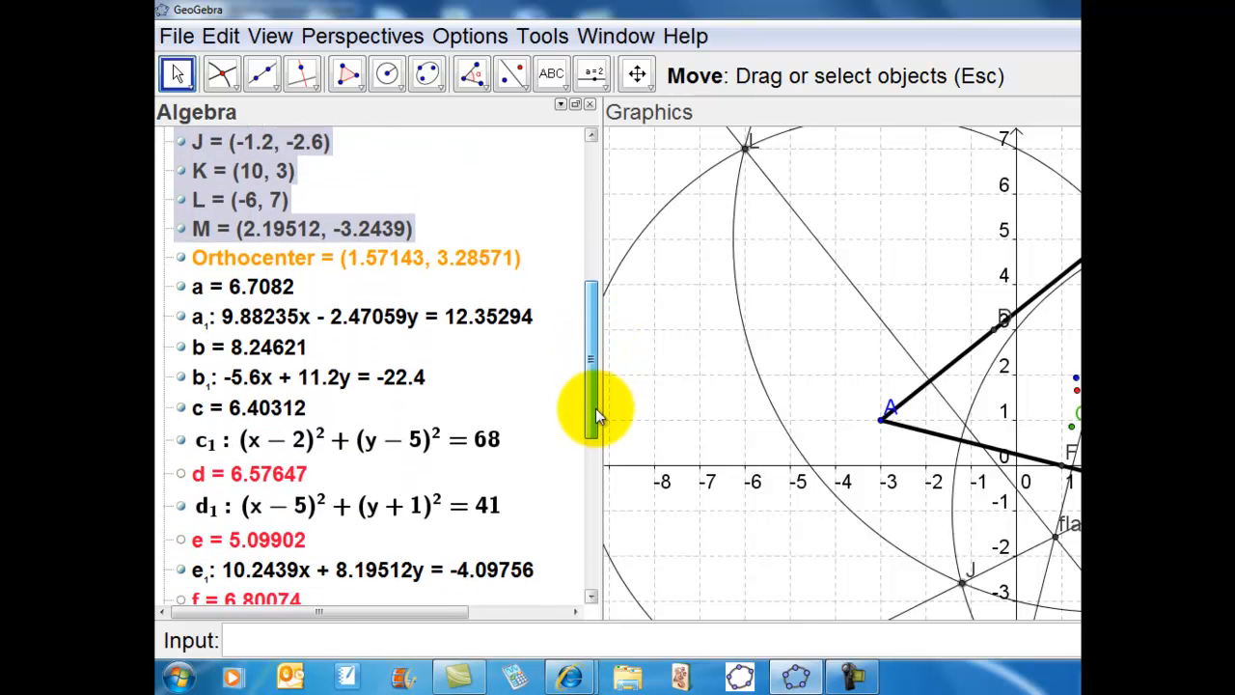
pyautogui.click(304, 318)
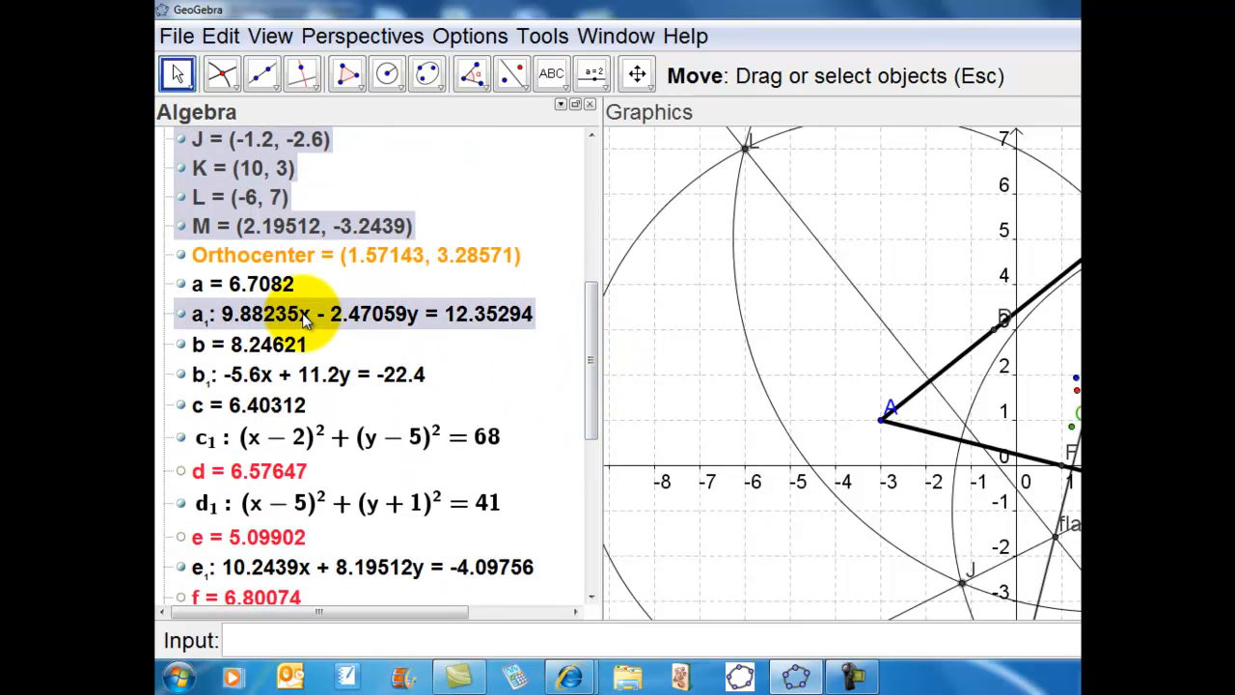
pyautogui.keyDown('ctrl'); pyautogui.click(273, 383); pyautogui.keyUp('ctrl')
pyautogui.keyDown('ctrl'); pyautogui.click(276, 436); pyautogui.keyUp('ctrl')
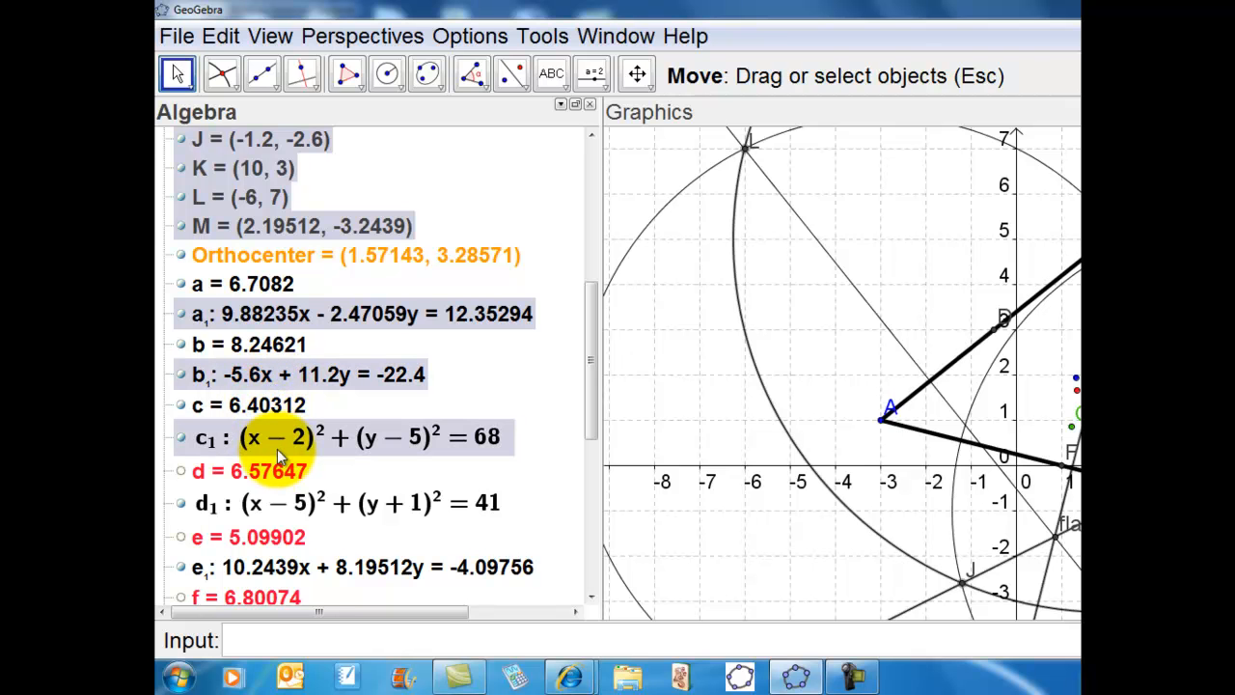
pyautogui.keyDown('ctrl'); pyautogui.click(273, 496); pyautogui.keyUp('ctrl')
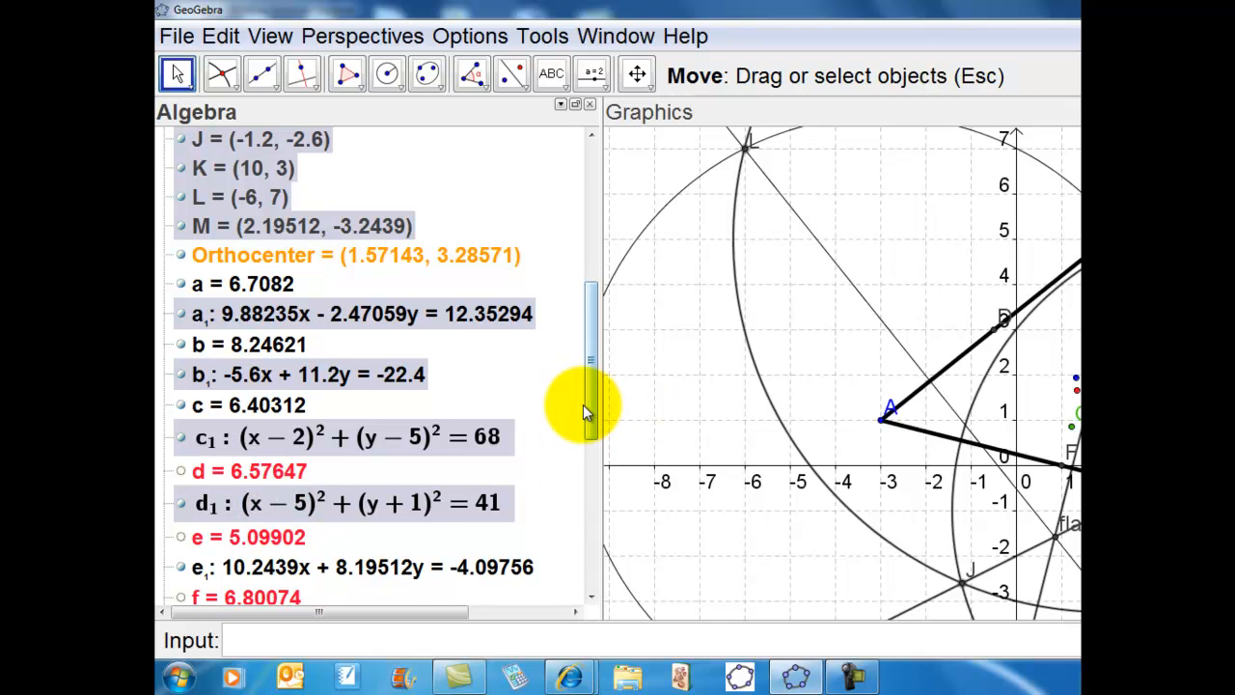
pyautogui.moveTo(587, 407); pyautogui.dragTo(585, 476)
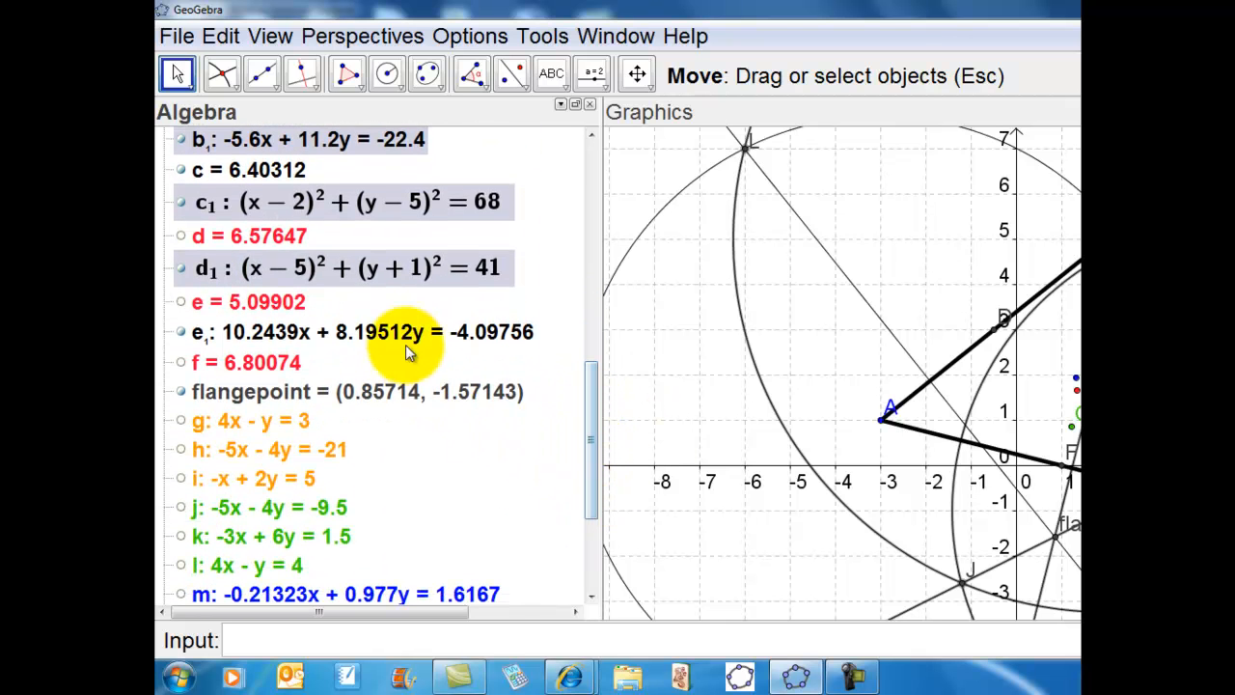
pyautogui.keyDown('ctrl'); pyautogui.click(390, 330); pyautogui.keyUp('ctrl')
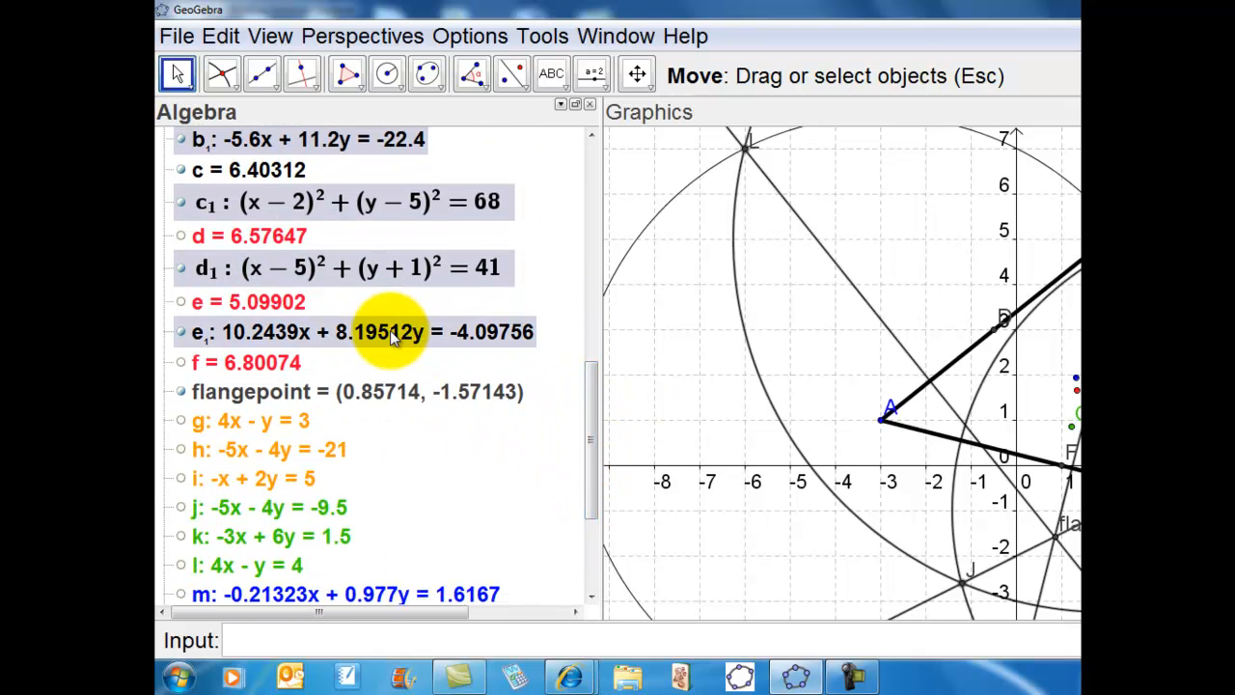
pyautogui.keyDown('ctrl'); pyautogui.click(346, 394); pyautogui.keyUp('ctrl')
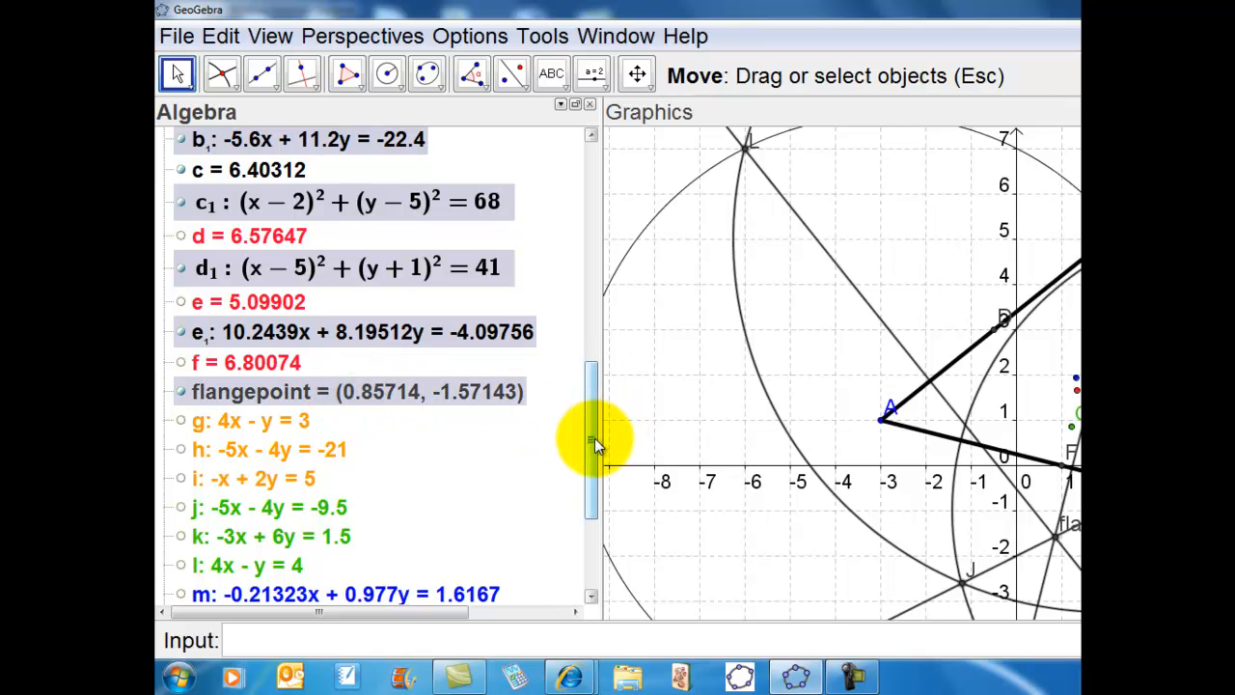
pyautogui.moveTo(595, 438); pyautogui.dragTo(568, 508)
pyautogui.keyDown('ctrl'); pyautogui.click(446, 579); pyautogui.keyUp('ctrl')
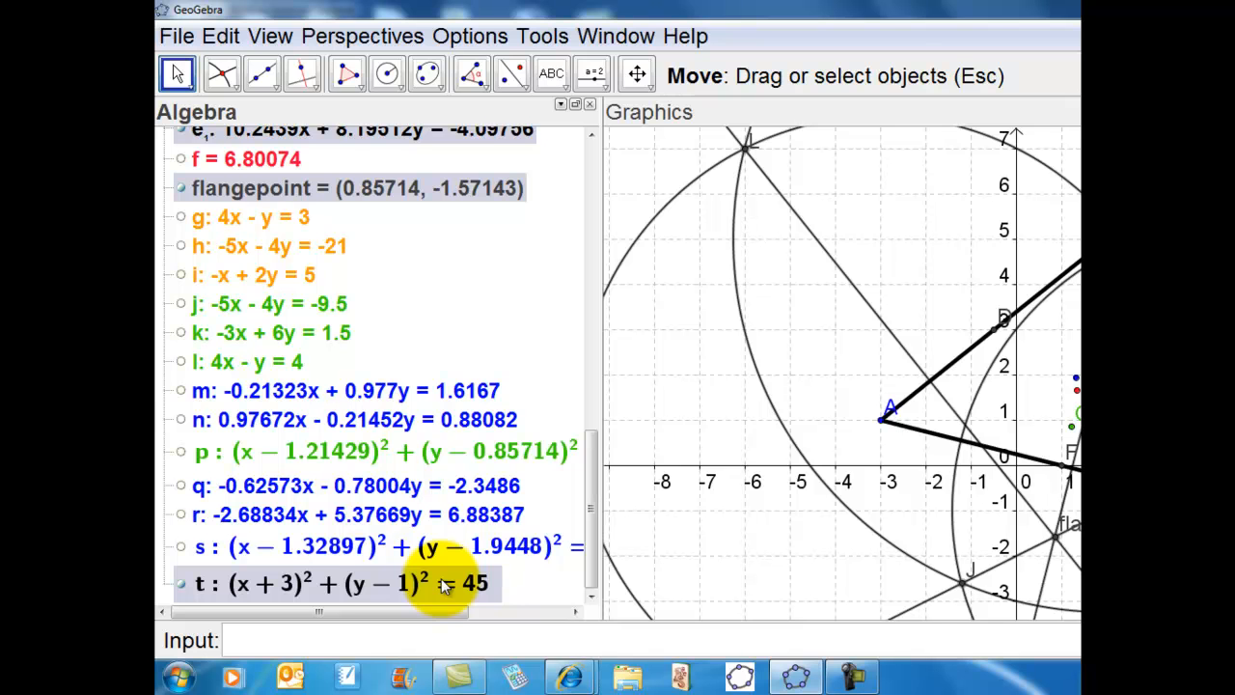
pyautogui.hotkey('ctrl', 'e')
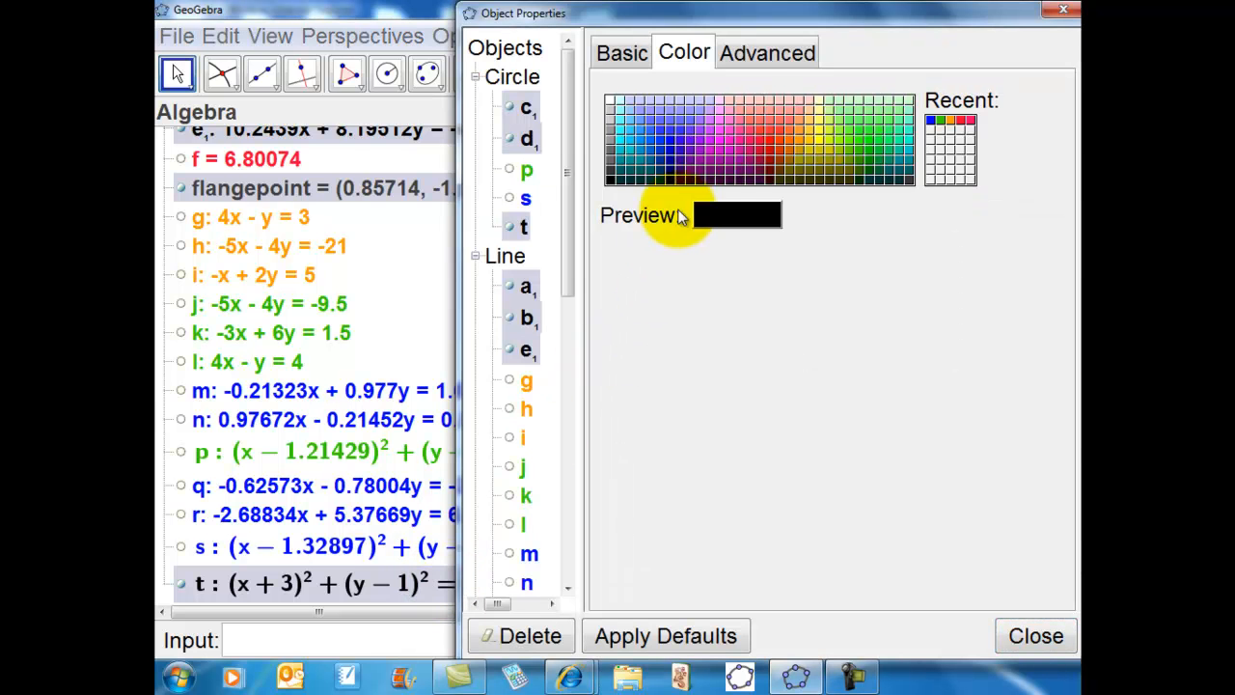
pyautogui.click(730, 161)
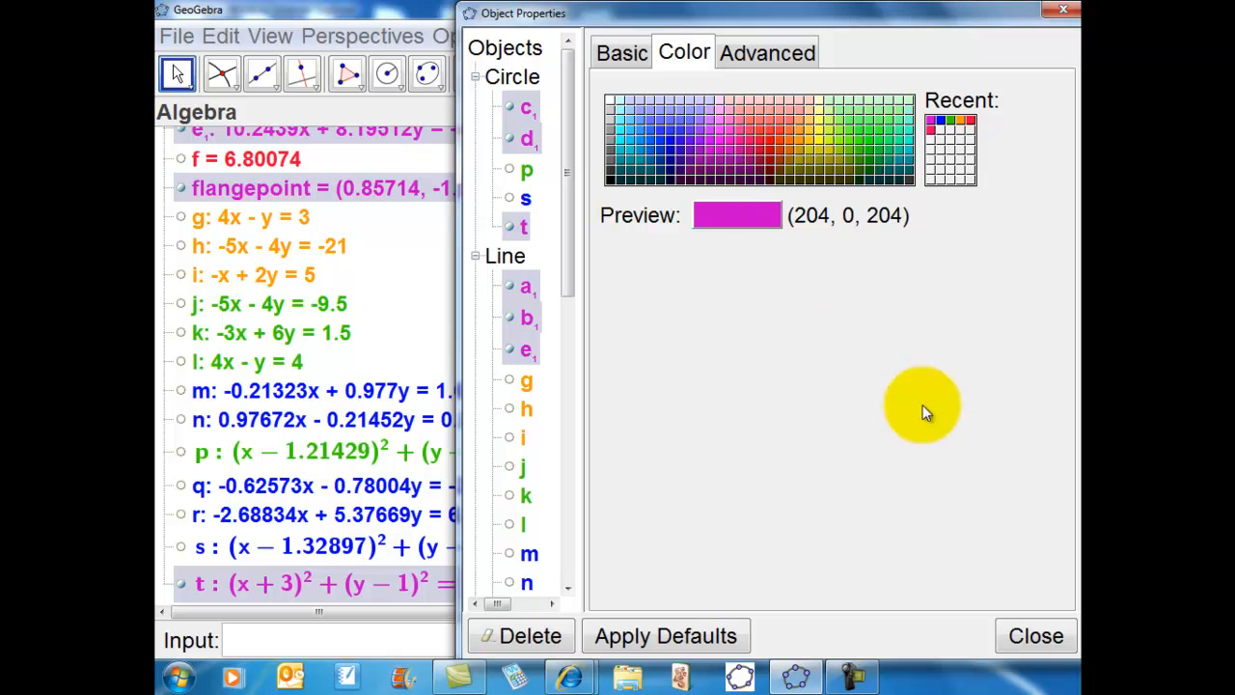
pyautogui.click(1029, 633)
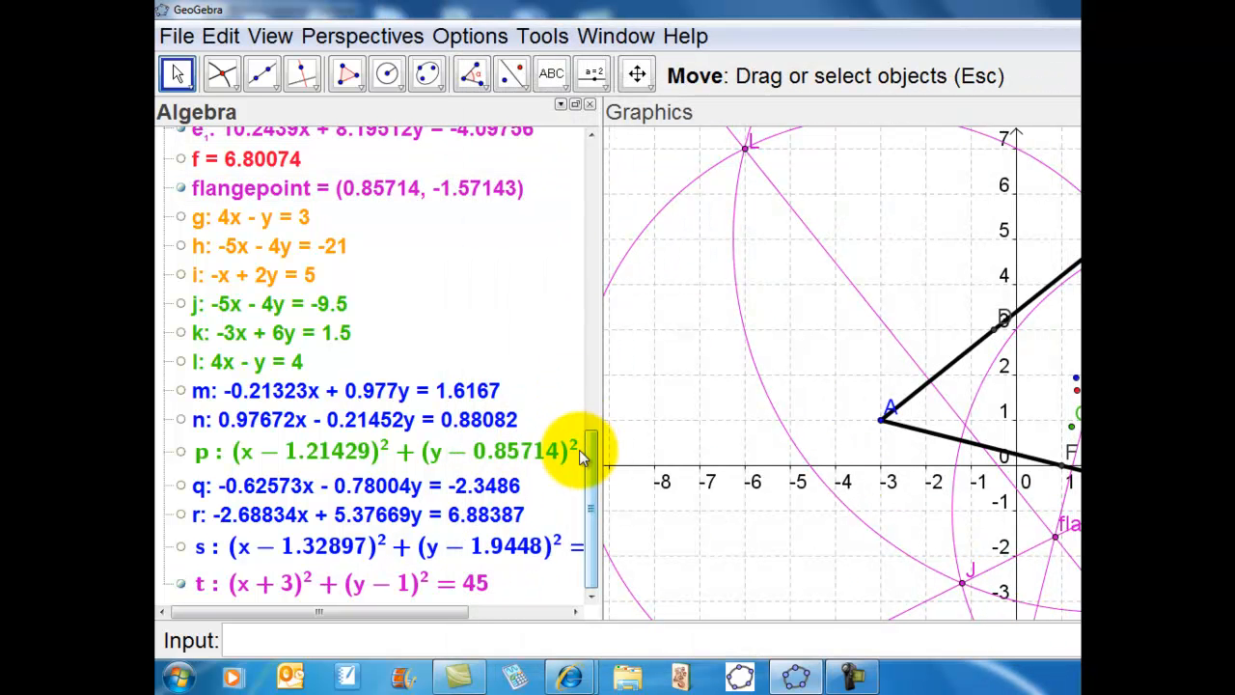
# - Hide the circle intersection points H, I, J, K, L and M
pyautogui.moveTo(584, 450); pyautogui.dragTo(554, 222)
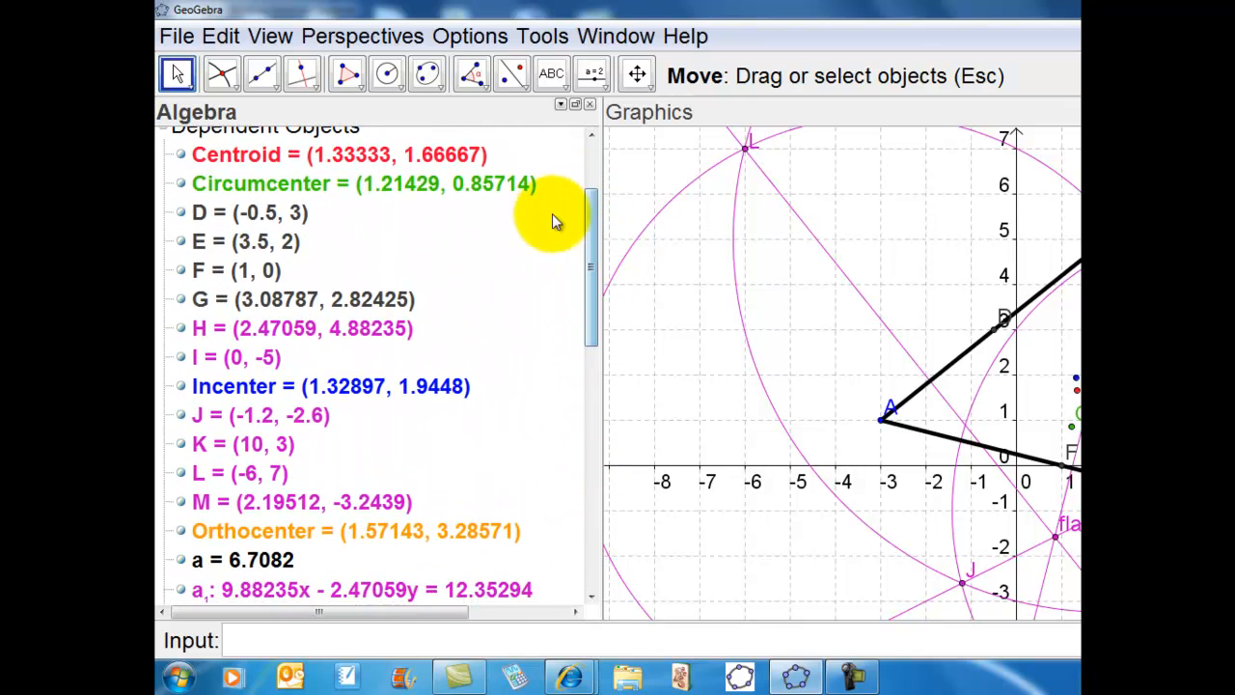
pyautogui.click(186, 331)
pyautogui.click(179, 351)
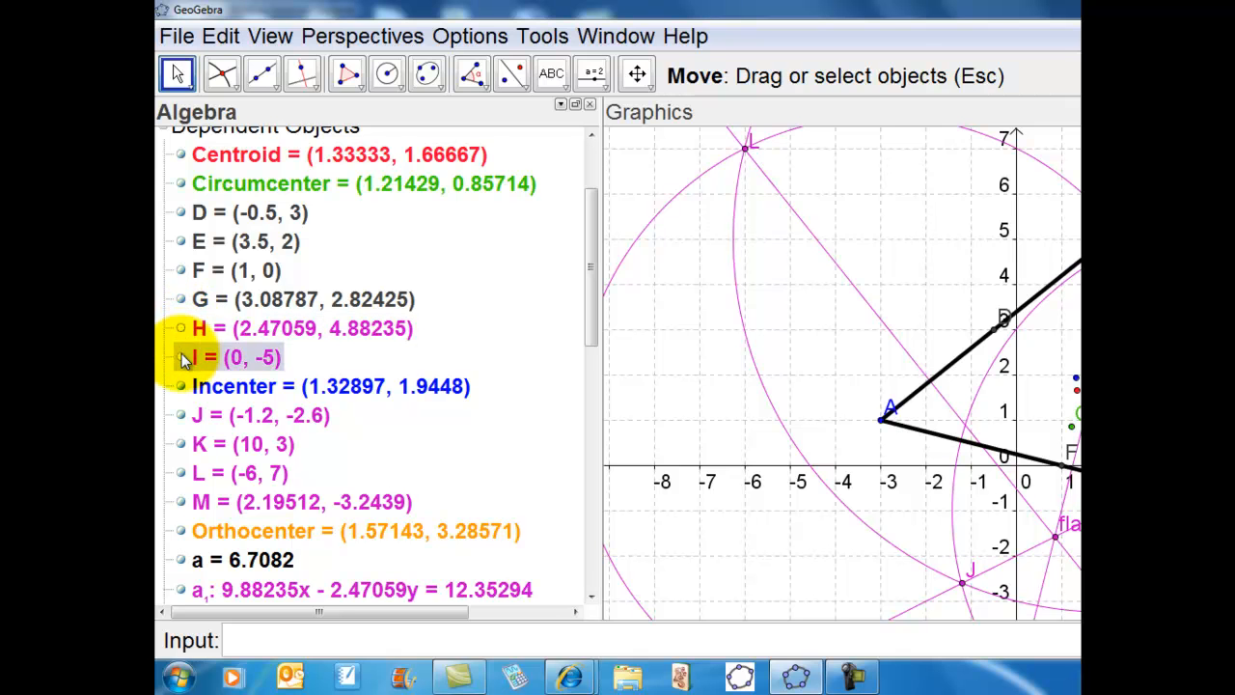
pyautogui.click(182, 417)
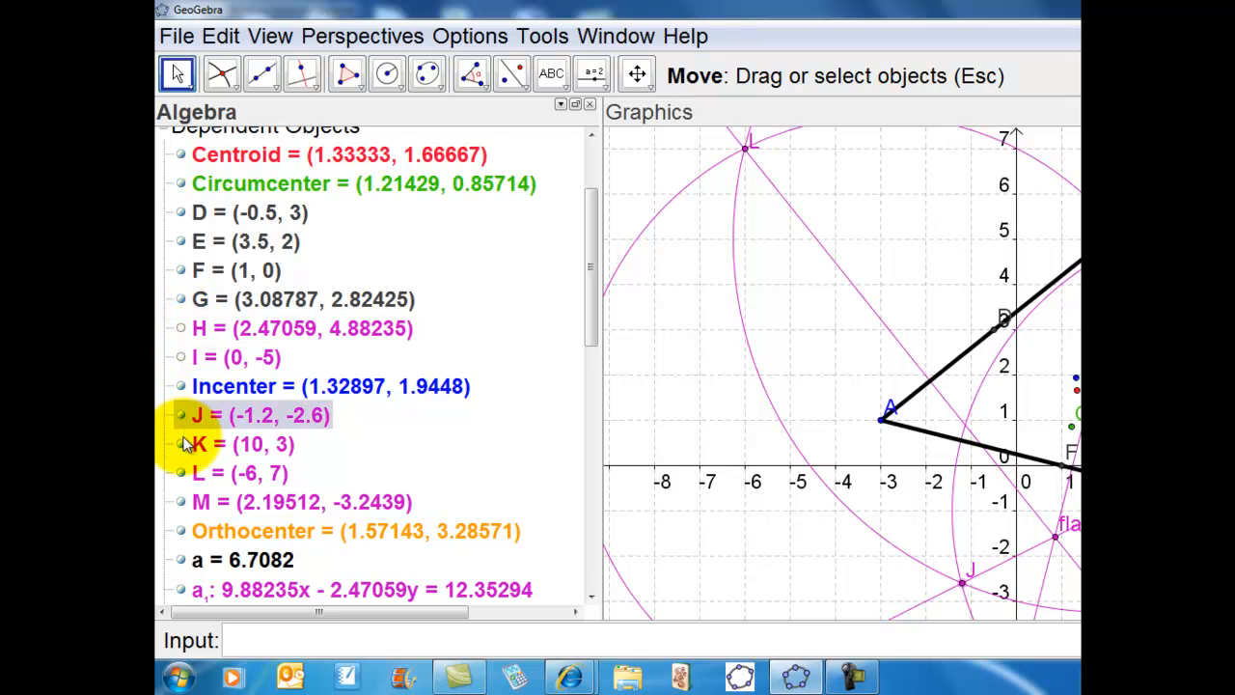
pyautogui.click(183, 417)
pyautogui.click(183, 447)
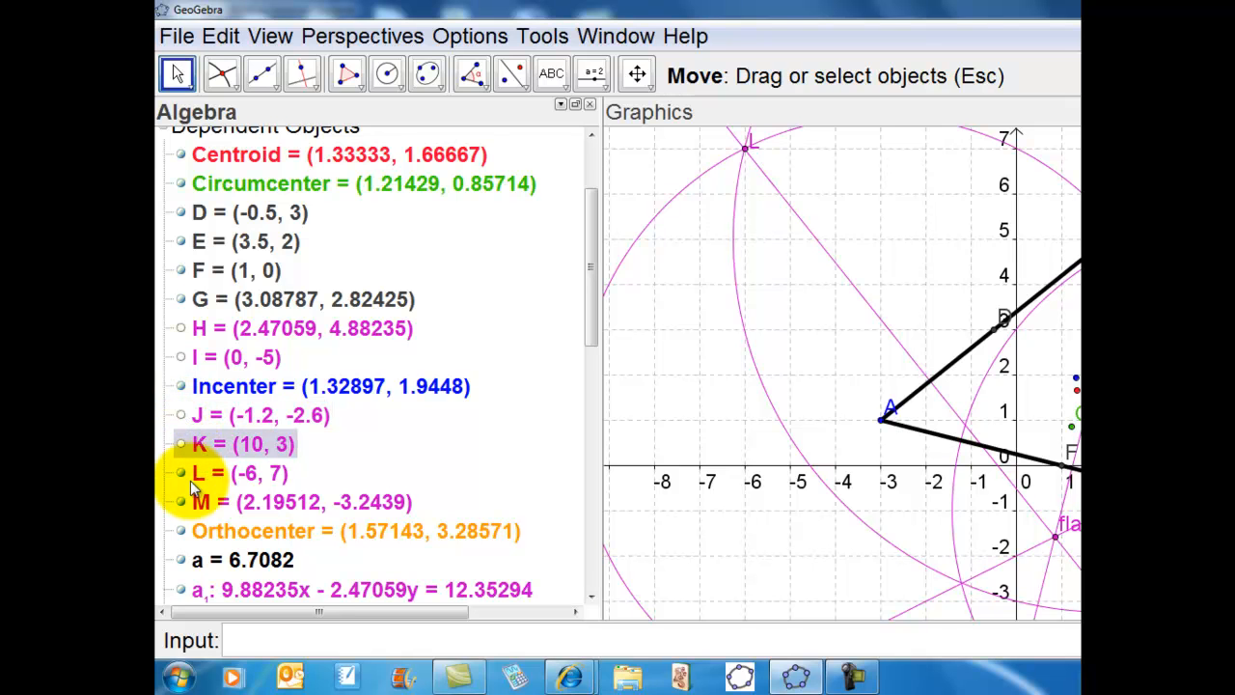
pyautogui.click(181, 474)
pyautogui.click(181, 474)
pyautogui.click(181, 502)
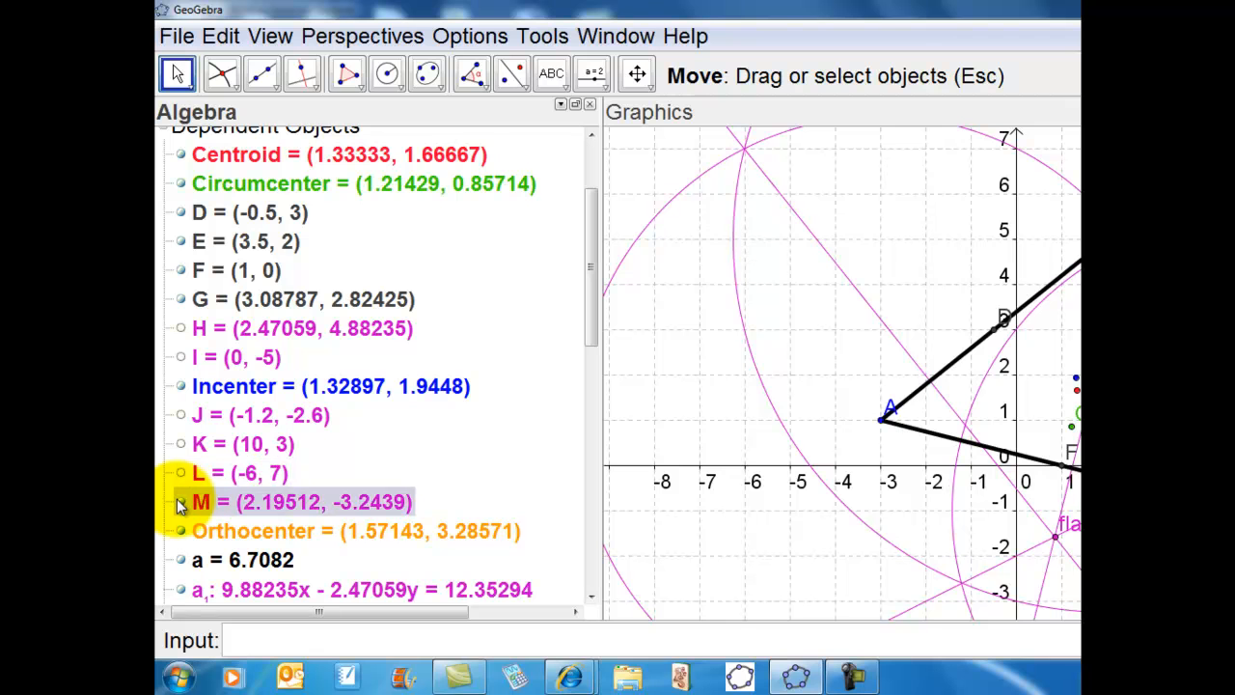
pyautogui.click(181, 503)
# - Hide the three magenta lines a1, b1 and e1 and the circle d1 centered at C
pyautogui.moveTo(597, 297); pyautogui.dragTo(541, 408)
pyautogui.click(274, 238)
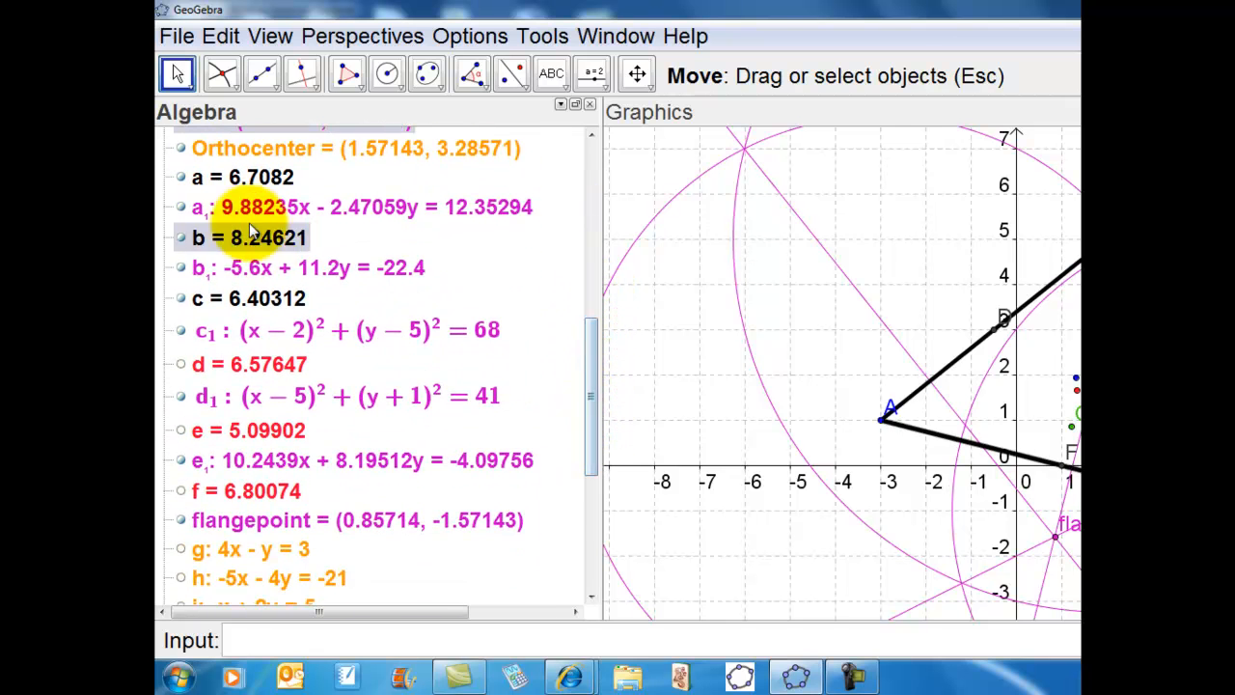
pyautogui.click(181, 209)
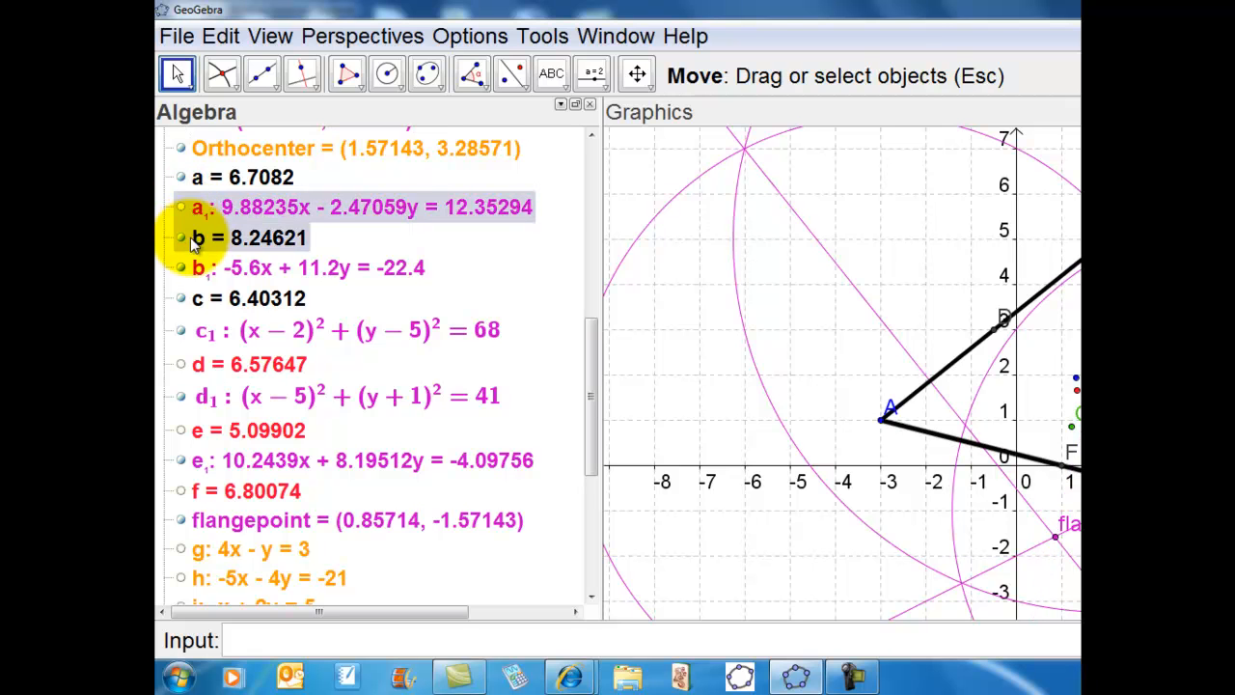
pyautogui.click(184, 269)
pyautogui.click(182, 332)
pyautogui.keyDown('ctrl'); pyautogui.click(181, 396); pyautogui.keyUp('ctrl')
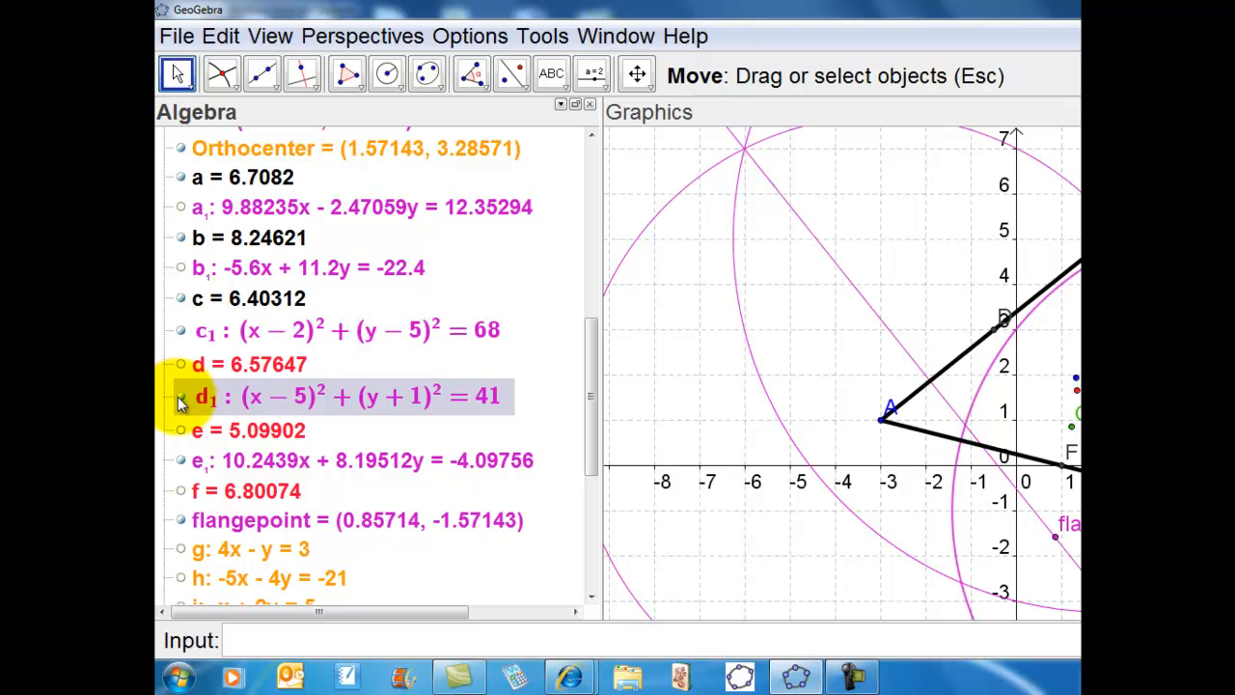
pyautogui.click(183, 461)
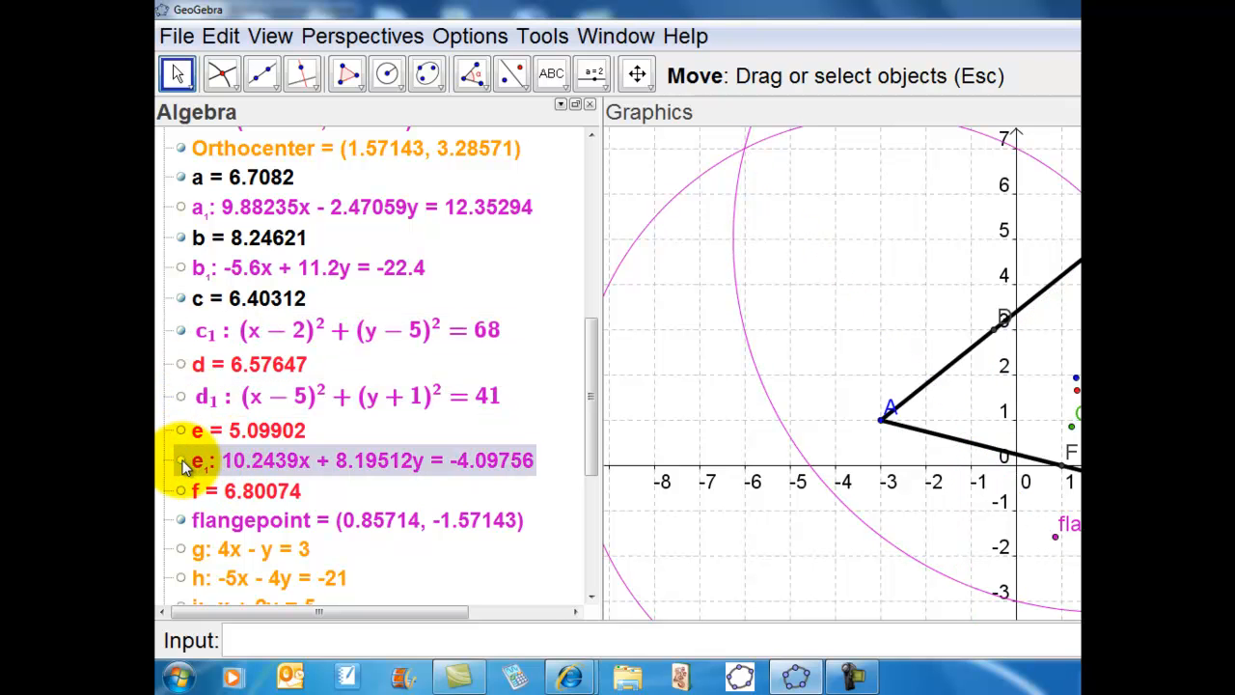
# - Hide the remaining magenta circles t and c1, centered at A and B, and clear the selection
pyautogui.moveTo(588, 358); pyautogui.dragTo(587, 491)
pyautogui.click(188, 582)
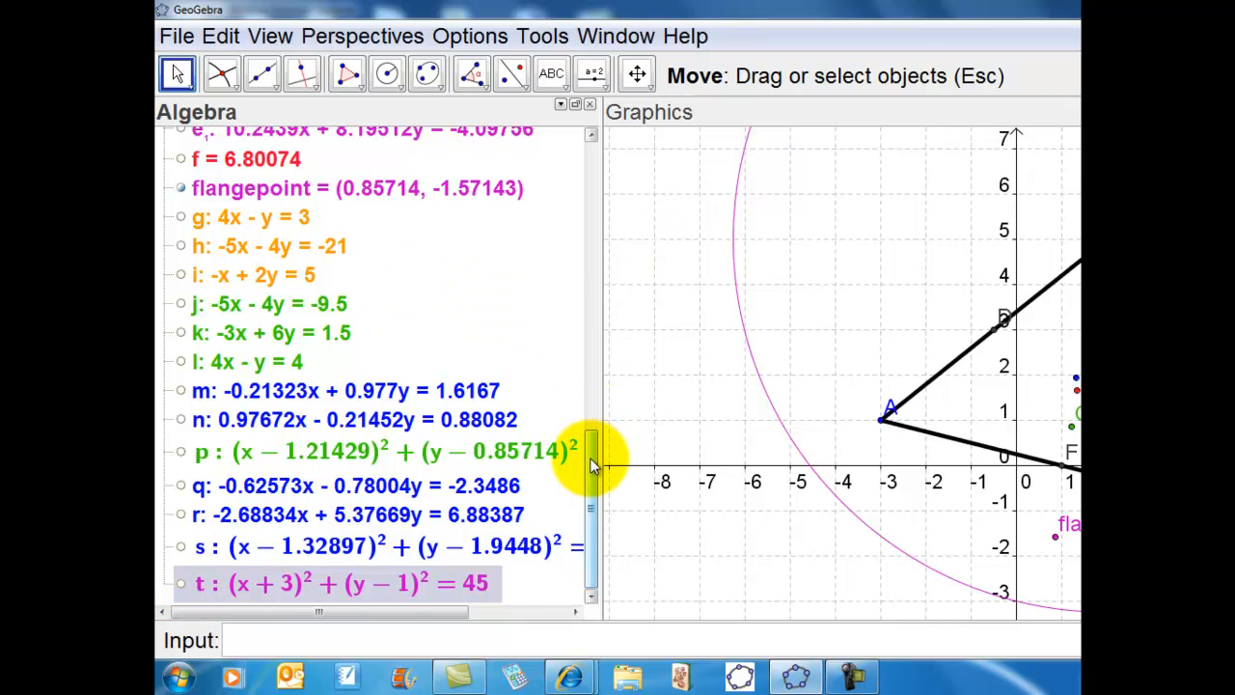
pyautogui.moveTo(595, 460); pyautogui.dragTo(607, 343)
pyautogui.click(188, 294)
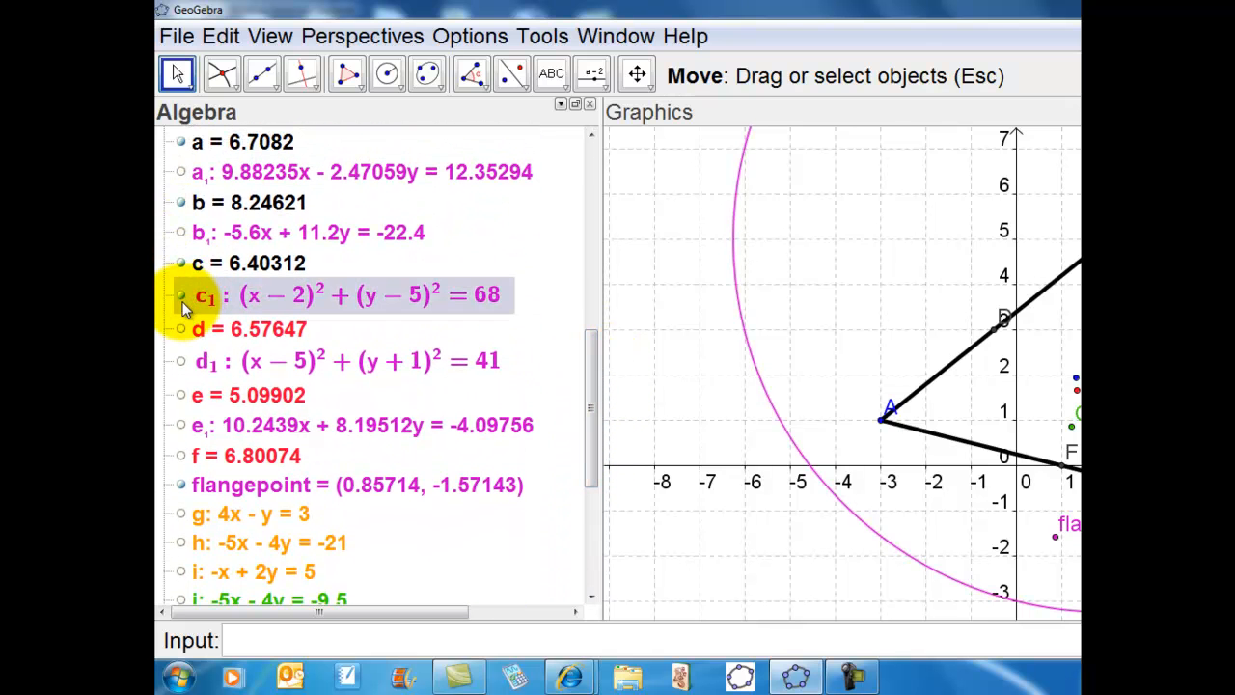
pyautogui.click(182, 298)
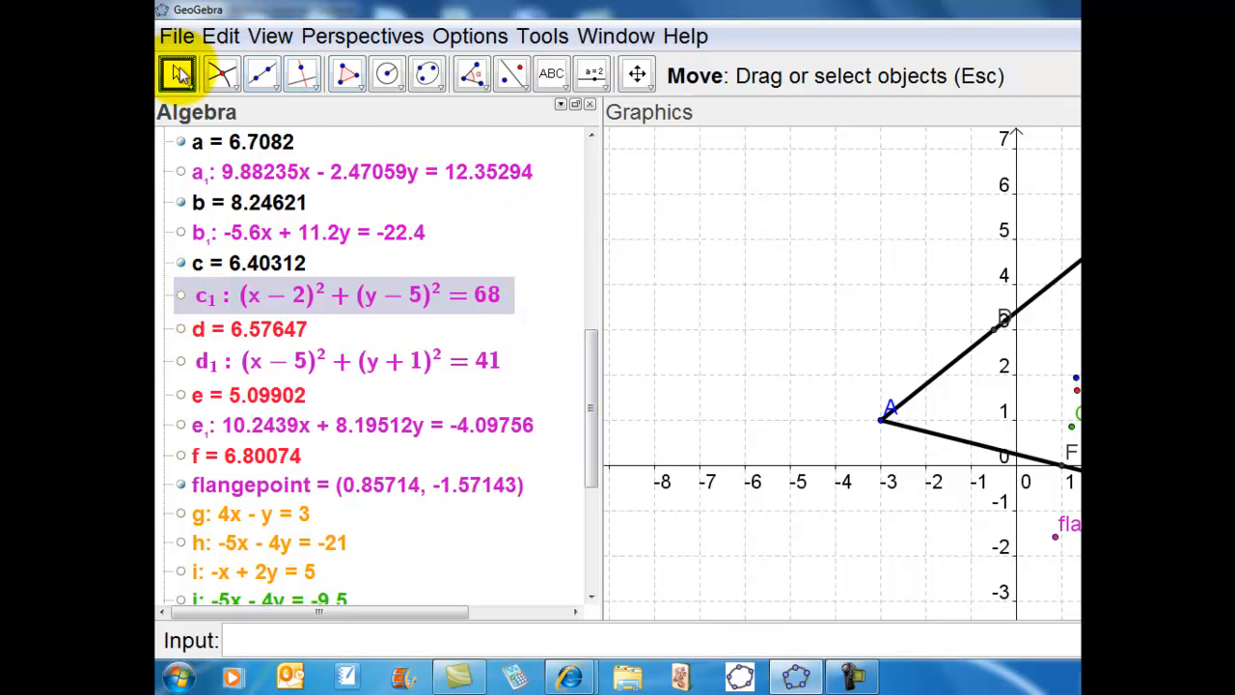
pyautogui.click(659, 198)
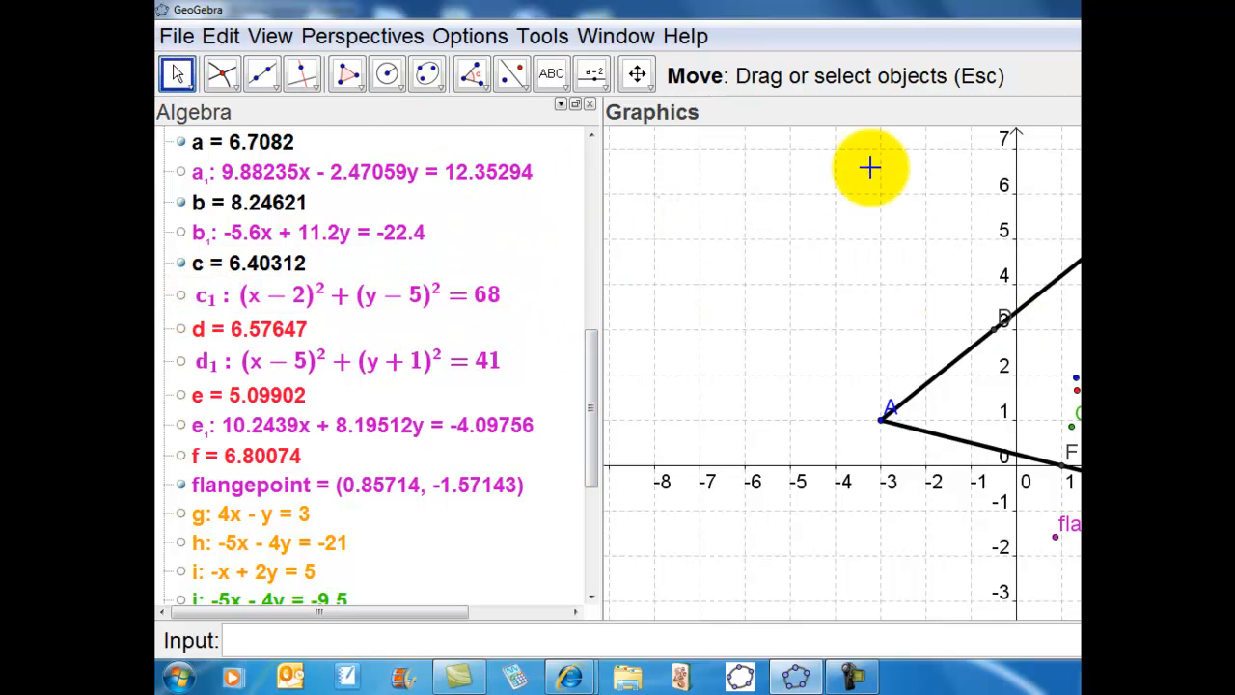
# - Move vertex C to (5, 1) and vertex B to (1, 5) to form an isosceles right triangle
pyautogui.click(636, 74)
pyautogui.moveTo(882, 241); pyautogui.dragTo(702, 205)
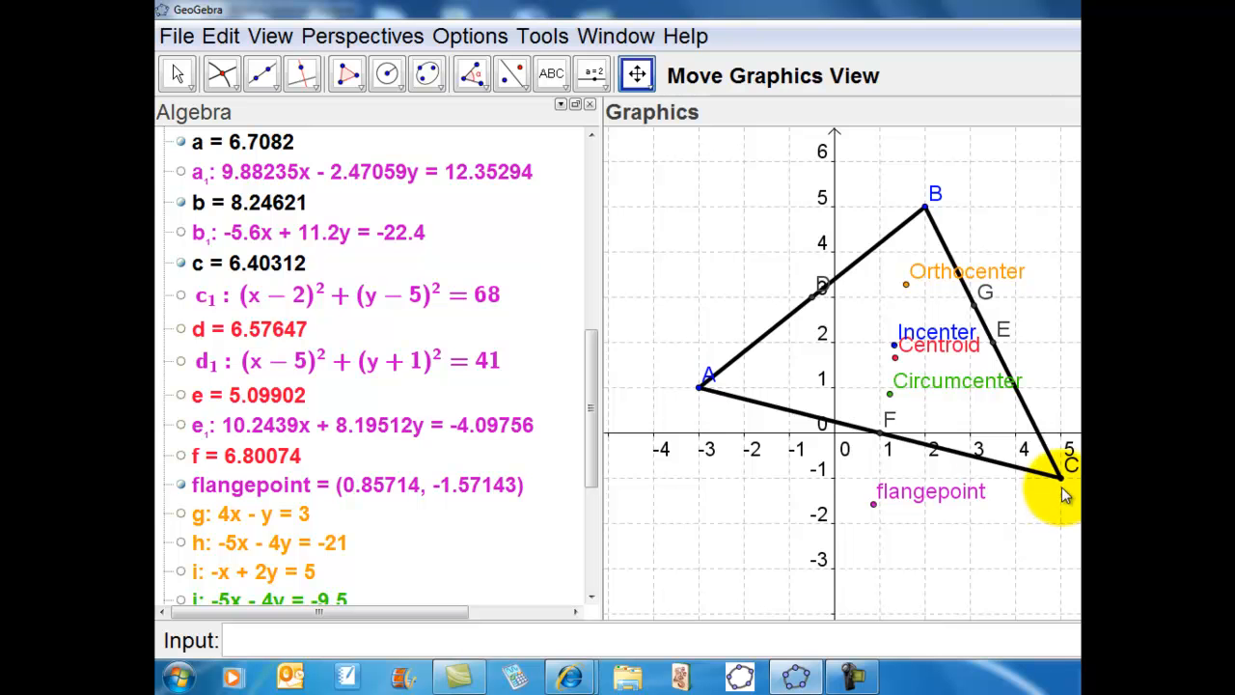
pyautogui.moveTo(1067, 487); pyautogui.dragTo(1088, 468)
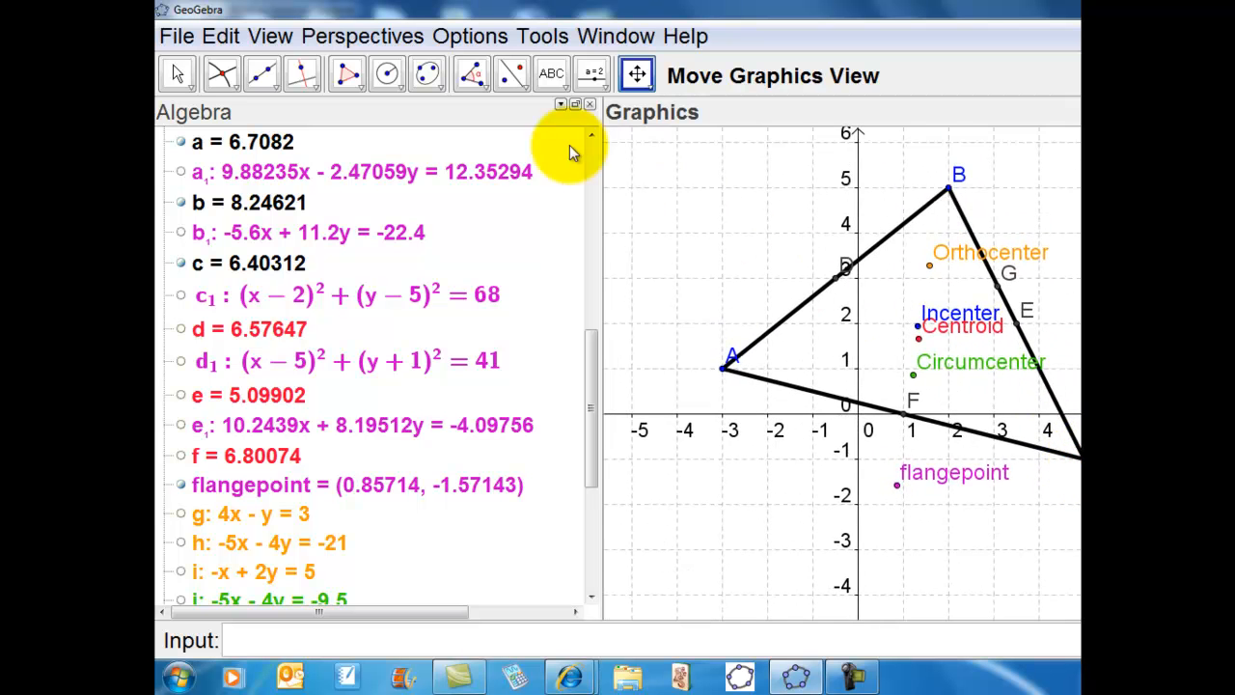
pyautogui.click(178, 74)
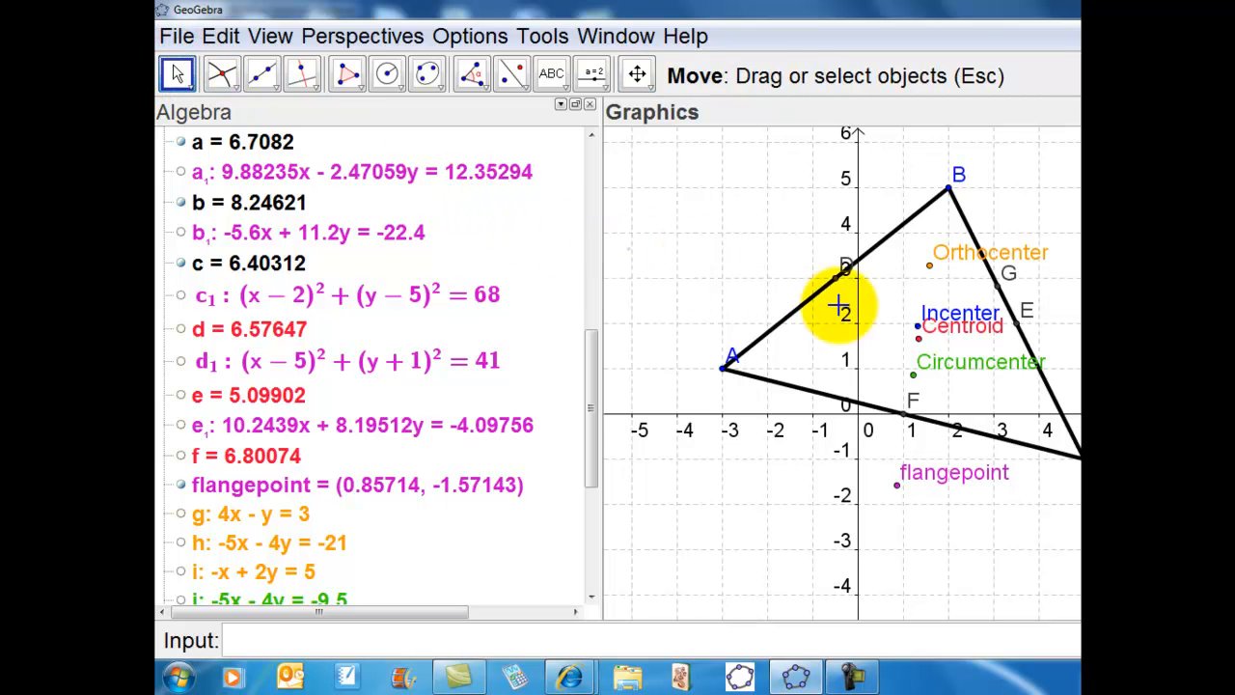
pyautogui.moveTo(1071, 461); pyautogui.dragTo(1119, 368)
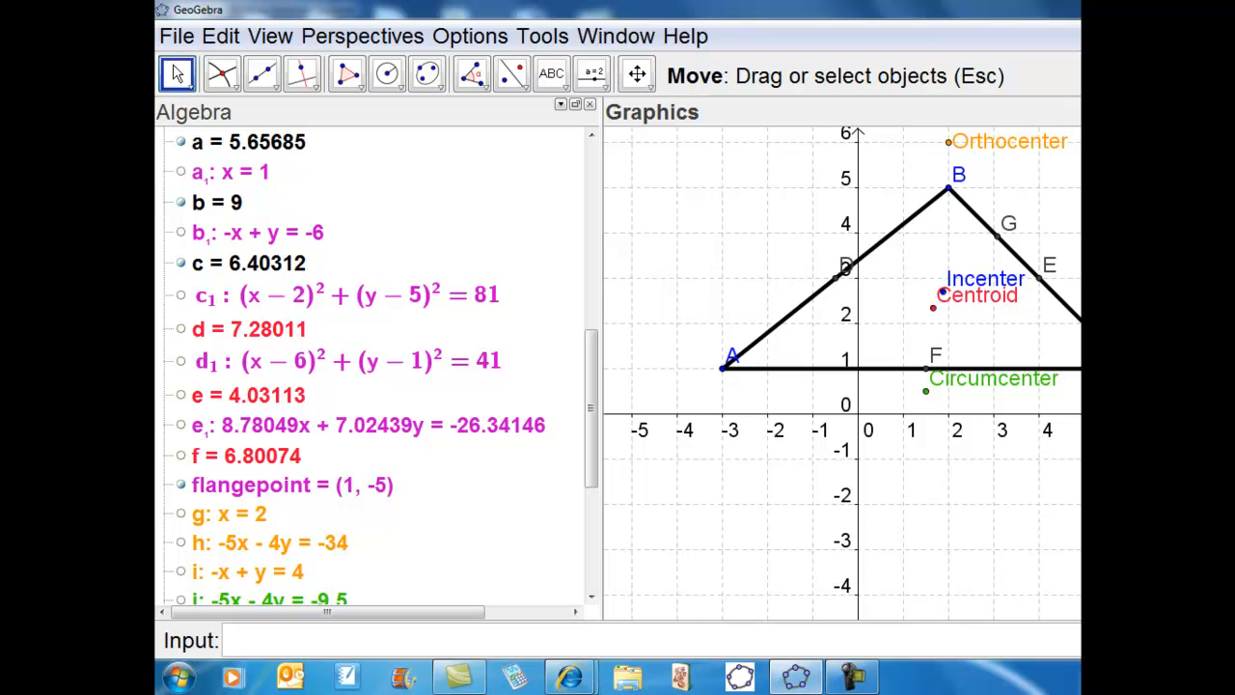
pyautogui.moveTo(1130, 369); pyautogui.dragTo(1124, 370)
pyautogui.moveTo(950, 196); pyautogui.dragTo(907, 196)
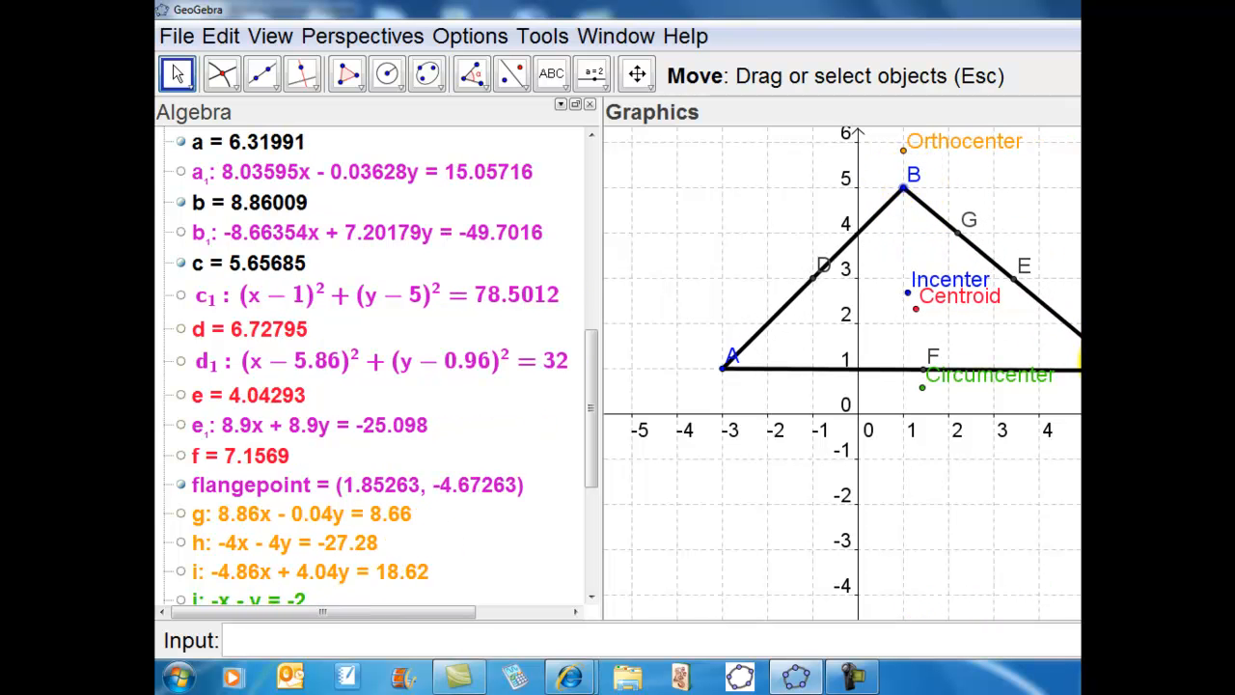
pyautogui.moveTo(1129, 371); pyautogui.dragTo(1080, 372)
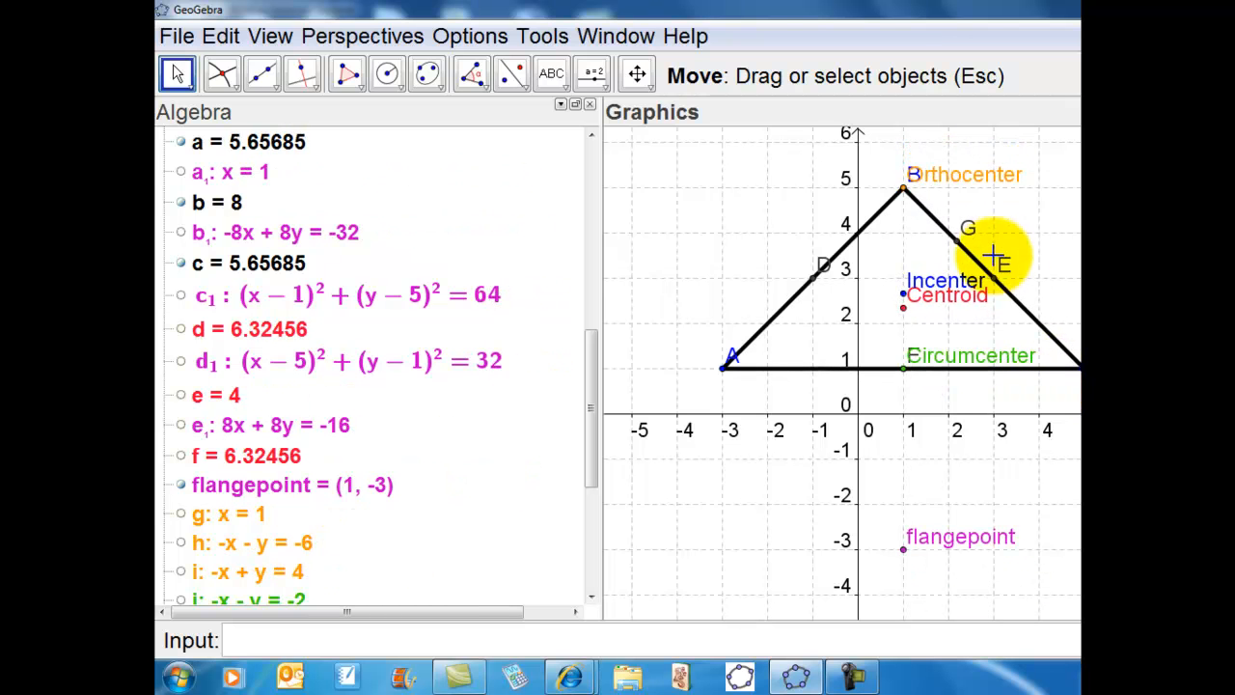
# - Raise vertex B in stages as far as (1, 8) and settle it at about (1.02, 7.84) for a nearly equilateral triangle
pyautogui.moveTo(902, 185)
pyautogui.mouseDown()
pyautogui.moveTo(912, 76)
pyautogui.moveTo(923, 144)
pyautogui.moveTo(907, 162)
pyautogui.mouseUp()
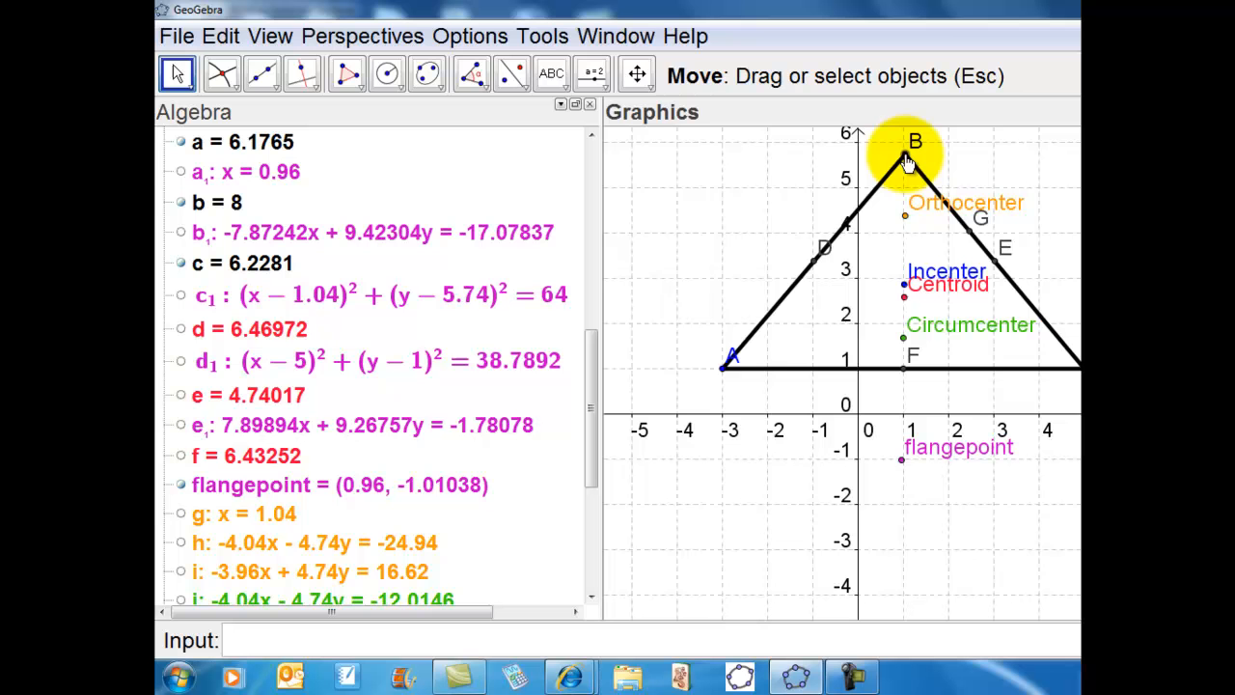
pyautogui.click(637, 75)
pyautogui.moveTo(1075, 172); pyautogui.dragTo(1061, 270)
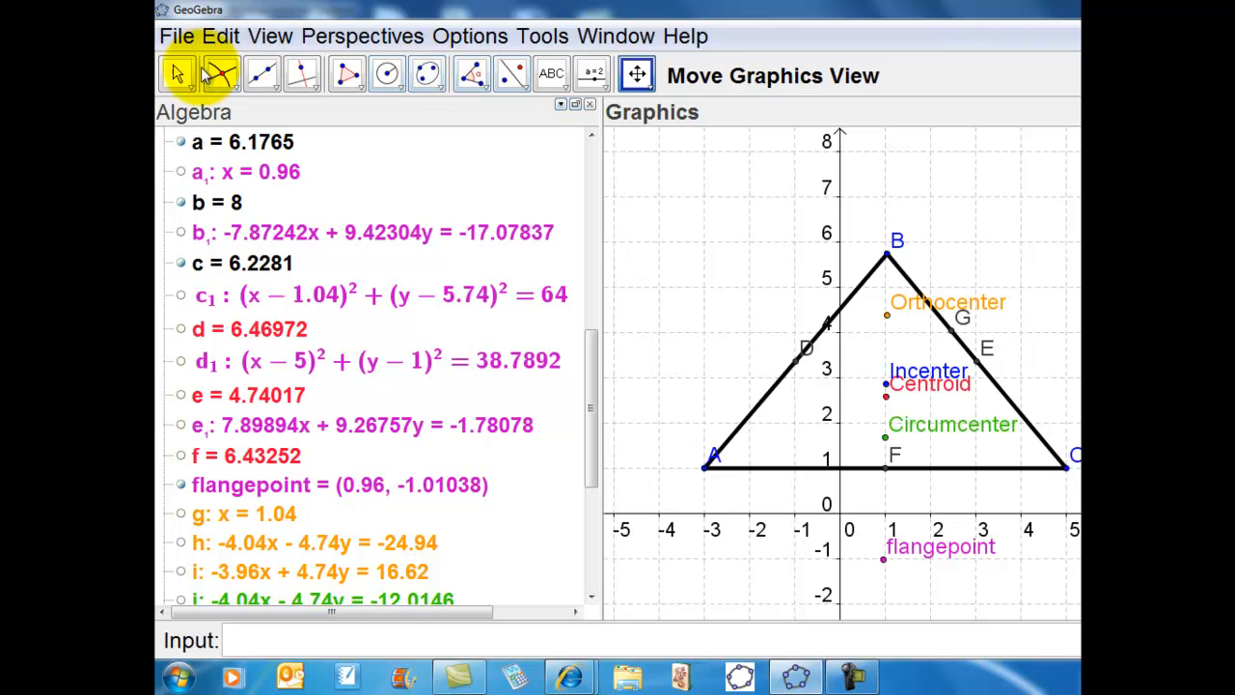
pyautogui.click(178, 76)
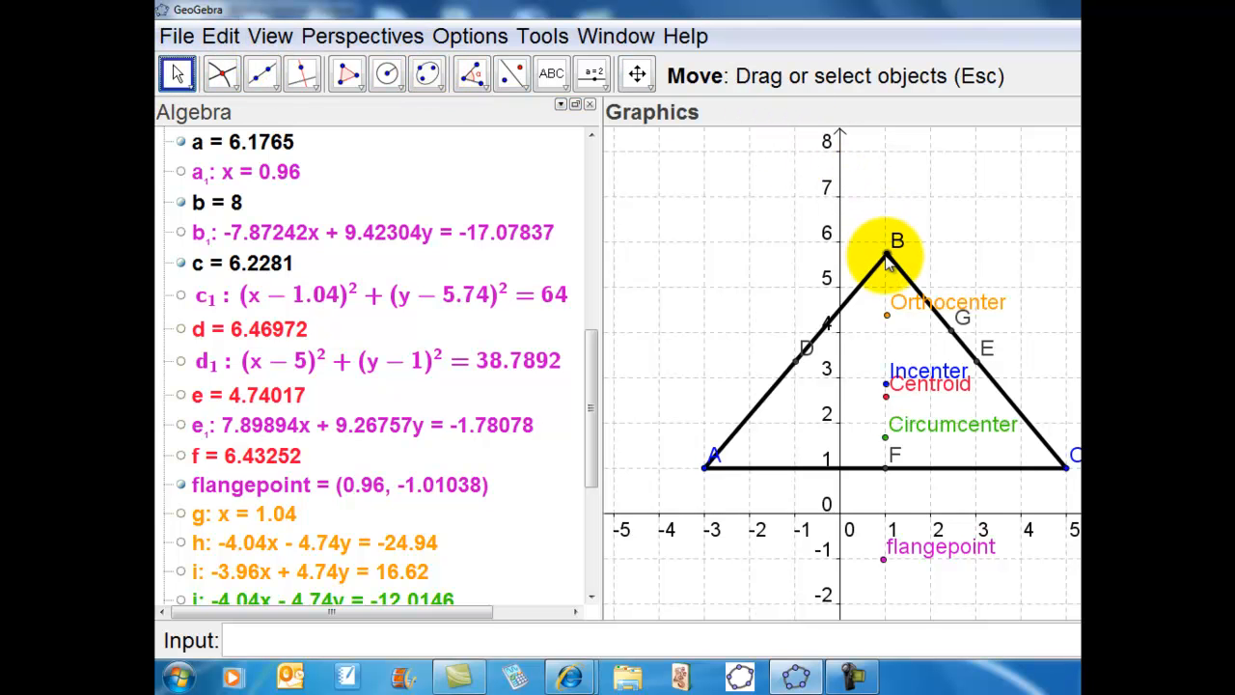
pyautogui.moveTo(886, 263); pyautogui.dragTo(888, 161)
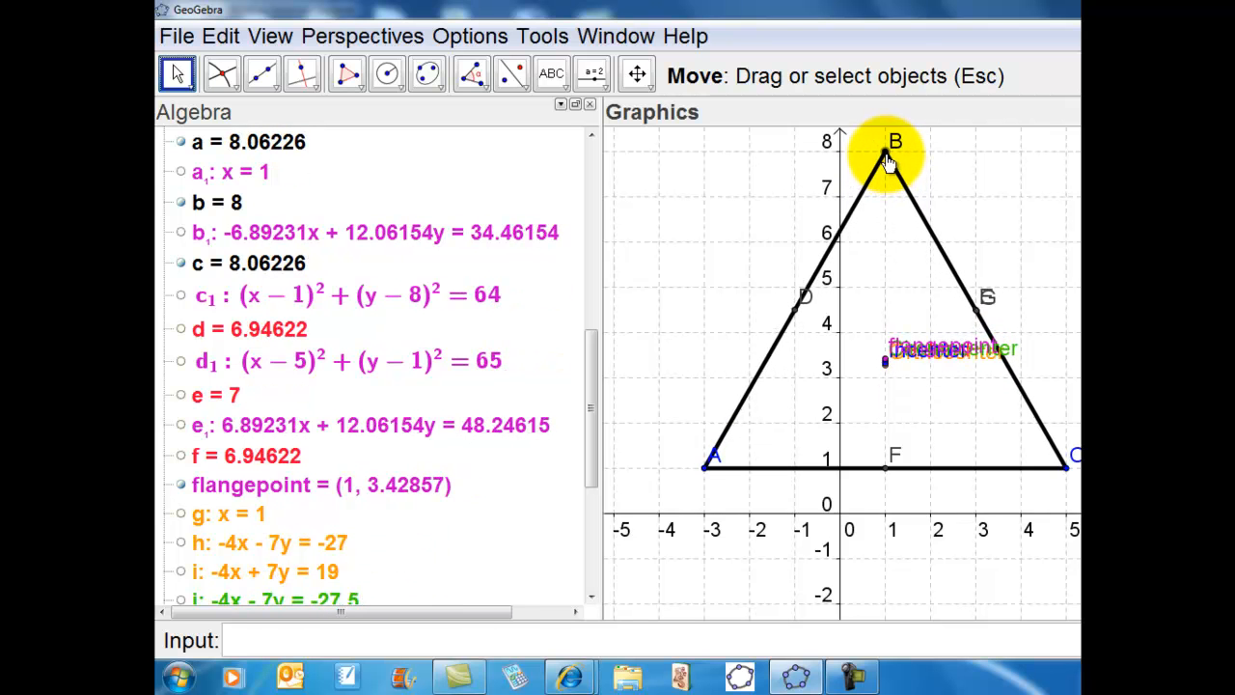
pyautogui.moveTo(887, 154)
pyautogui.mouseDown()
pyautogui.moveTo(891, 137)
pyautogui.moveTo(883, 152)
pyautogui.moveTo(1036, 194)
pyautogui.moveTo(1004, 170)
pyautogui.moveTo(876, 182)
pyautogui.moveTo(880, 140)
pyautogui.moveTo(894, 142)
pyautogui.moveTo(889, 181)
pyautogui.moveTo(886, 145)
pyautogui.moveTo(889, 169)
pyautogui.mouseUp()
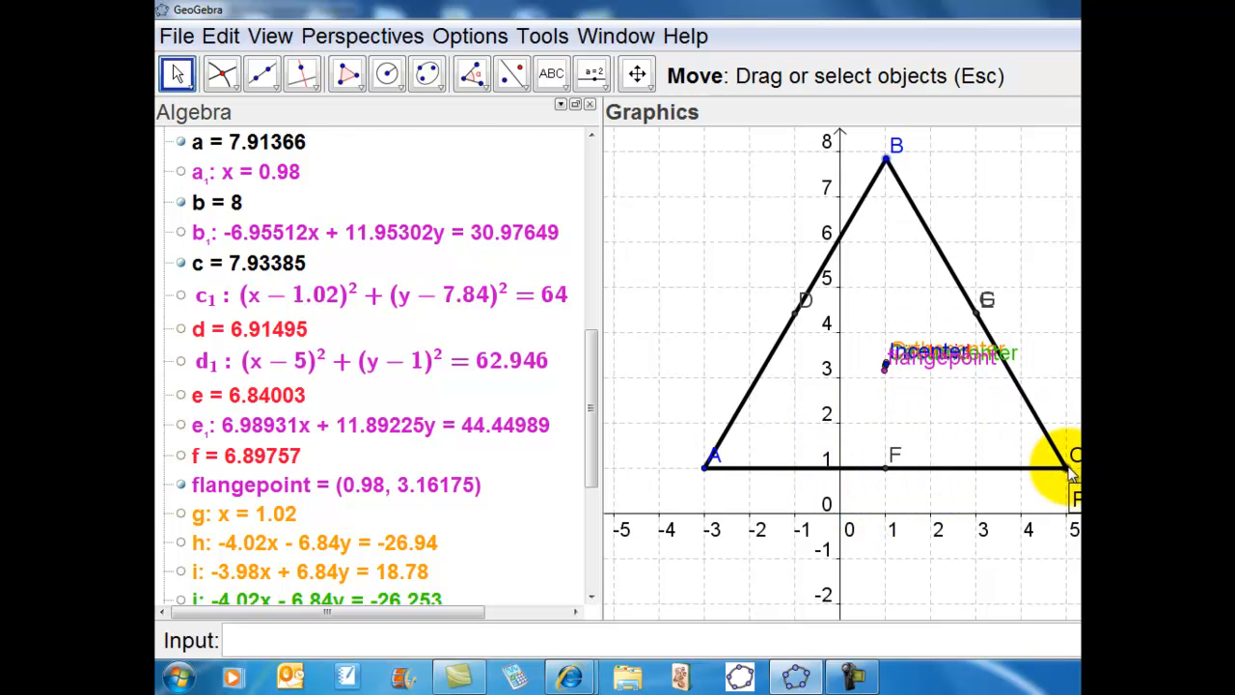
# - Reshape the triangle into a scalene one by moving vertex B to (-2, 4.84) and vertex C to (5.7, 2.14)
pyautogui.moveTo(1073, 478); pyautogui.dragTo(1167, 381)
pyautogui.moveTo(887, 166); pyautogui.dragTo(749, 293)
pyautogui.moveTo(1164, 380); pyautogui.dragTo(1083, 416)
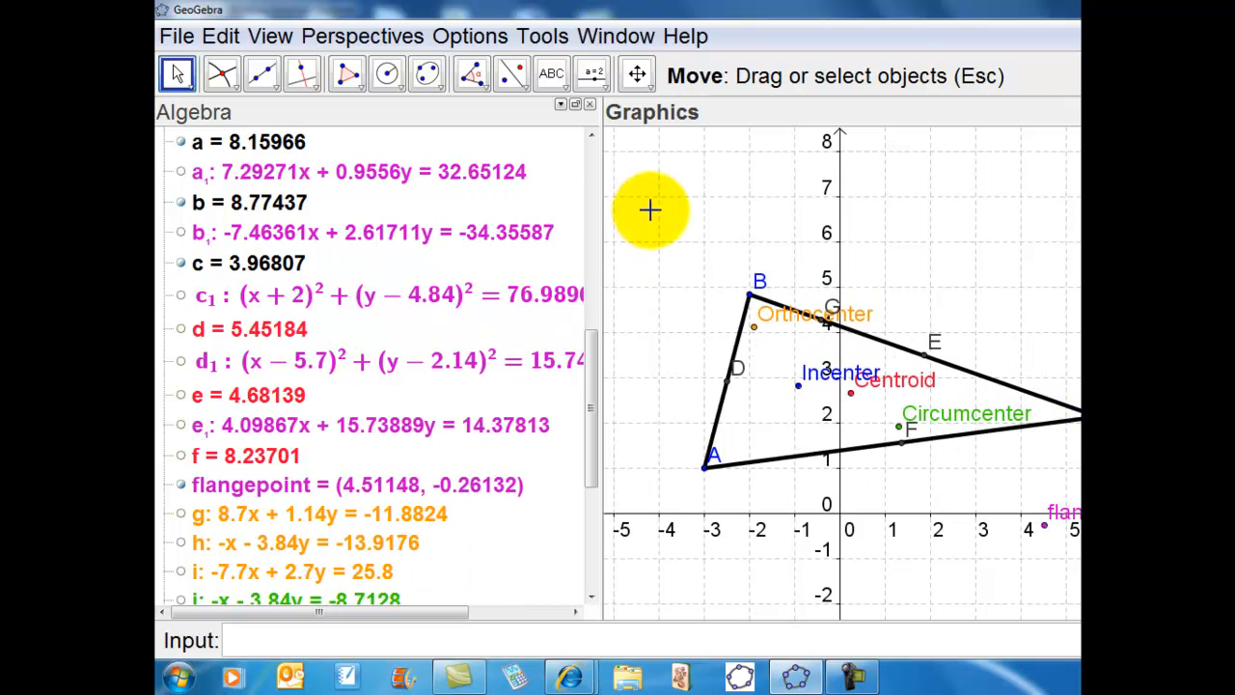
# - Draw a line through the Orthocenter and the flangepoint
pyautogui.click(263, 76)
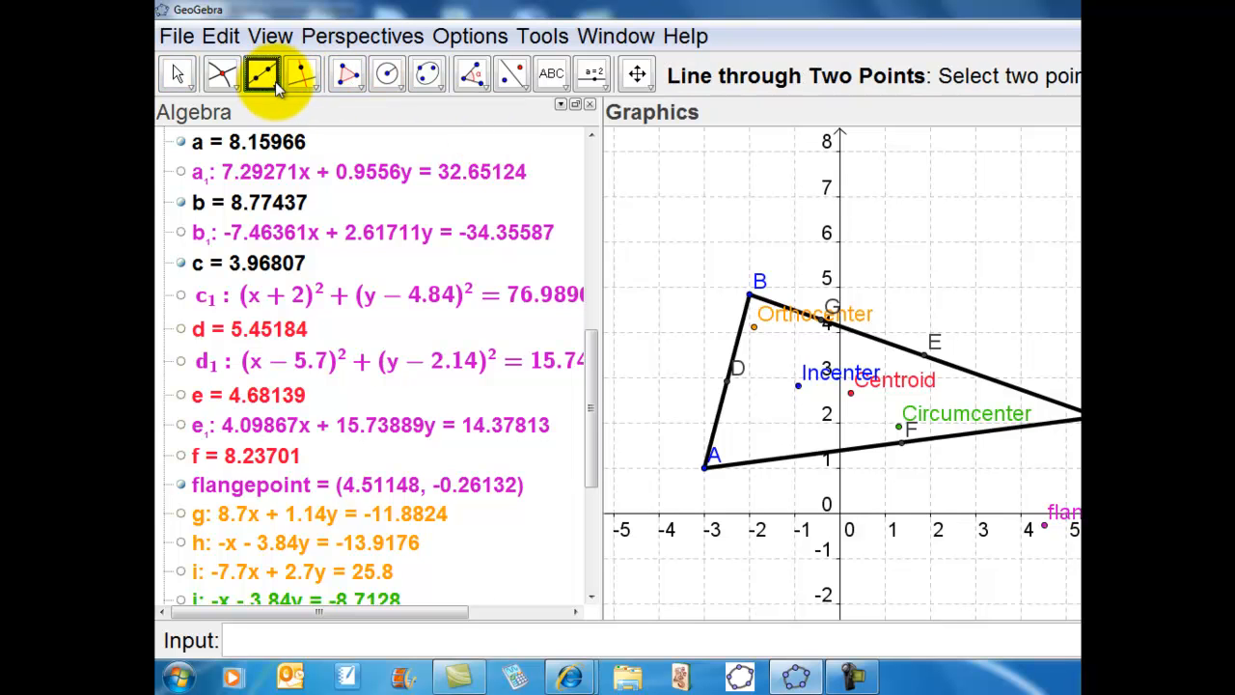
pyautogui.click(275, 83)
pyautogui.click(258, 79)
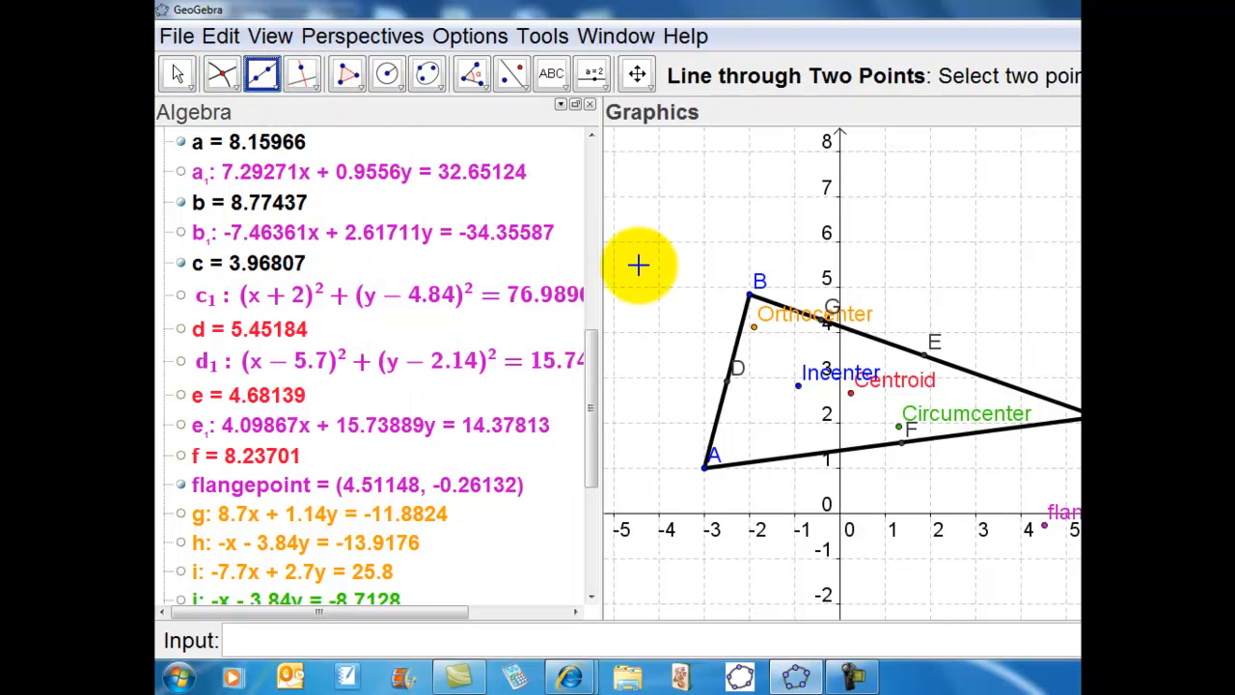
pyautogui.click(754, 328)
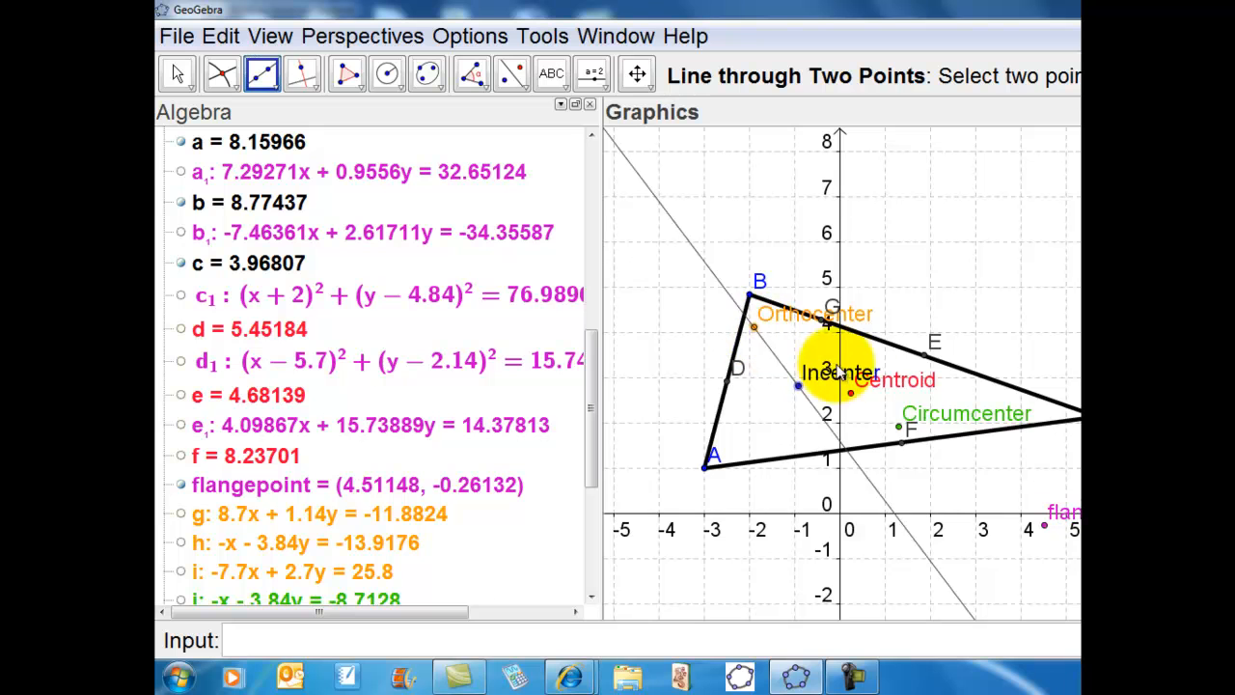
pyautogui.click(1047, 531)
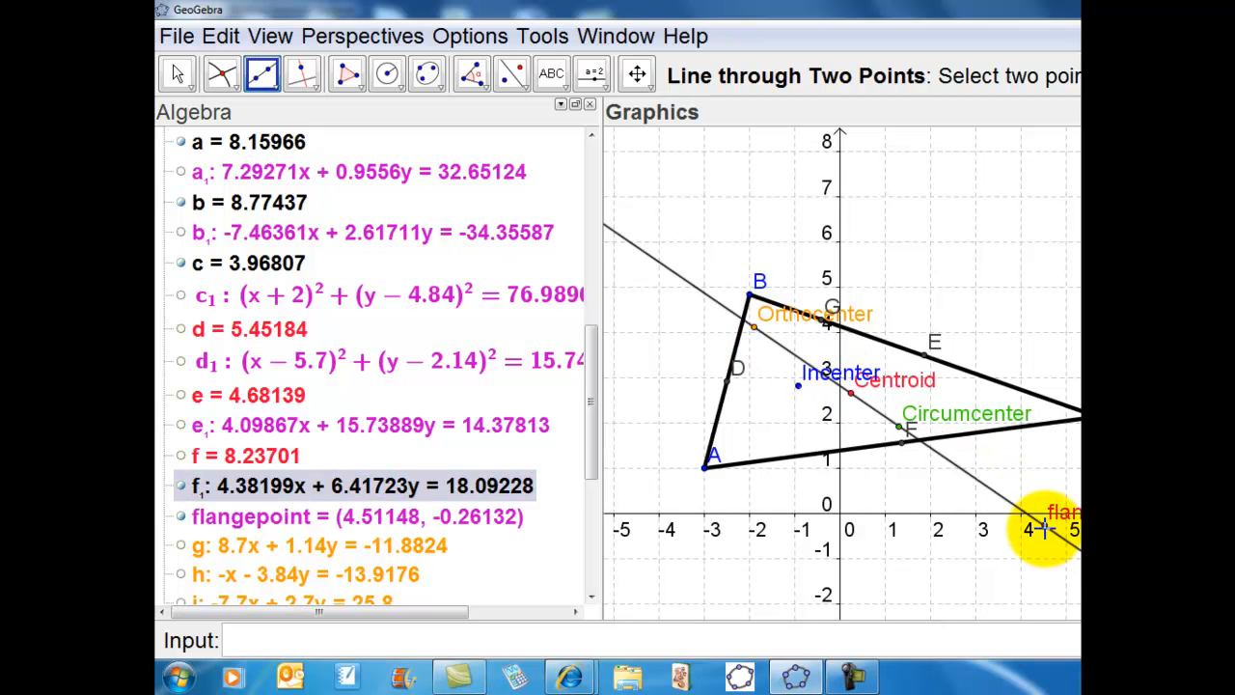
pyautogui.click(190, 86)
pyautogui.click(226, 82)
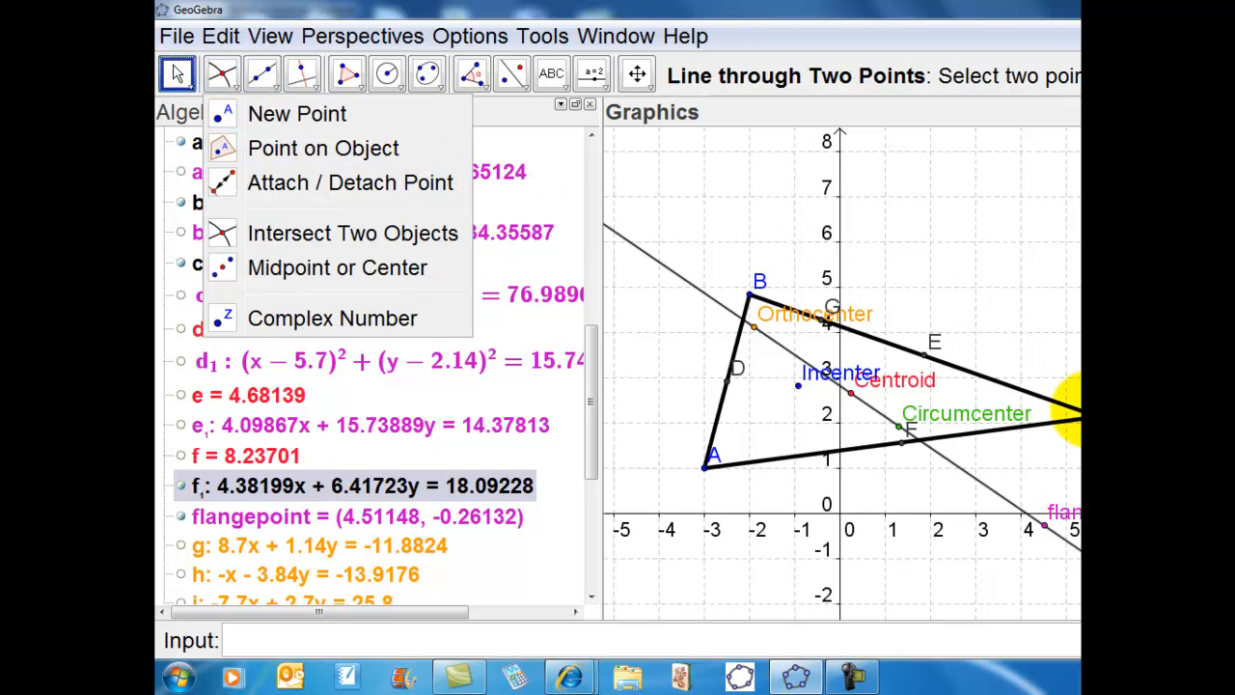
pyautogui.click(1095, 415)
pyautogui.click(766, 180)
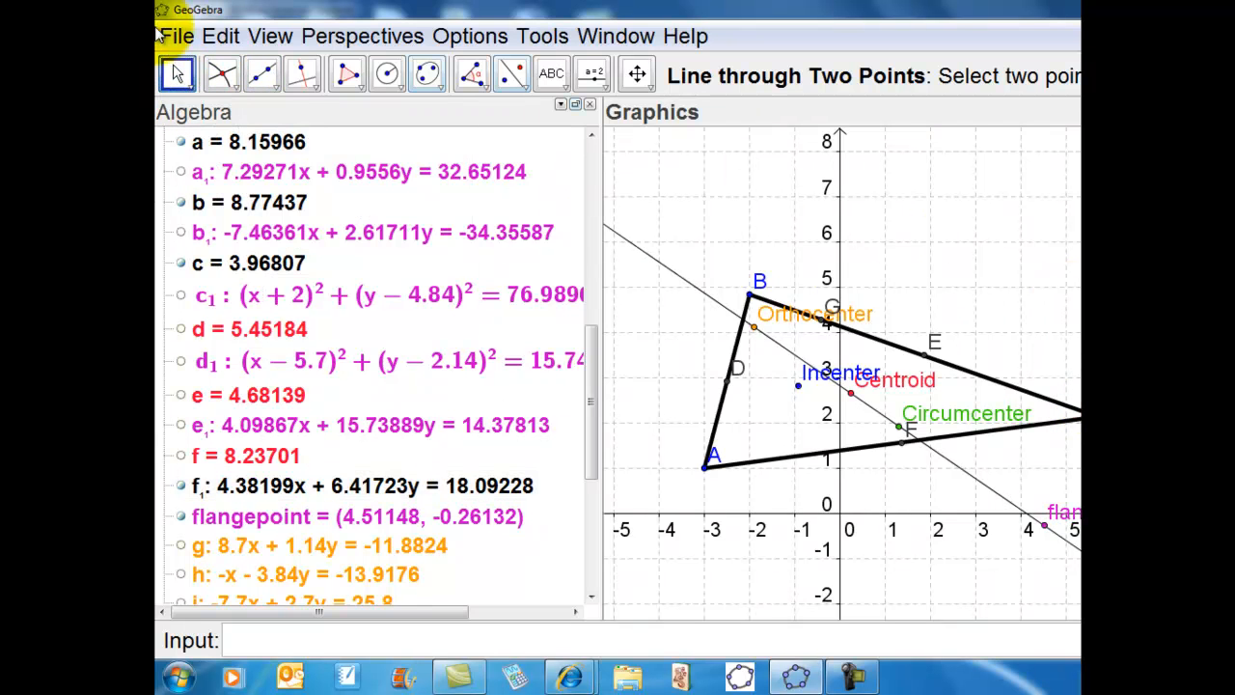
pyautogui.click(644, 180)
pyautogui.click(224, 35)
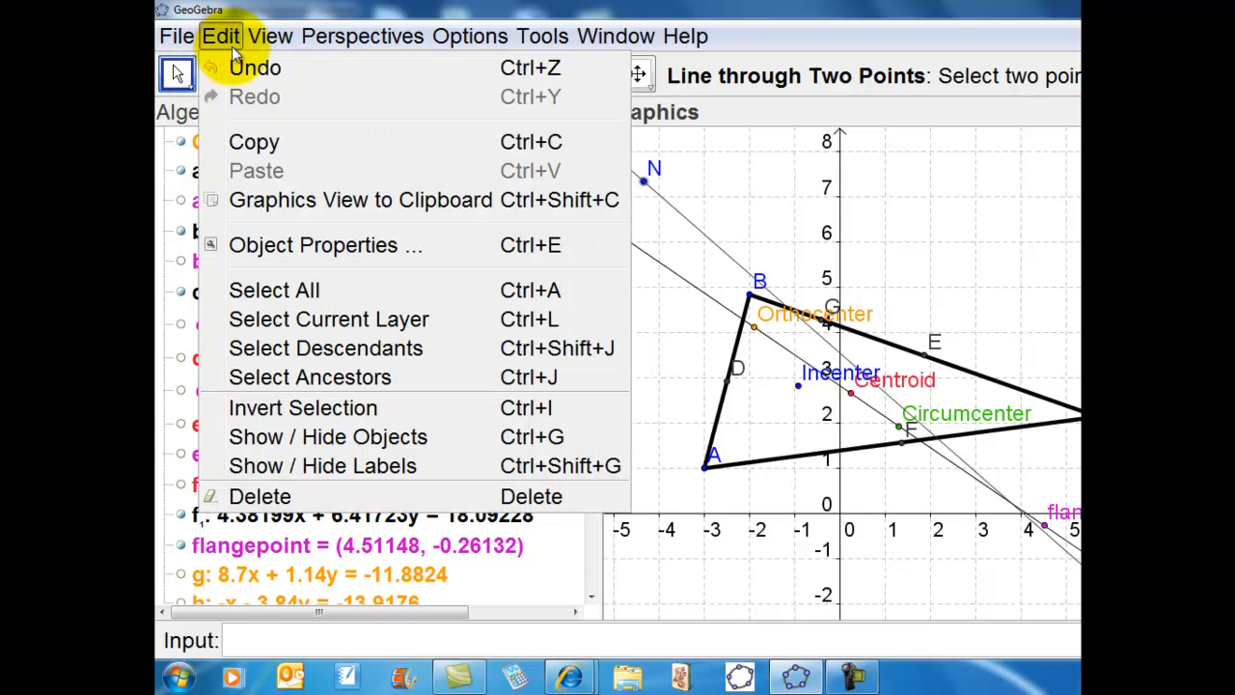
pyautogui.click(253, 69)
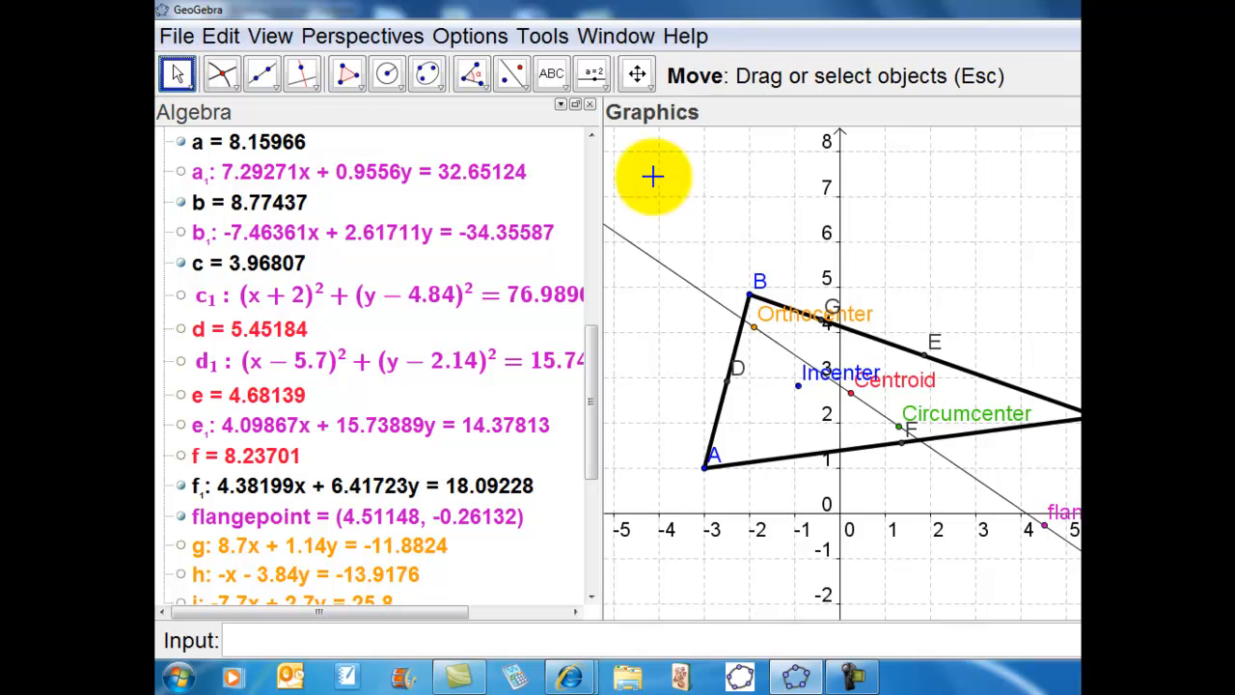
# - Move vertex C to (3, 3) and rename the line through the Orthocenter and flangepoint as Euler
pyautogui.moveTo(1077, 415); pyautogui.dragTo(976, 381)
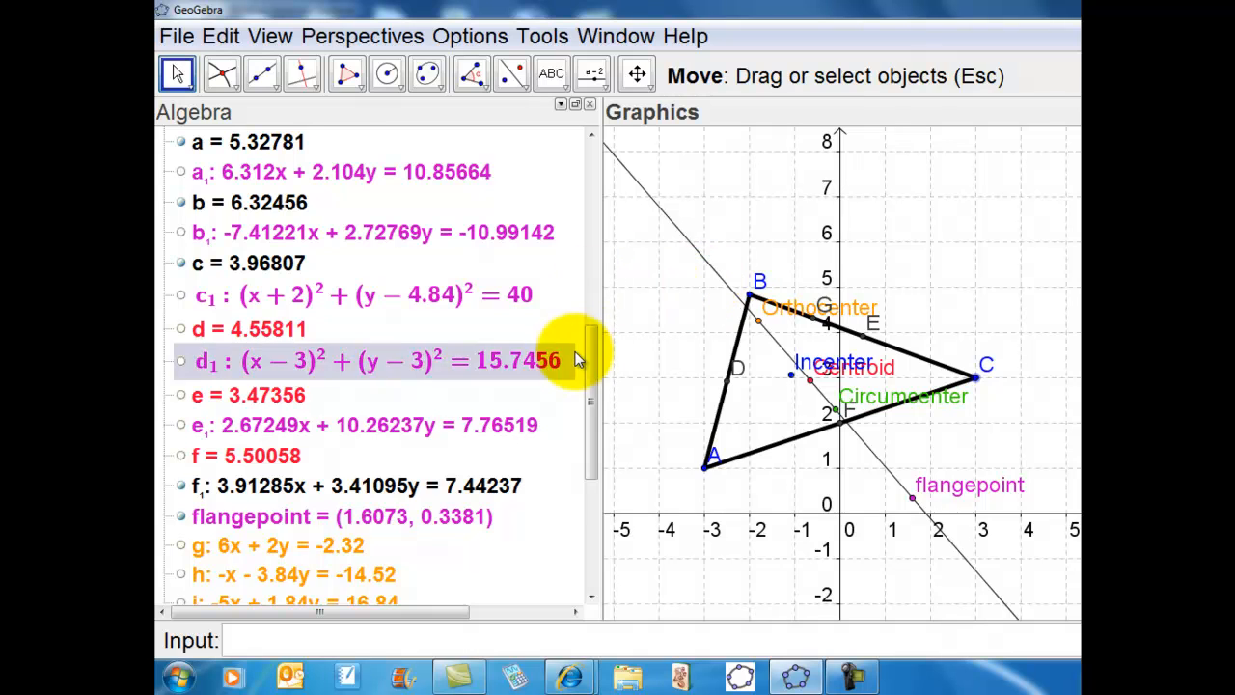
pyautogui.moveTo(588, 366); pyautogui.dragTo(543, 408)
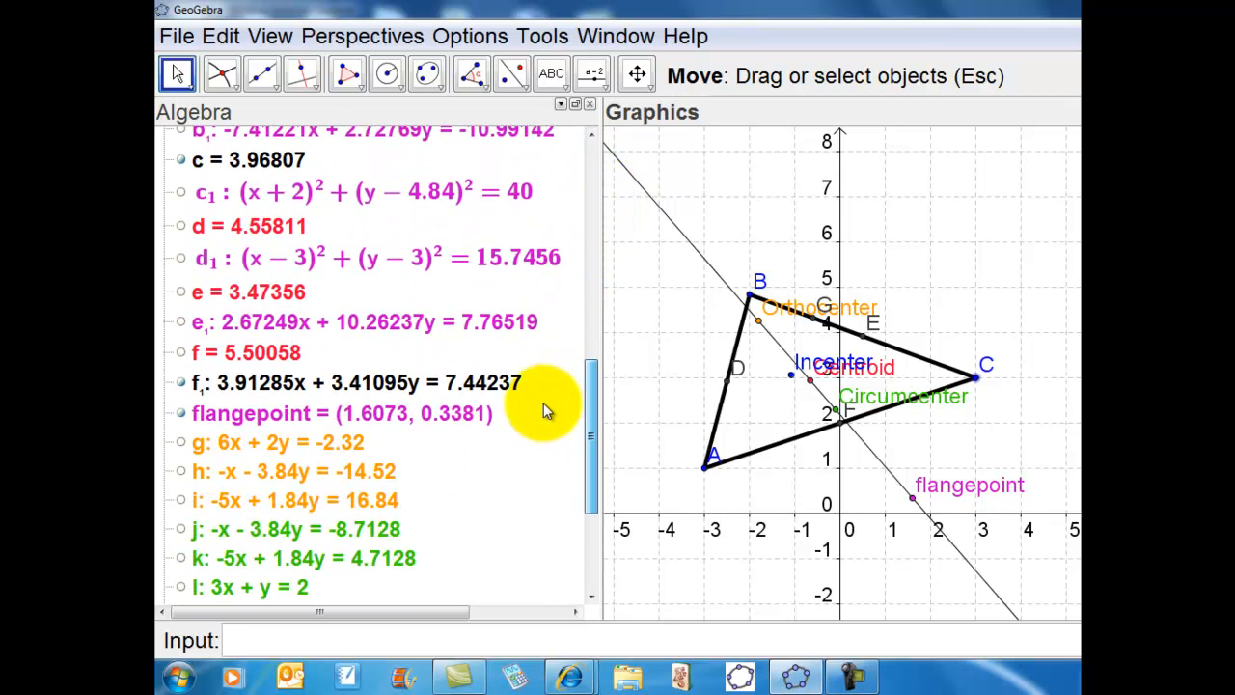
pyautogui.rightClick(410, 384)
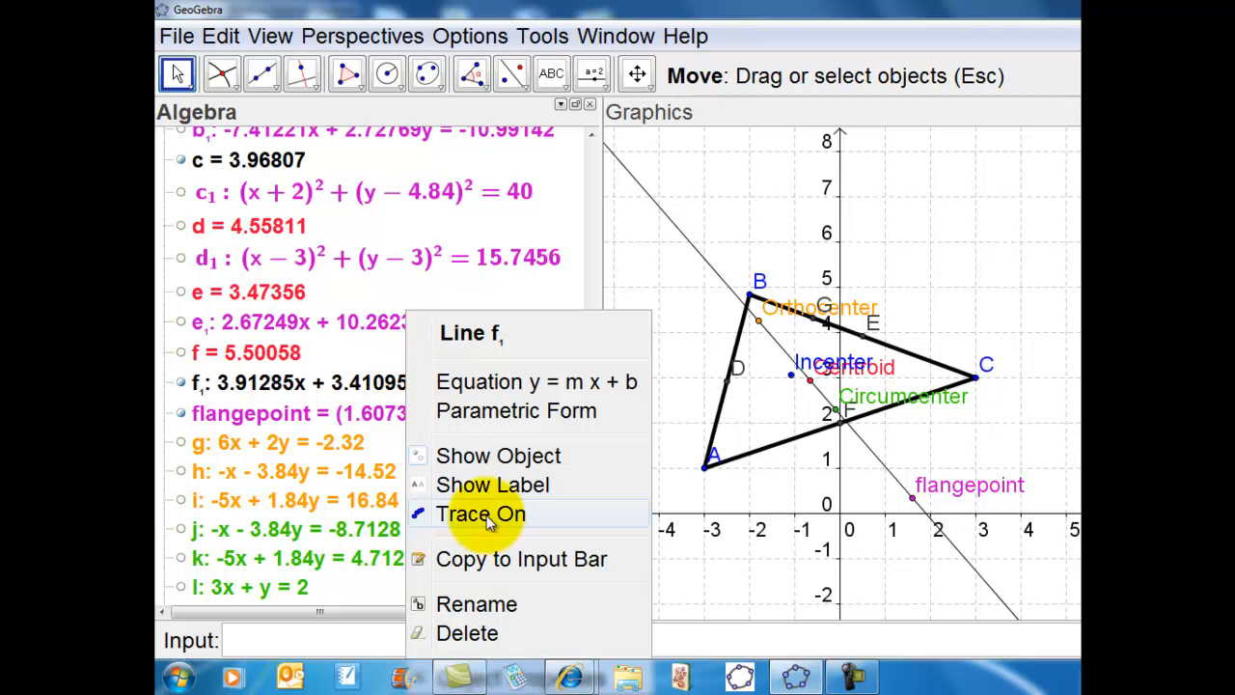
pyautogui.click(490, 608)
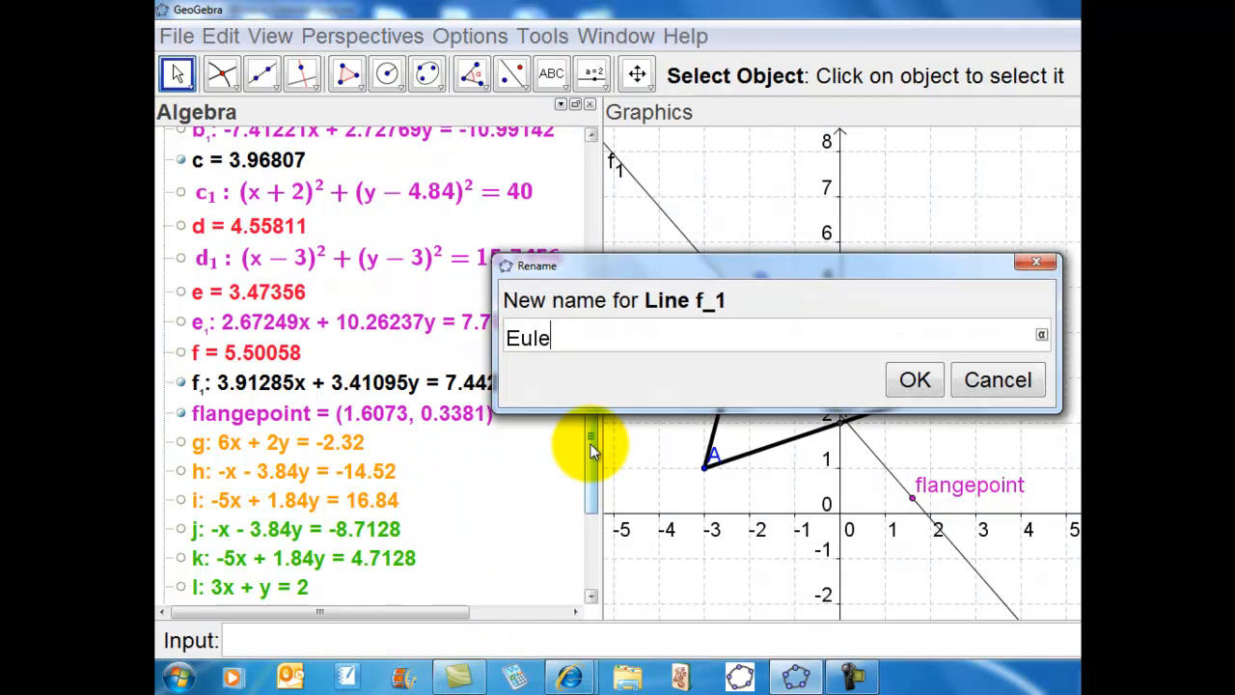
pyautogui.click(897, 378)
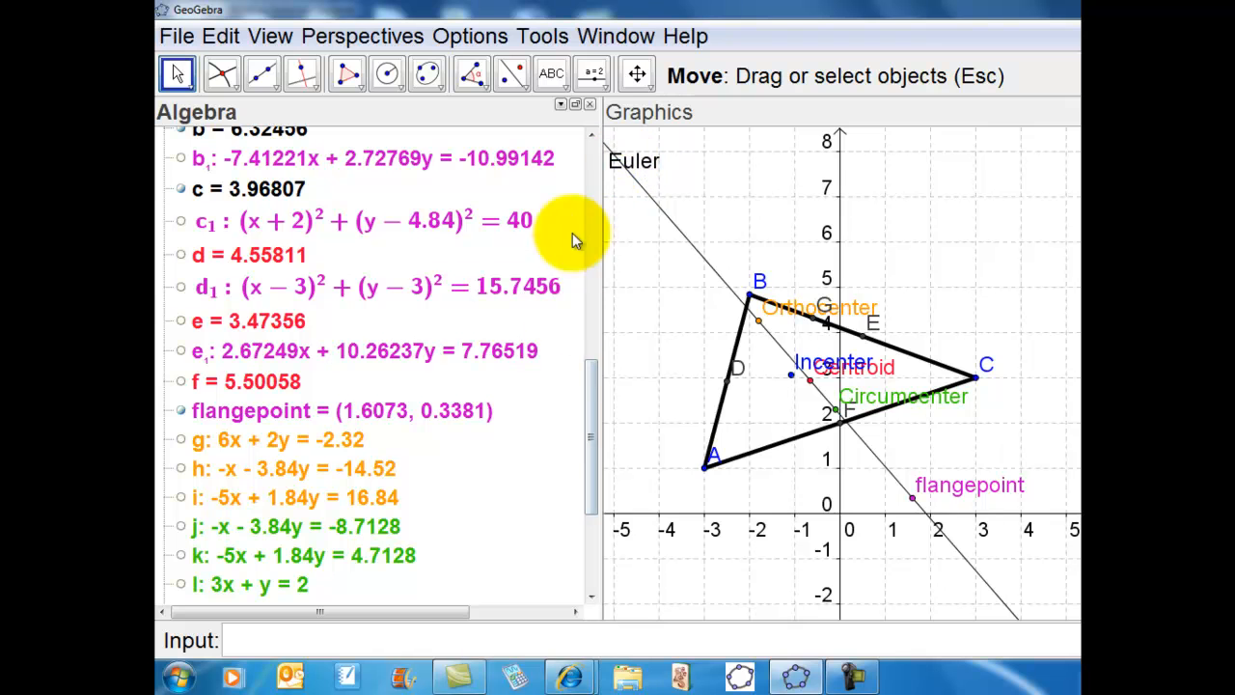
# - Display the Euler line's equation in the form y = m x + b
pyautogui.moveTo(592, 399); pyautogui.dragTo(570, 198)
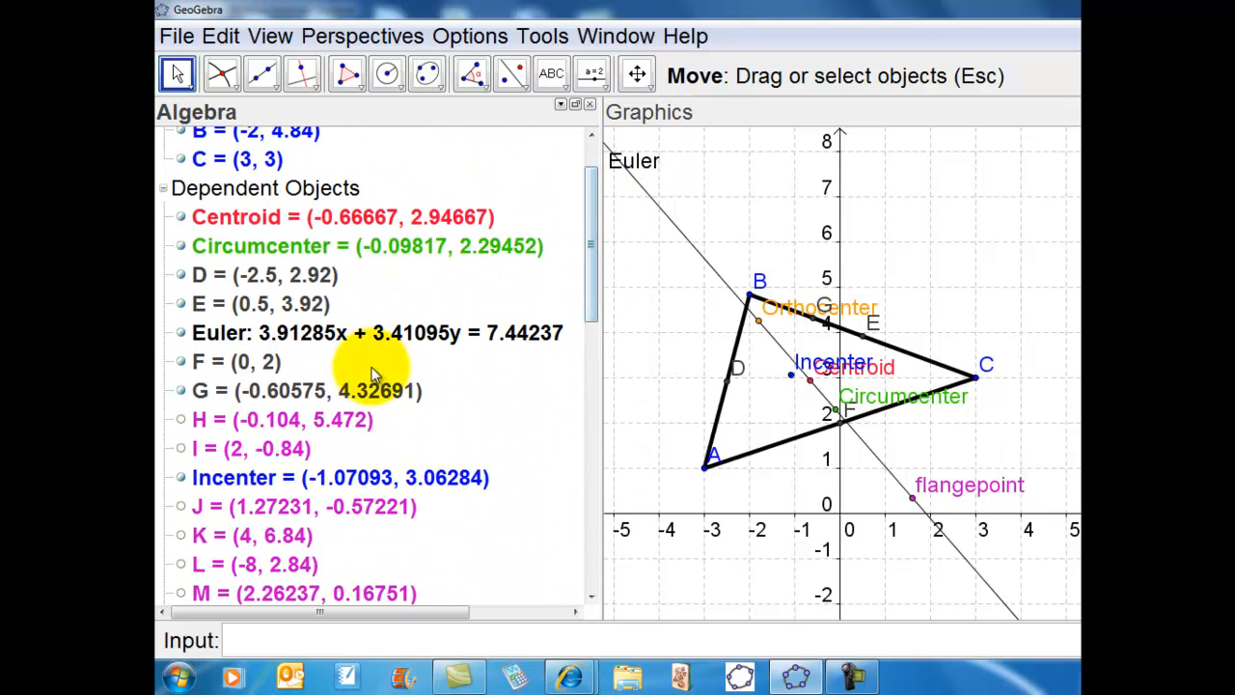
pyautogui.rightClick(328, 334)
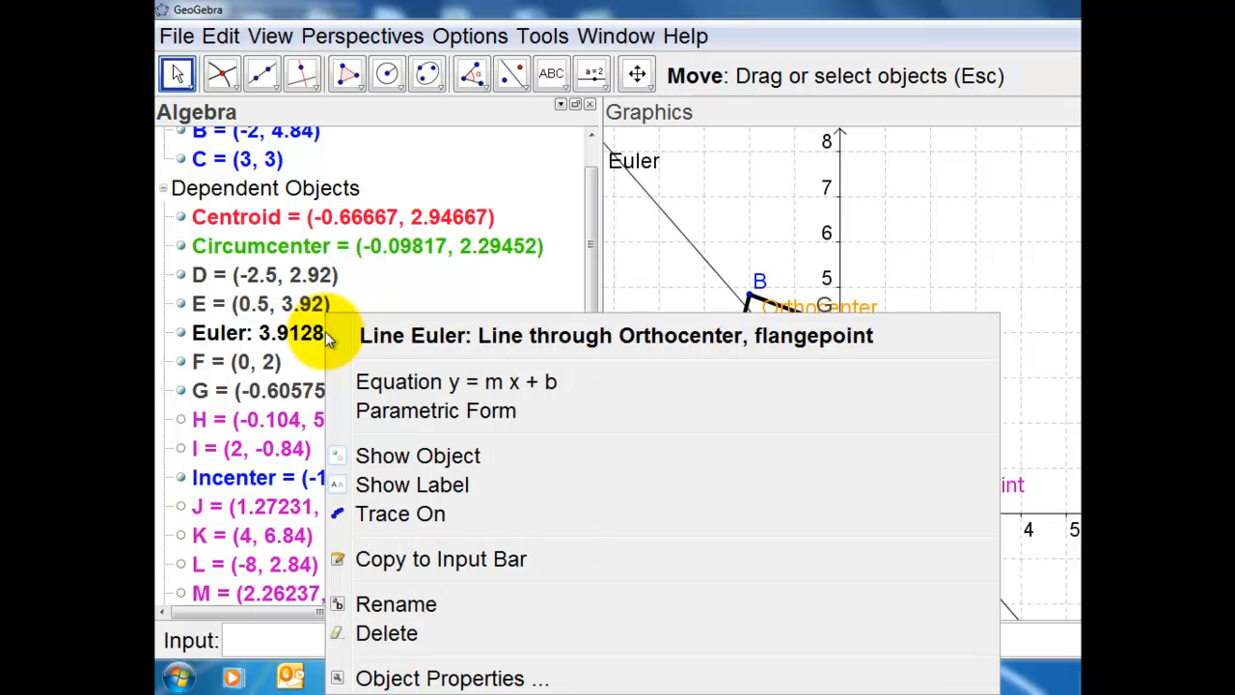
pyautogui.click(435, 383)
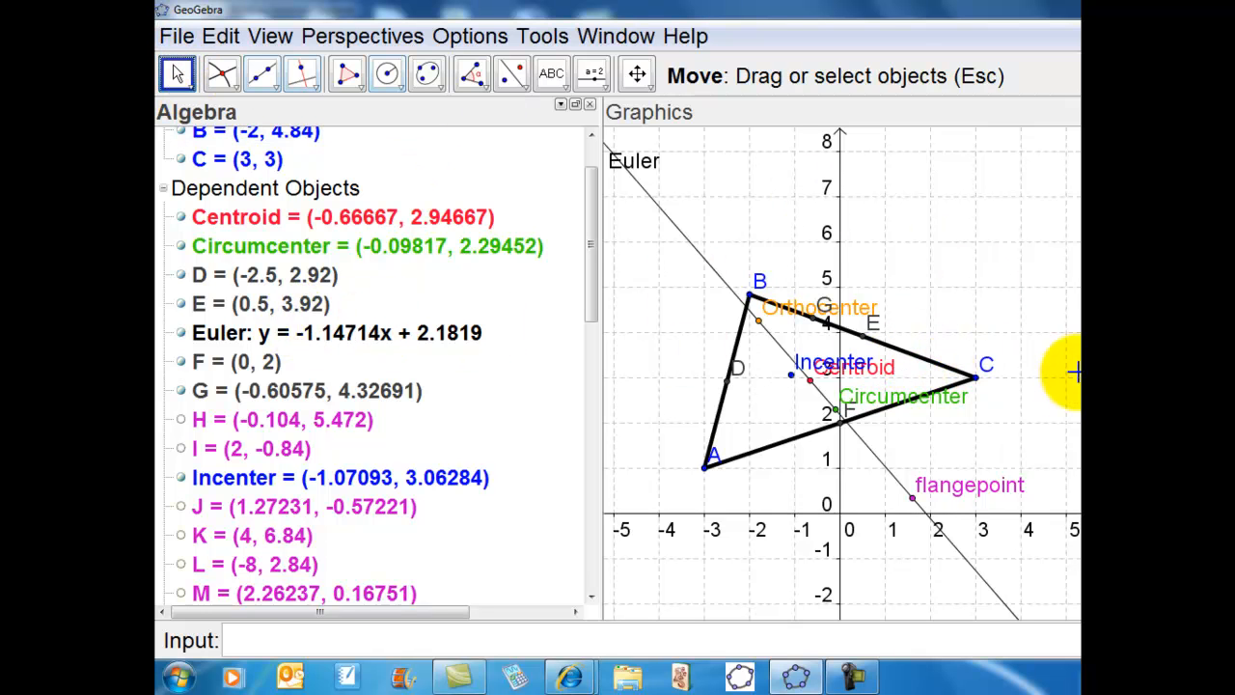
# - Move vertex C to (4, 2), clear the selection and review the coordinates of the free vertices
pyautogui.moveTo(980, 381); pyautogui.dragTo(1023, 421)
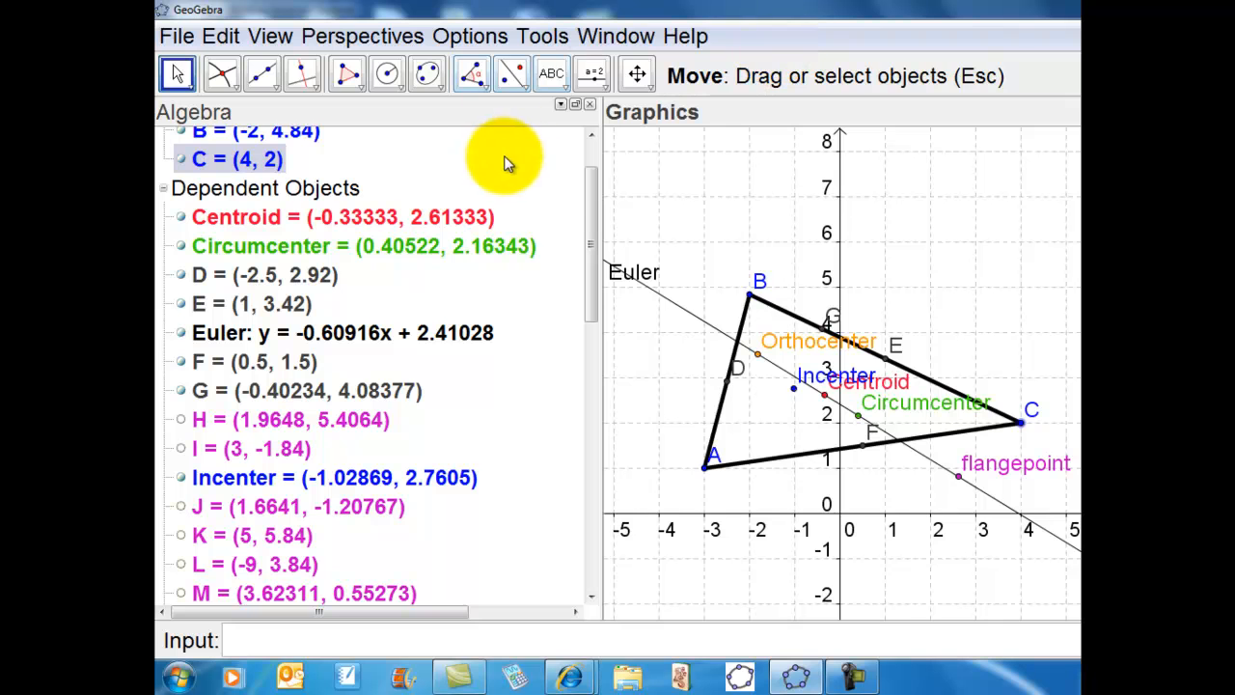
pyautogui.click(547, 169)
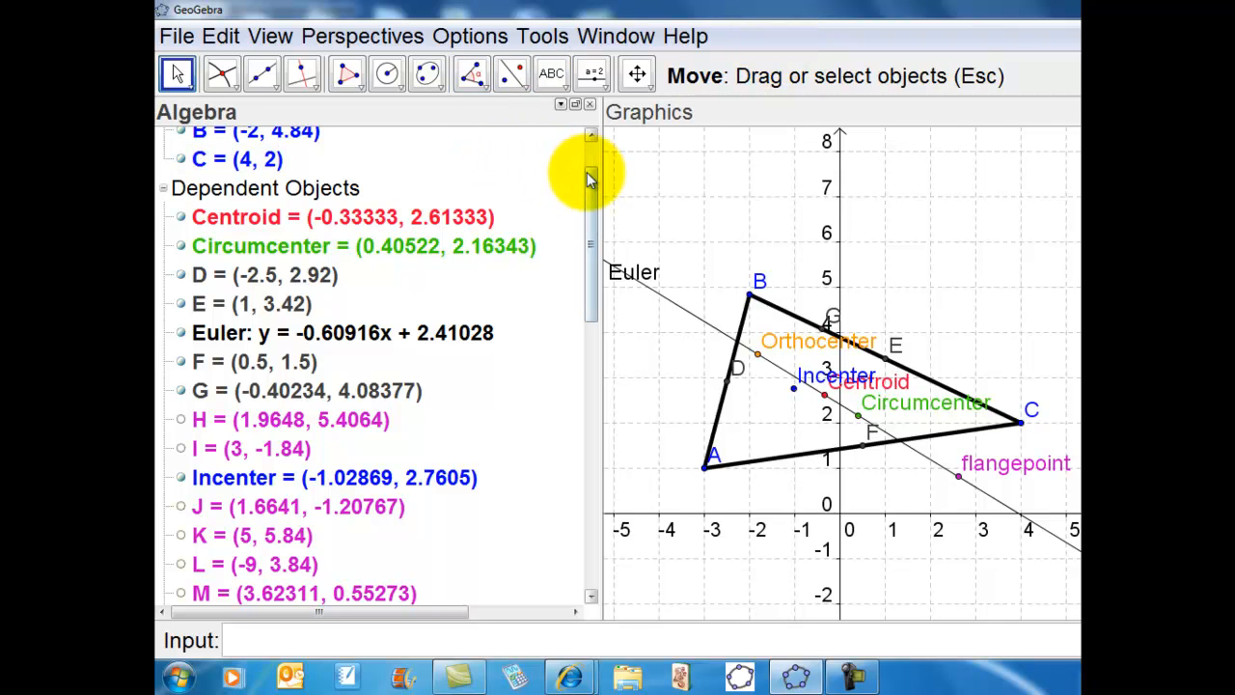
pyautogui.moveTo(589, 181); pyautogui.dragTo(595, 152)
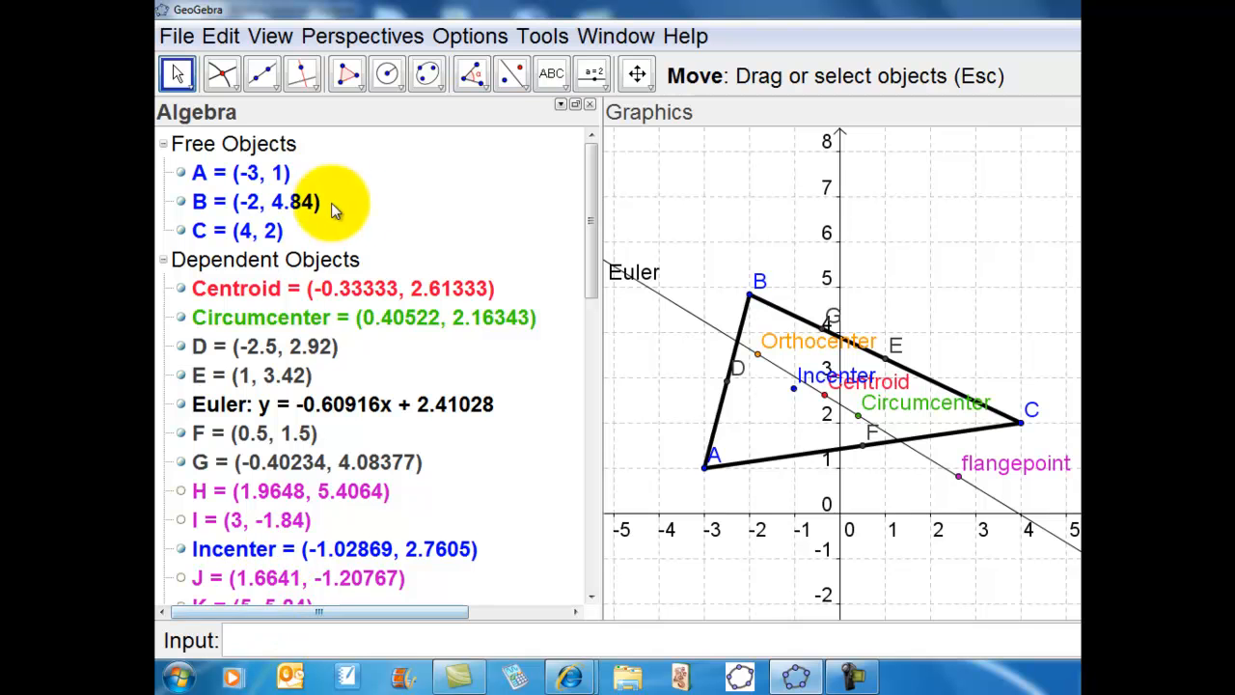
pyautogui.moveTo(593, 223)
pyautogui.mouseDown()
pyautogui.moveTo(593, 253)
pyautogui.moveTo(595, 203)
pyautogui.mouseUp()
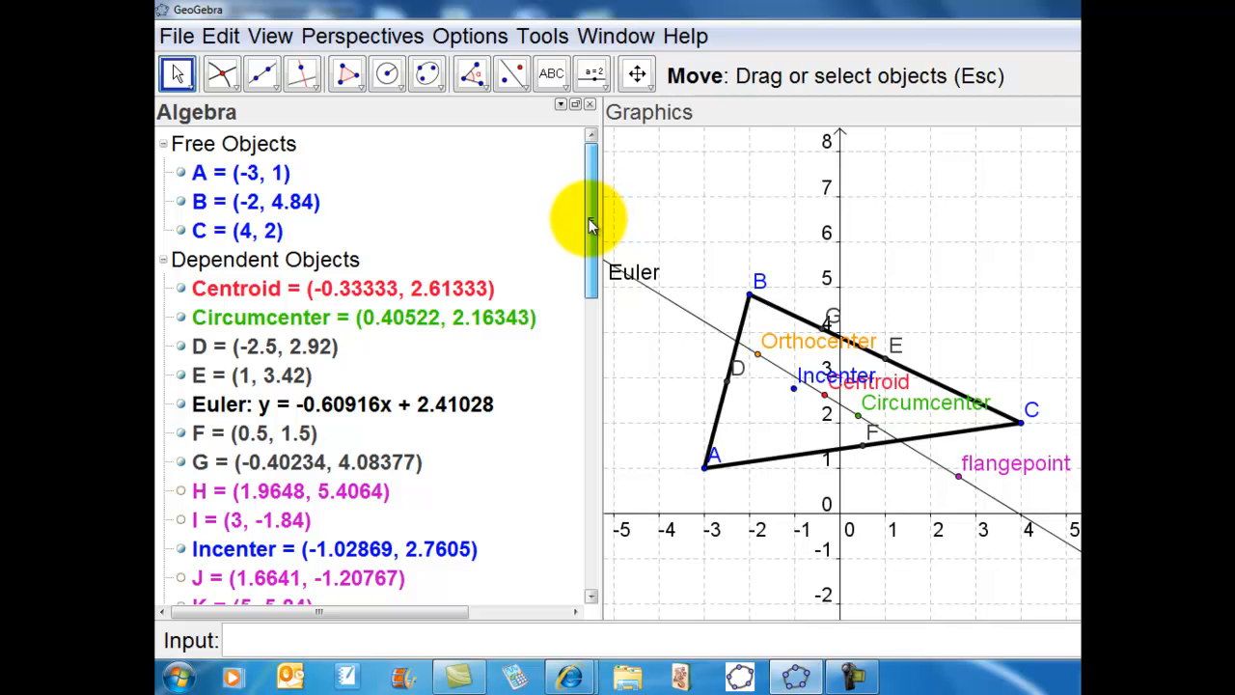
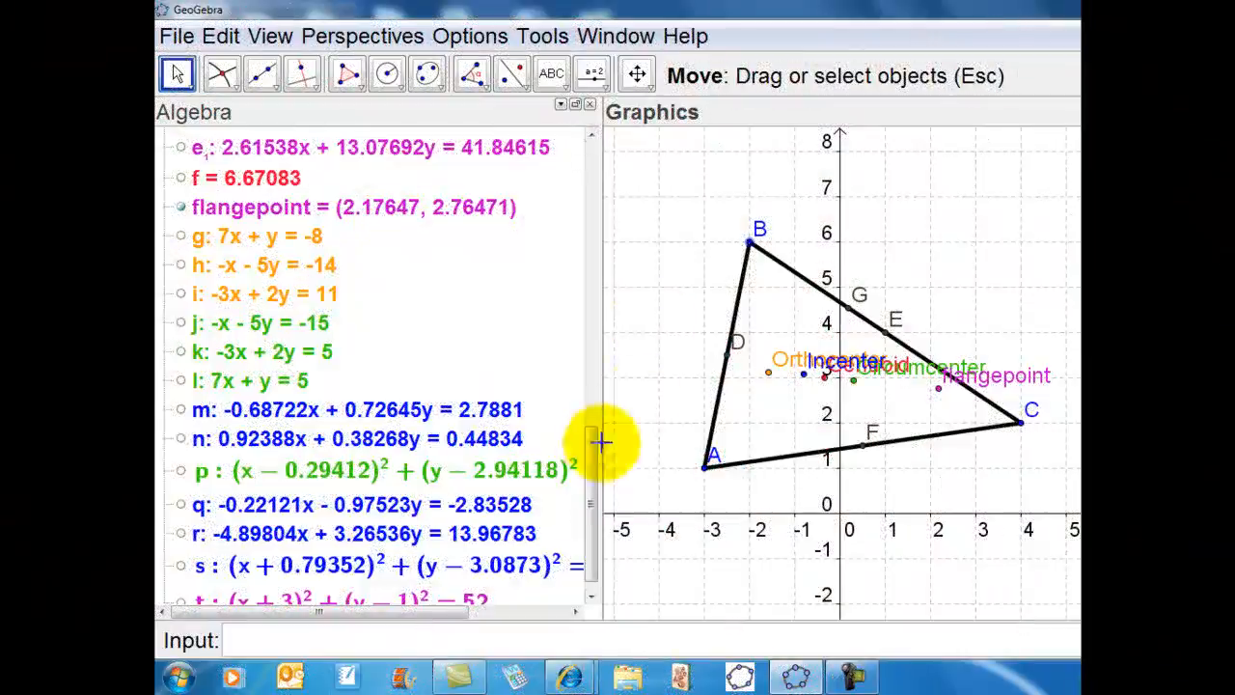
# - Draw a circle centered at about (-0.74, 3.86) inside the triangle and passing through about (3.62, 6.2)
pyautogui.scroll(1, 591, 446)
pyautogui.moveTo(592, 446); pyautogui.dragTo(587, 152)
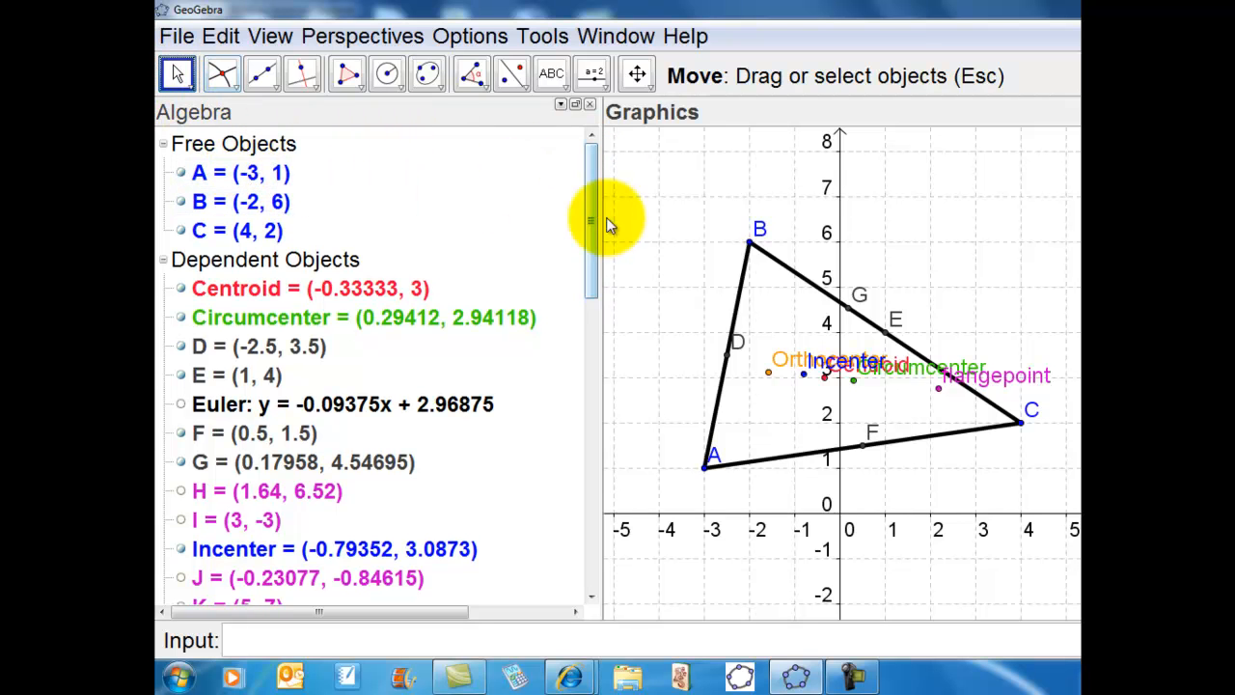
pyautogui.click(397, 92)
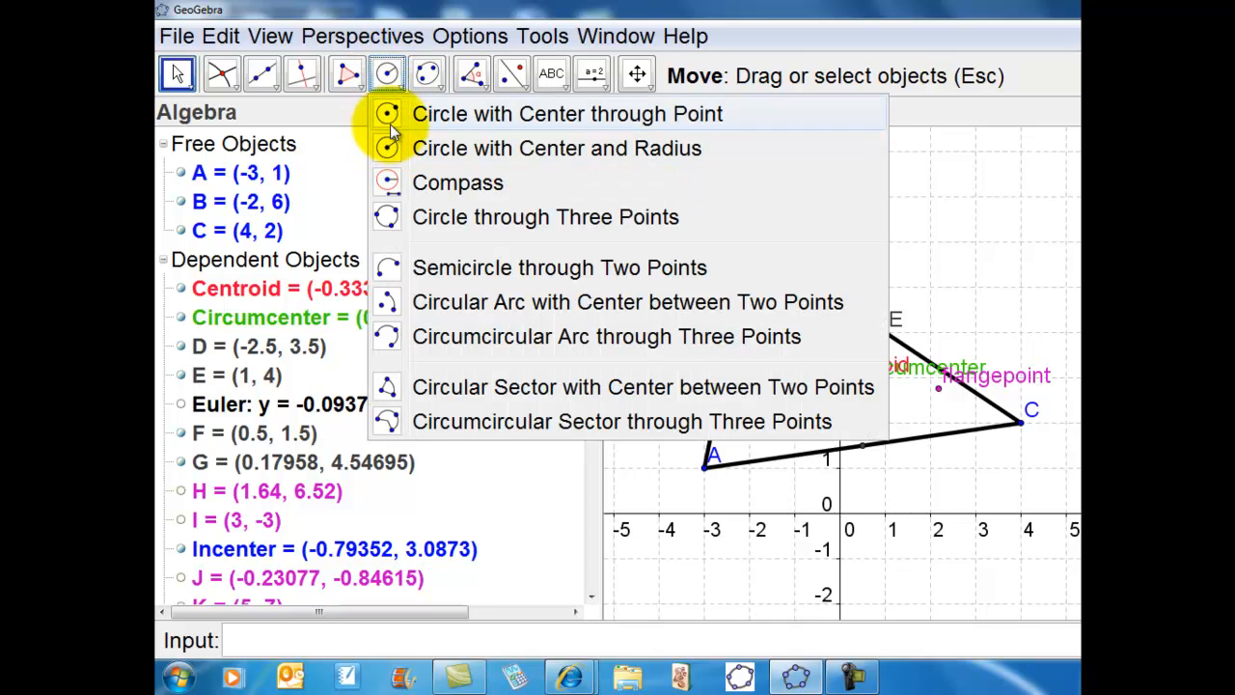
pyautogui.click(391, 123)
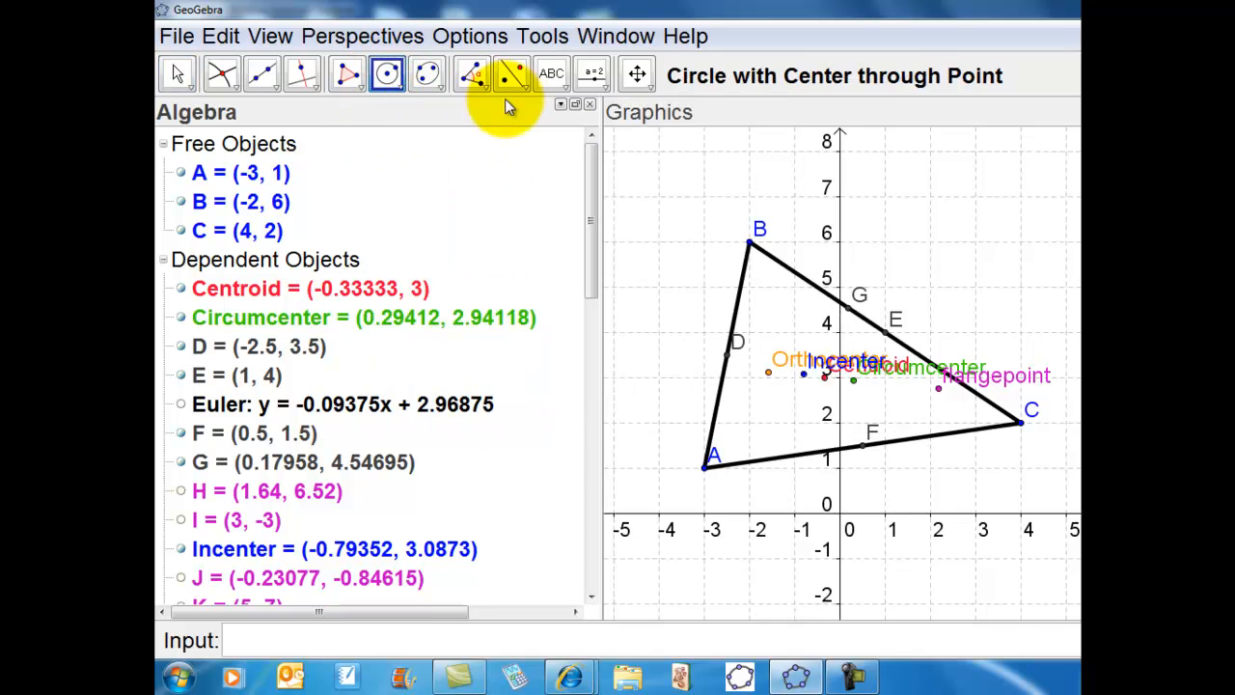
pyautogui.click(804, 336)
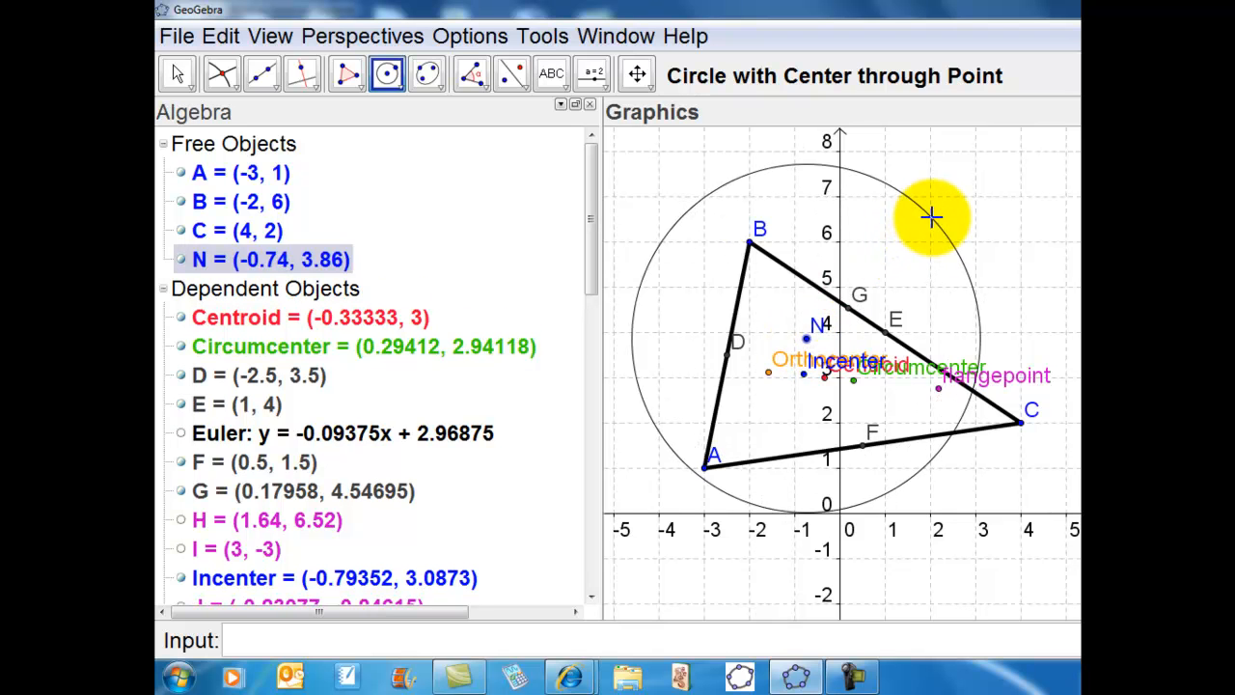
pyautogui.click(1004, 231)
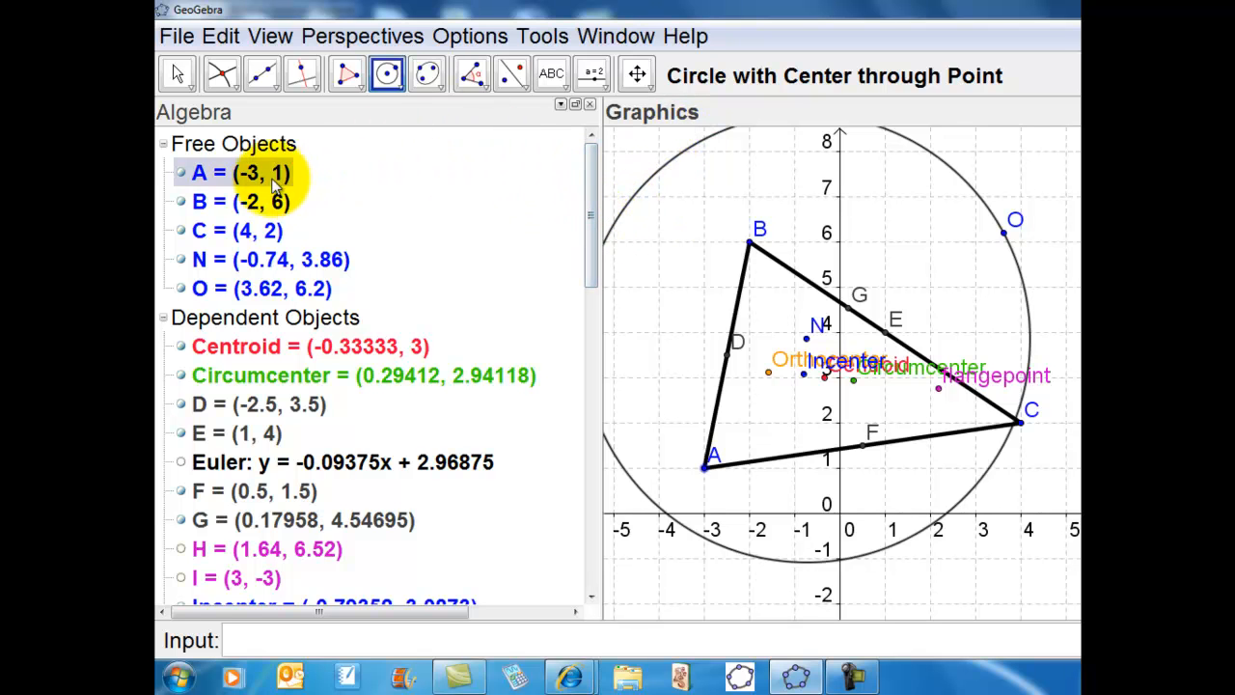
pyautogui.click(179, 77)
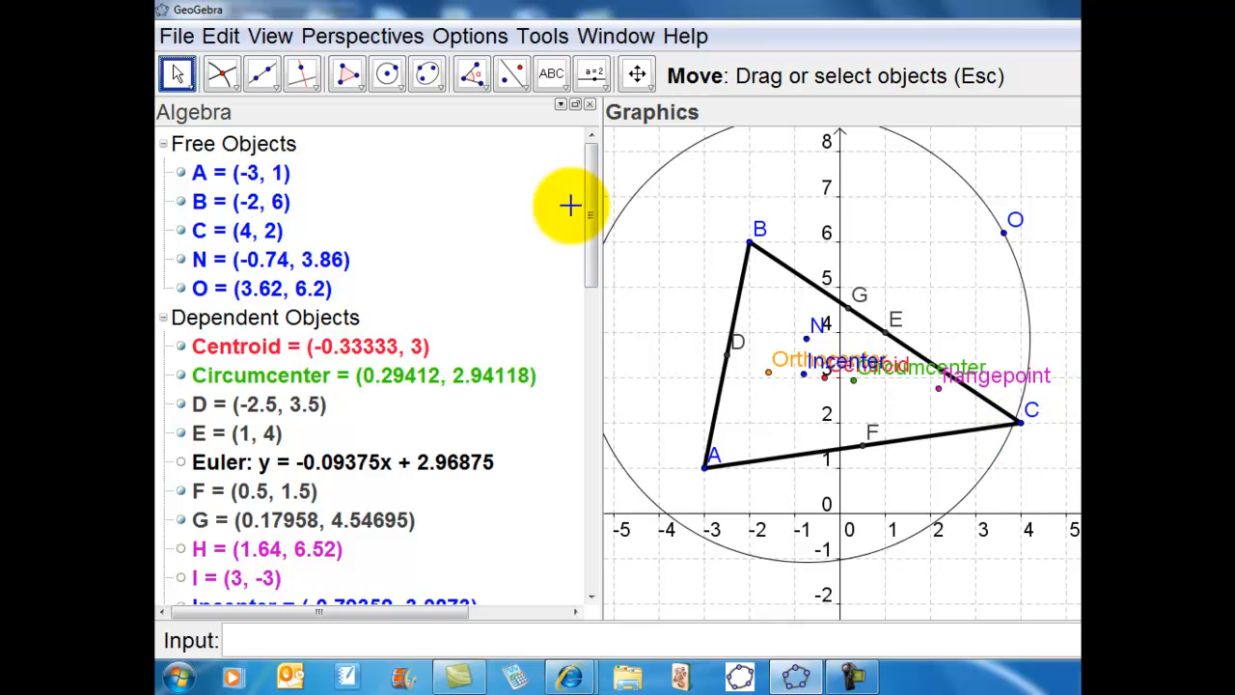
# - Attach vertices C, B and A to the circle at about (3.99, 2.40), (-3.93, 7.64) and (-4.38, 0.51)
pyautogui.click(238, 89)
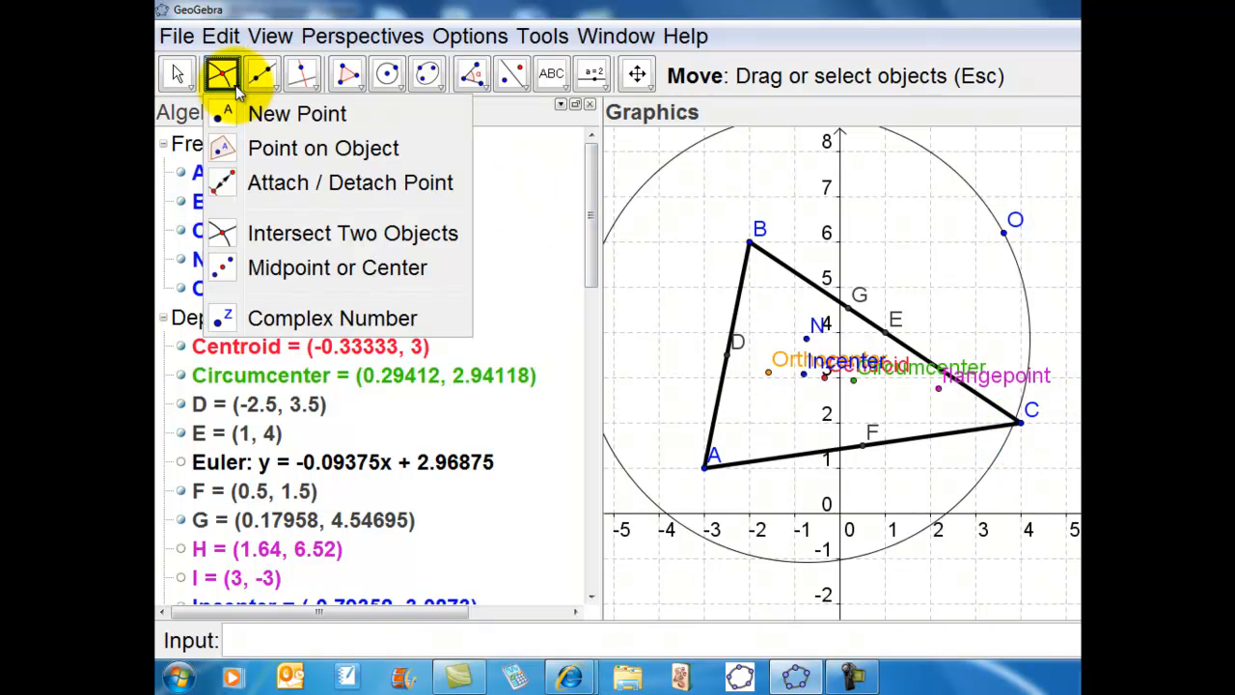
pyautogui.click(224, 184)
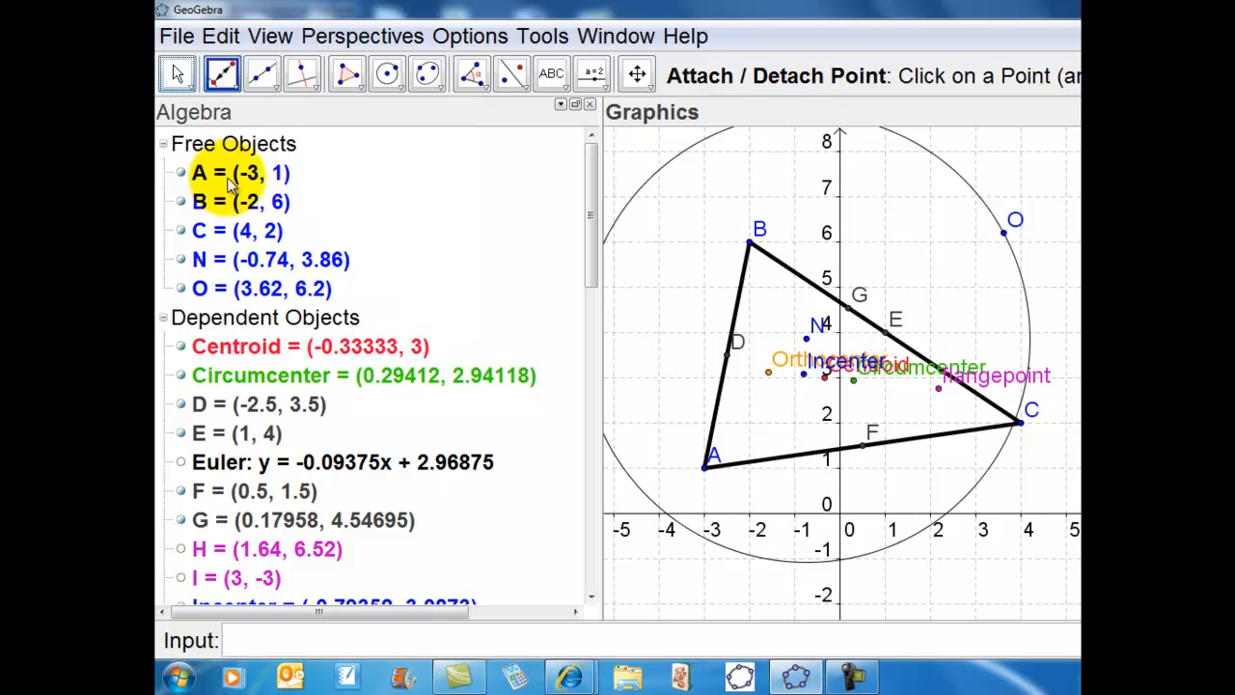
pyautogui.click(1022, 396)
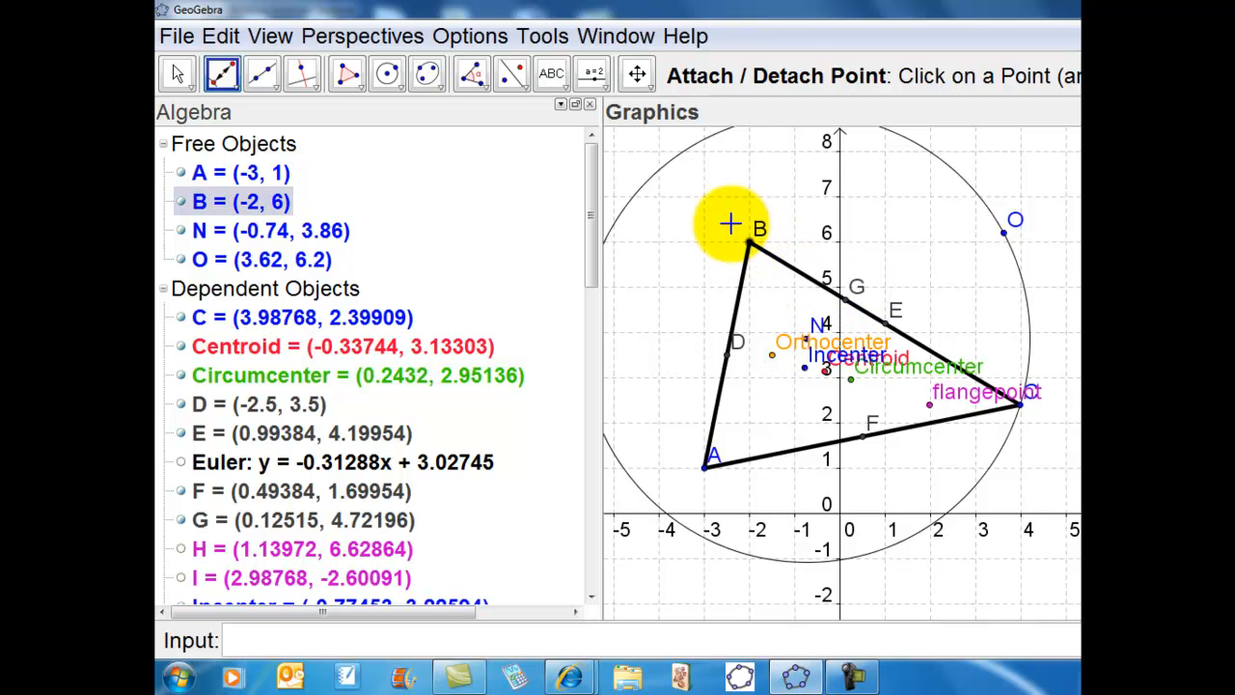
pyautogui.click(664, 174)
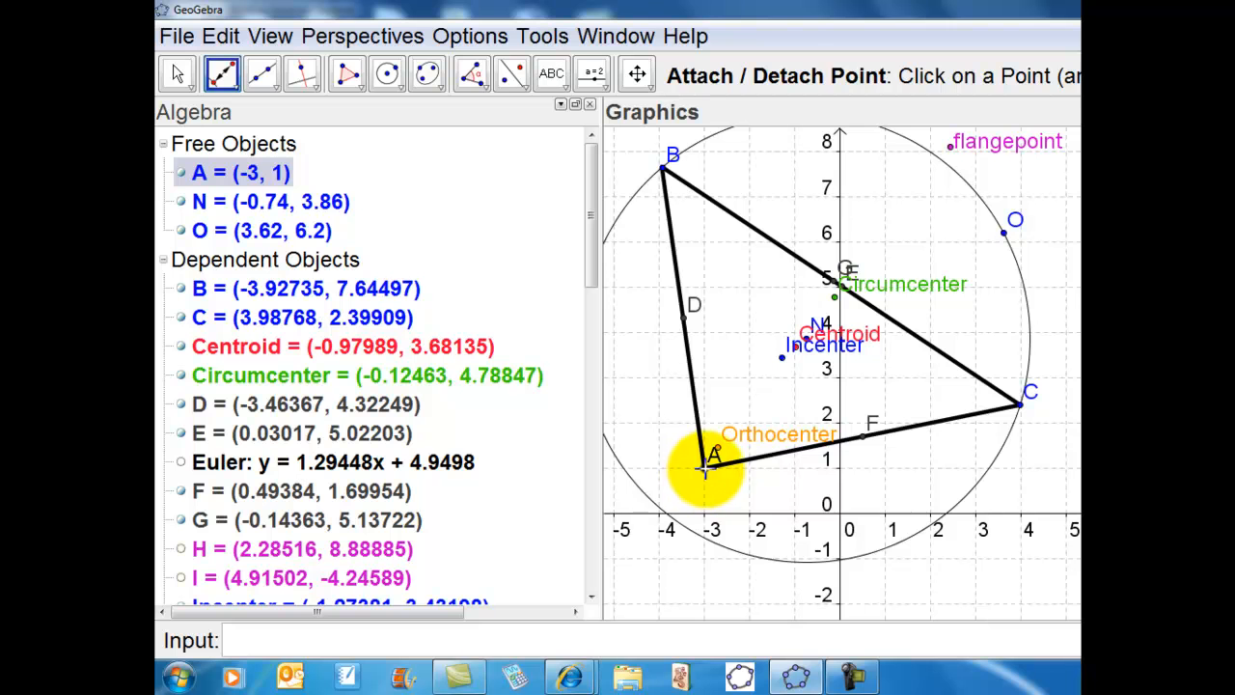
pyautogui.click(642, 495)
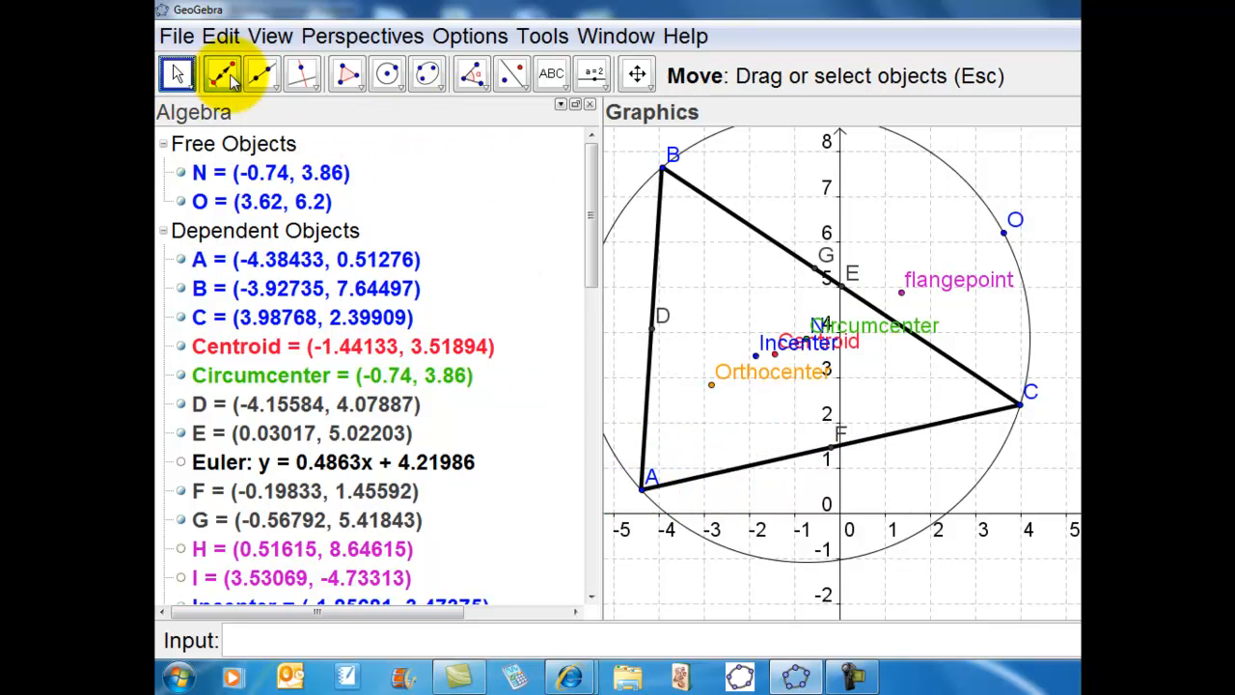
# - Slide vertices B and C along the circle, leaving B at about (1.70, 8.17) and C at about (3.98, 2.39)
pyautogui.moveTo(663, 172); pyautogui.dragTo(753, 280)
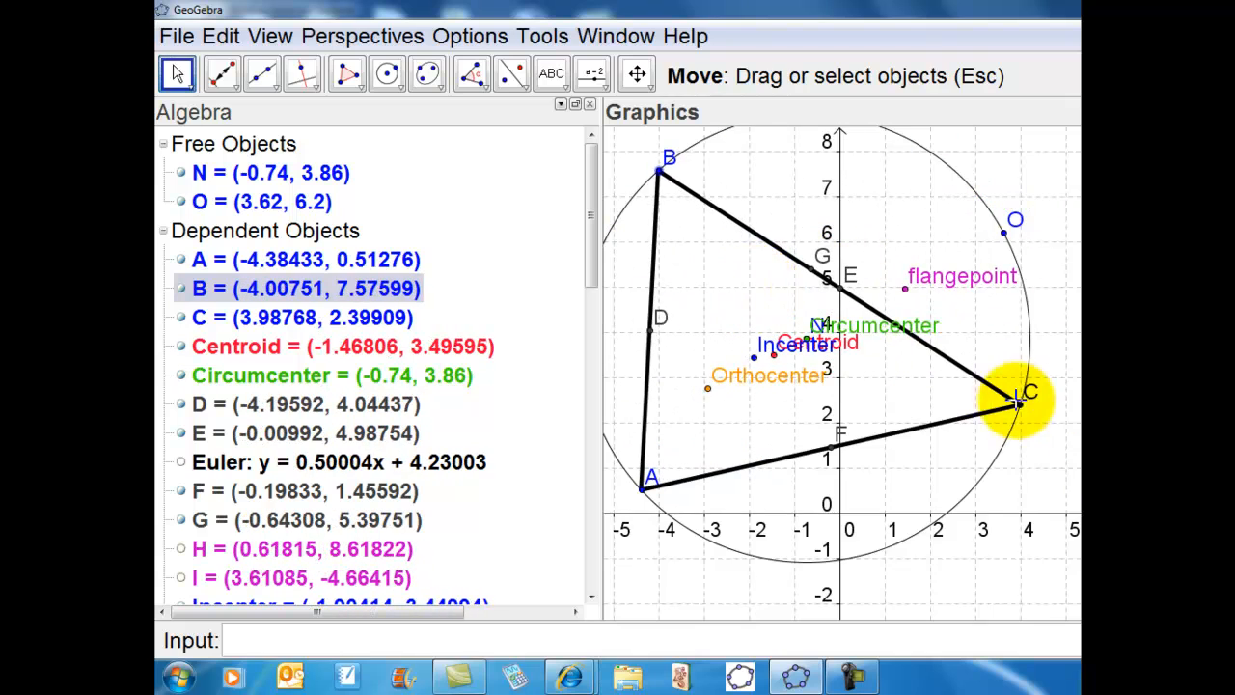
pyautogui.click(1018, 406)
pyautogui.moveTo(1023, 415)
pyautogui.mouseDown()
pyautogui.moveTo(1020, 276)
pyautogui.moveTo(910, 215)
pyautogui.moveTo(959, 262)
pyautogui.moveTo(1001, 405)
pyautogui.moveTo(928, 532)
pyautogui.moveTo(999, 453)
pyautogui.moveTo(972, 492)
pyautogui.moveTo(1031, 357)
pyautogui.moveTo(1018, 430)
pyautogui.moveTo(1029, 393)
pyautogui.moveTo(1022, 407)
pyautogui.mouseUp()
pyautogui.moveTo(670, 174); pyautogui.dragTo(897, 185)
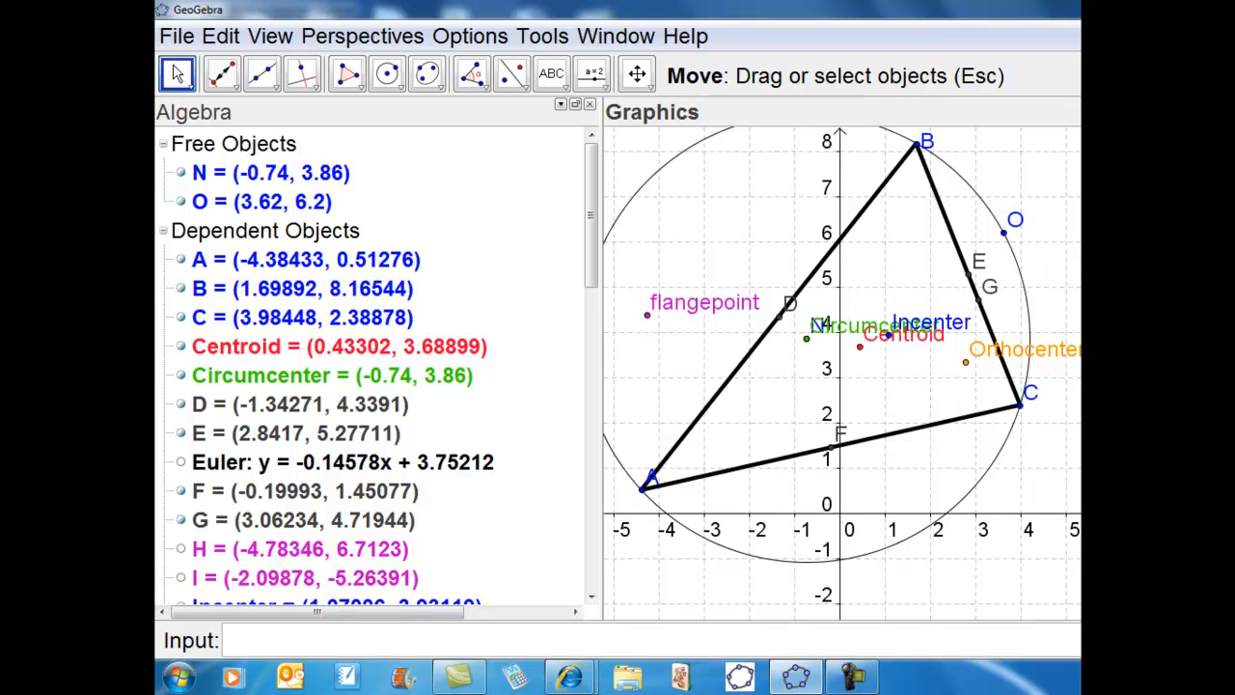
# - Slide vertex B along the circle to about (1.75, 8.13) and rescale both axes so the circle fits the graphics view
pyautogui.moveTo(918, 147)
pyautogui.mouseDown()
pyautogui.moveTo(714, 132)
pyautogui.moveTo(588, 272)
pyautogui.moveTo(689, 521)
pyautogui.moveTo(614, 173)
pyautogui.moveTo(876, 198)
pyautogui.moveTo(1042, 349)
pyautogui.moveTo(921, 147)
pyautogui.mouseUp()
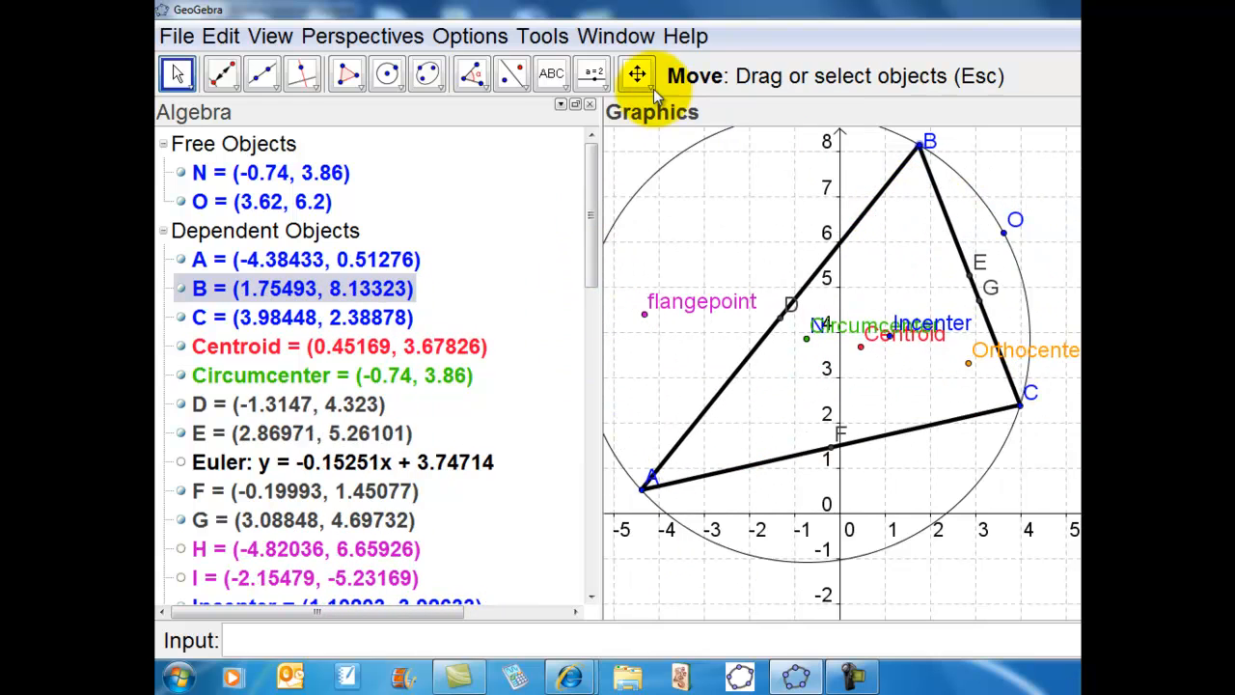
pyautogui.click(637, 75)
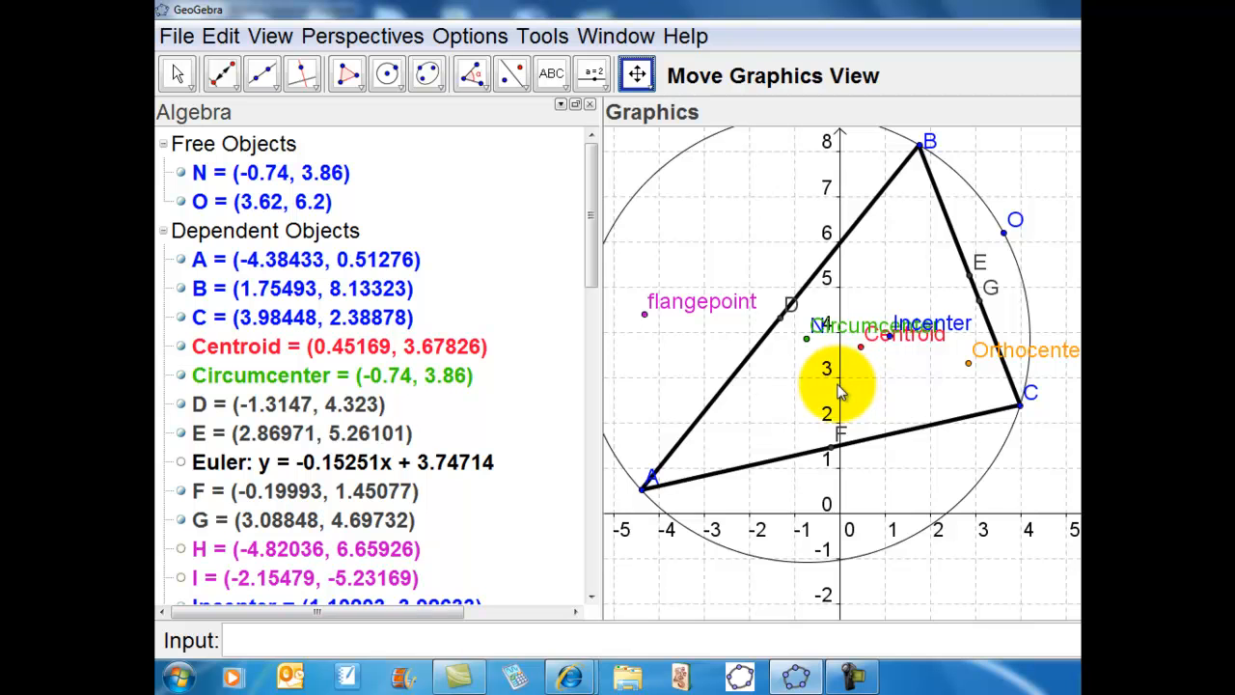
pyautogui.moveTo(838, 396); pyautogui.dragTo(841, 420)
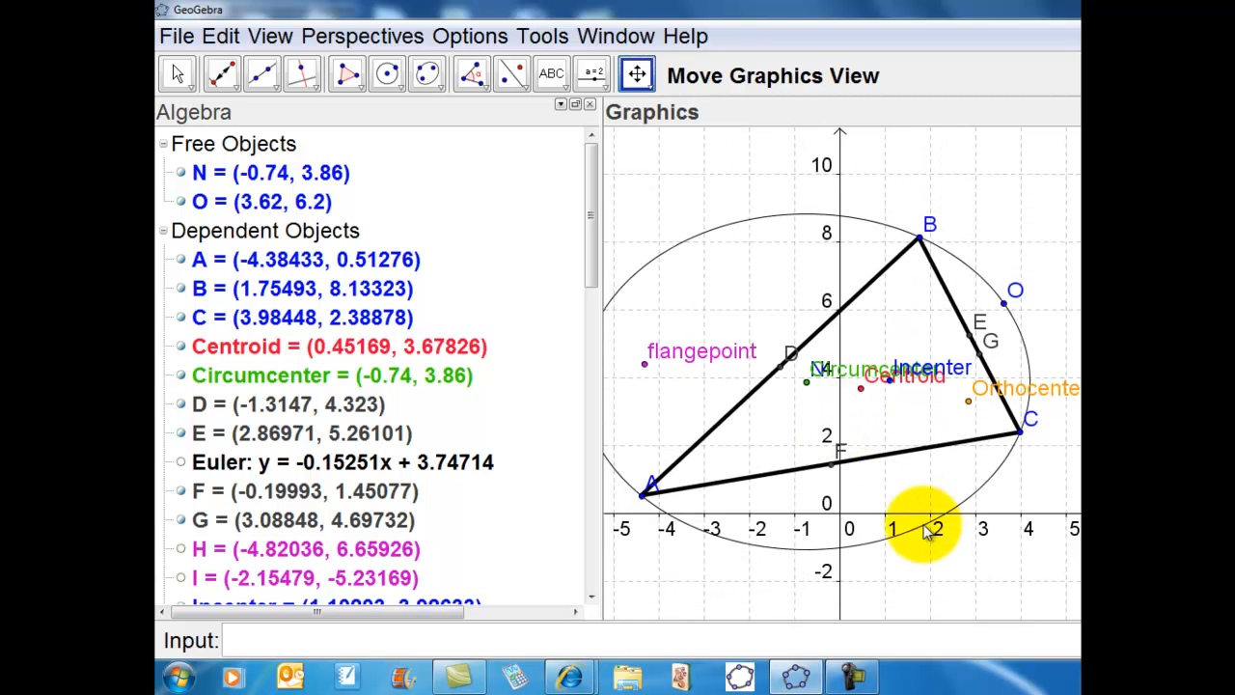
pyautogui.moveTo(917, 521)
pyautogui.mouseDown()
pyautogui.moveTo(862, 518)
pyautogui.moveTo(910, 524)
pyautogui.moveTo(894, 524)
pyautogui.mouseUp()
pyautogui.moveTo(1021, 335); pyautogui.dragTo(1172, 316)
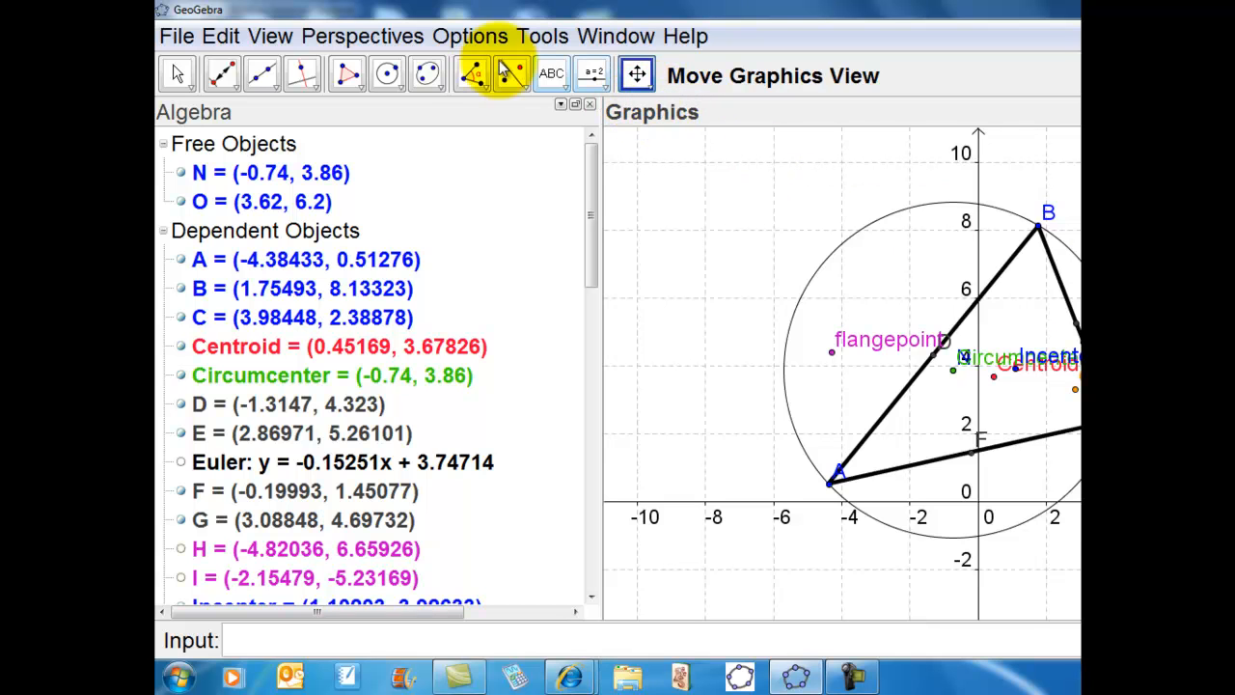
# - Hide the coordinate axes and the grid in the graphics view
pyautogui.click(179, 39)
pyautogui.moveTo(207, 47)
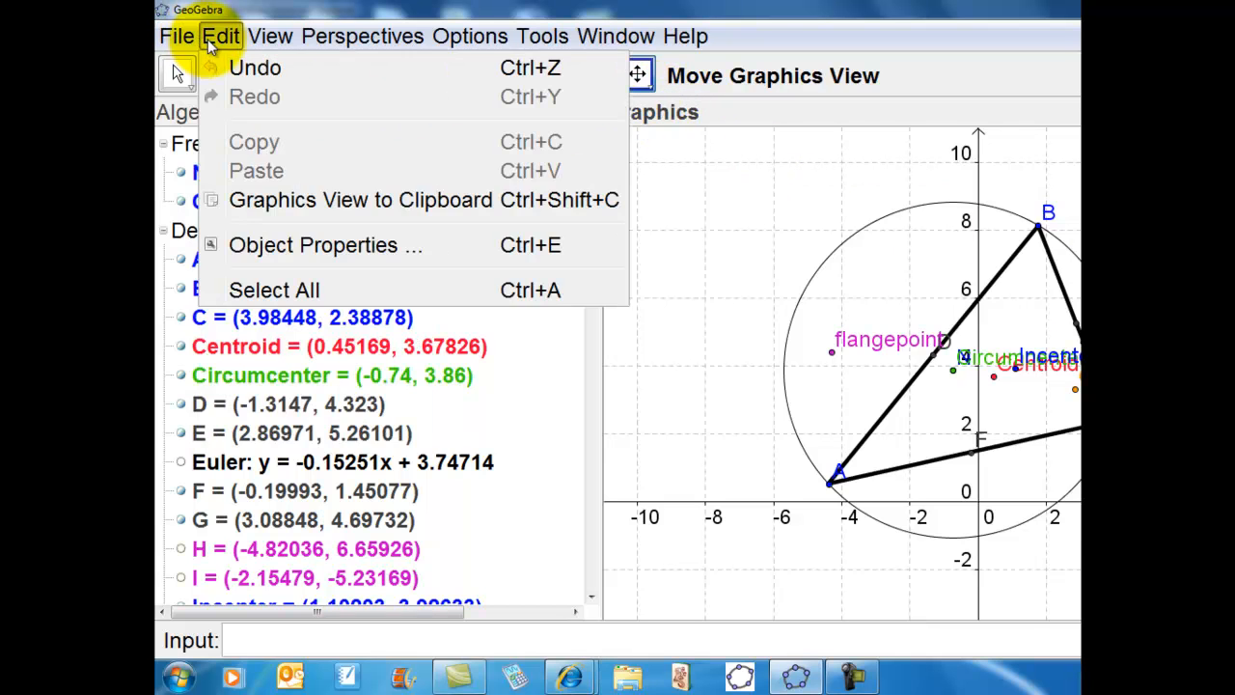
pyautogui.moveTo(269, 39)
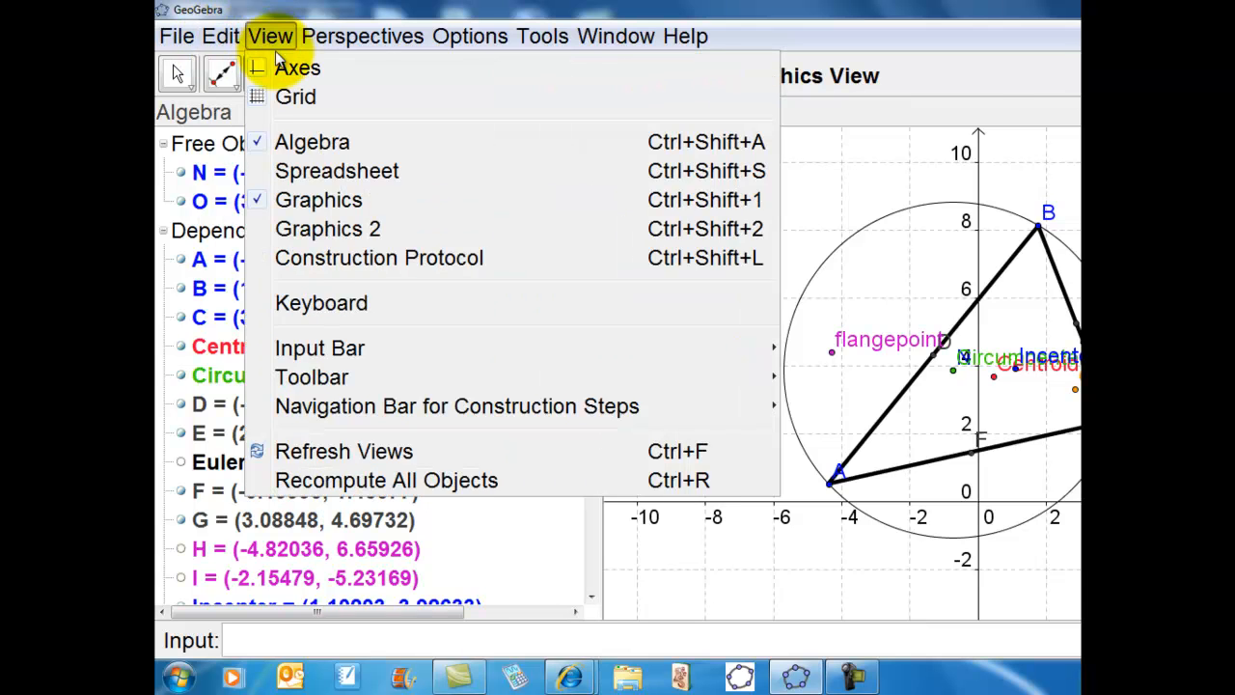
pyautogui.click(279, 58)
pyautogui.click(273, 40)
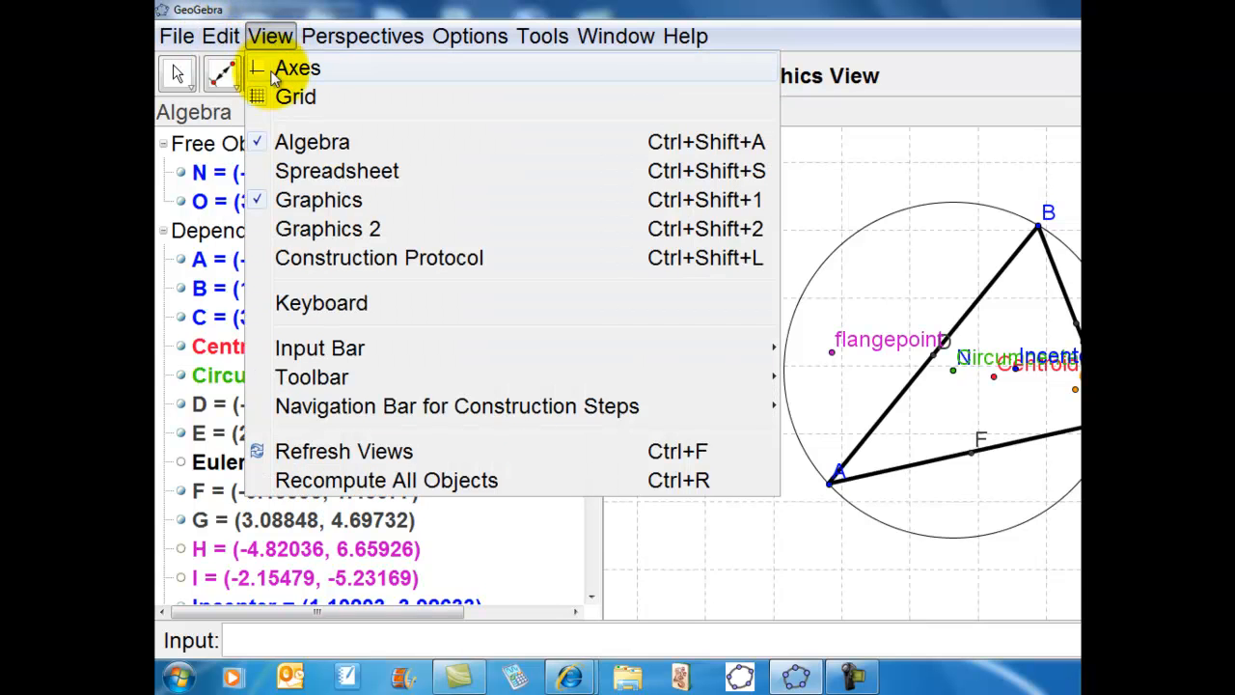
pyautogui.click(265, 98)
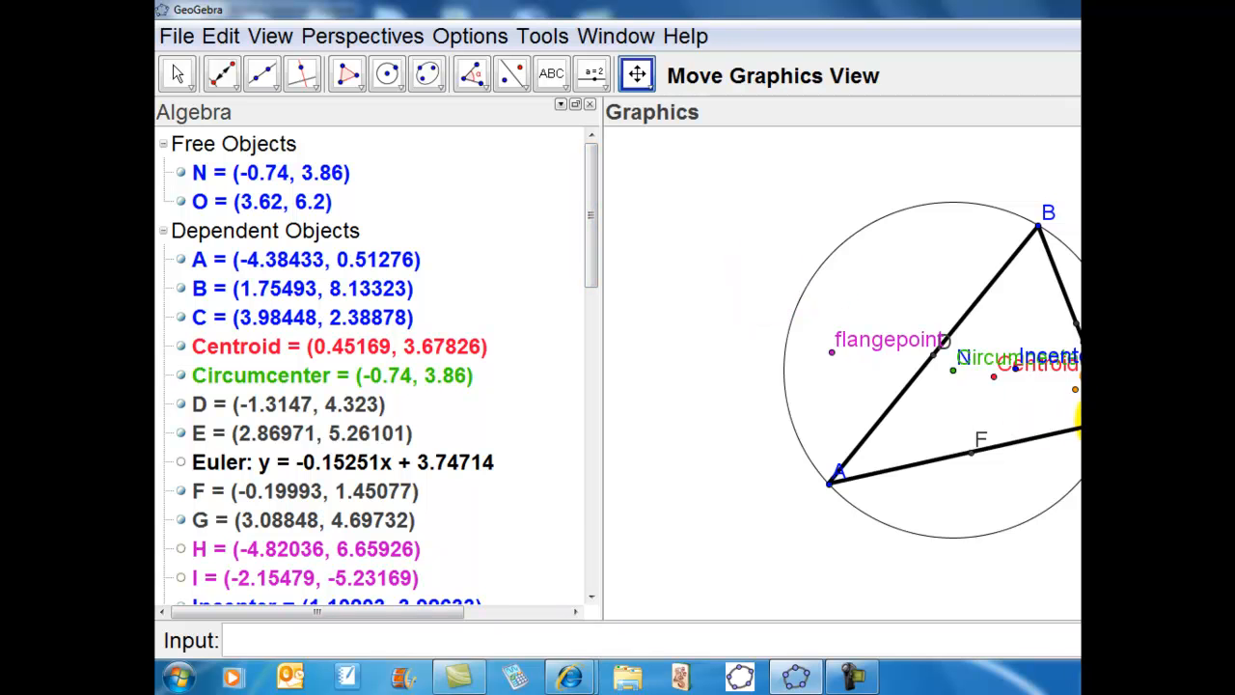
# - Slide vertex A along the circle to about (-5.10, 6.21), leaving the definition of point C as it is
pyautogui.doubleClick(1111, 419)
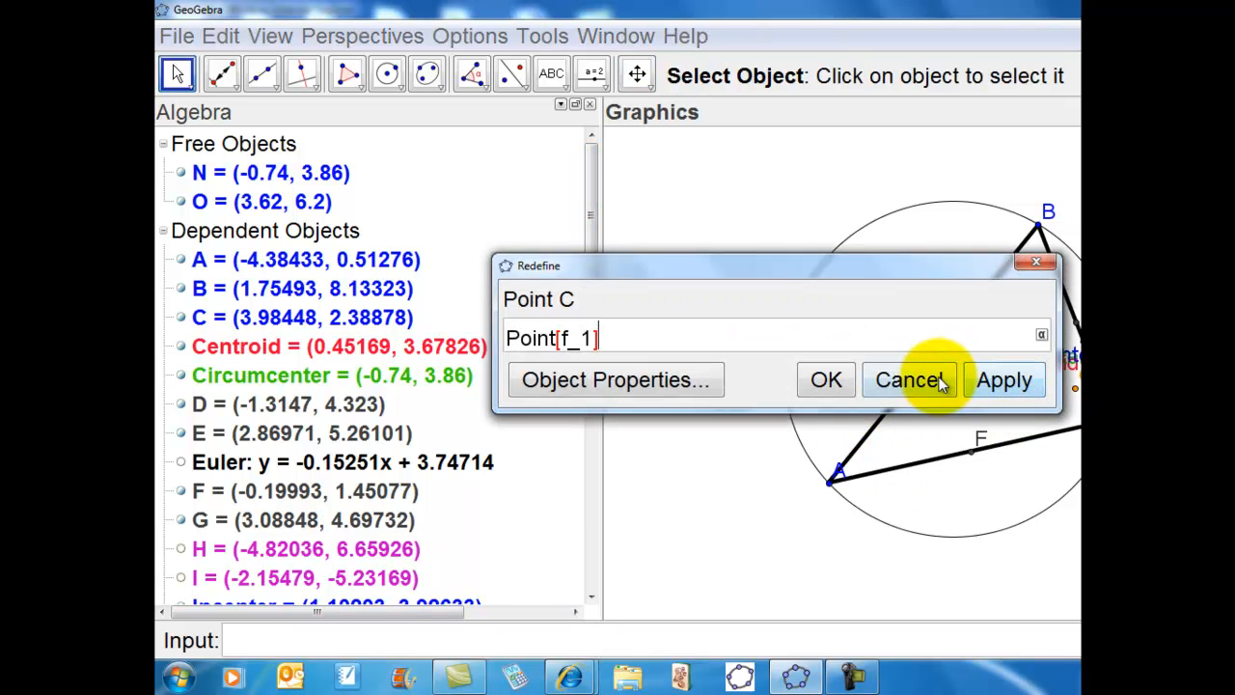
pyautogui.click(946, 384)
pyautogui.moveTo(834, 475); pyautogui.dragTo(835, 308)
# - Zoom out once around the circle's center and slide vertex B along the circle to about (2.38, 7.70)
pyautogui.click(636, 79)
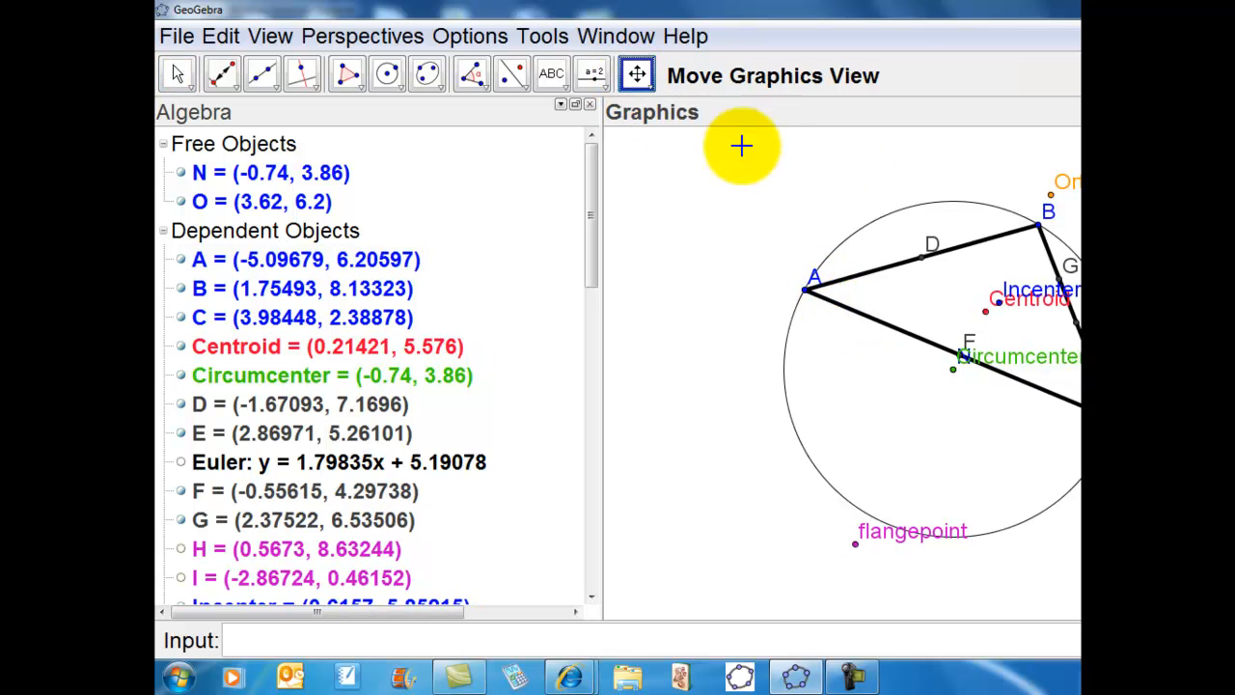
pyautogui.click(651, 86)
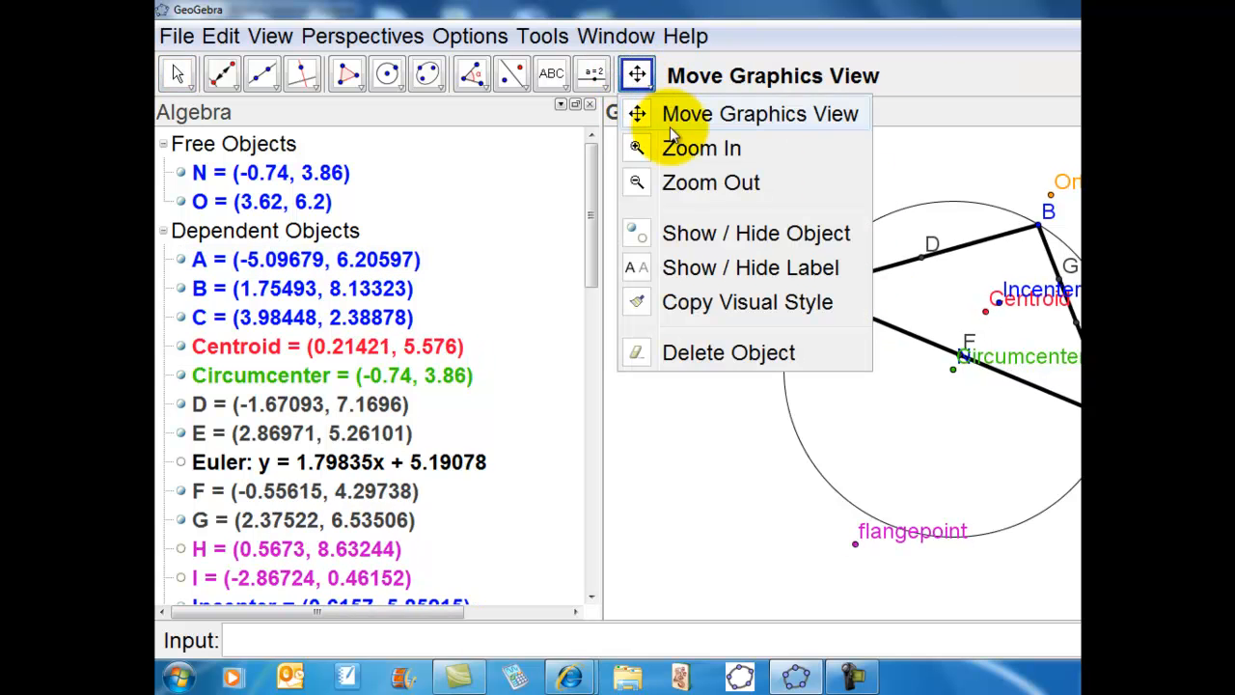
pyautogui.click(635, 150)
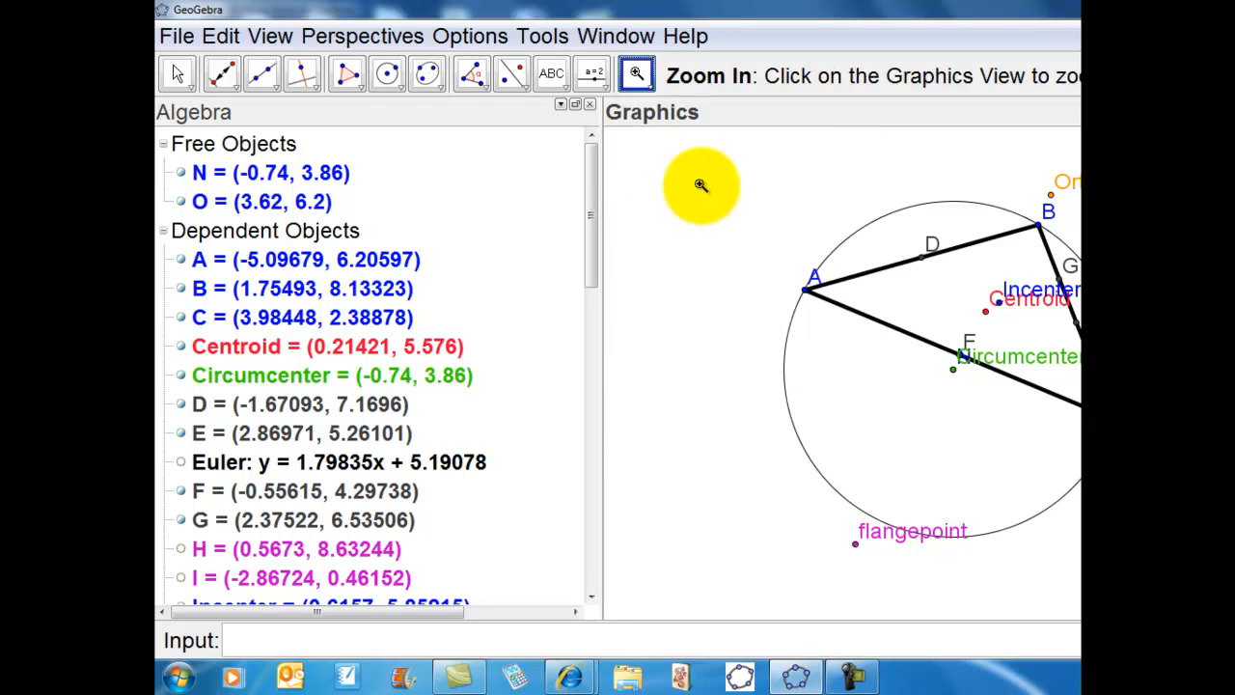
pyautogui.click(645, 86)
pyautogui.click(642, 180)
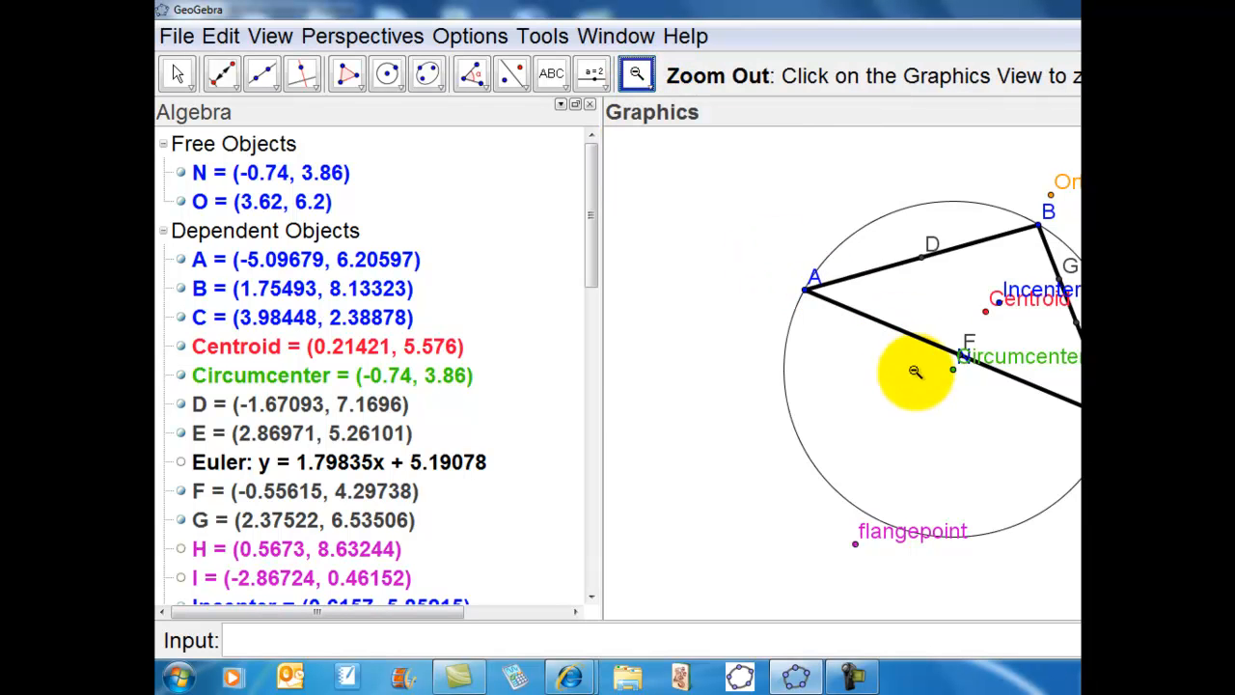
pyautogui.click(936, 379)
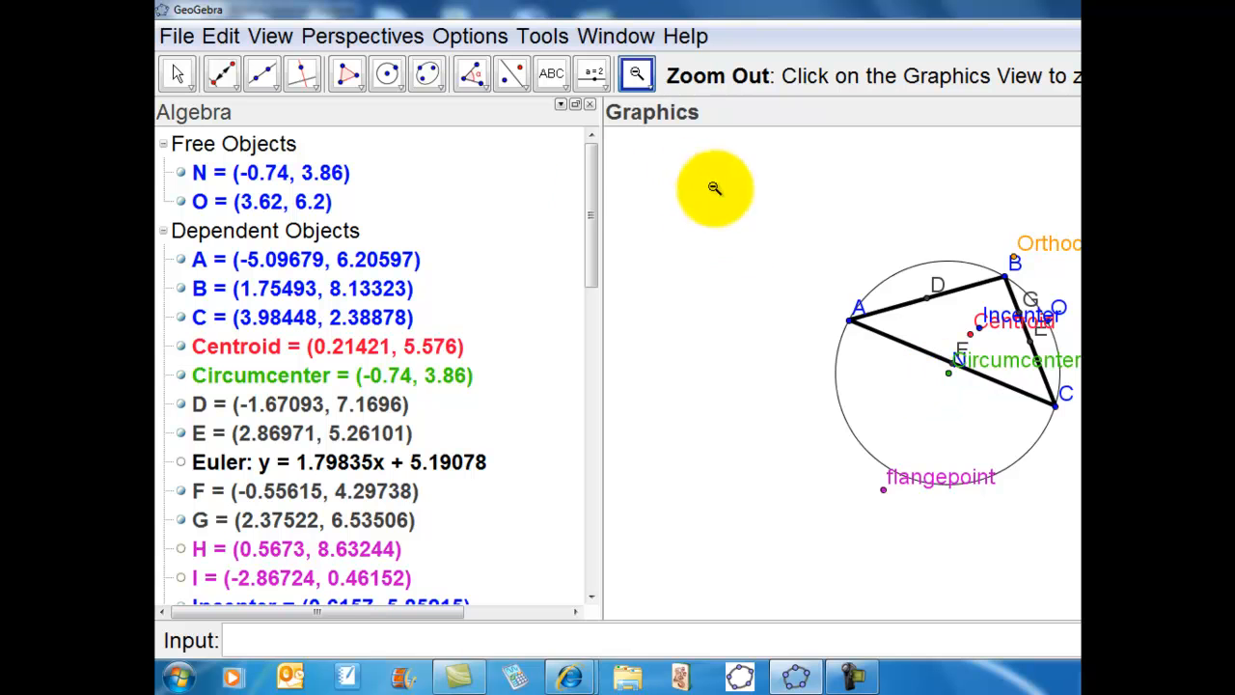
pyautogui.click(175, 74)
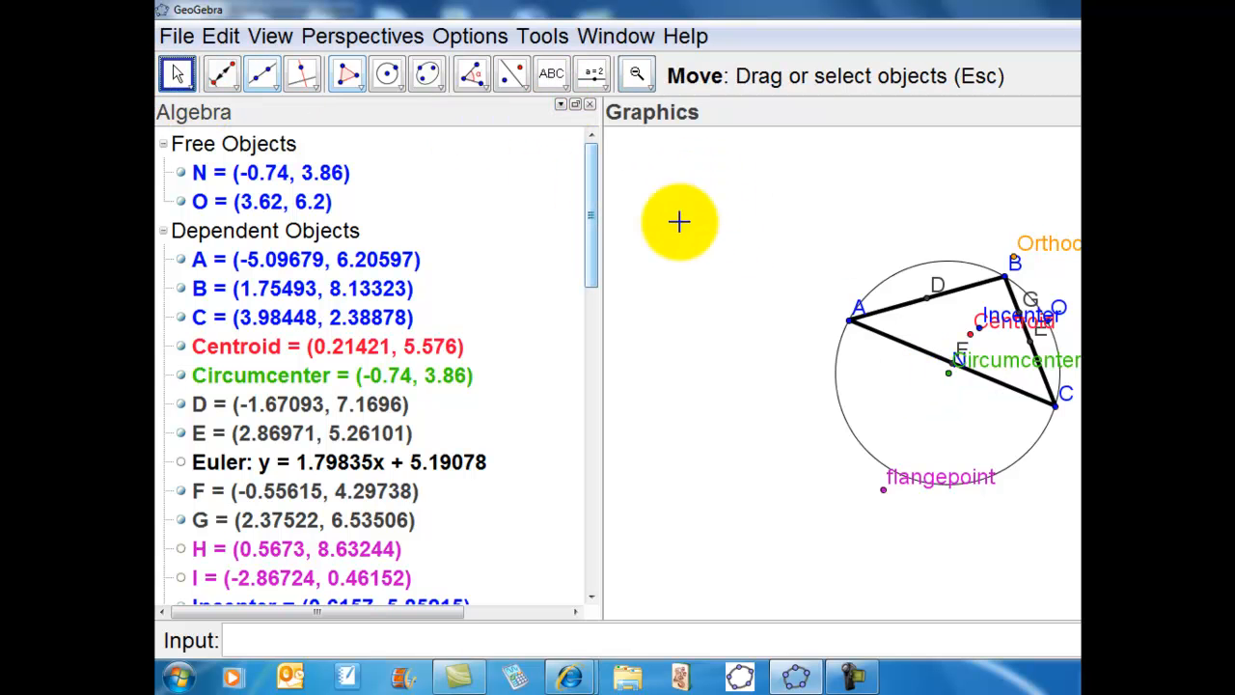
pyautogui.click(1008, 280)
pyautogui.moveTo(1008, 279); pyautogui.dragTo(1059, 232)
# - Zoom in once around the circle's center and slide vertex C along the circle to about (4.18, 4.35)
pyautogui.click(649, 87)
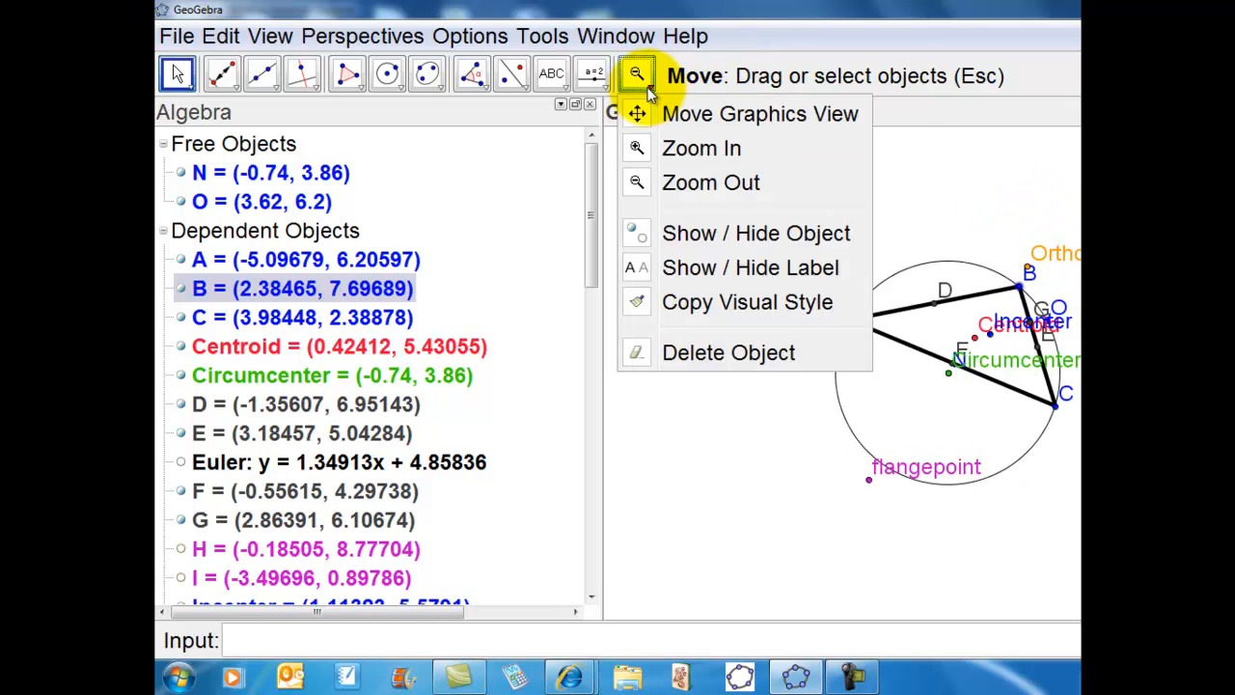
pyautogui.click(644, 149)
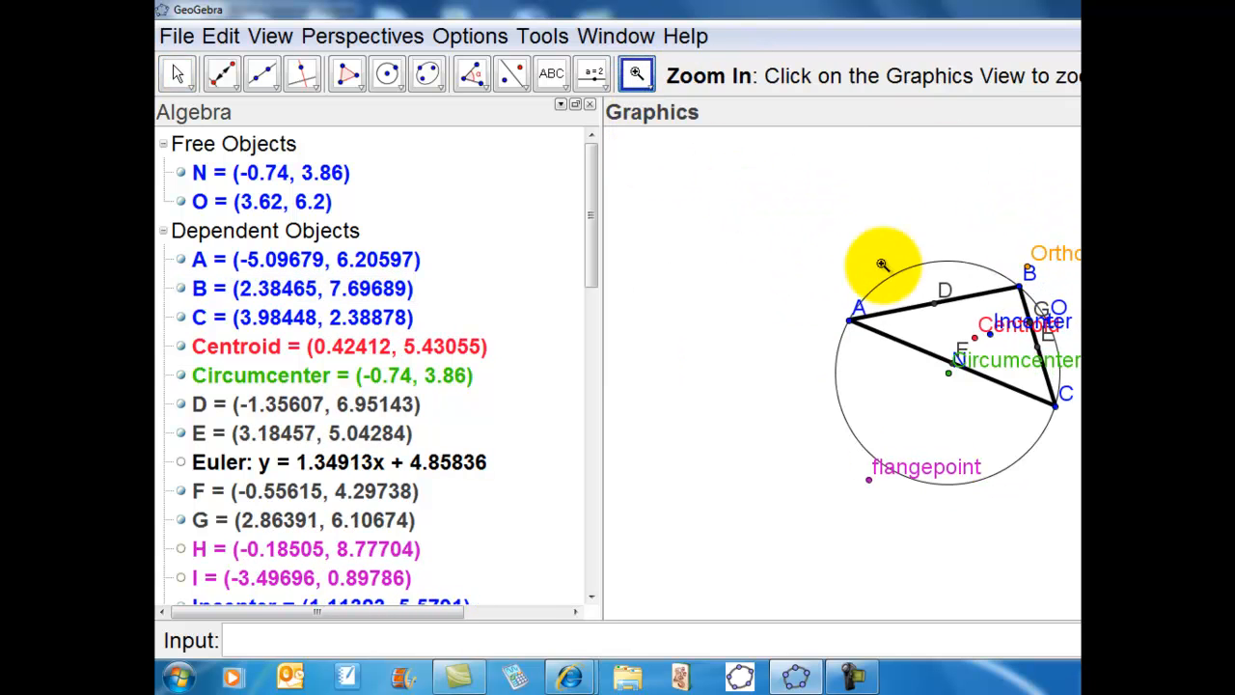
pyautogui.click(936, 367)
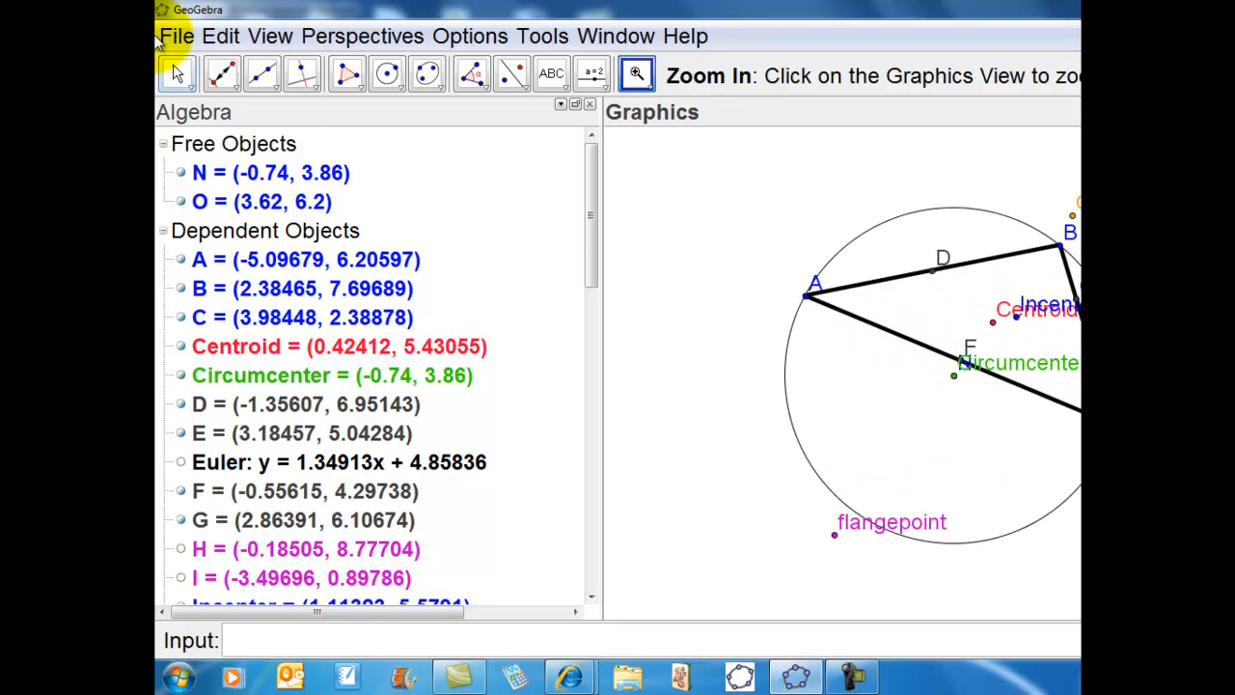
pyautogui.click(173, 69)
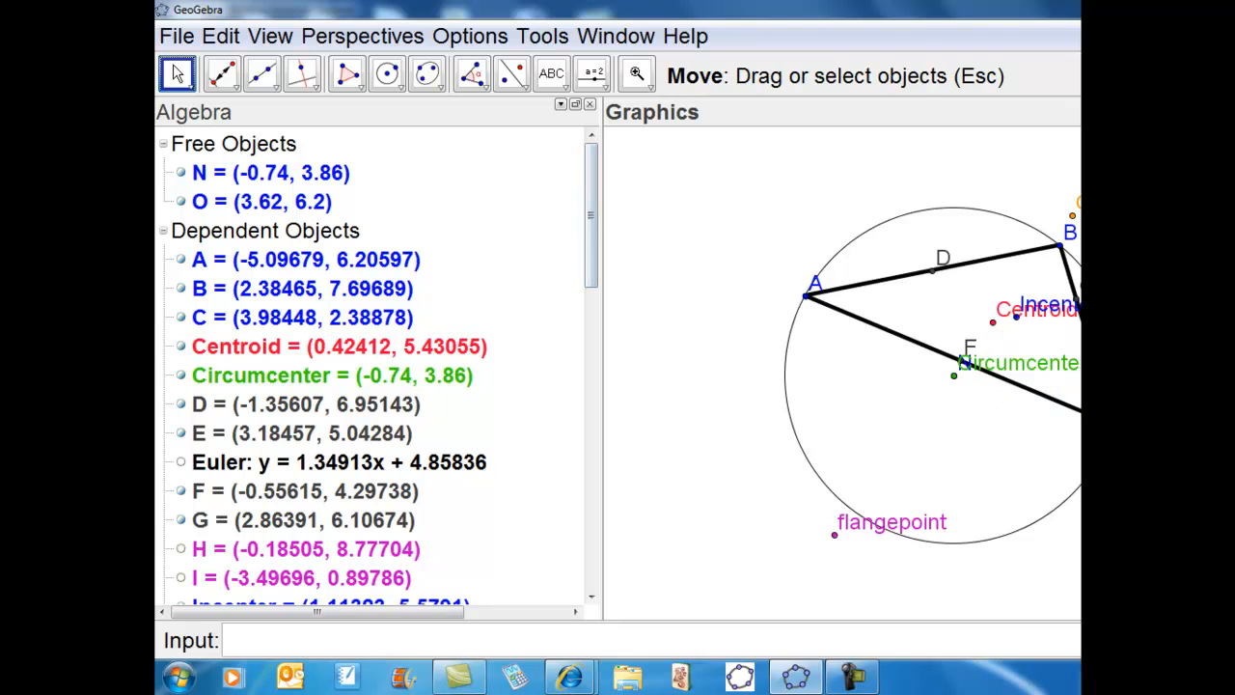
pyautogui.moveTo(1081, 434); pyautogui.dragTo(1079, 383)
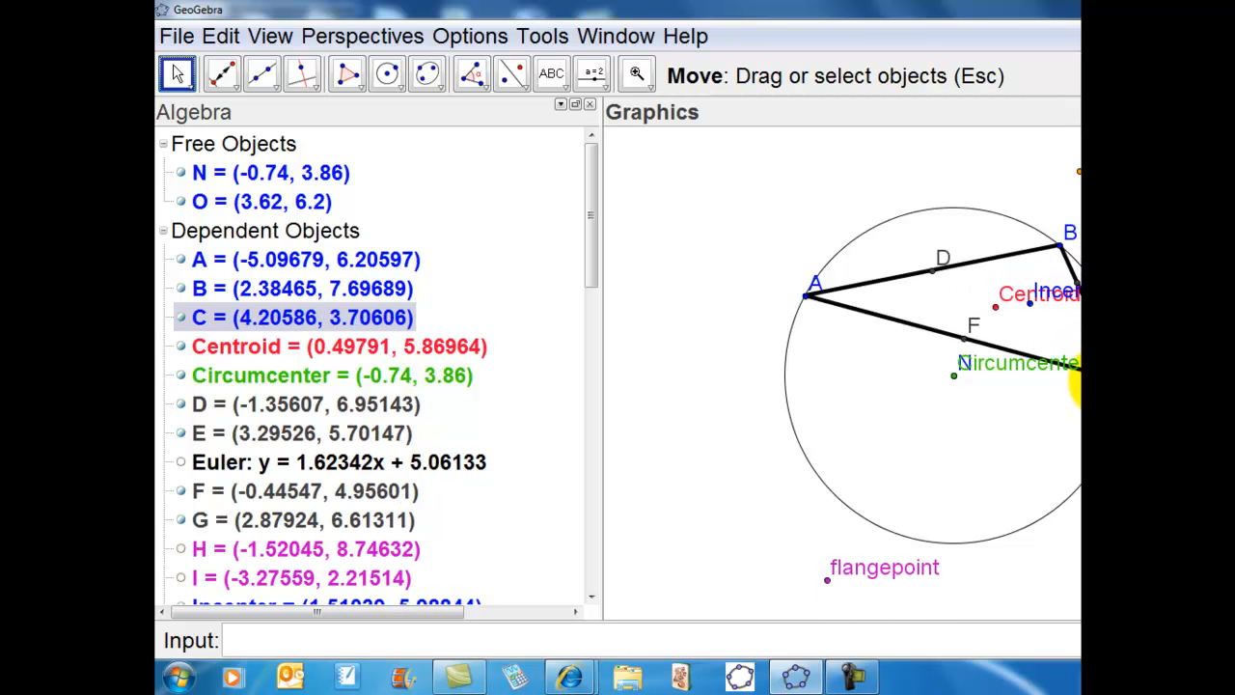
pyautogui.moveTo(1079, 299); pyautogui.dragTo(1079, 362)
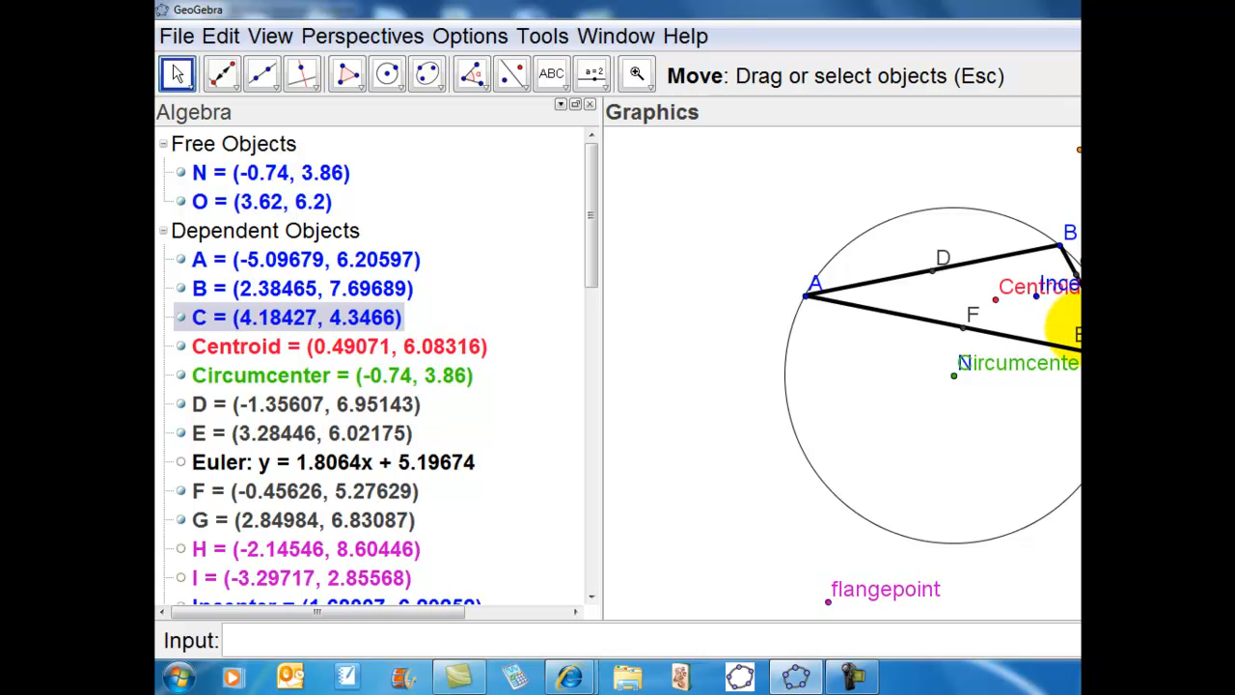
# - Resize the circle by moving point O to about (2.56, 0.6), then hide points N and O and clear the selection
pyautogui.moveTo(1078, 299); pyautogui.dragTo(1065, 484)
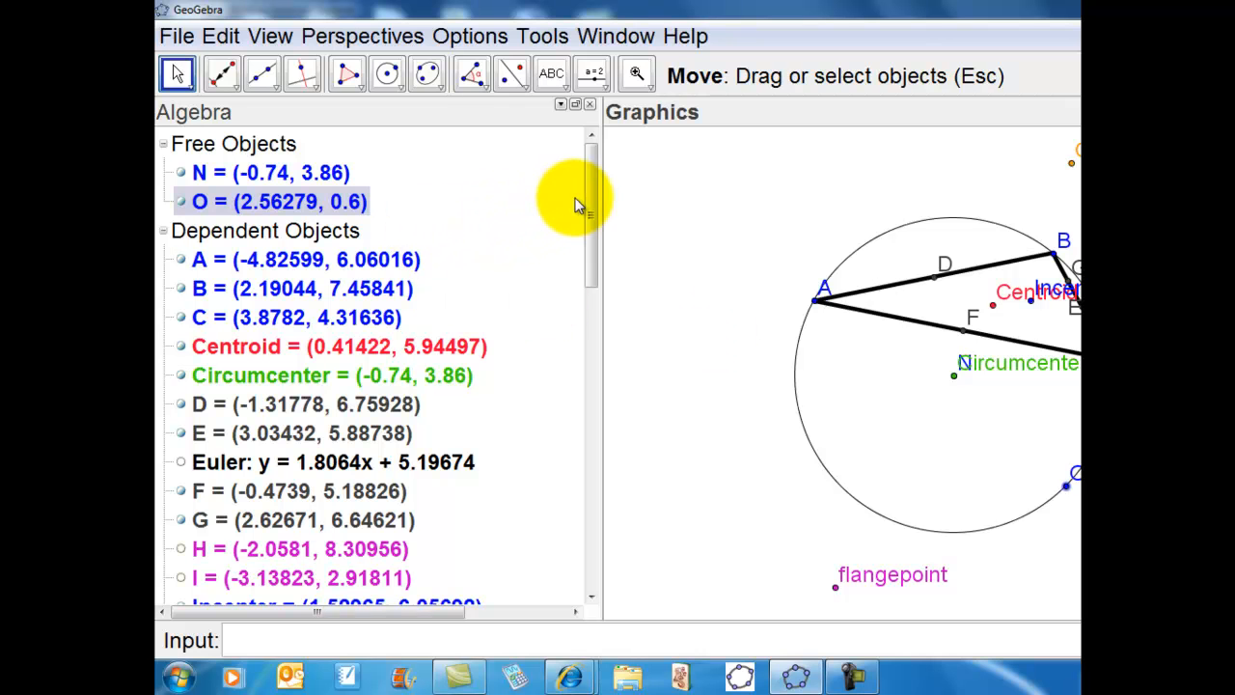
pyautogui.keyDown('ctrl'); pyautogui.click(198, 178); pyautogui.keyUp('ctrl')
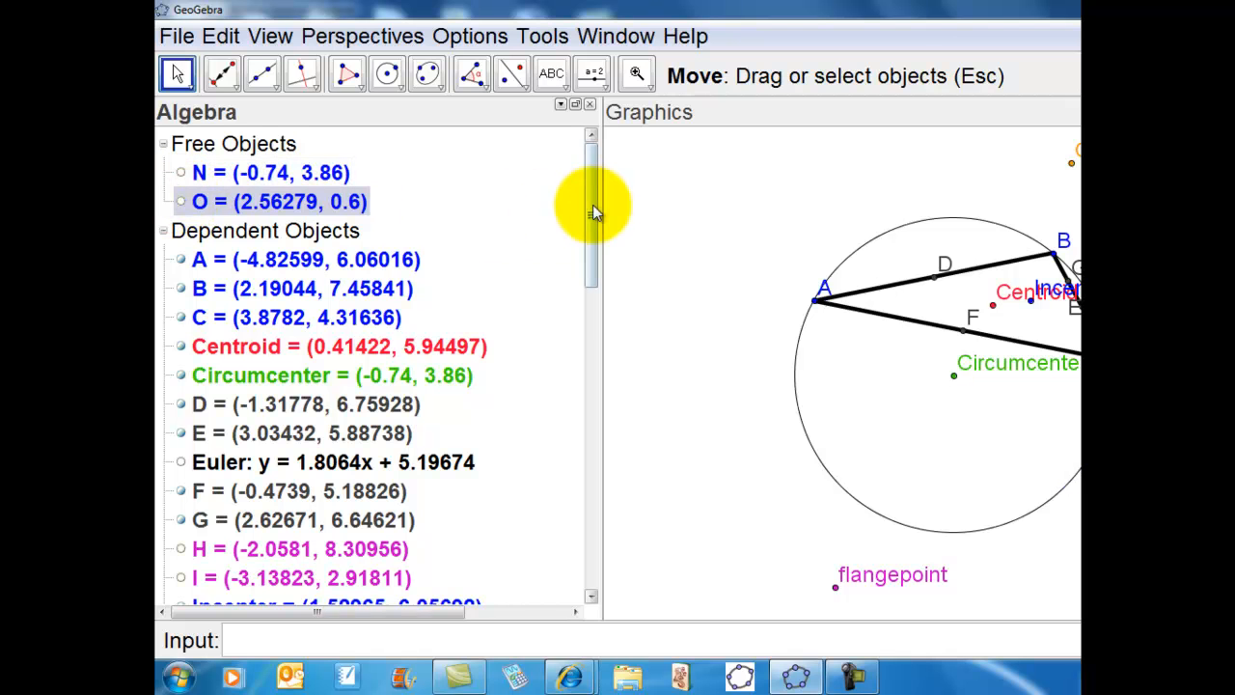
pyautogui.moveTo(593, 216)
pyautogui.mouseDown()
pyautogui.moveTo(606, 257)
pyautogui.moveTo(593, 235)
pyautogui.moveTo(587, 261)
pyautogui.moveTo(570, 214)
pyautogui.mouseUp()
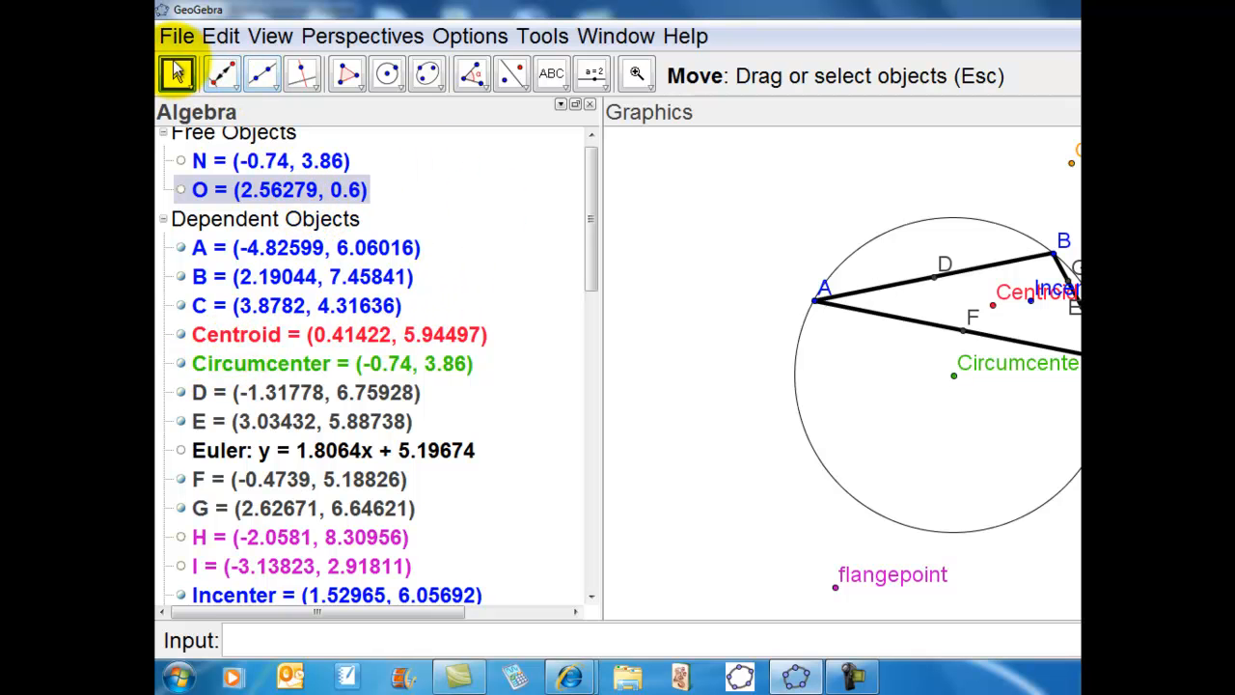
pyautogui.click(637, 215)
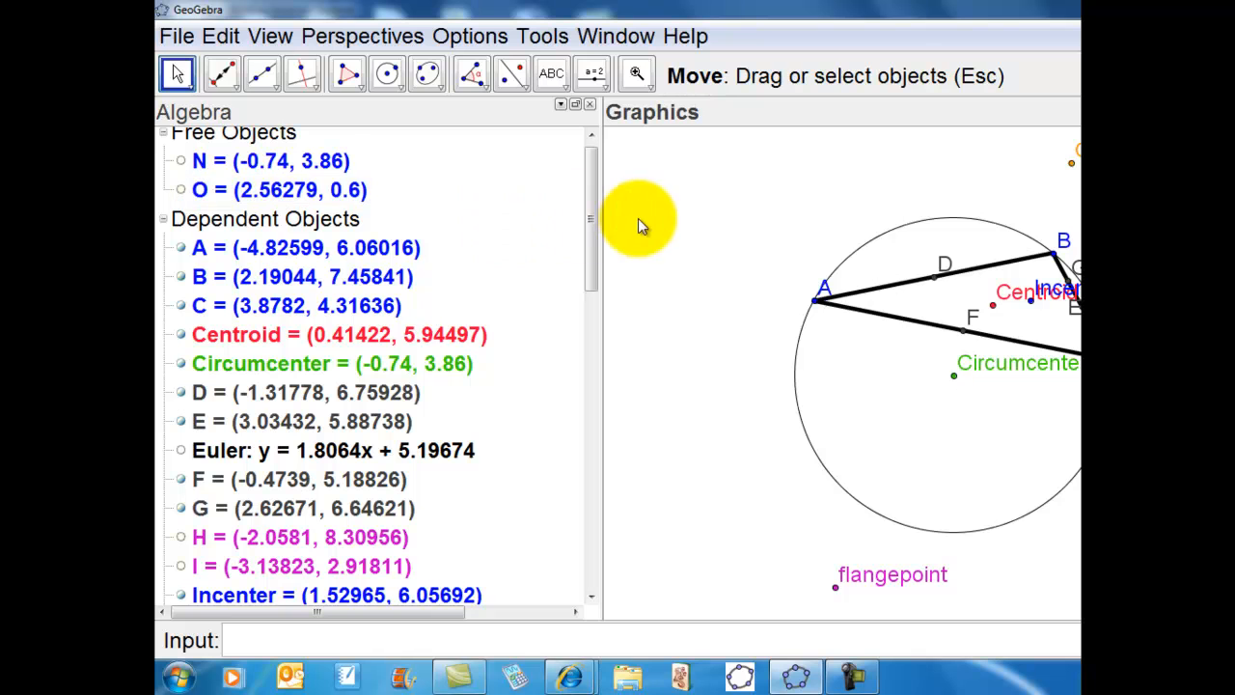
# - Turn on the trace for the Centroid, Incenter, Orthocenter and flangepoint together in their object properties
pyautogui.click(250, 338)
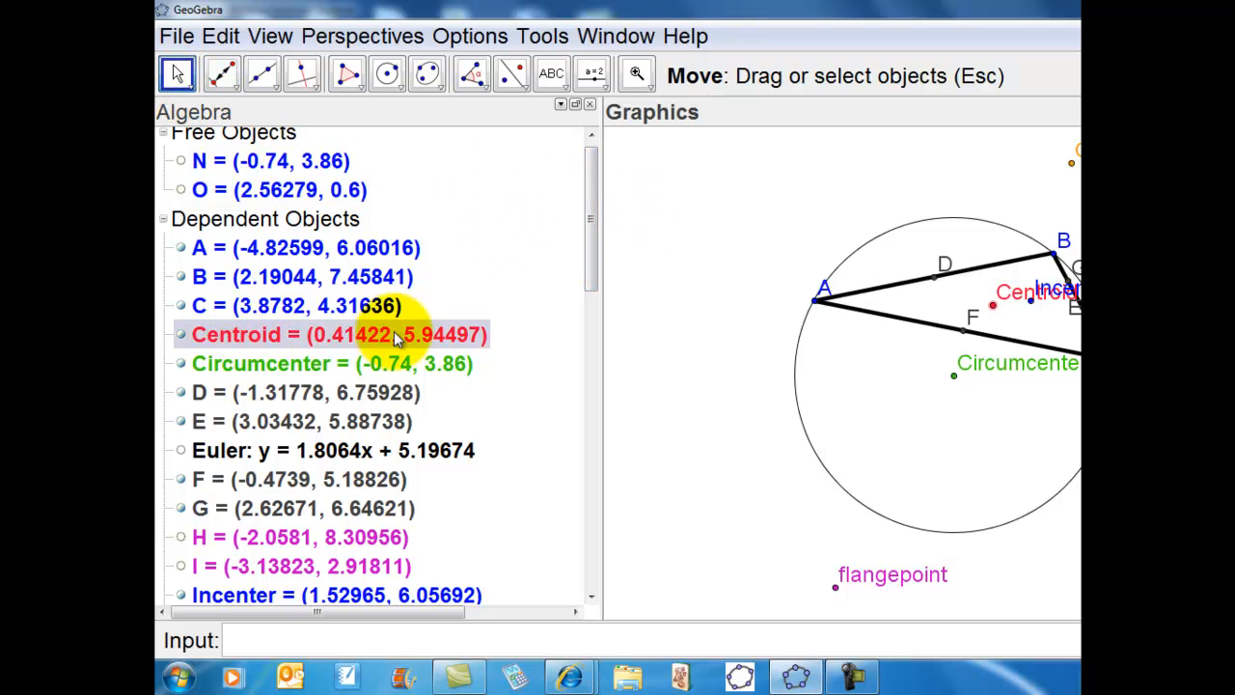
pyautogui.click(347, 596)
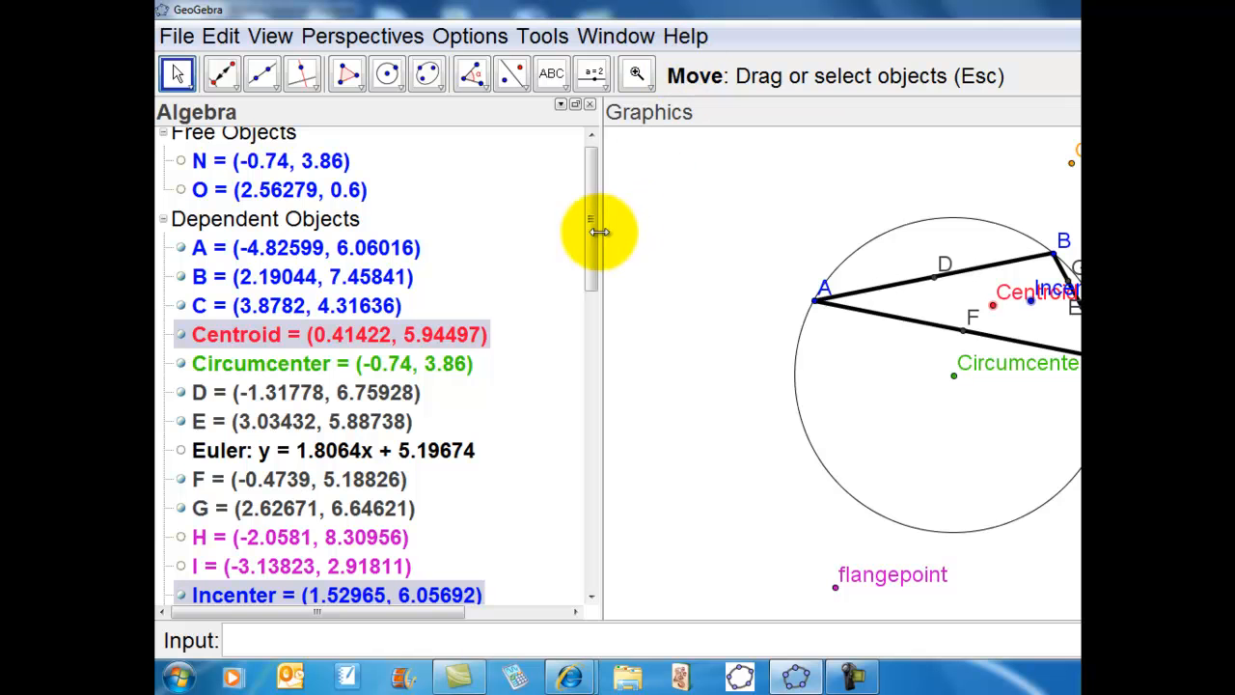
pyautogui.moveTo(587, 225); pyautogui.dragTo(598, 467)
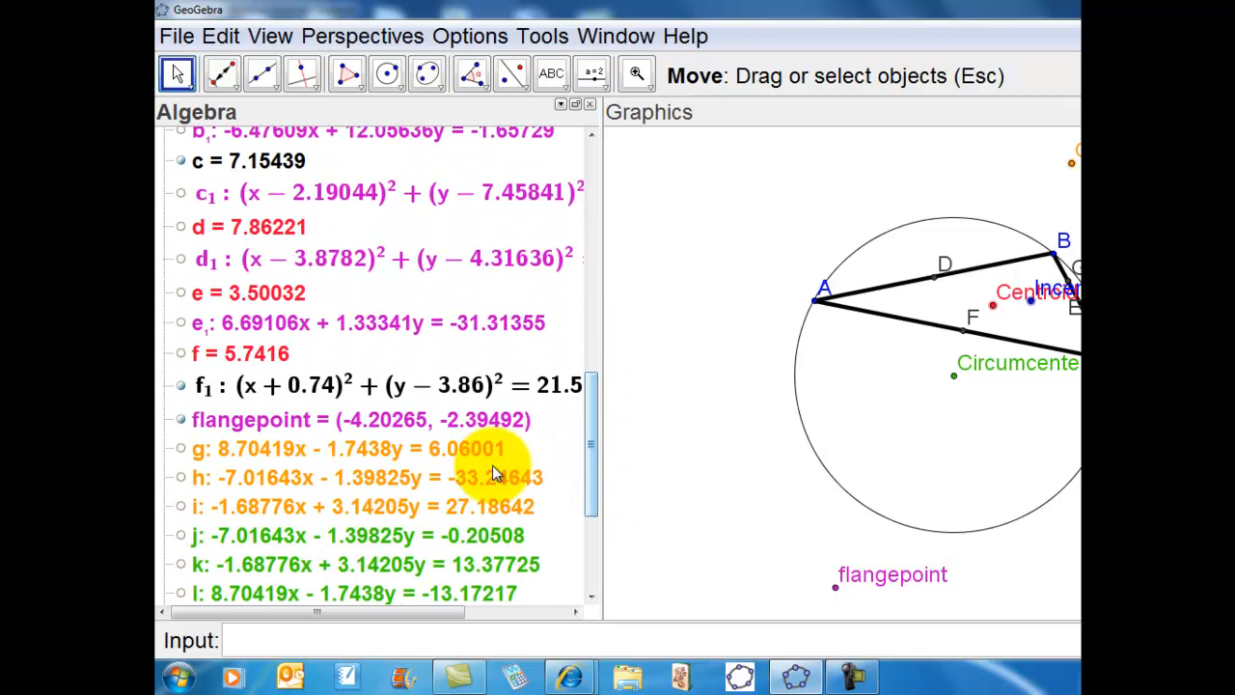
pyautogui.rightClick(413, 422)
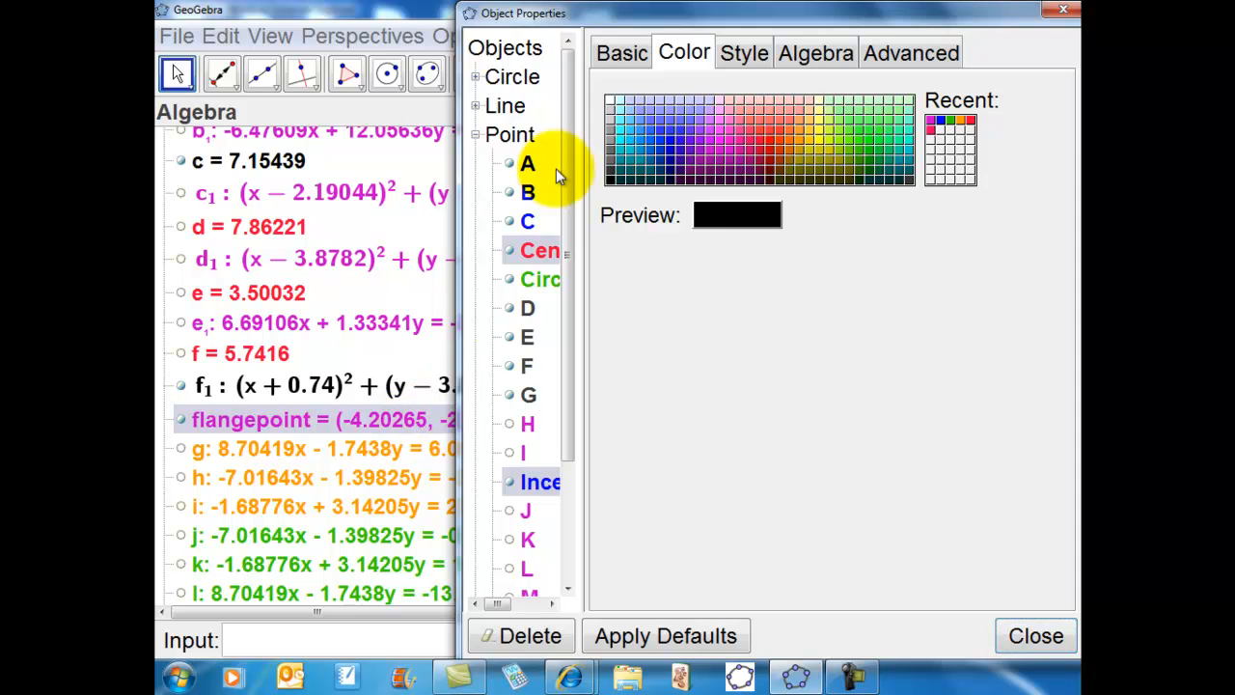
pyautogui.click(627, 56)
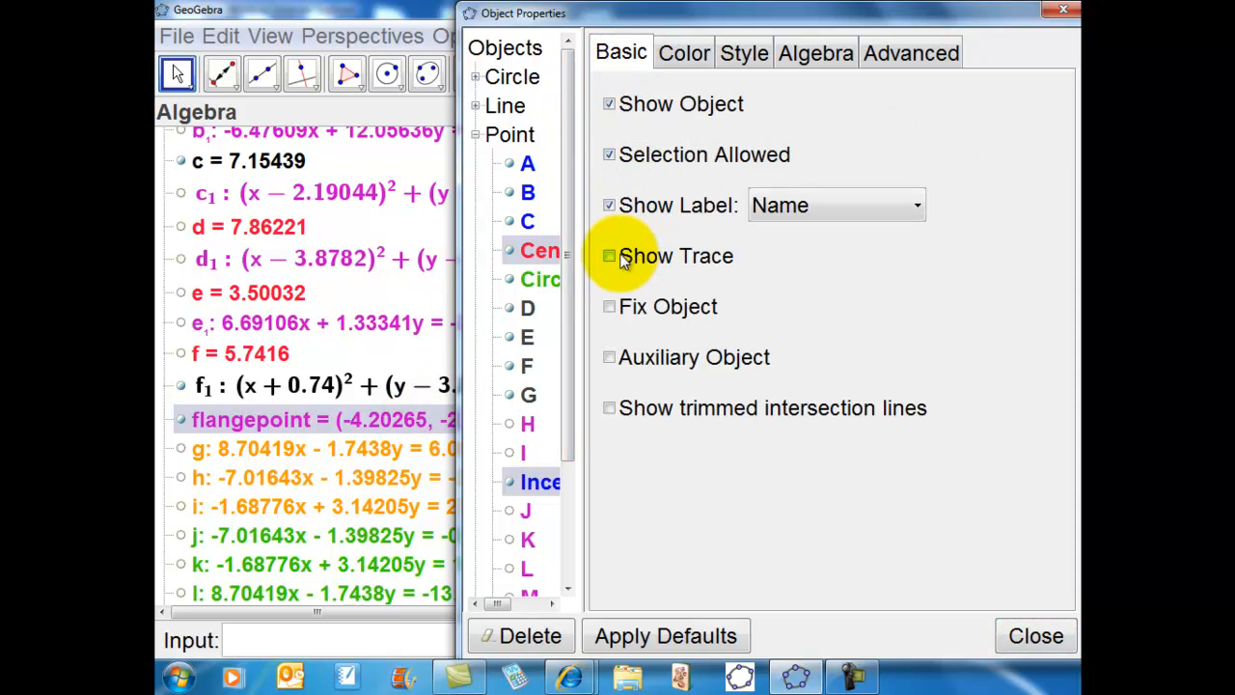
pyautogui.click(1022, 635)
# - Start the animation of vertex A around the circle so that the traced centers draw their paths
pyautogui.click(582, 396)
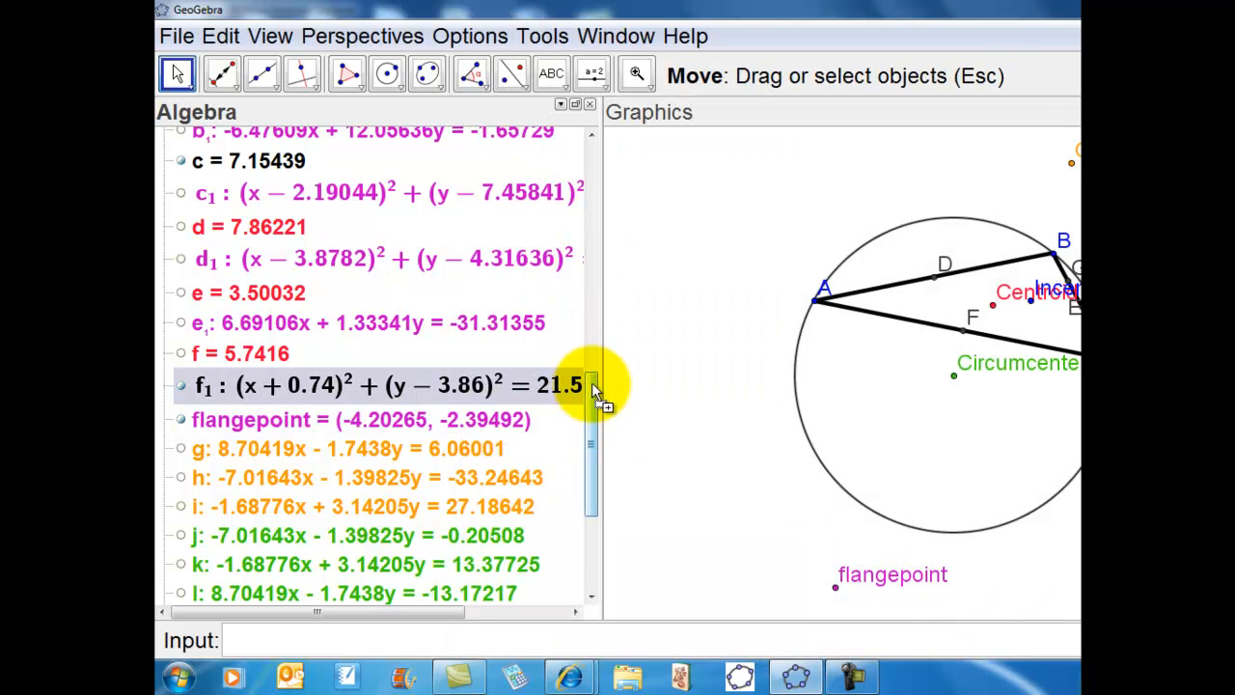
pyautogui.moveTo(593, 396); pyautogui.dragTo(601, 168)
pyautogui.click(235, 260)
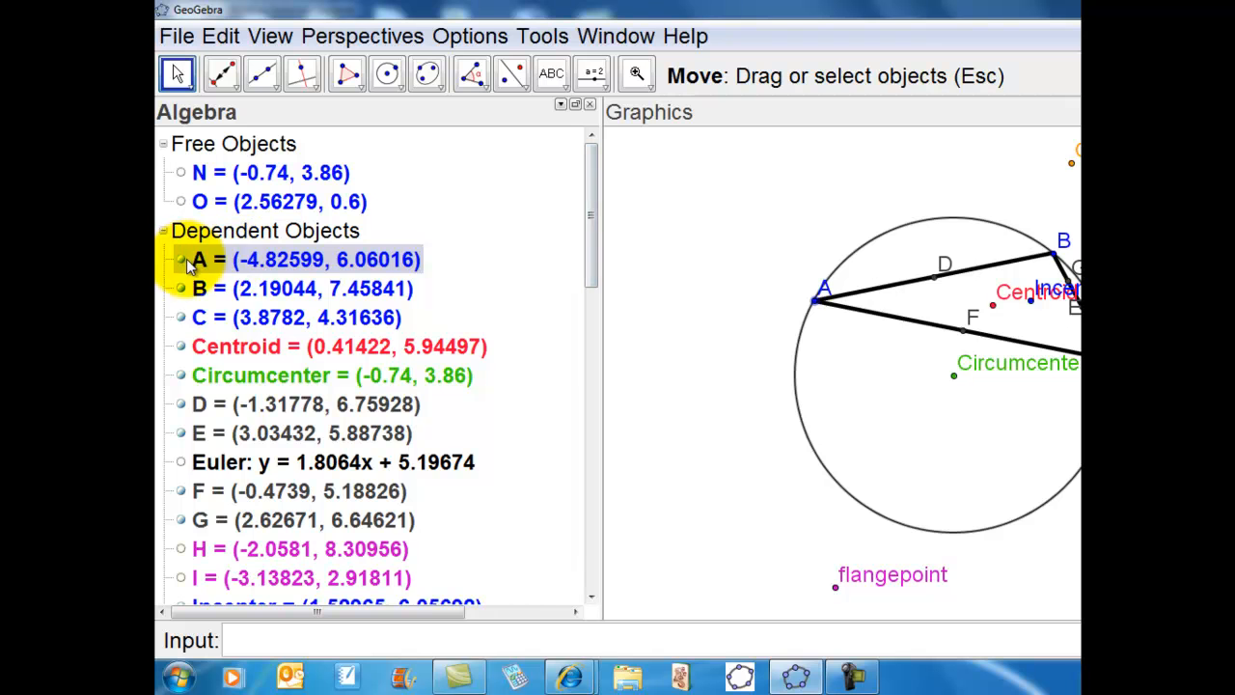
pyautogui.rightClick(187, 266)
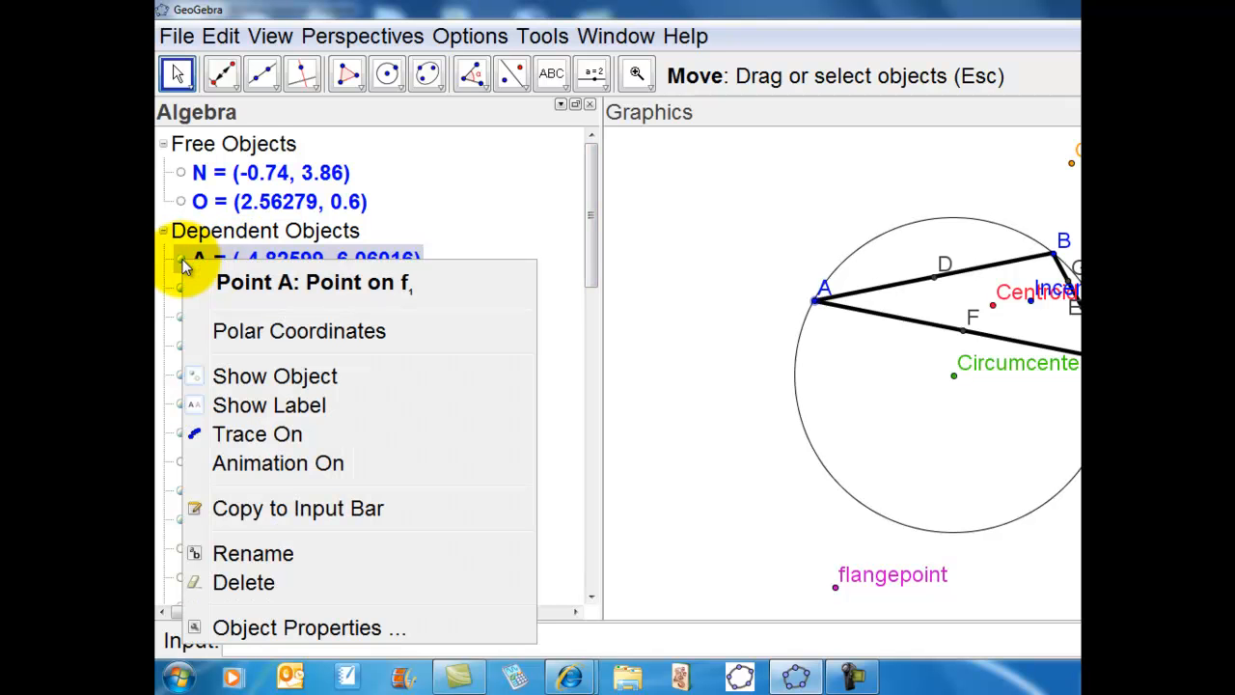
pyautogui.click(265, 465)
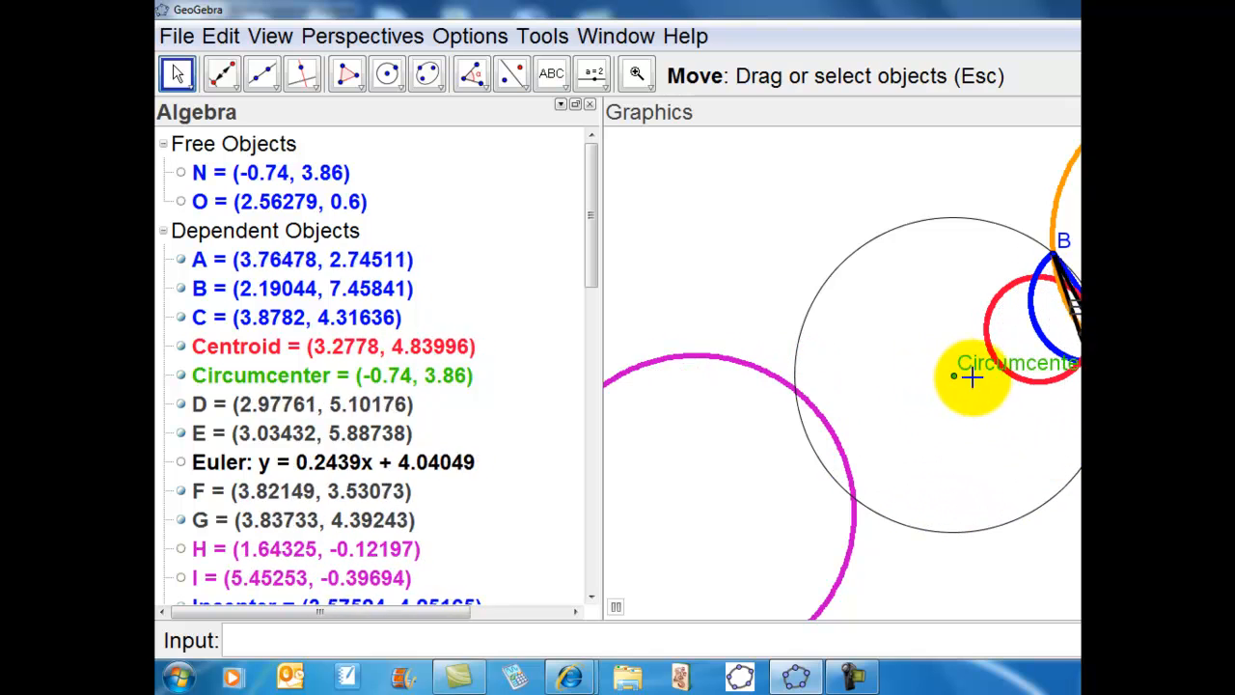
# - Show point O and move it to about (0.70, 1.37) to shrink the circle while vertex A is animated
pyautogui.click(181, 202)
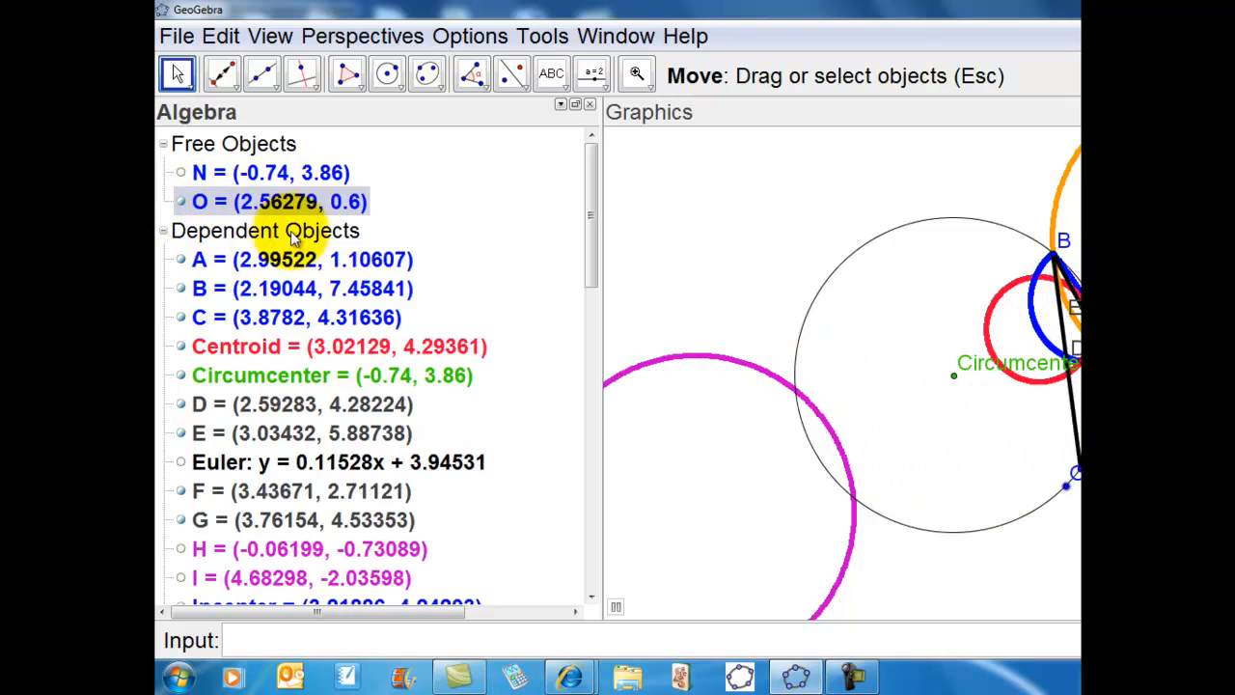
pyautogui.moveTo(1069, 490); pyautogui.dragTo(1003, 458)
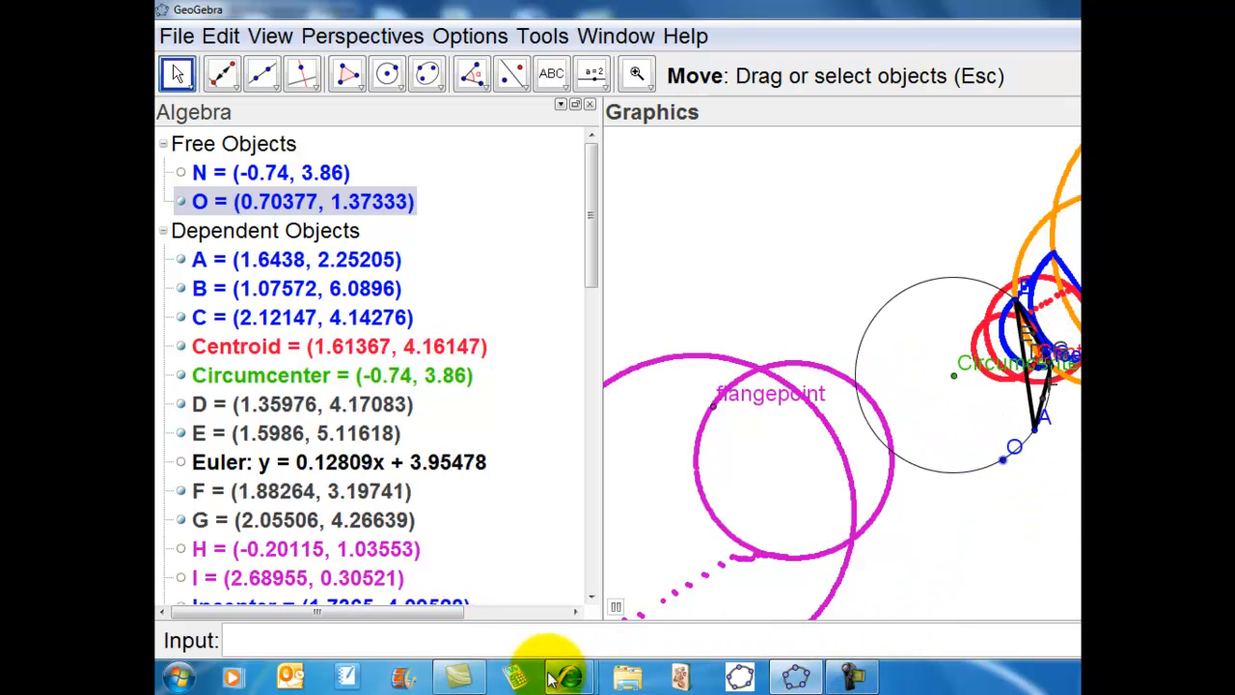
pyautogui.click(849, 675)
pyautogui.click(1018, 603)
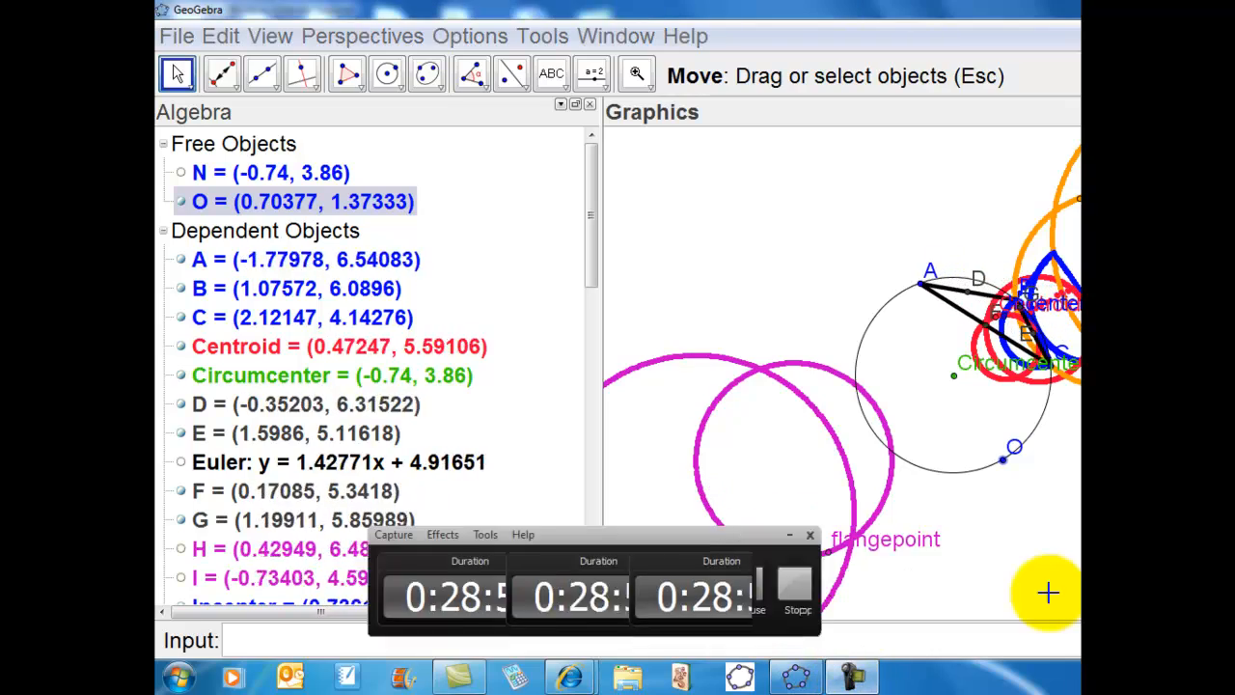